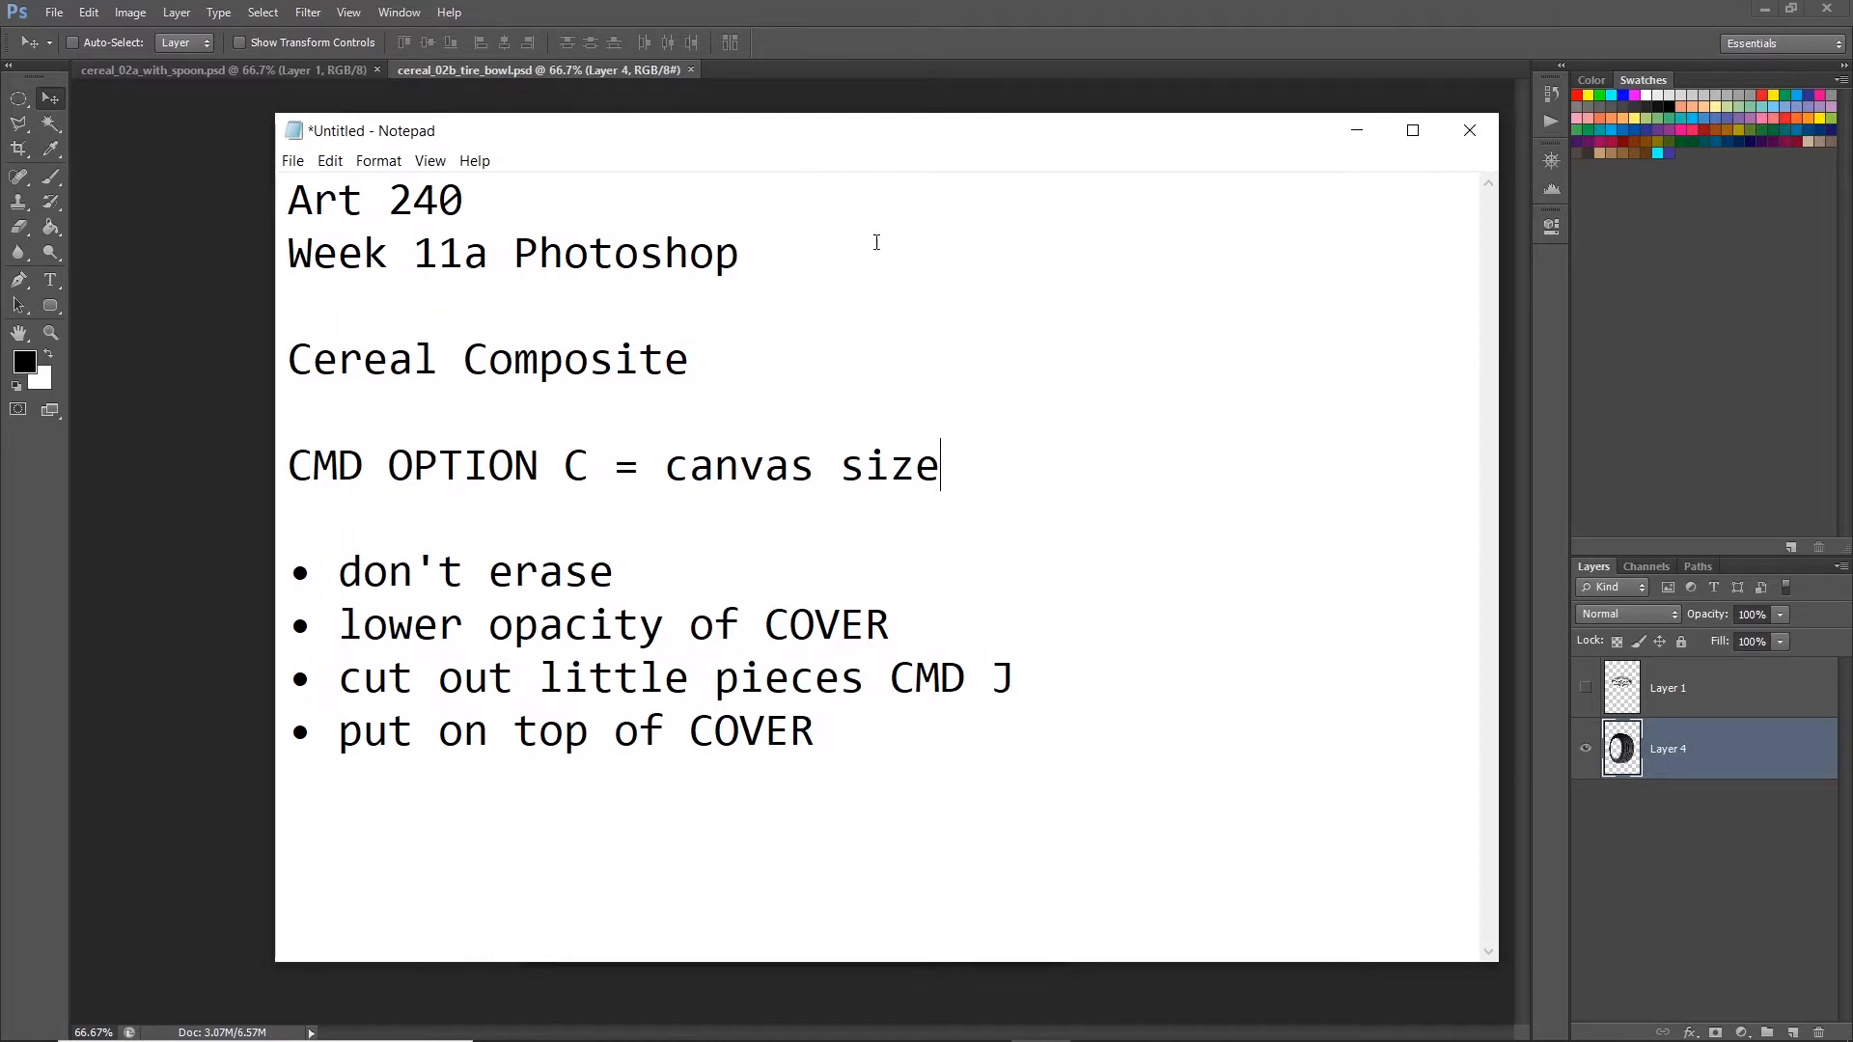
# Step: Highlight the canvas size shortcut in the notes, switch to Photoshop and look over the tire and cereal documents
pyautogui.moveTo(586, 476); pyautogui.dragTo(257, 446)
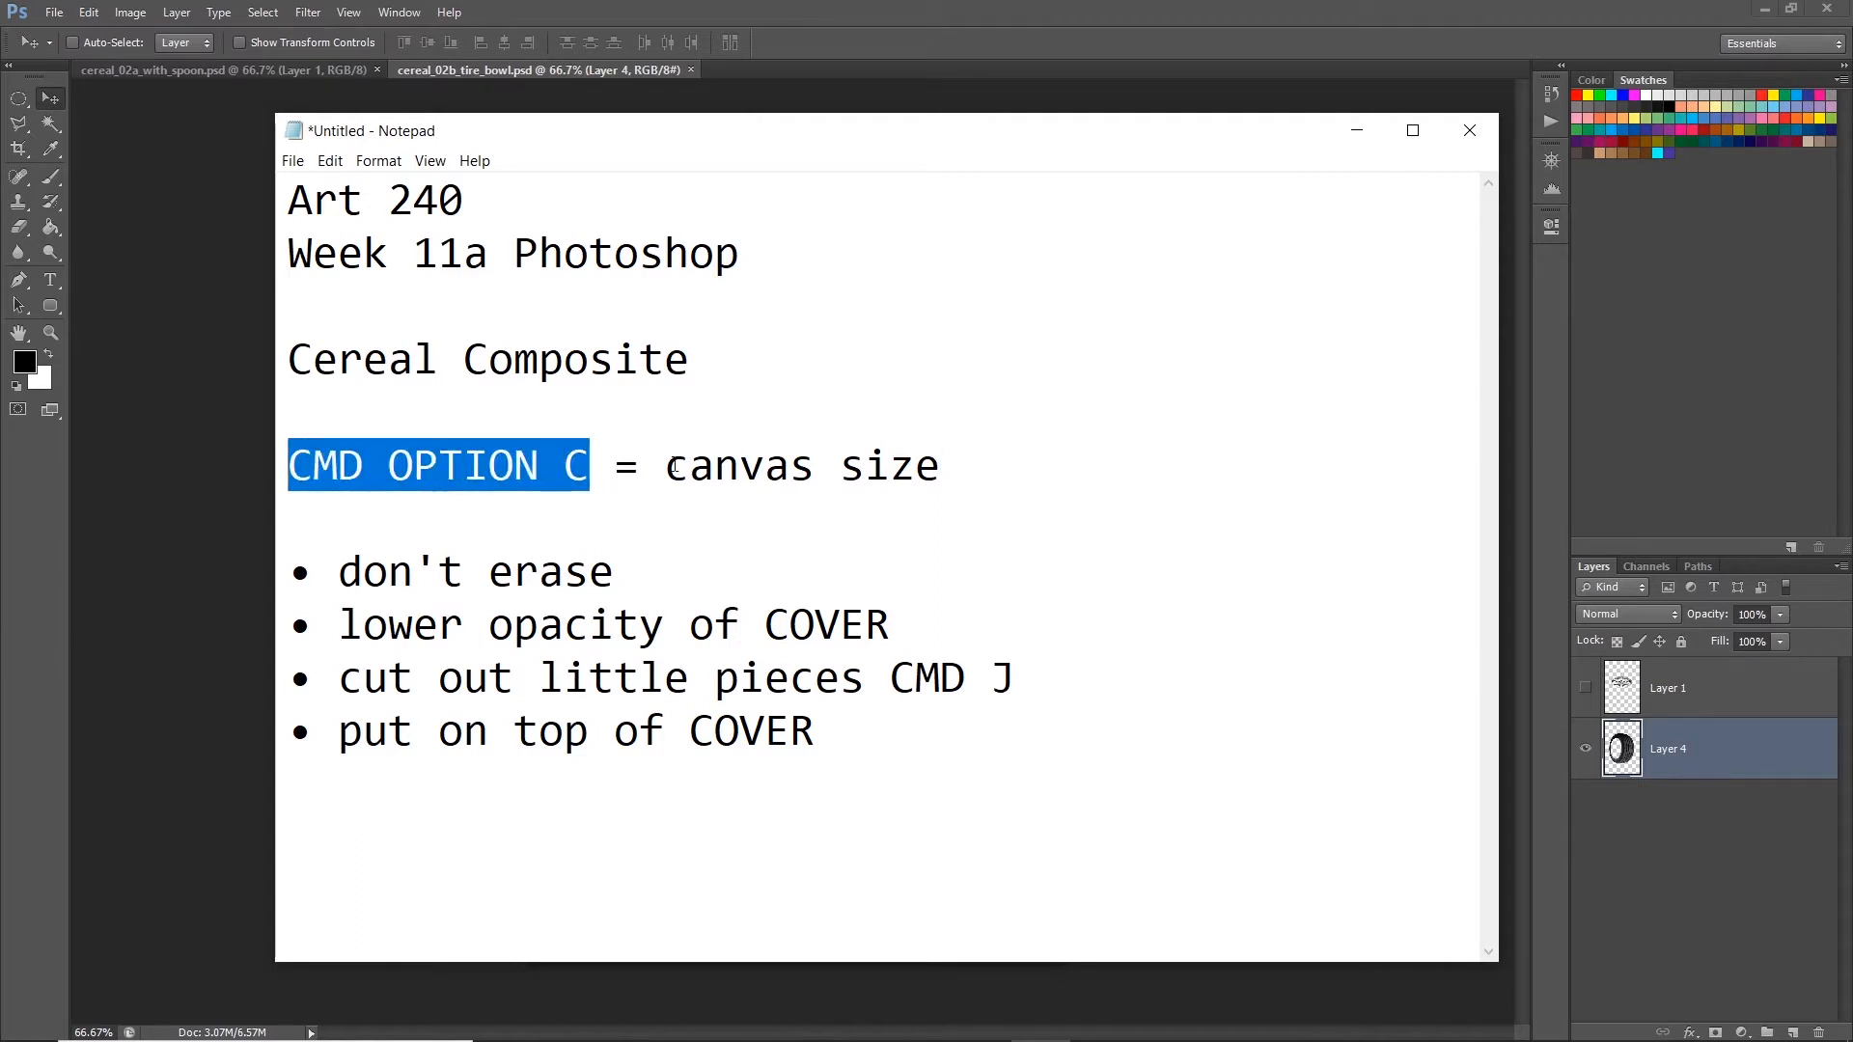
pyautogui.click(446, 72)
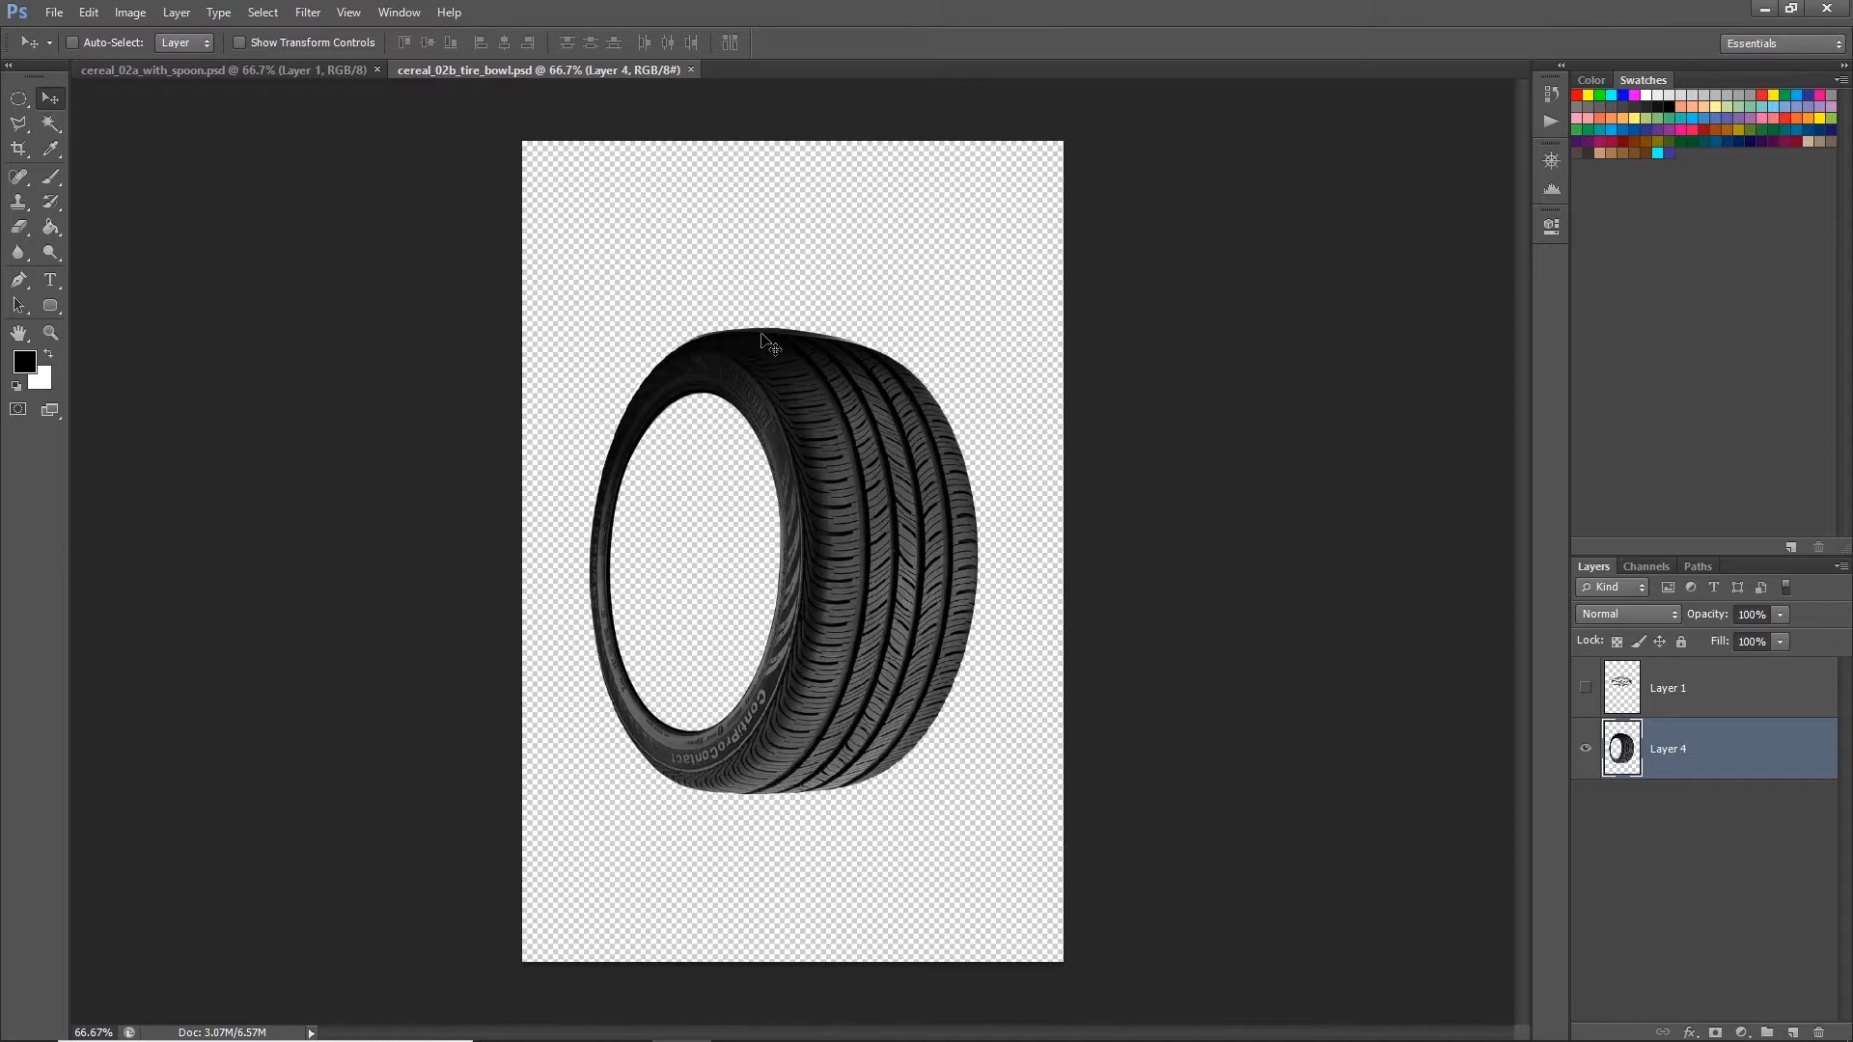
pyautogui.click(290, 70)
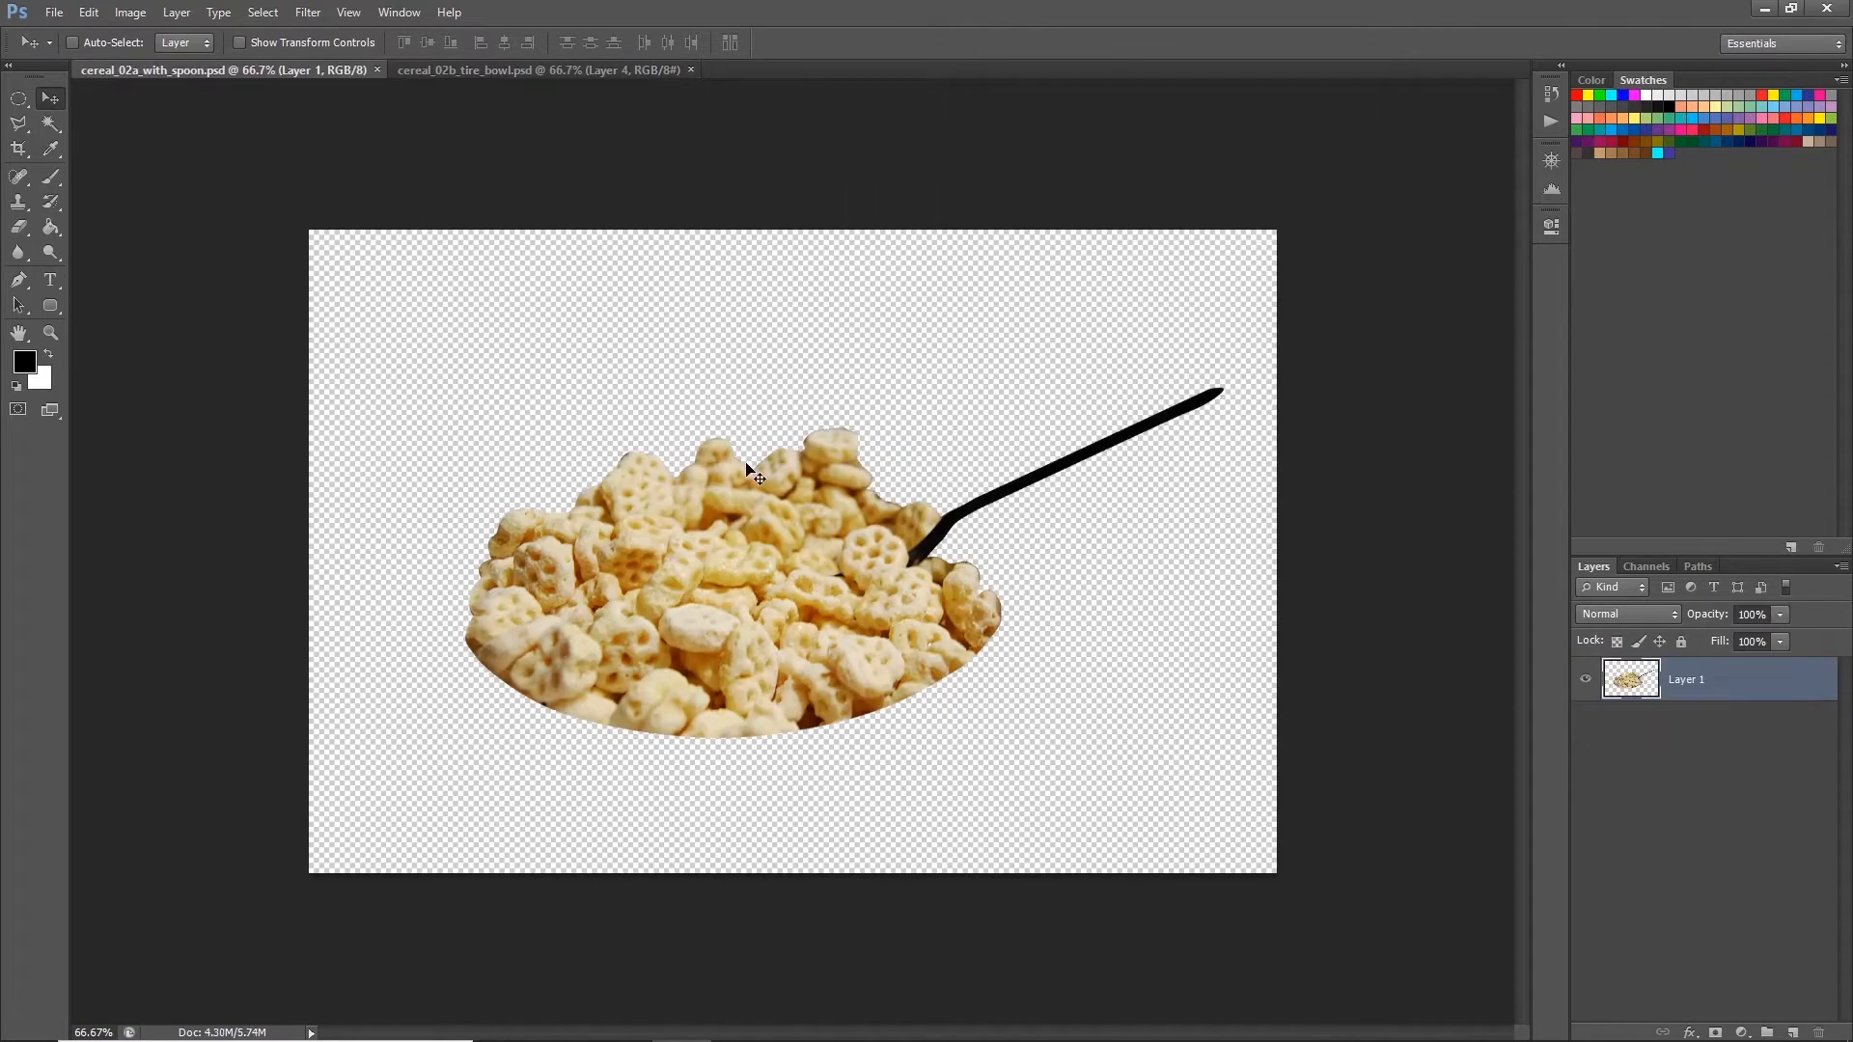
pyautogui.click(489, 70)
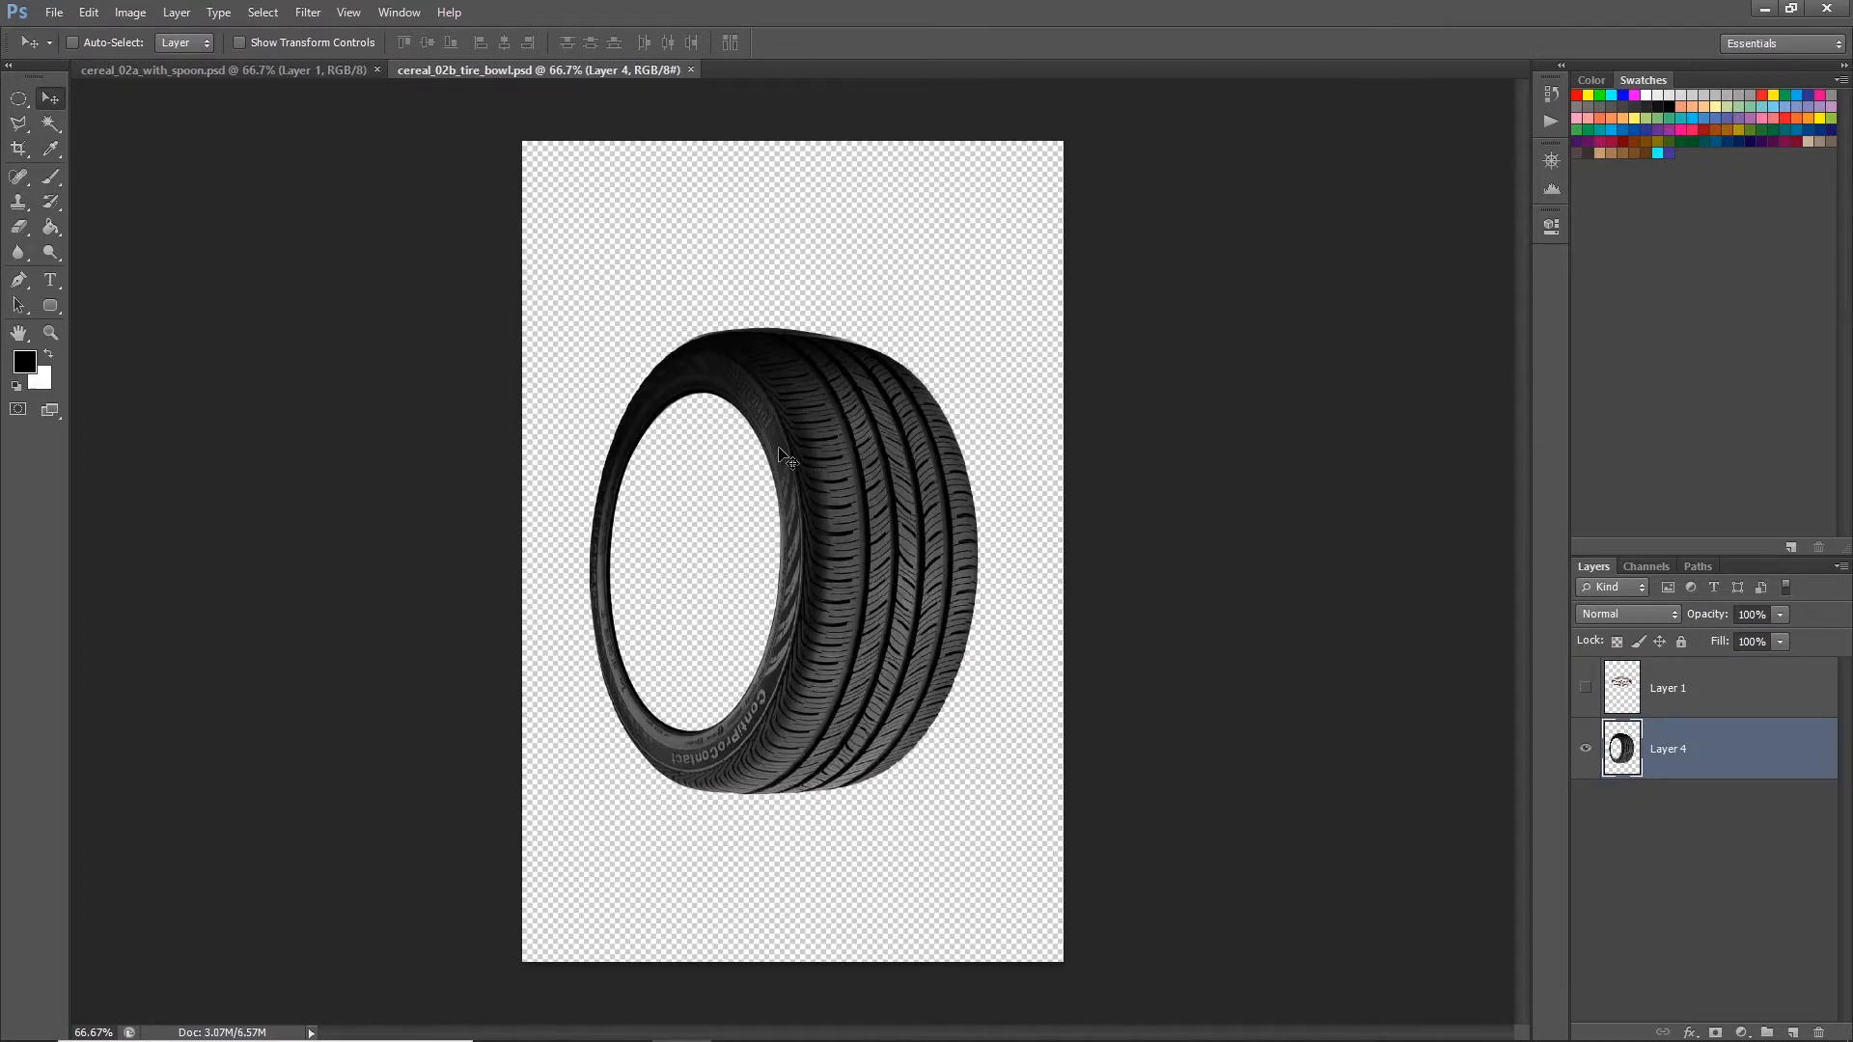
pyautogui.click(330, 71)
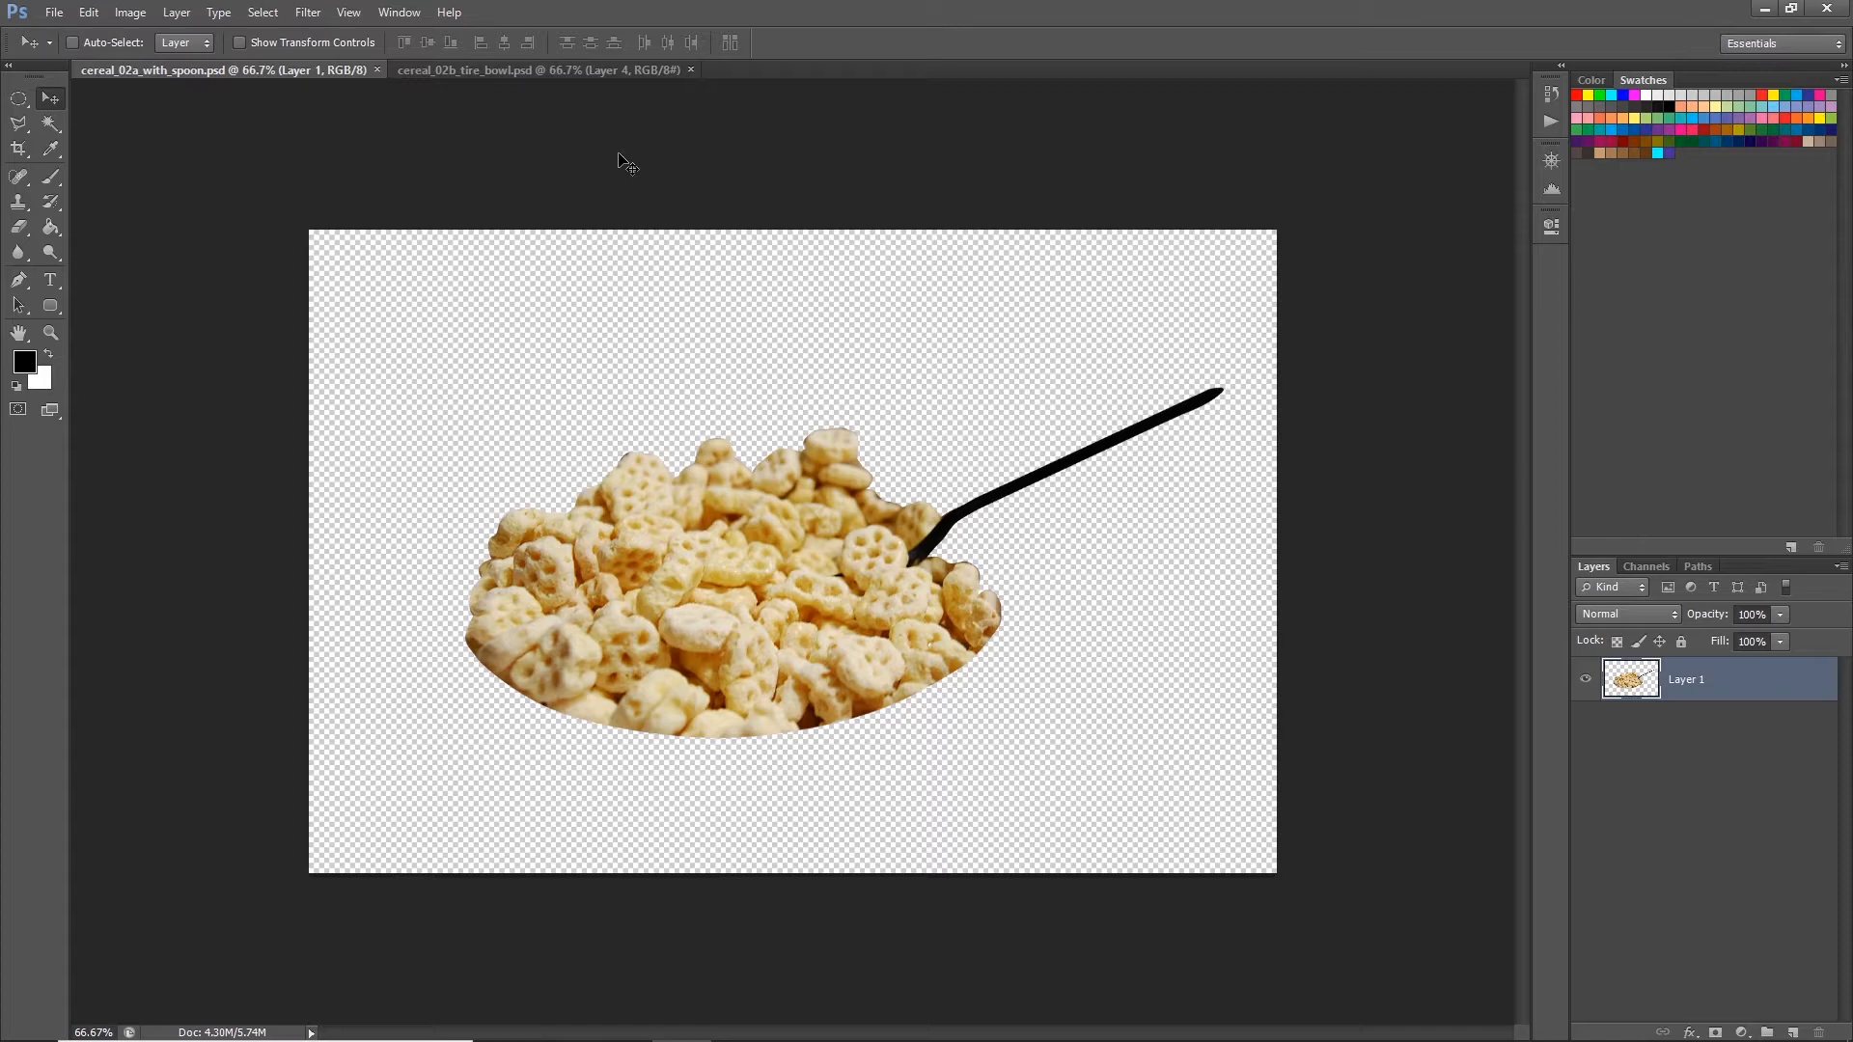
# Step: Rotate the tire clockwise in cereal_02b_tire_bowl.psd until it lies flat with its opening facing up like a bowl
pyautogui.click(571, 72)
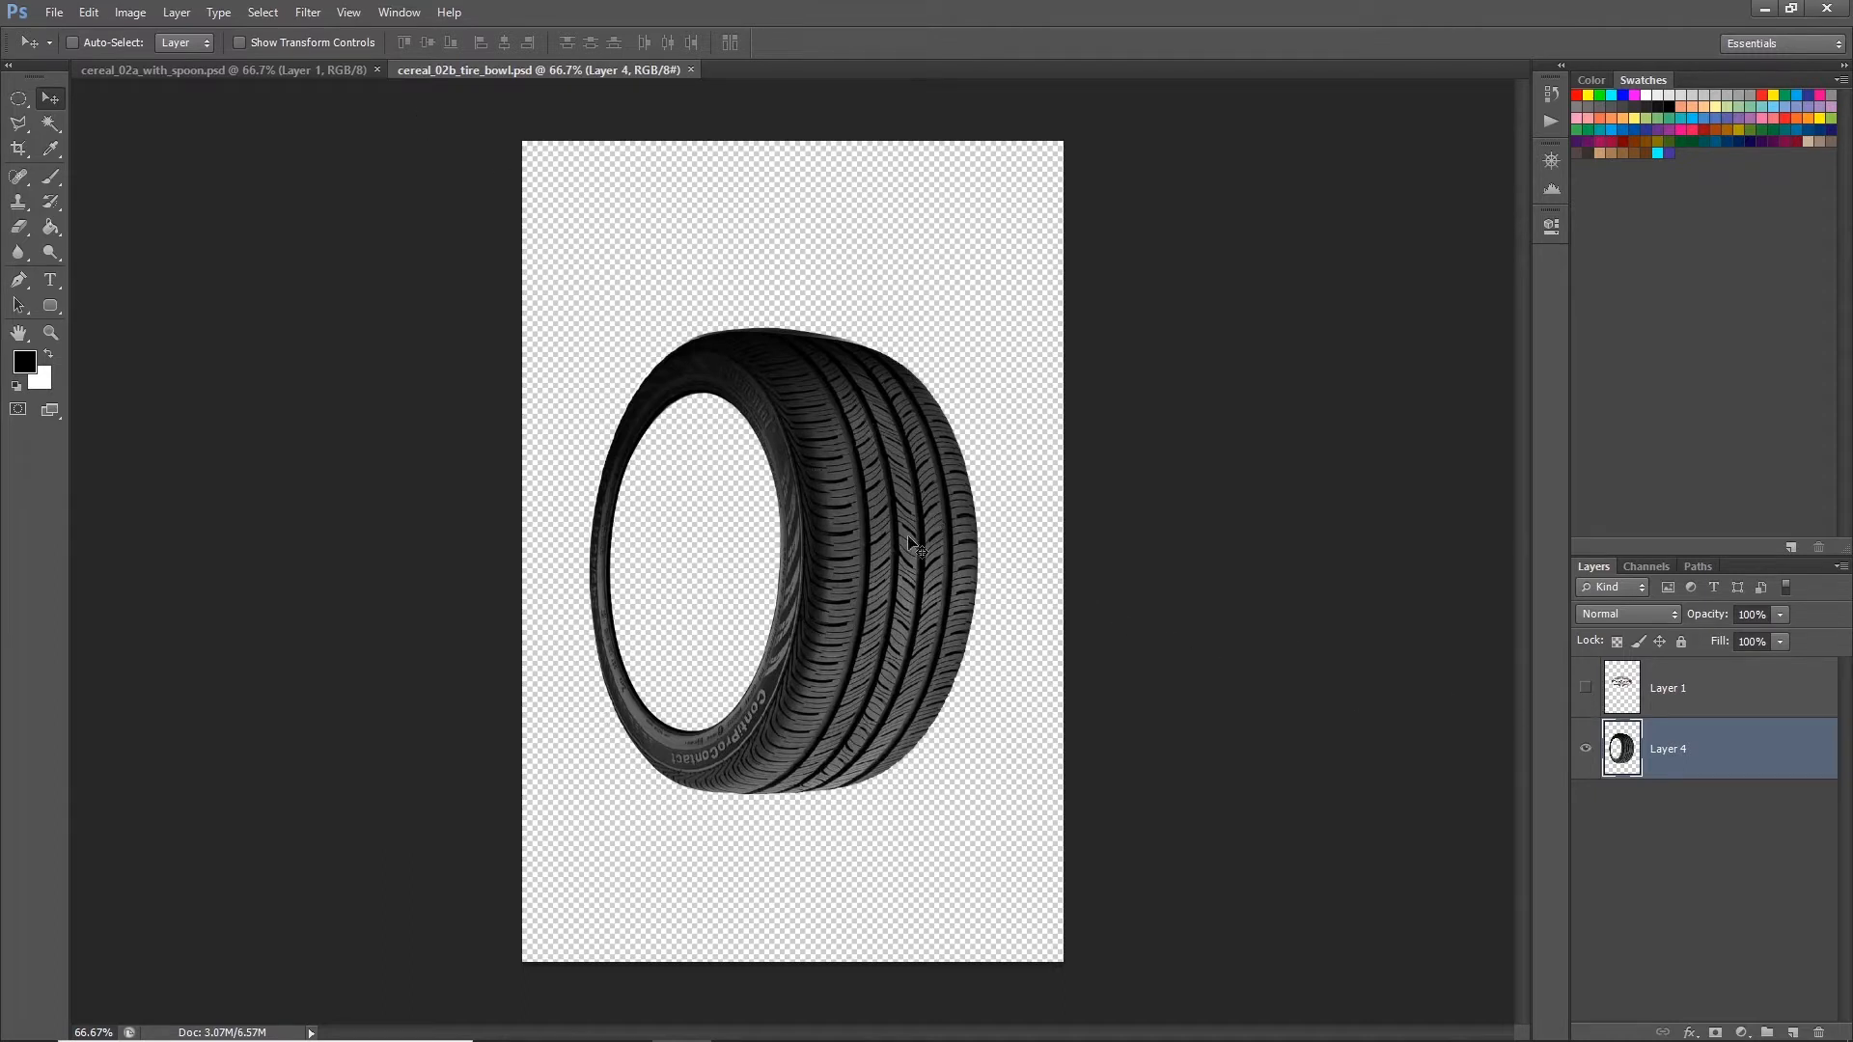
pyautogui.hotkey('ctrl', 't')
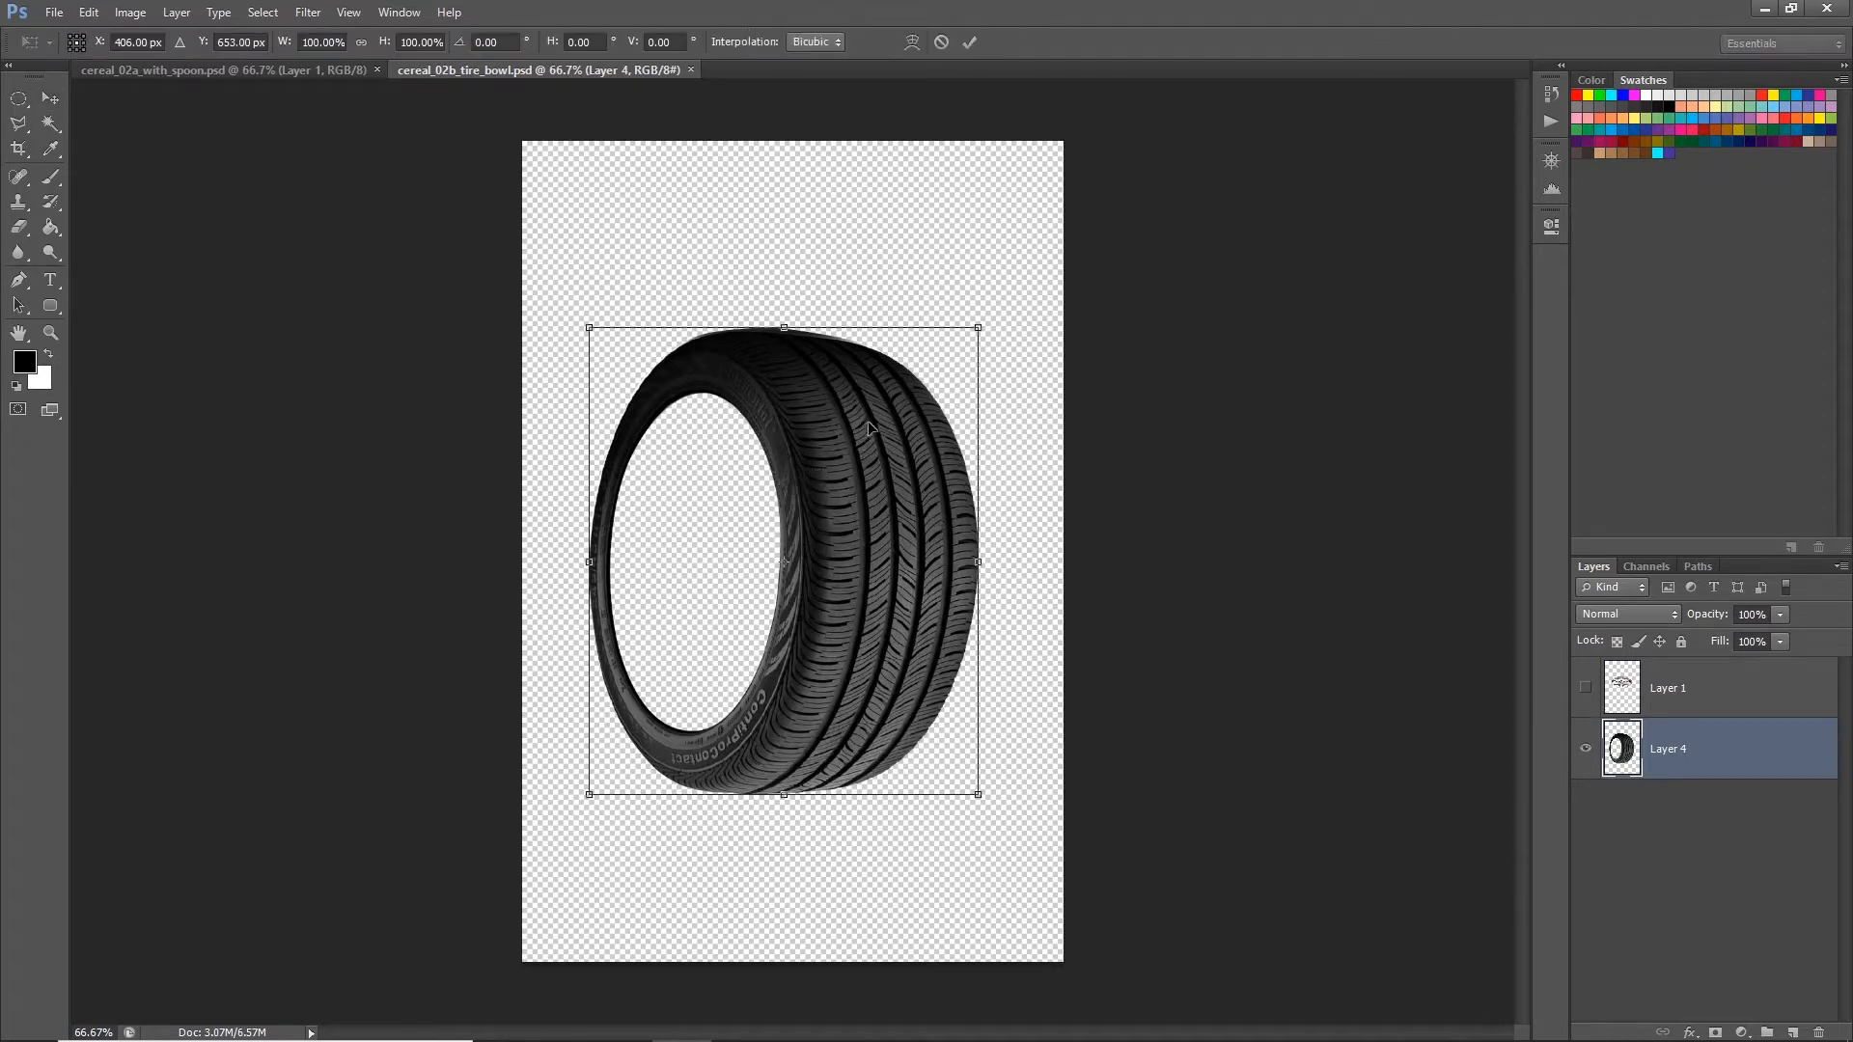
pyautogui.moveTo(993, 298); pyautogui.dragTo(1061, 722)
pyautogui.press('Return')
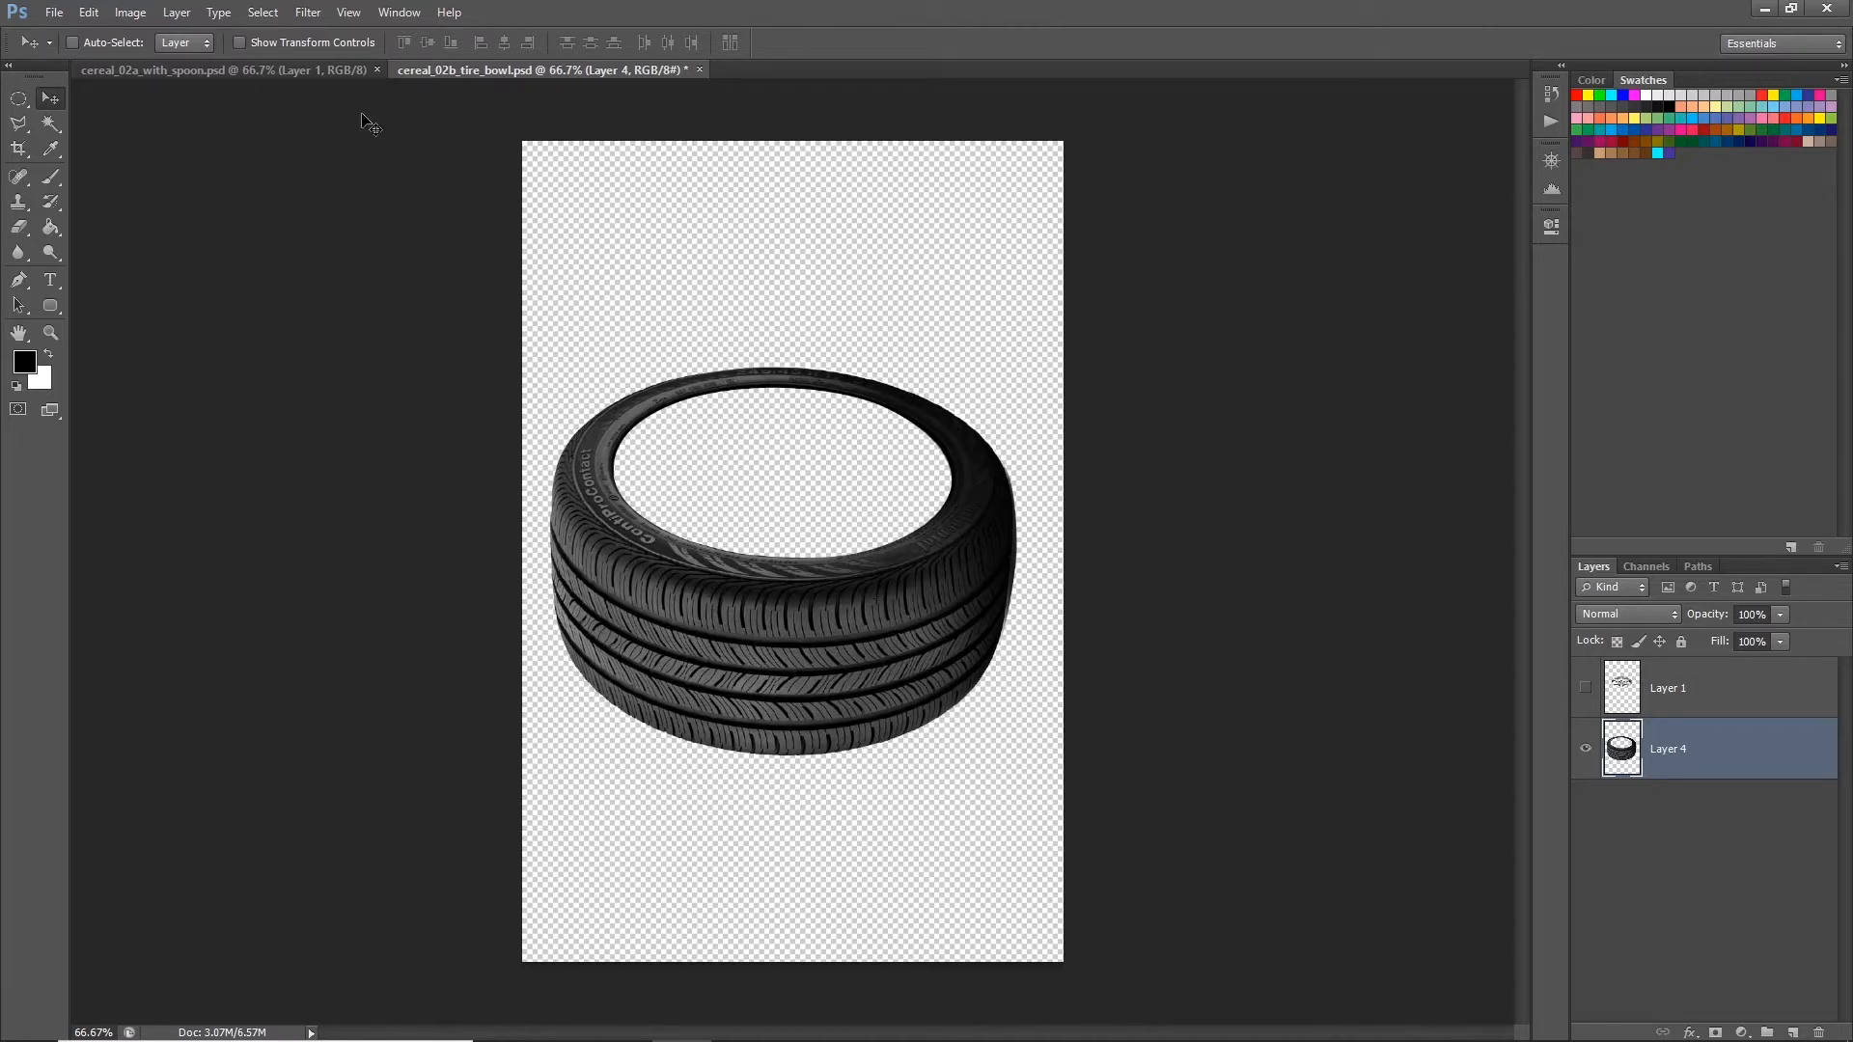
# Step: Widen the tire document's canvas to 15 inches and shift the tire slightly lower on it
pyautogui.click(222, 69)
pyautogui.moveTo(1062, 448); pyautogui.dragTo(579, 99)
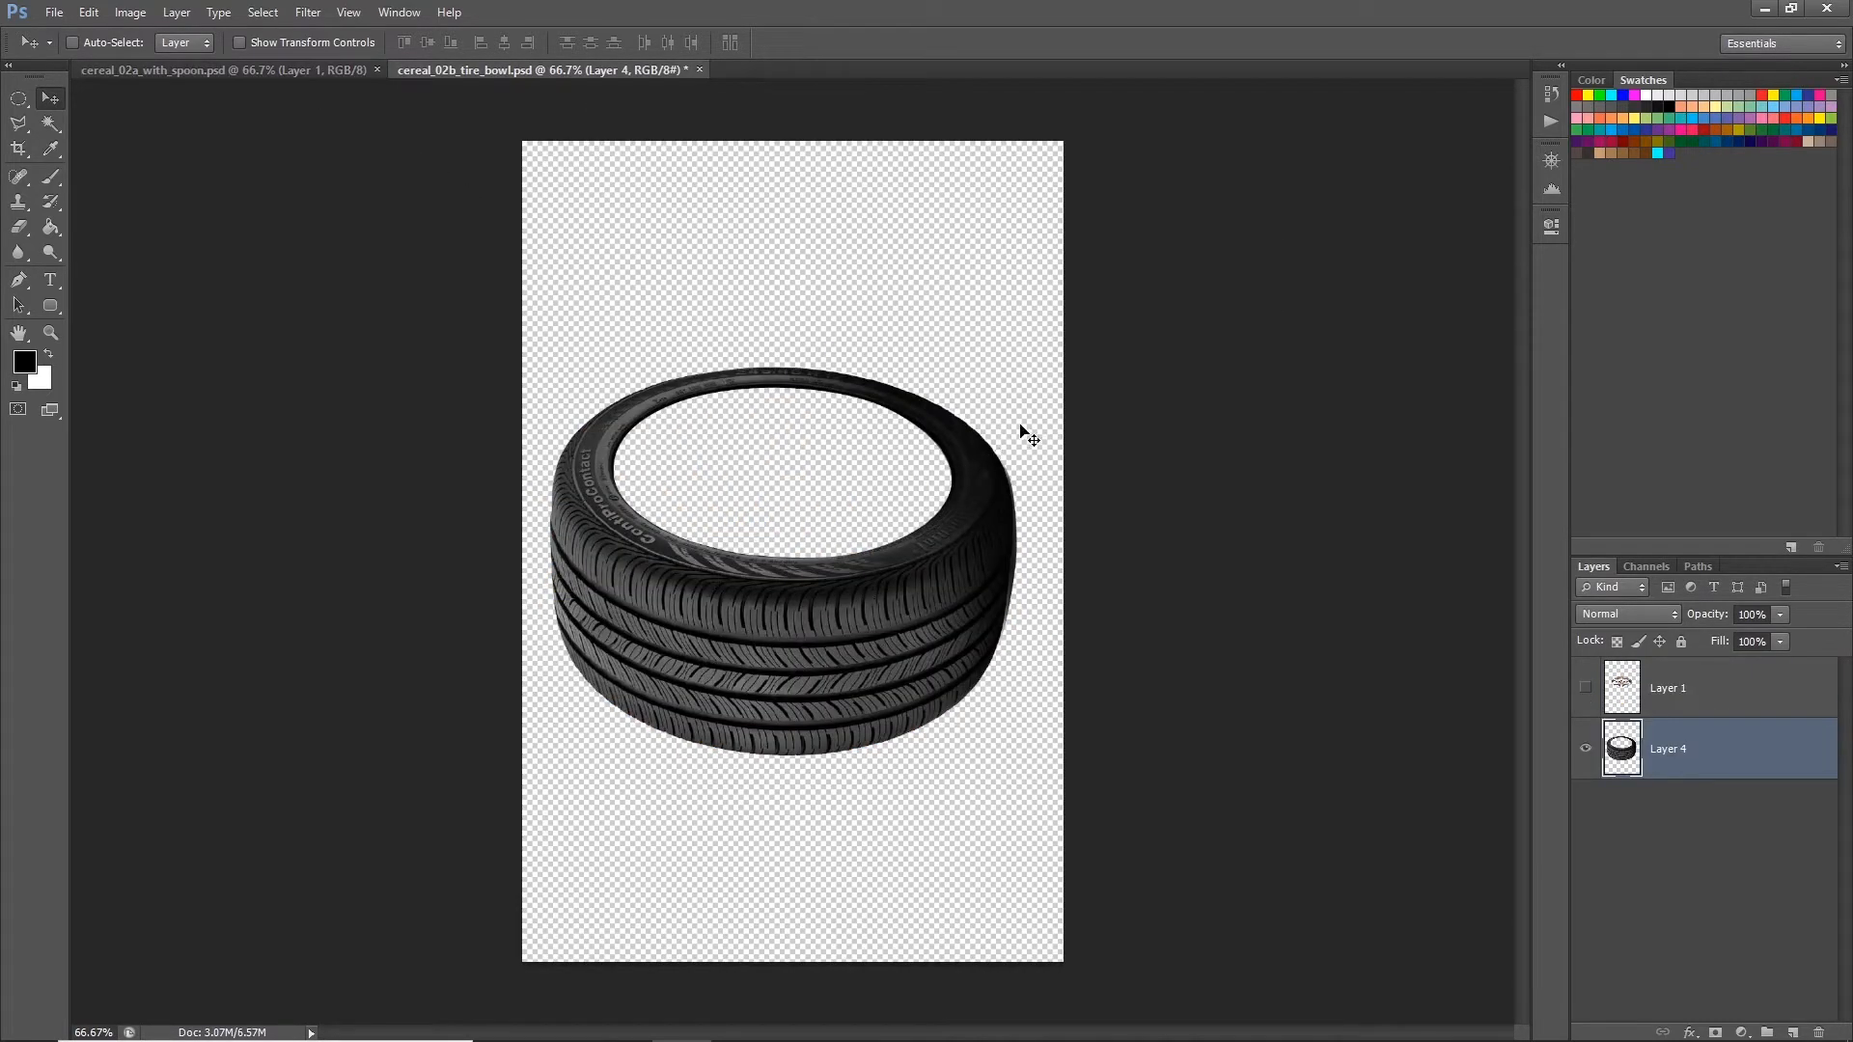
pyautogui.click(140, 13)
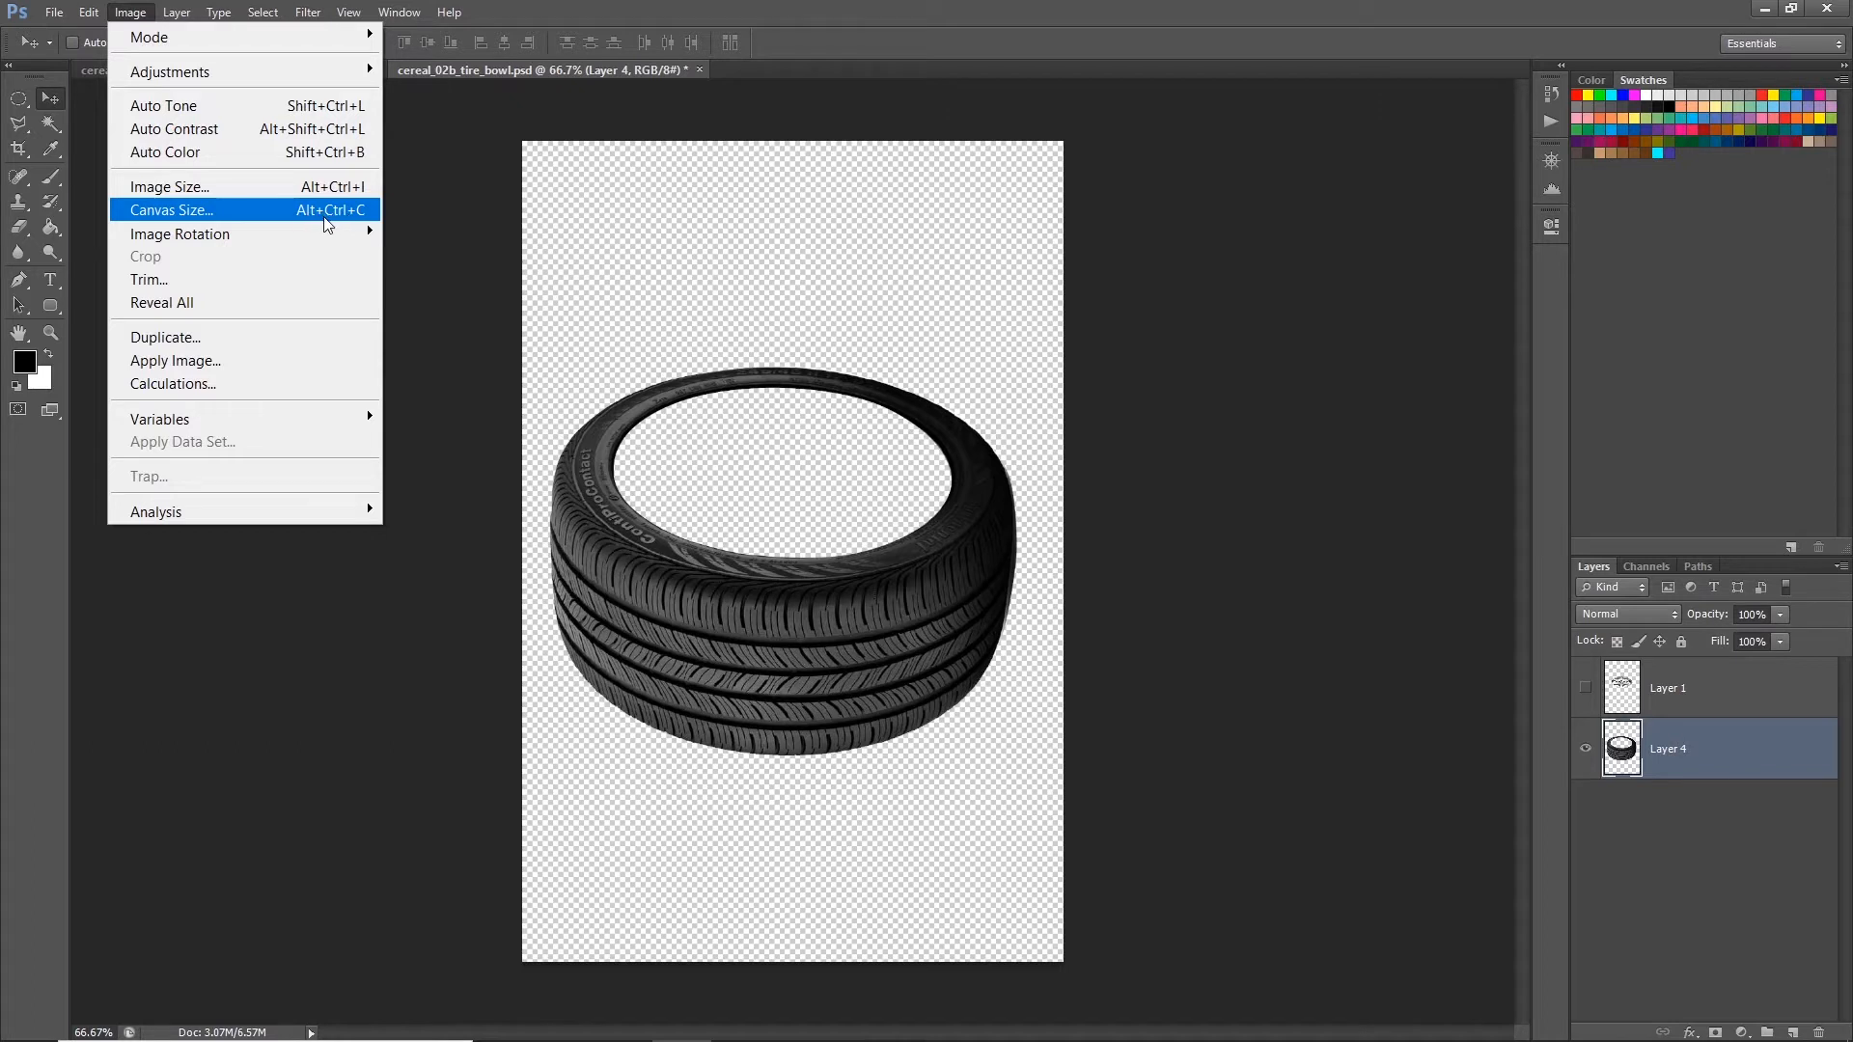
pyautogui.click(807, 453)
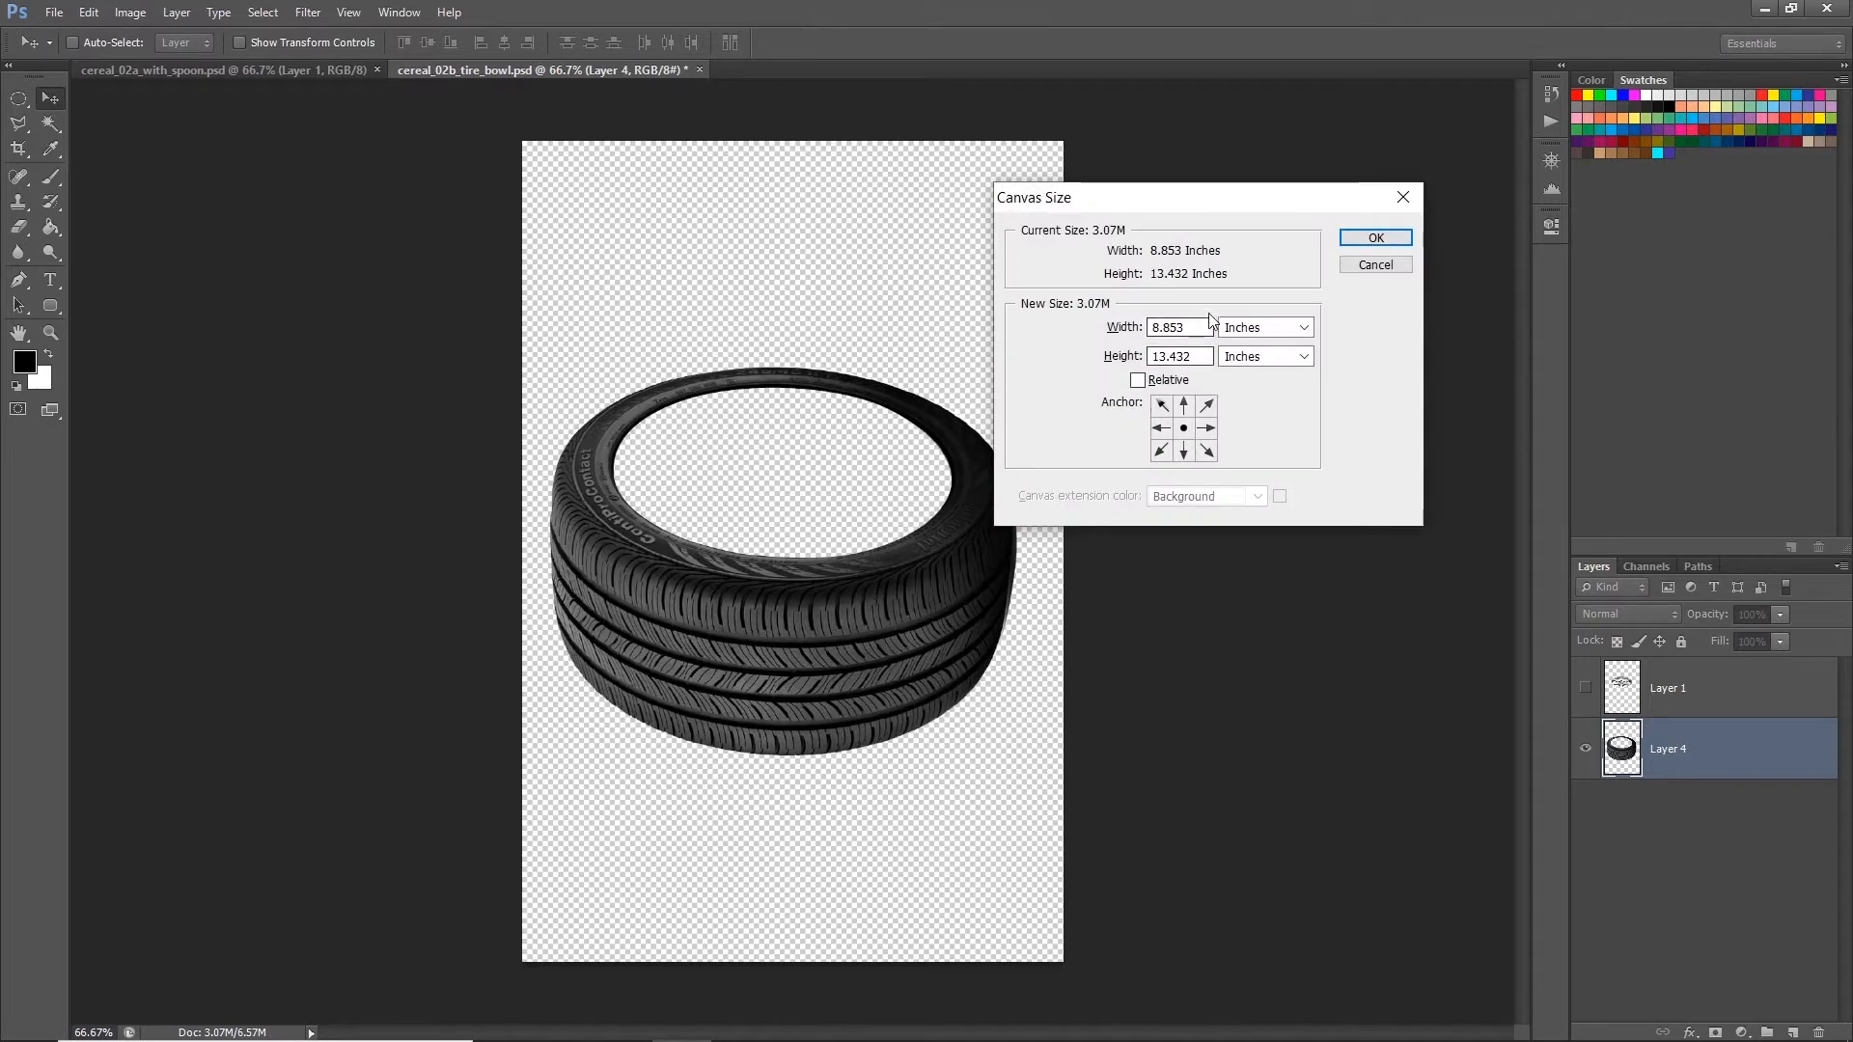
pyautogui.moveTo(1195, 324); pyautogui.dragTo(1151, 327)
pyautogui.write('15')
pyautogui.press('Return')
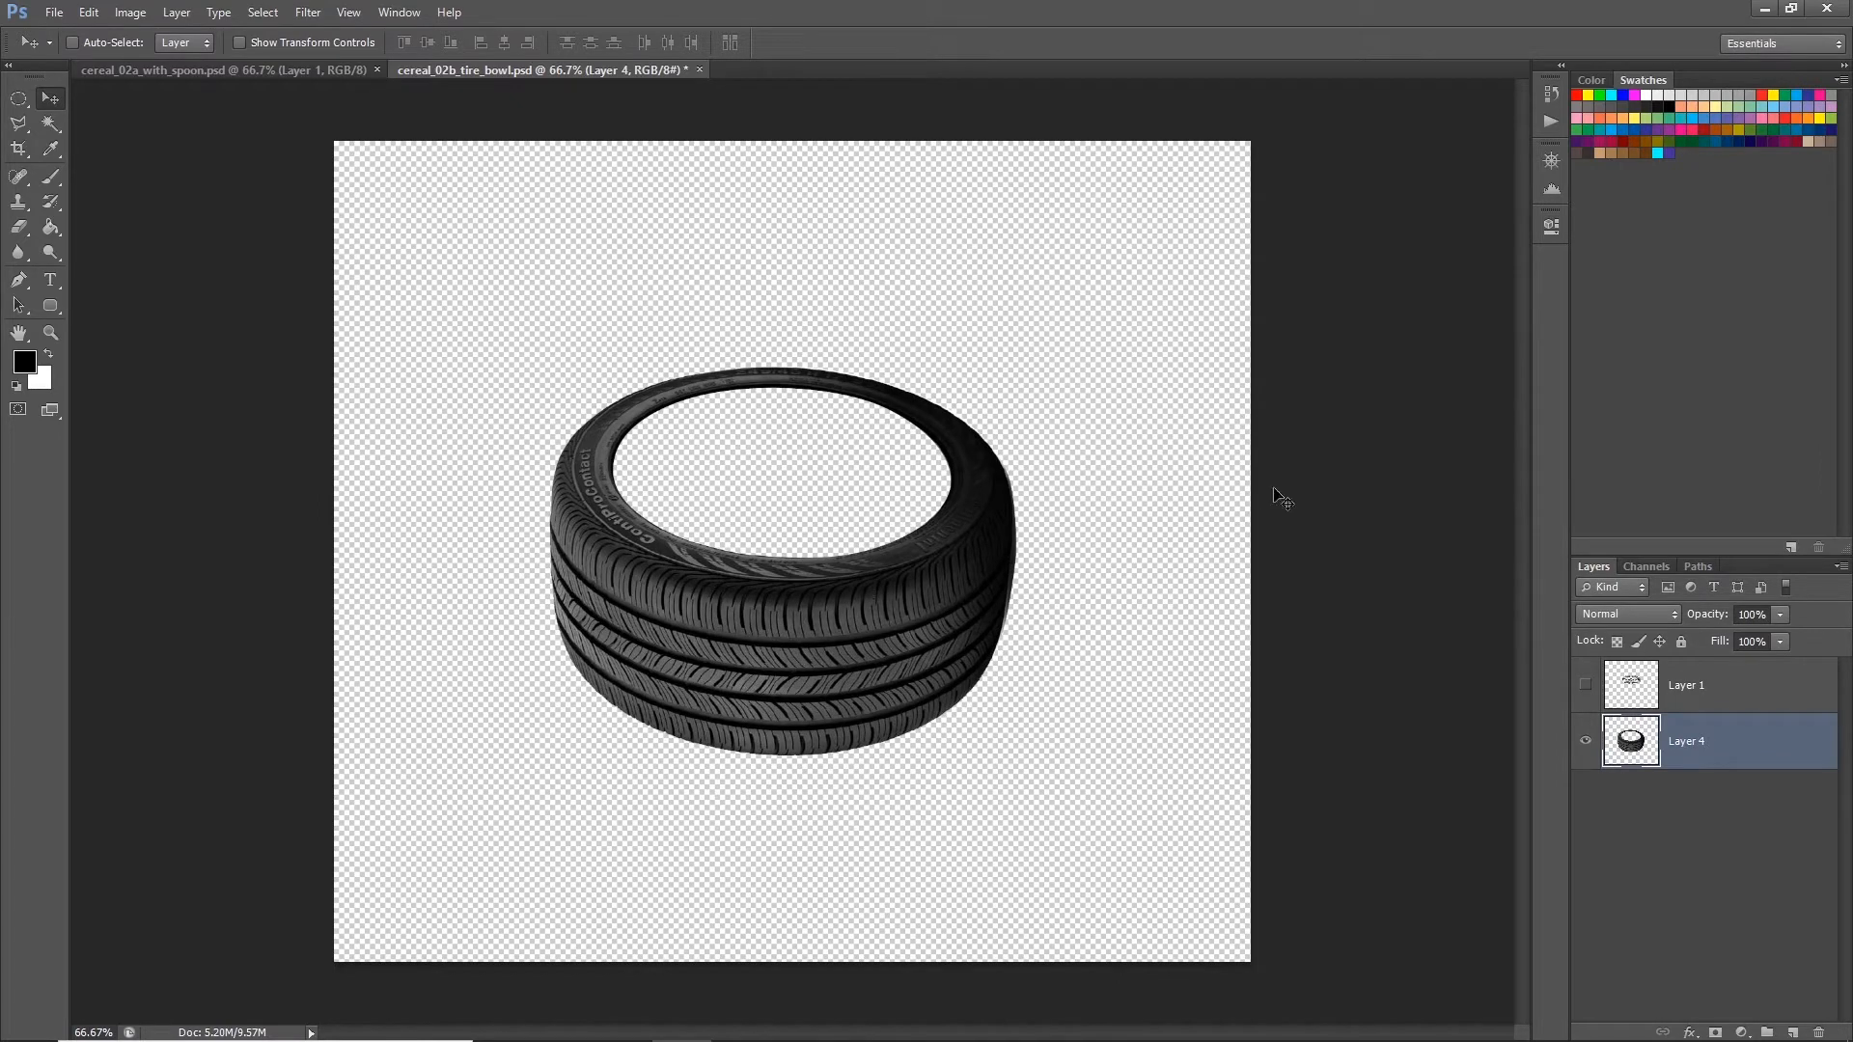
pyautogui.moveTo(878, 565); pyautogui.dragTo(887, 627)
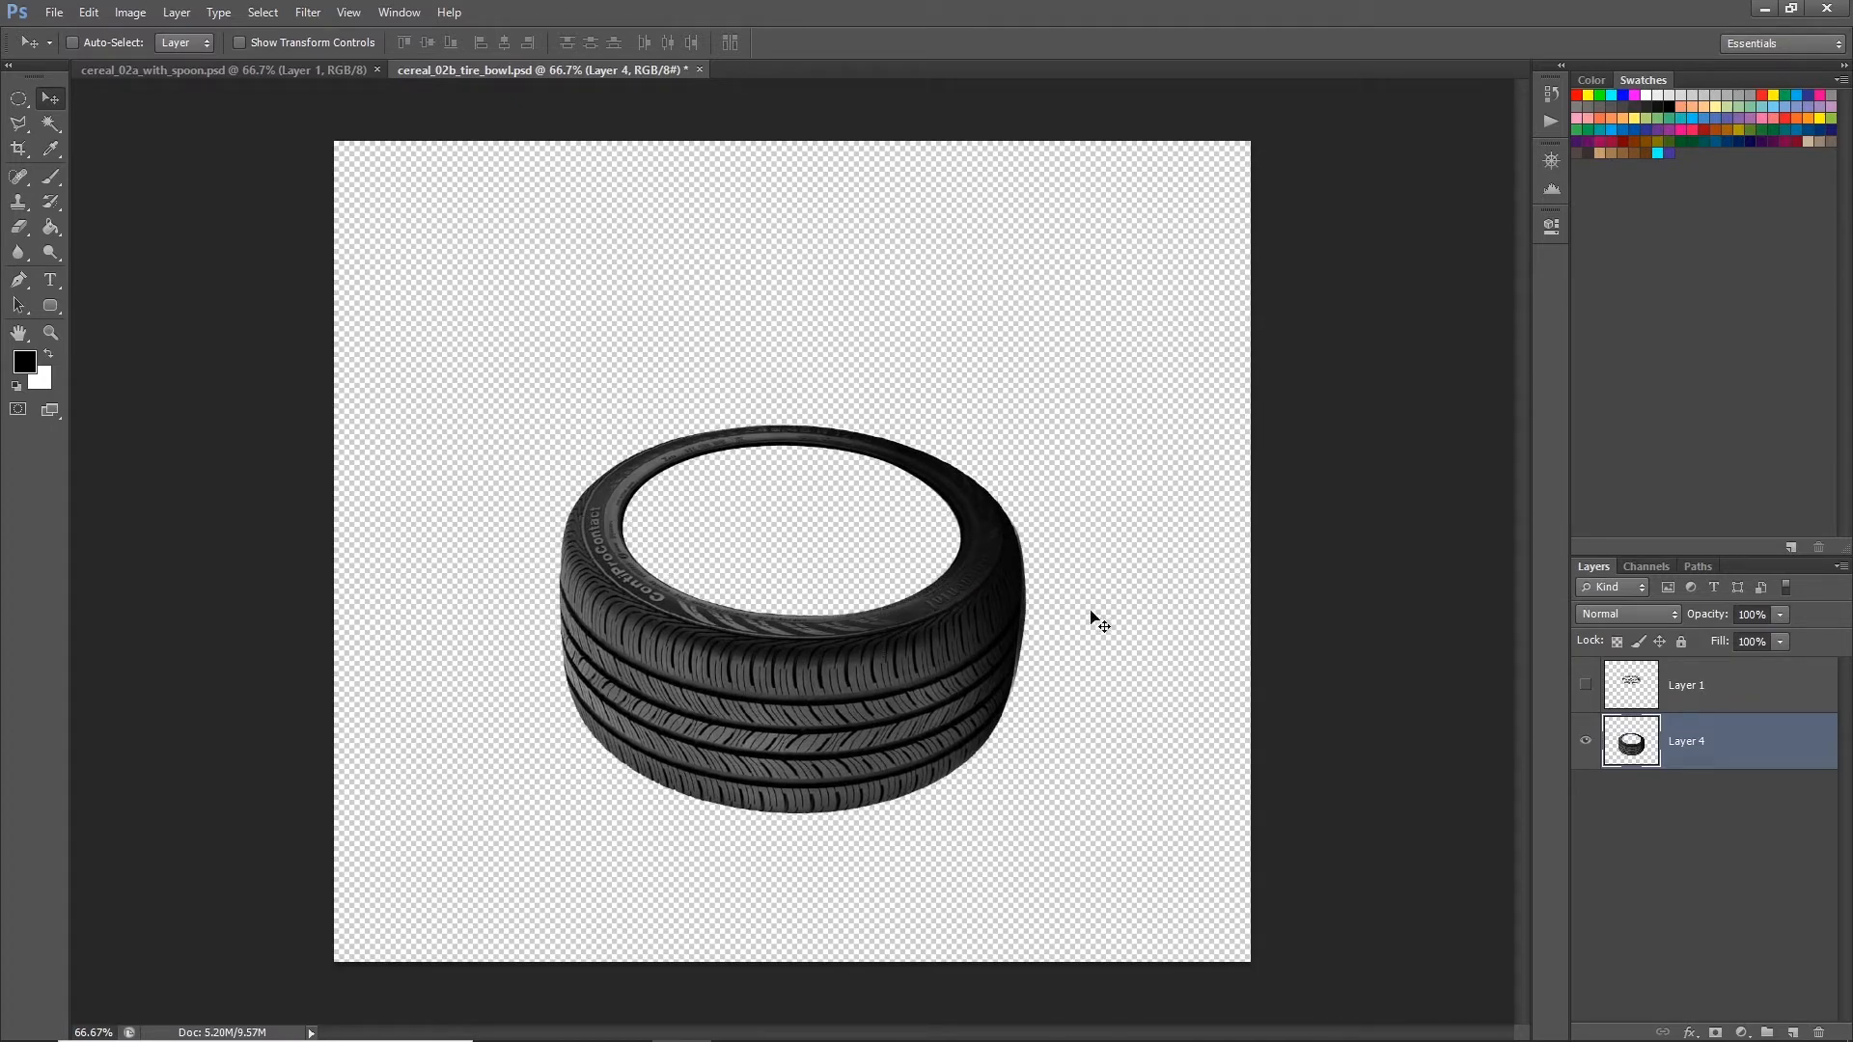
# Step: Select the front half of the tire with a rough polygonal lasso outline, cutting straight across the middle of its opening
pyautogui.click(14, 126)
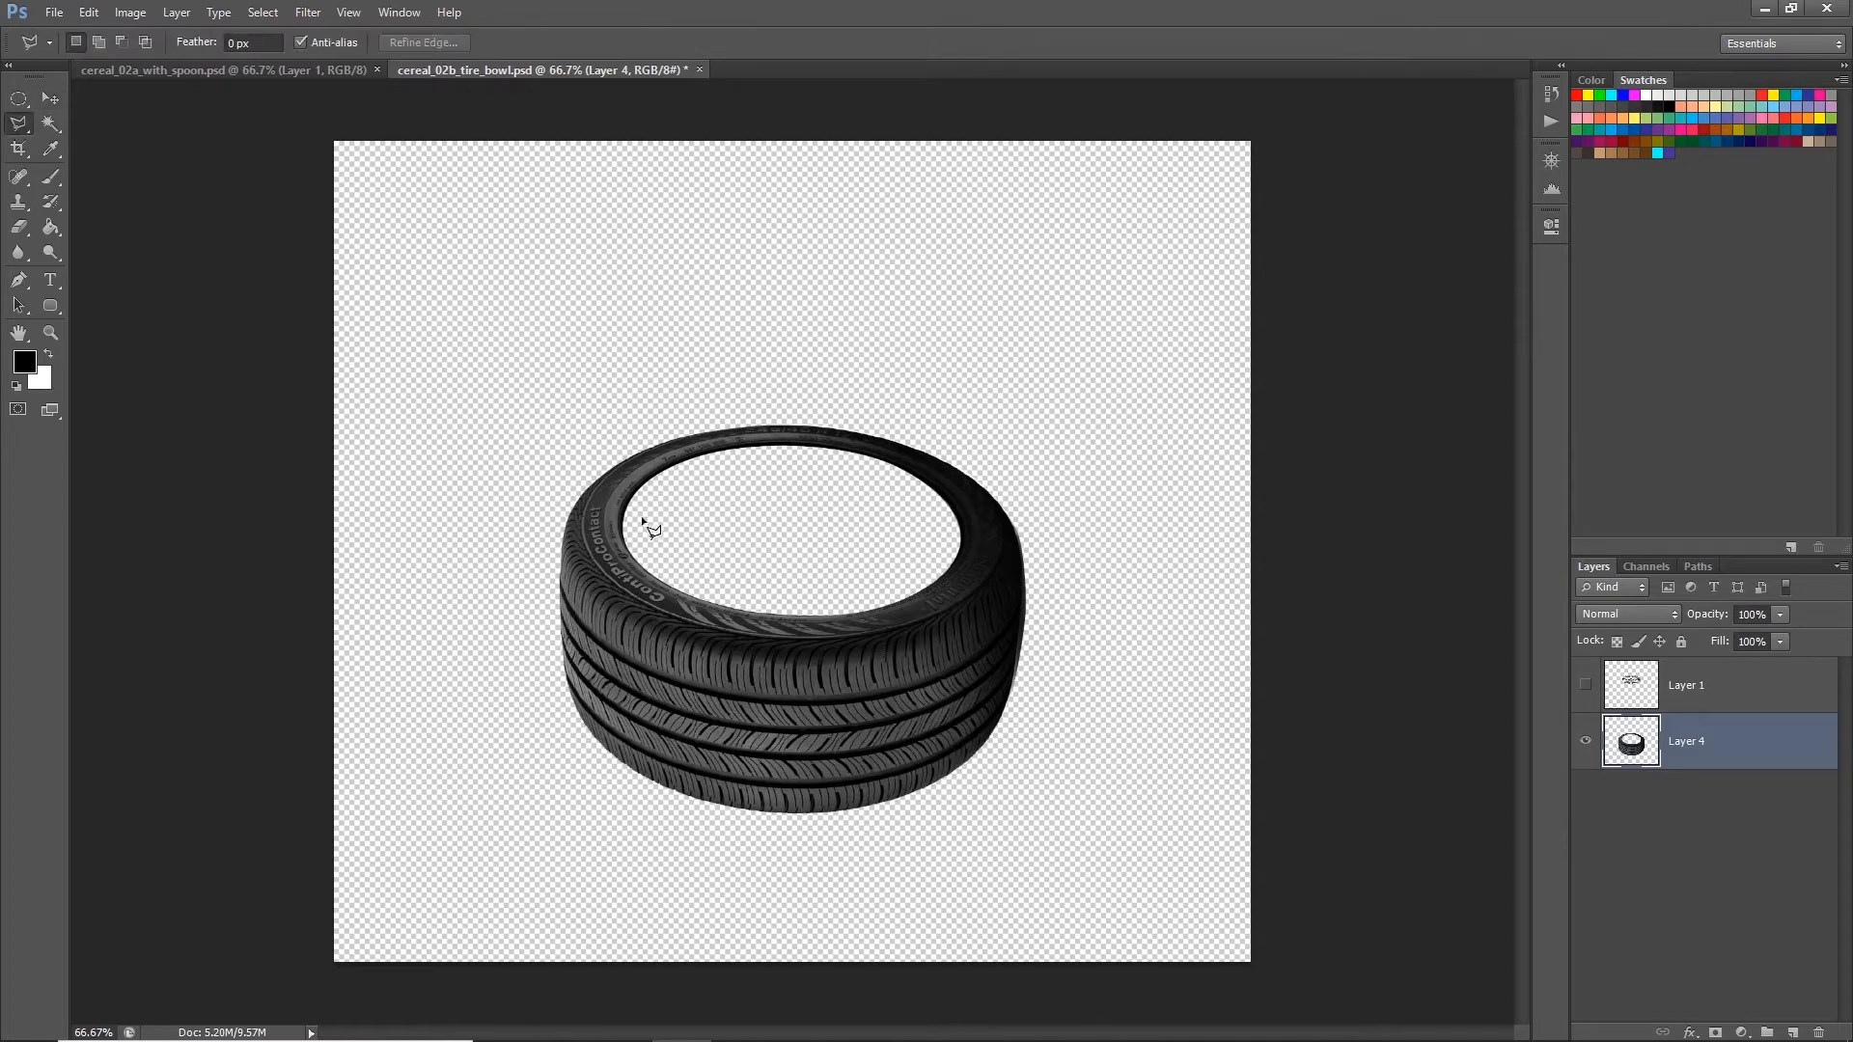
pyautogui.click(537, 533)
pyautogui.click(1058, 525)
pyautogui.click(1058, 807)
pyautogui.click(660, 855)
pyautogui.click(507, 784)
pyautogui.click(492, 610)
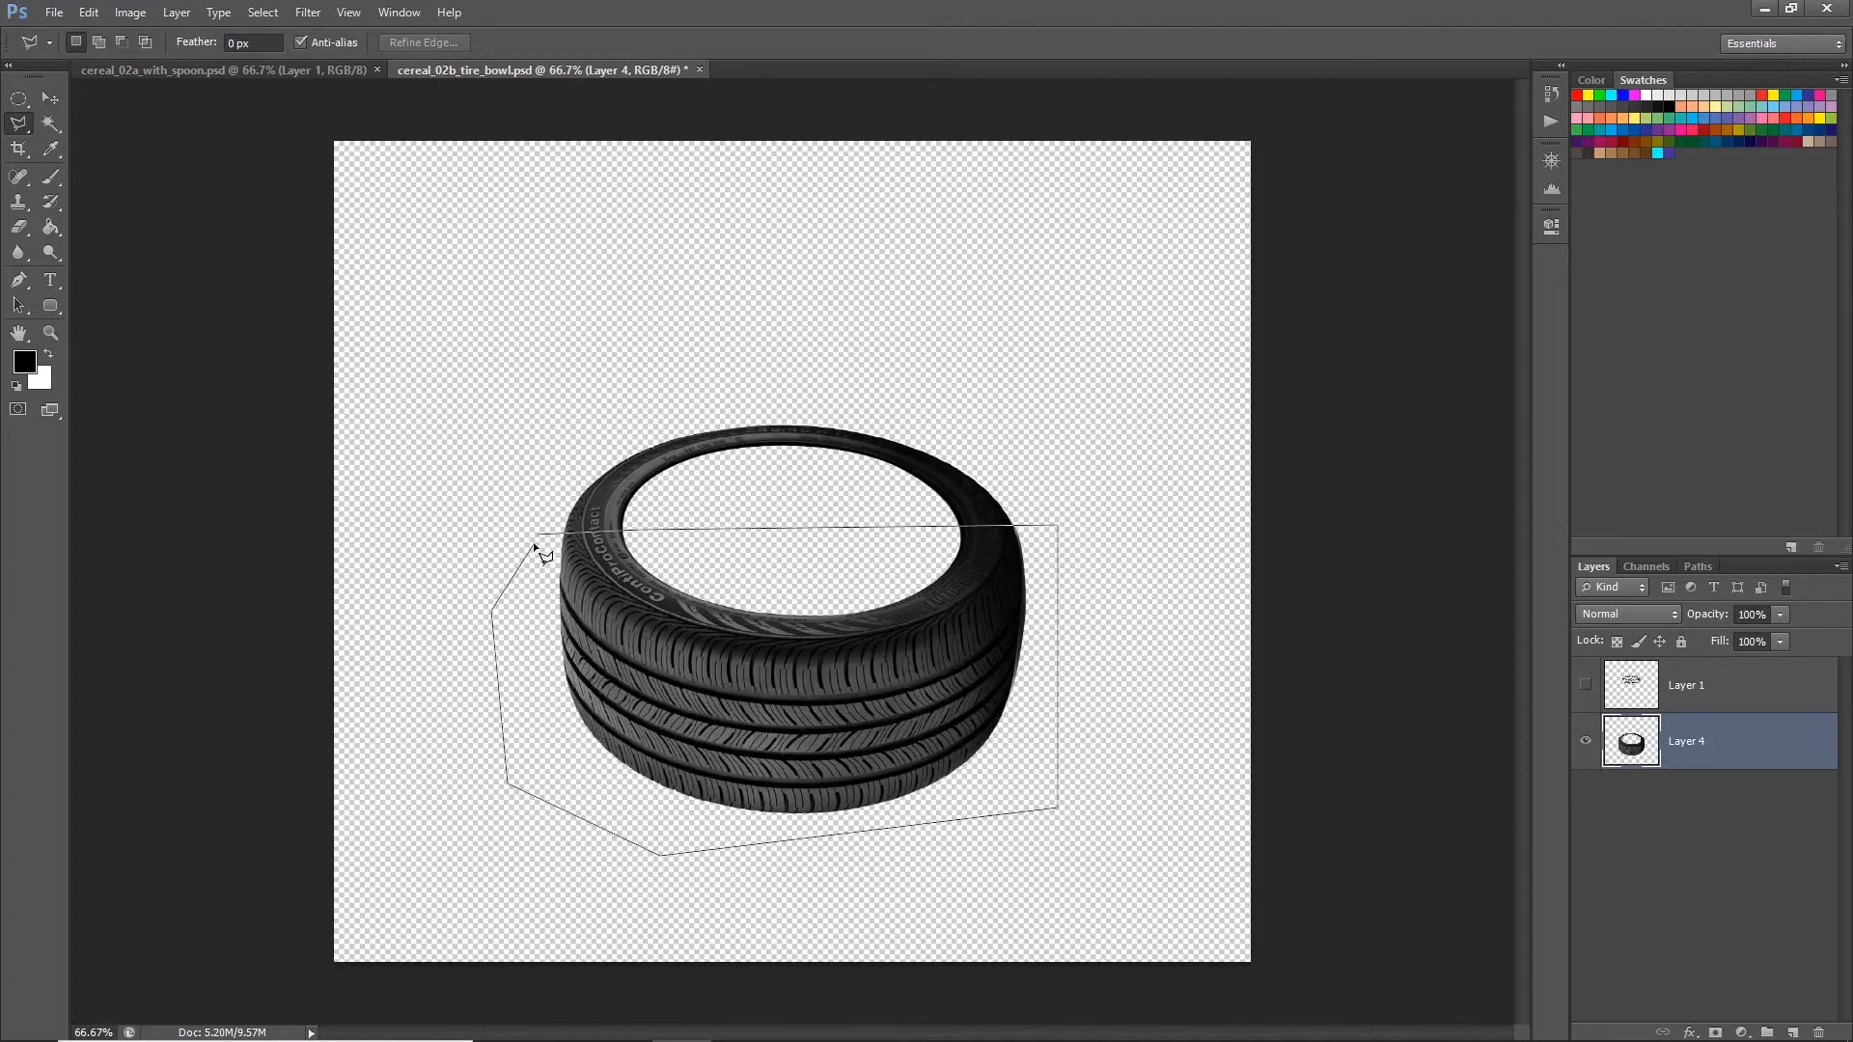
pyautogui.click(538, 535)
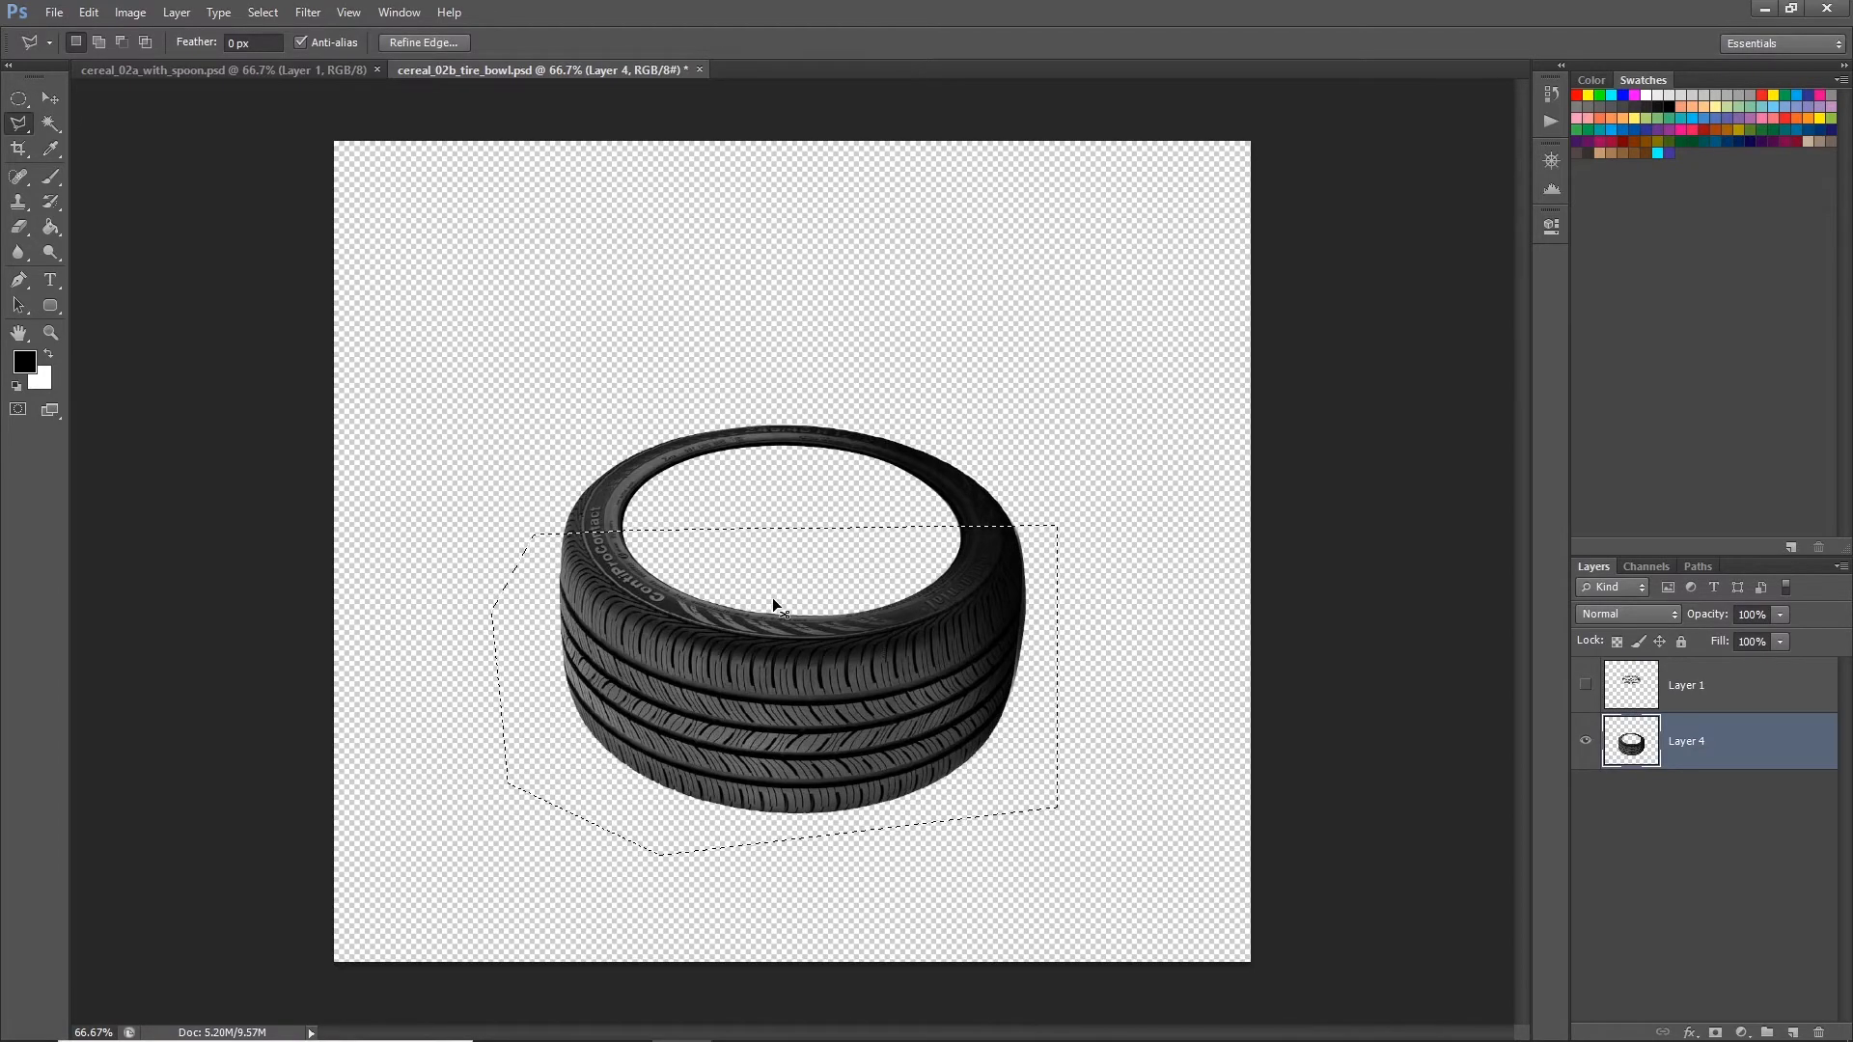
# Step: Copy the selected front half of the tire to its own layer and name that layer COVER
pyautogui.hotkey('ctrl', '+')
pyautogui.scroll(-2, 575, 432)
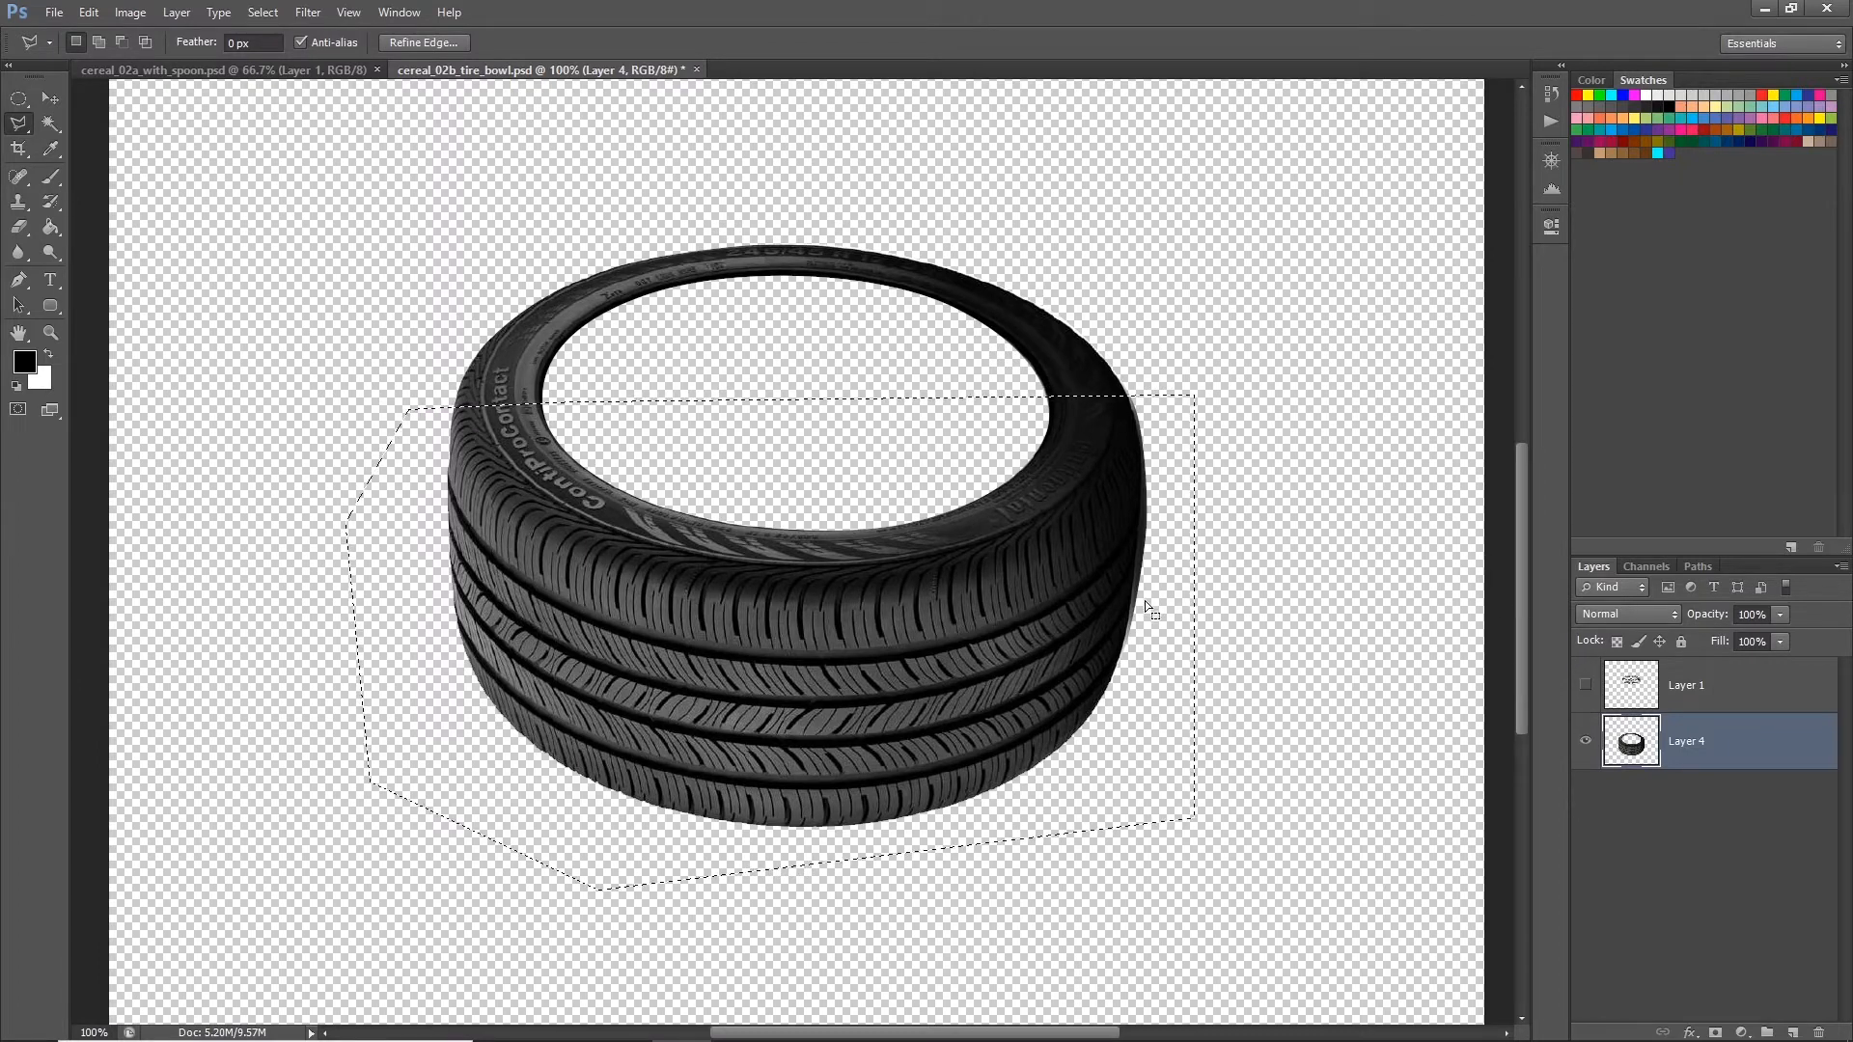
pyautogui.hotkey('ctrl', 'j')
pyautogui.doubleClick(1684, 740)
pyautogui.write('COVER')
pyautogui.press('Return')
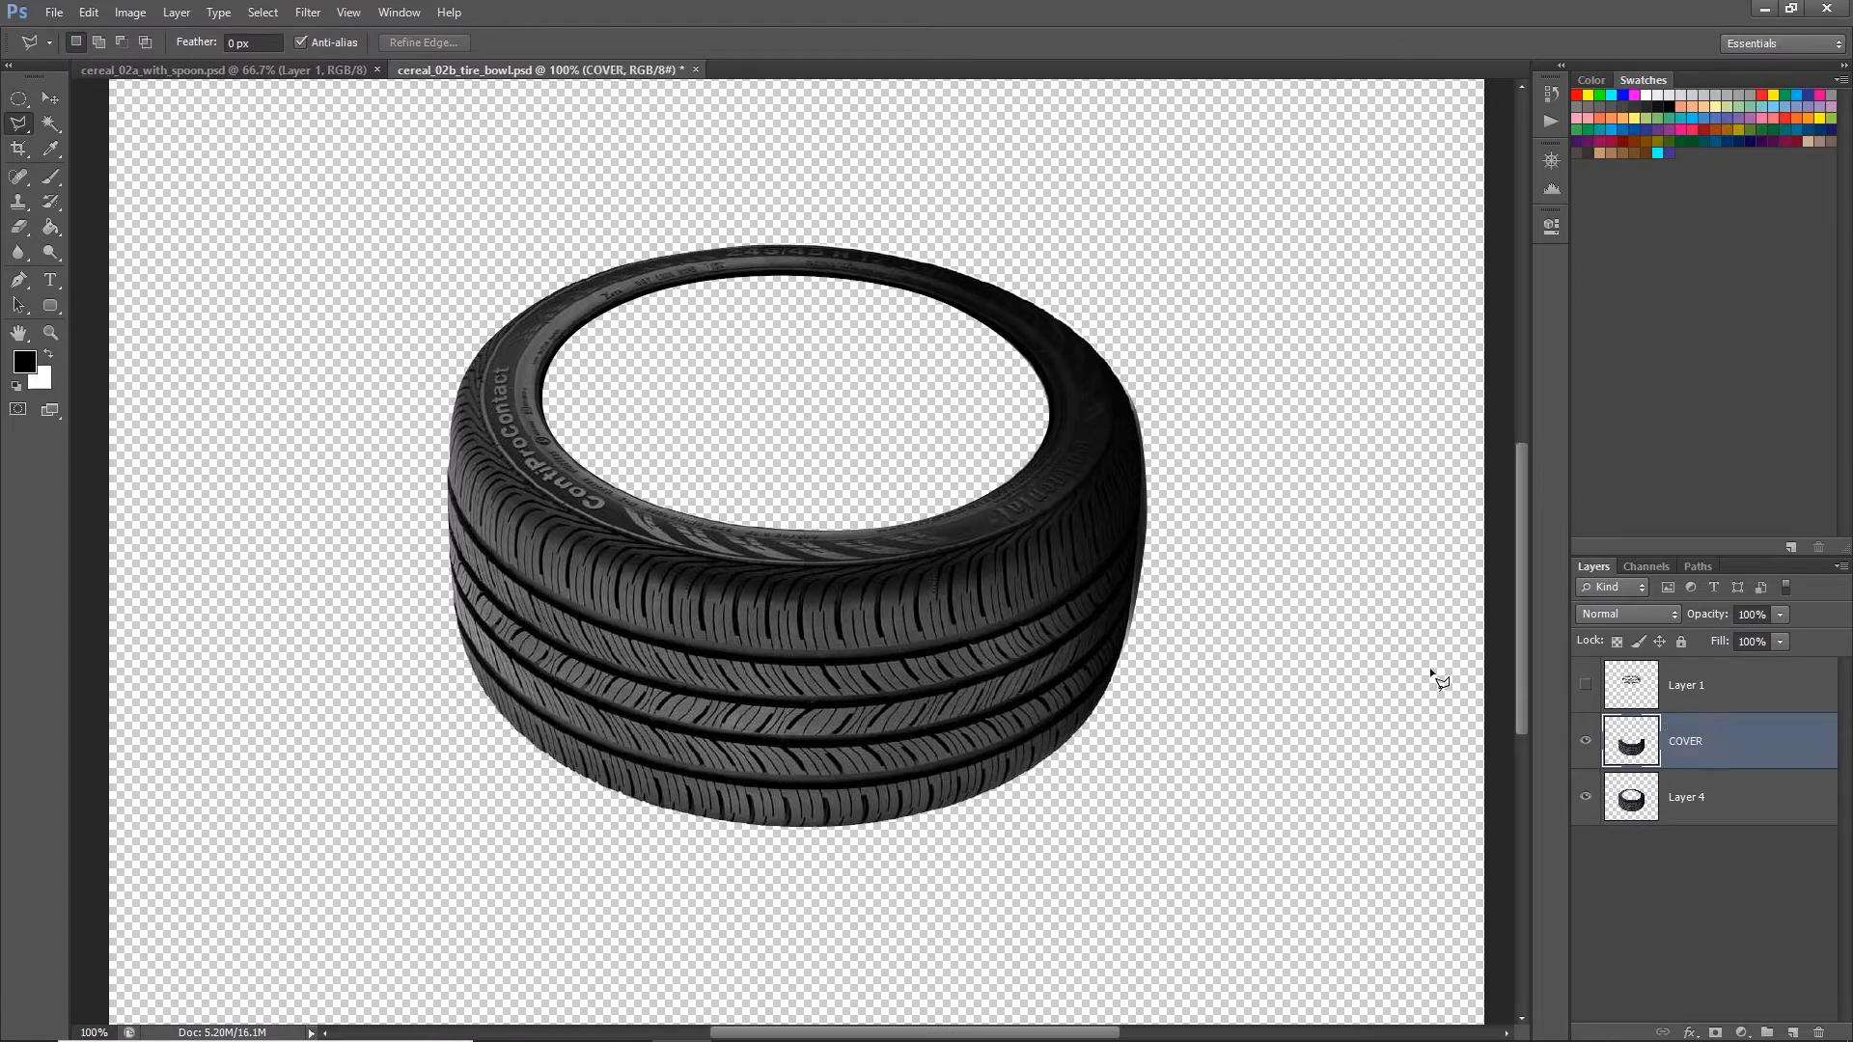
# Step: Bring the cereal with spoon into the tire document and place its layer between COVER and the full tire
pyautogui.press('v')
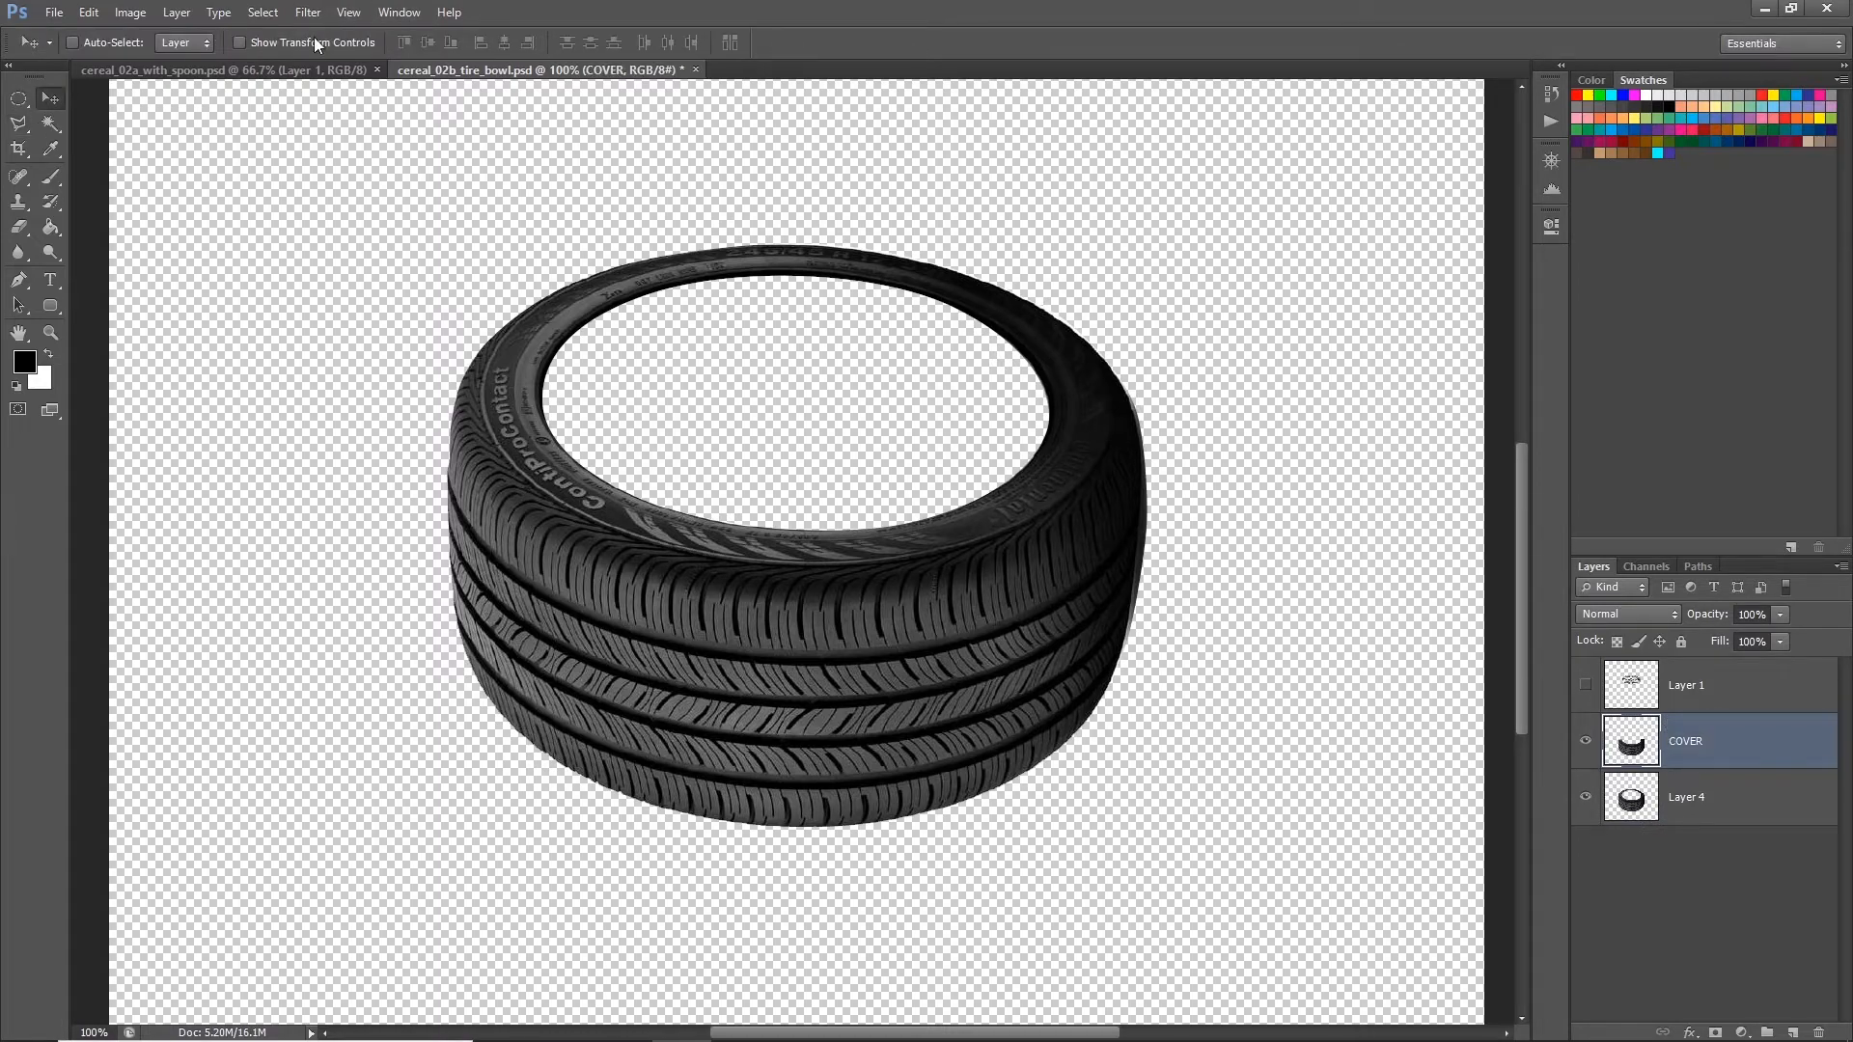
pyautogui.click(296, 66)
pyautogui.moveTo(813, 526); pyautogui.dragTo(912, 480)
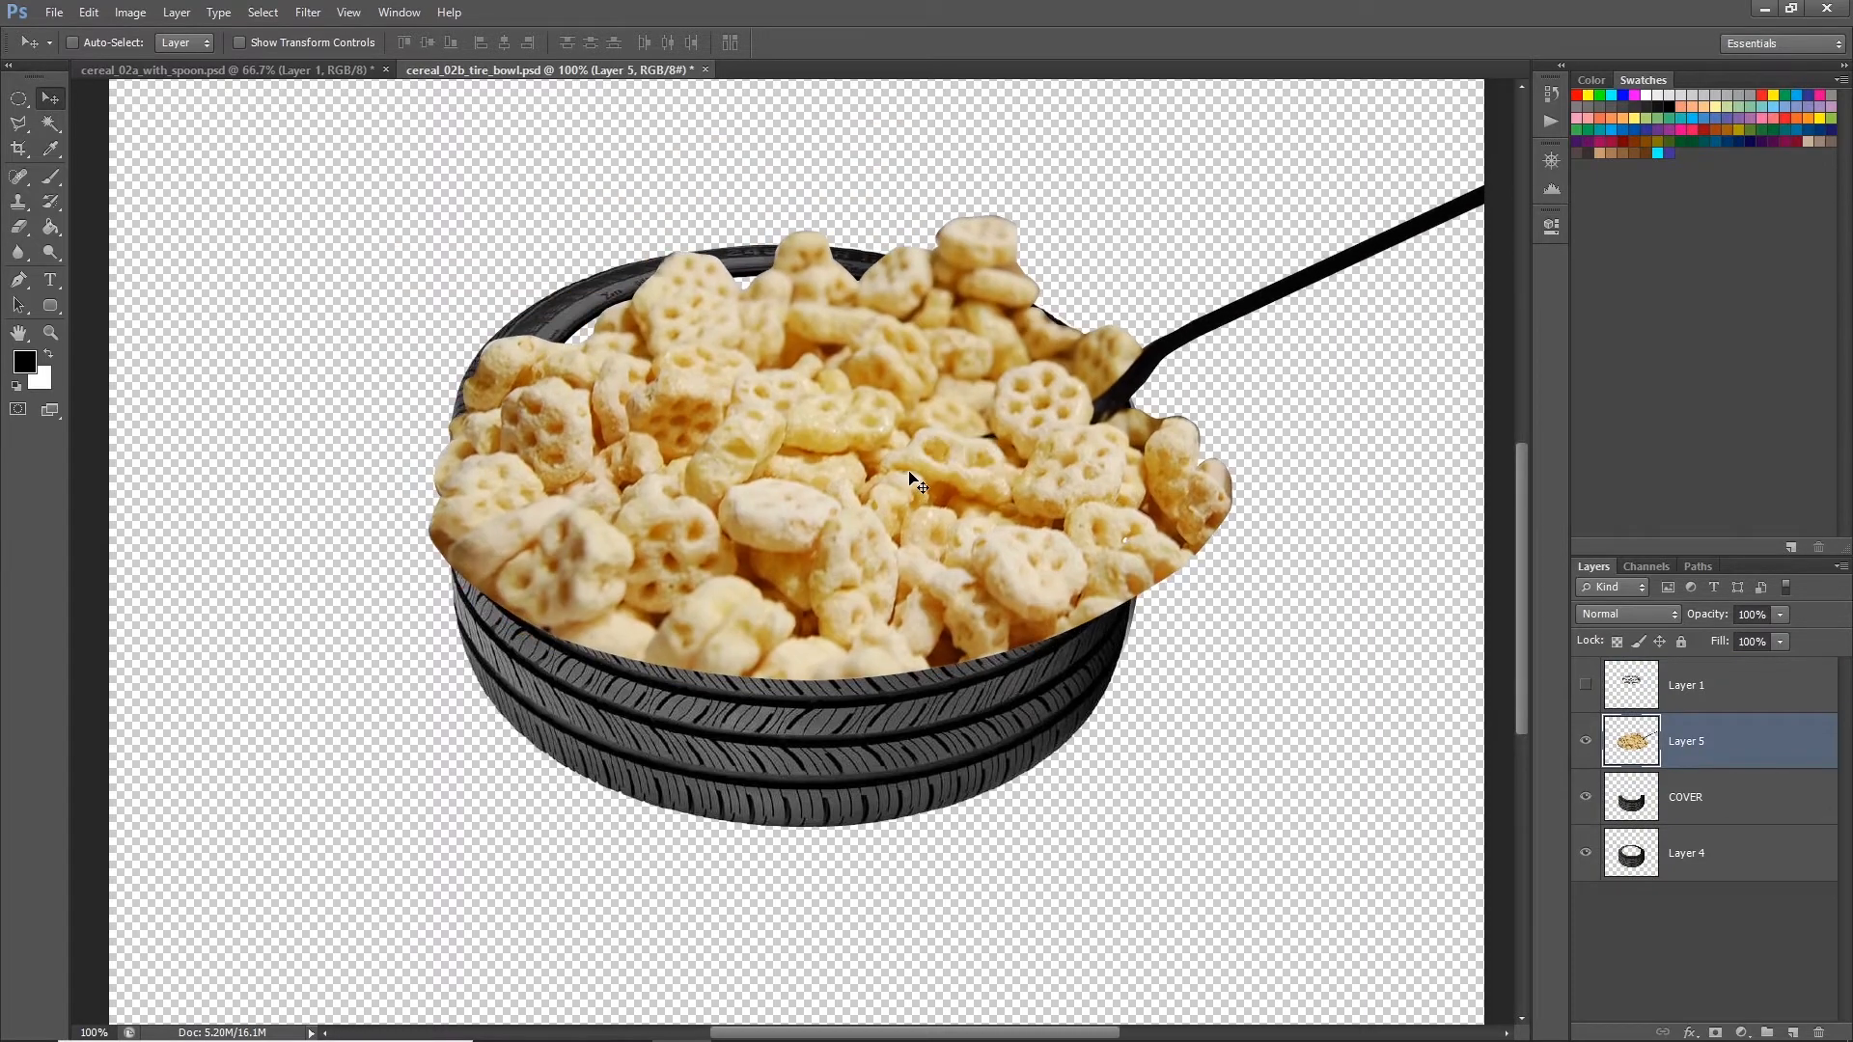
pyautogui.moveTo(1710, 741); pyautogui.dragTo(1685, 822)
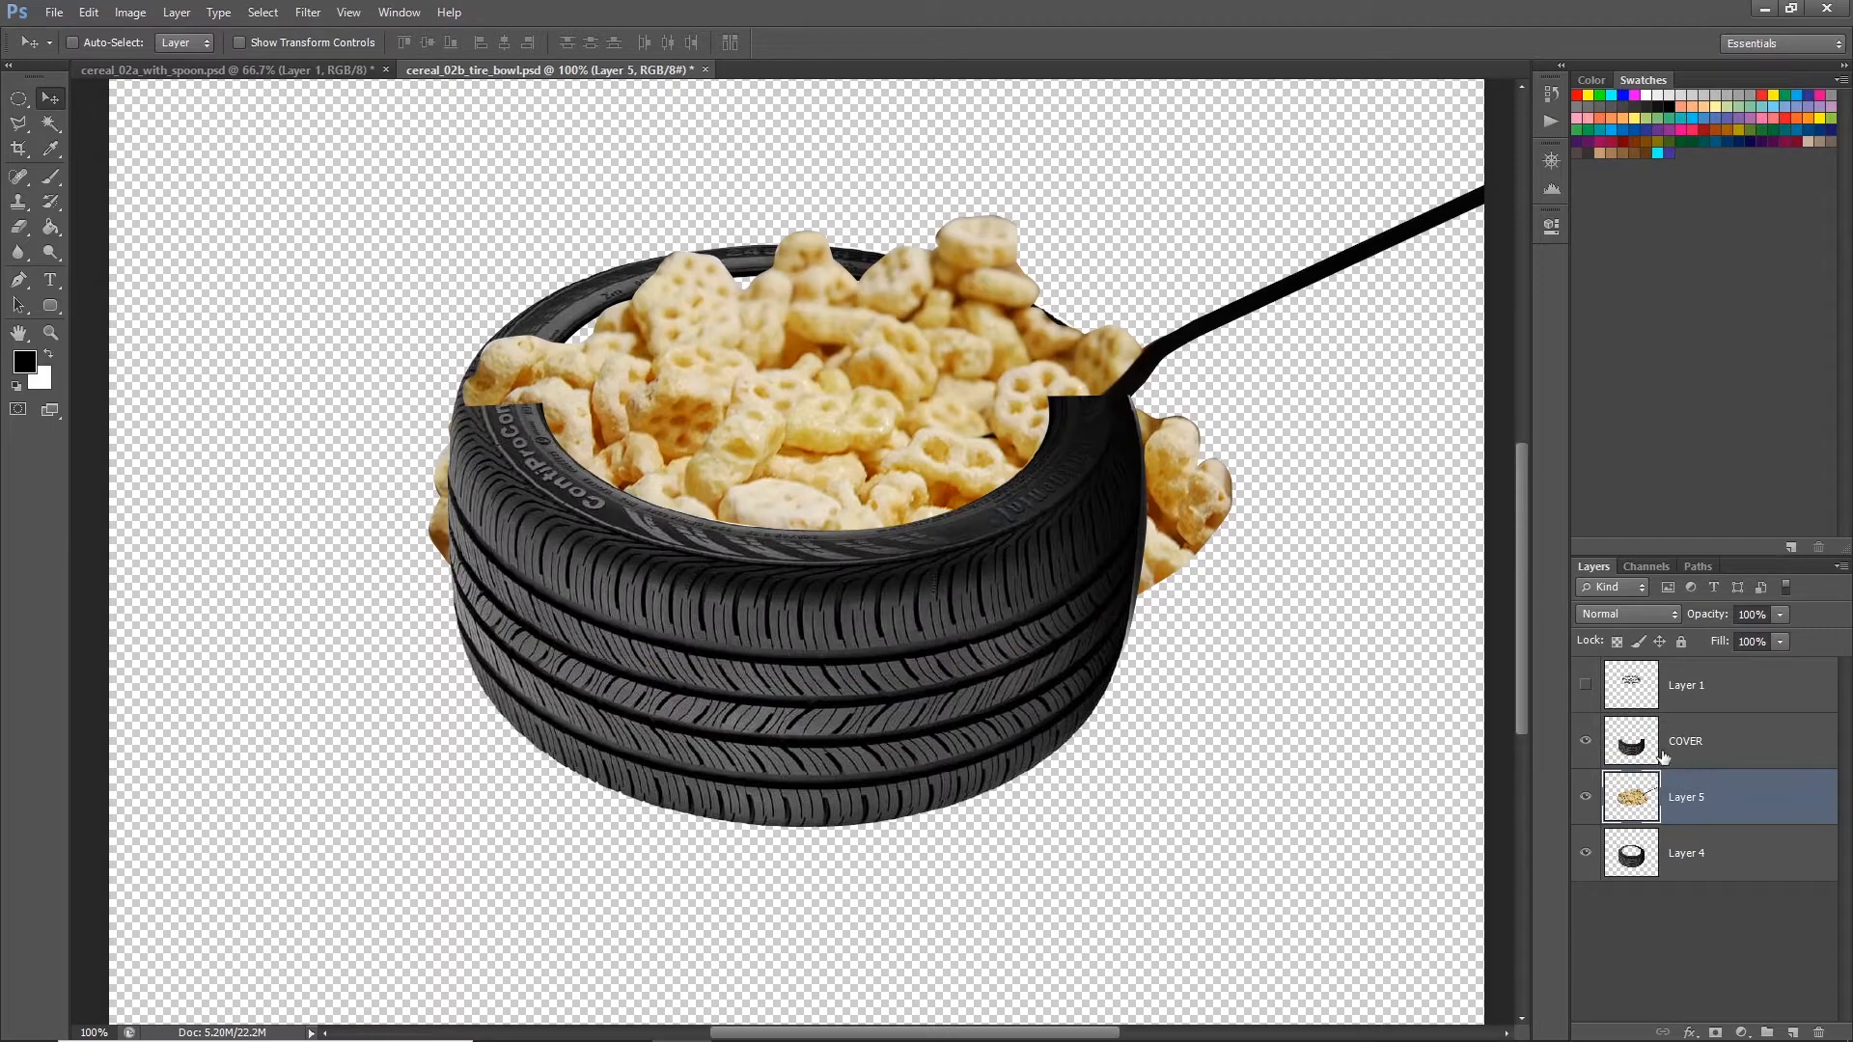
# Step: Scale down the cereal with spoon and position it so it fills the tire's opening
pyautogui.hotkey('ctrl', 't')
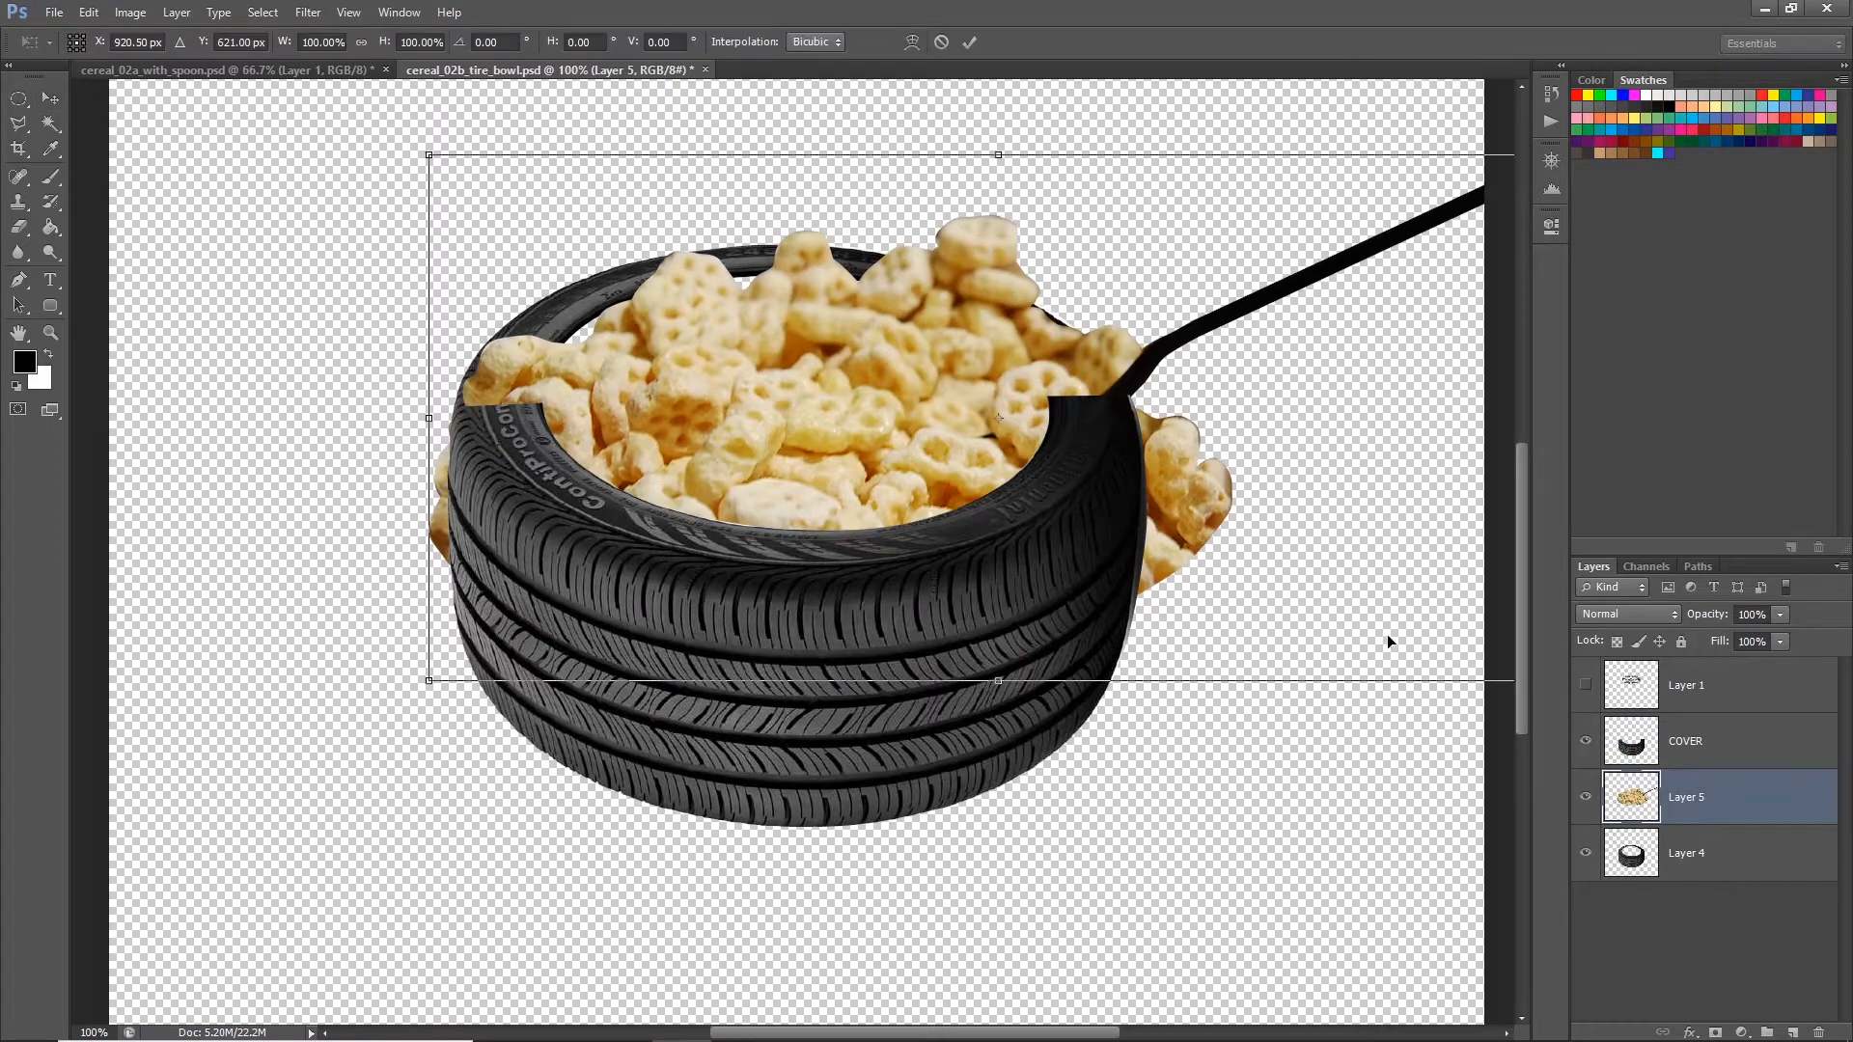
pyautogui.moveTo(432, 680); pyautogui.dragTo(690, 559)
pyautogui.moveTo(1018, 402); pyautogui.dragTo(871, 397)
pyautogui.press('Return')
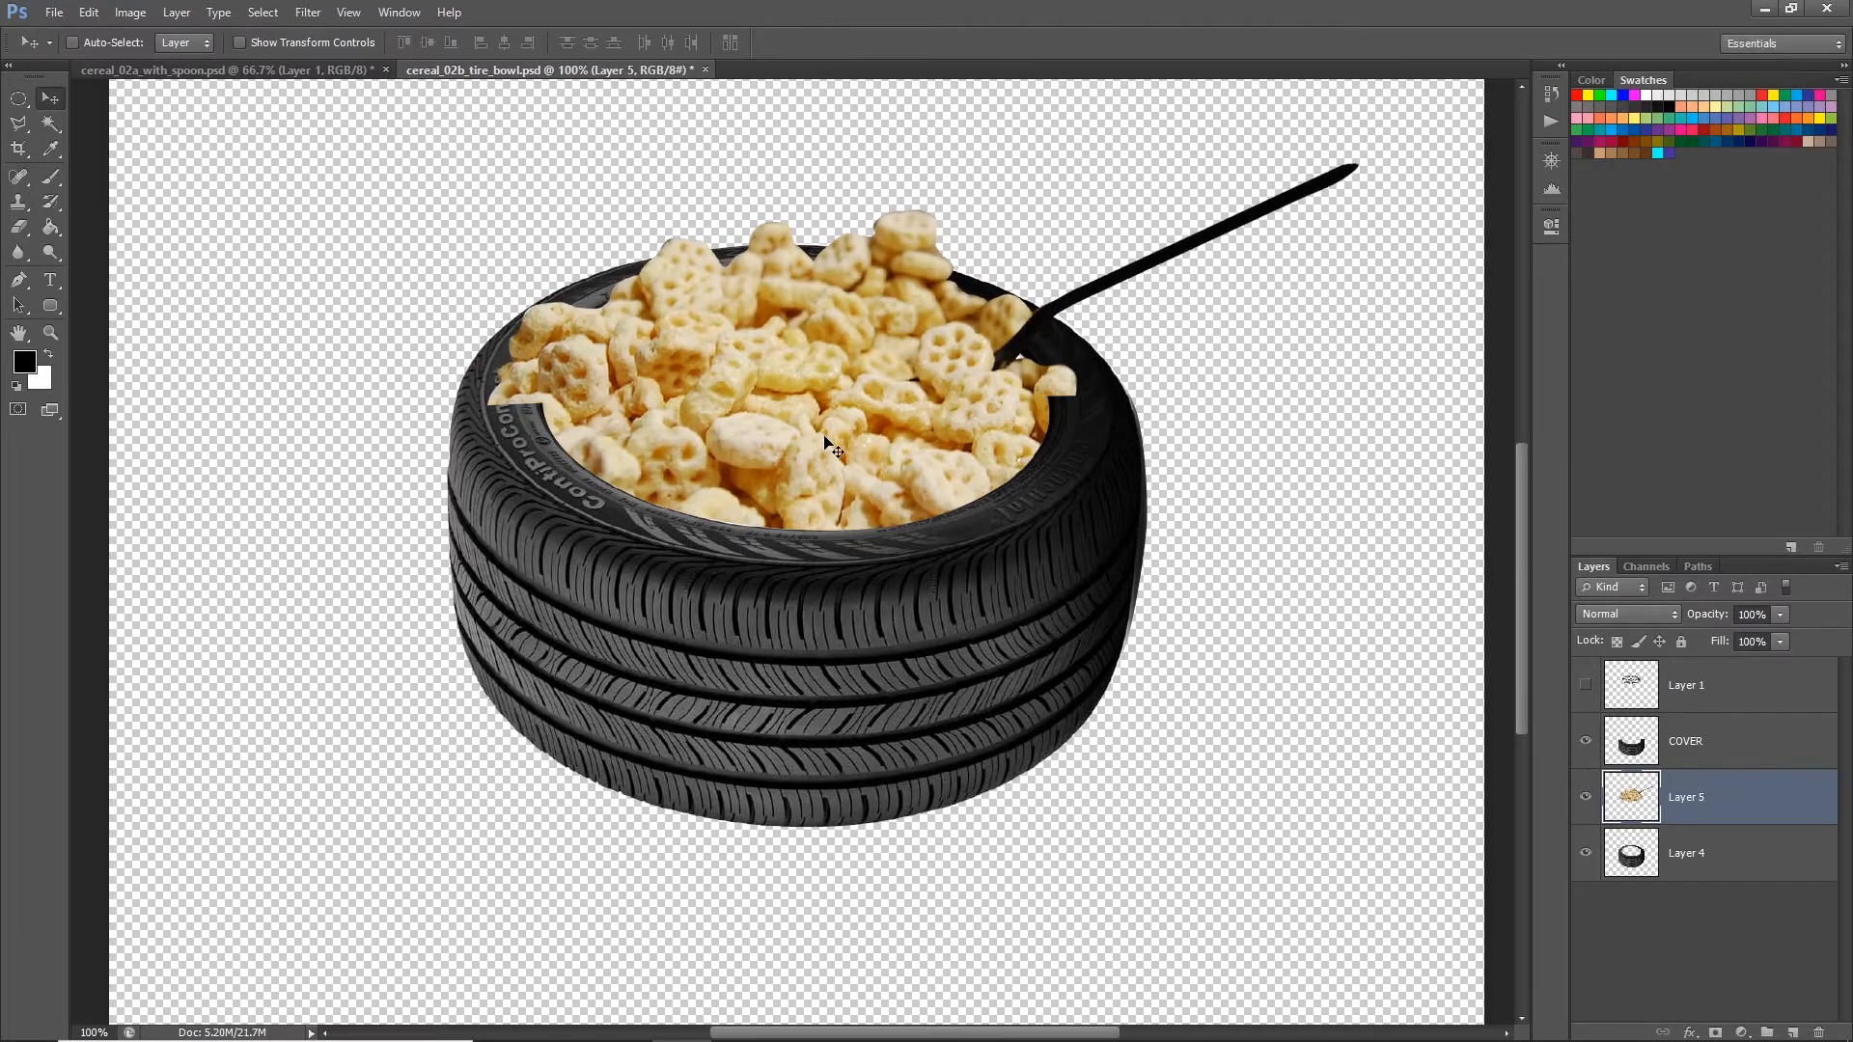
pyautogui.moveTo(999, 502); pyautogui.dragTo(904, 522)
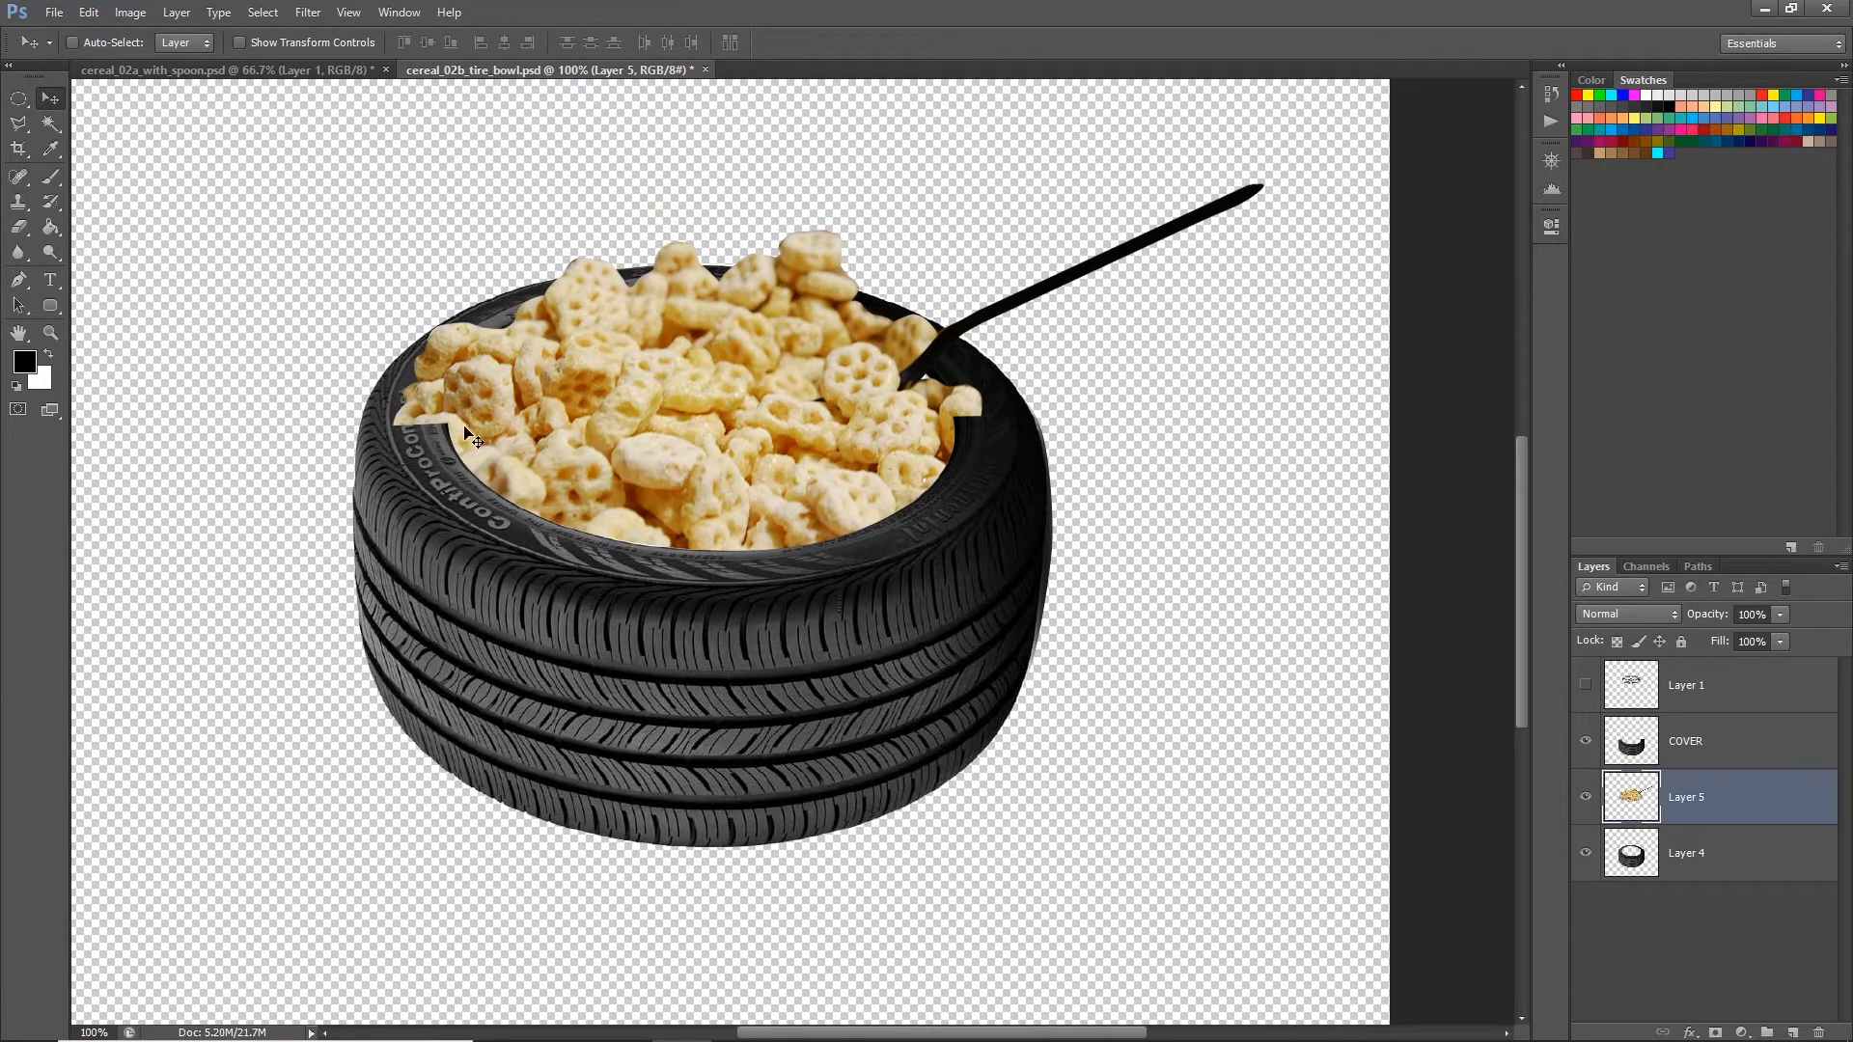
# Step: Switch to the Notepad notes, reposition the window and review the "don't erase" bullet
pyautogui.hotkey('alt', 'Tab')
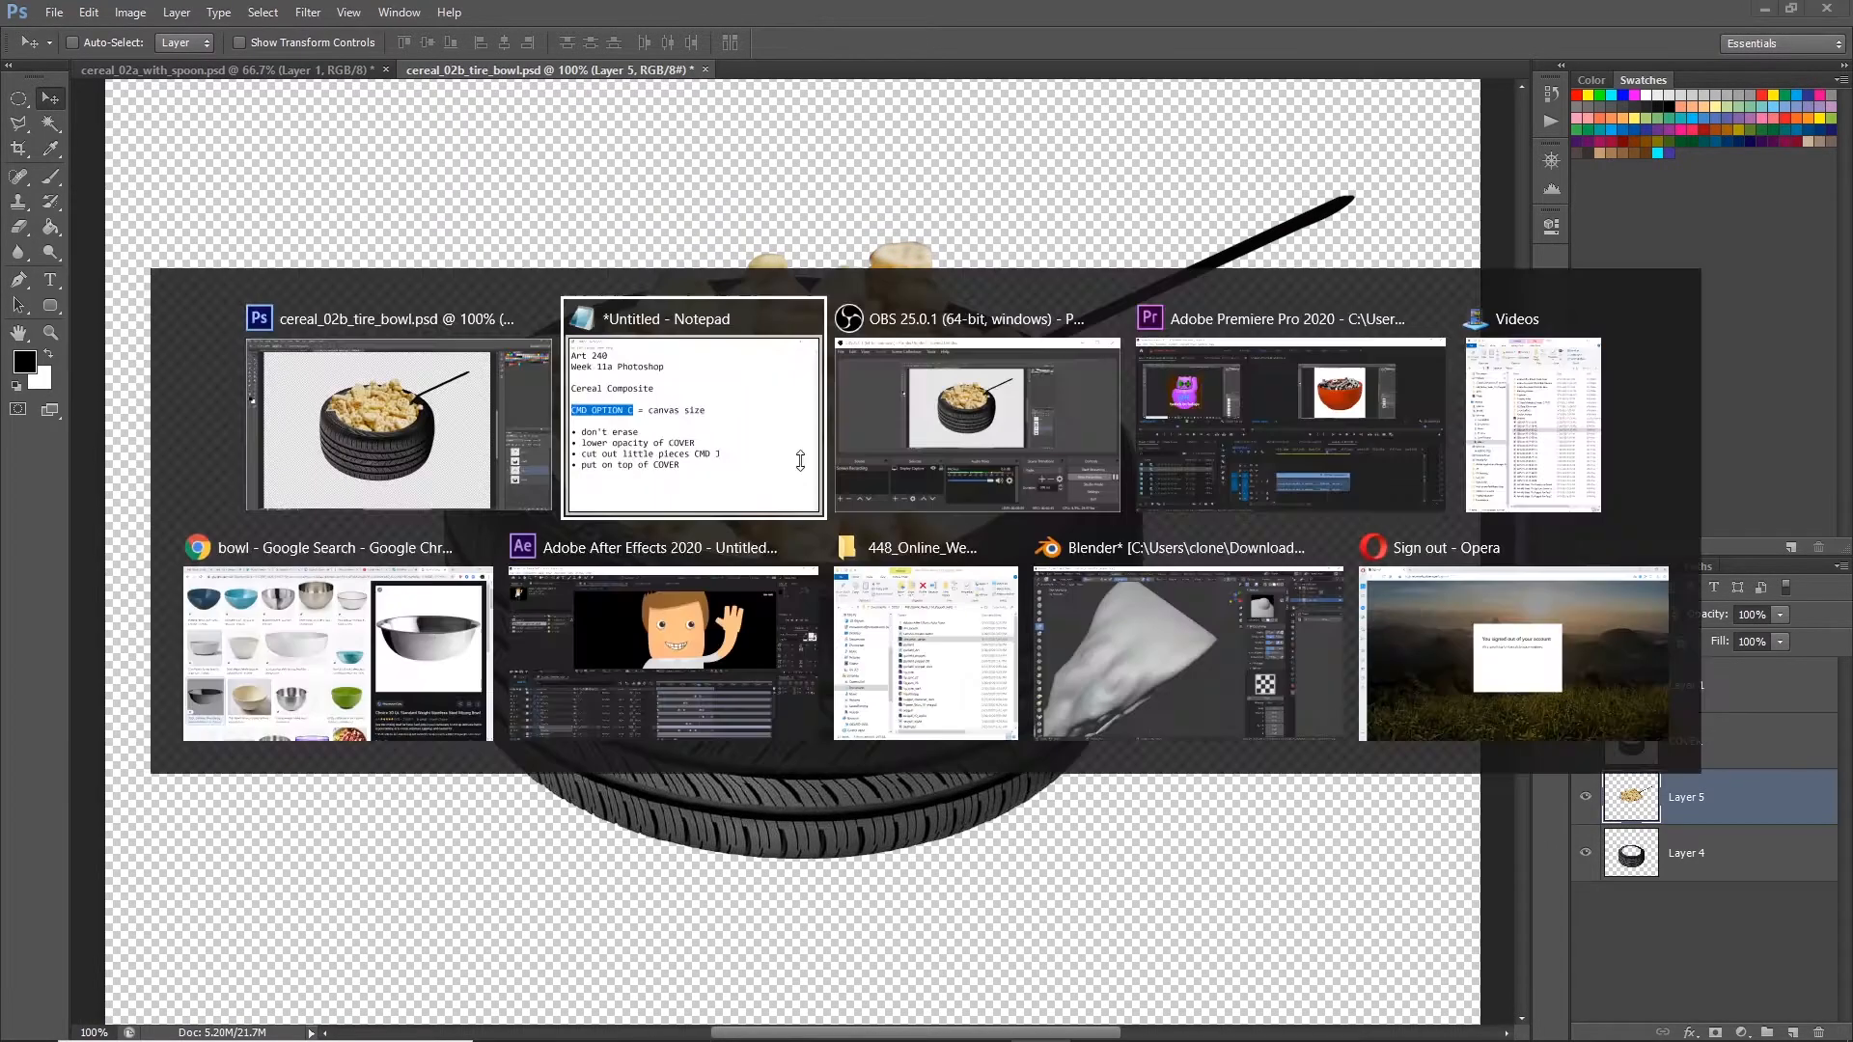
pyautogui.click(669, 485)
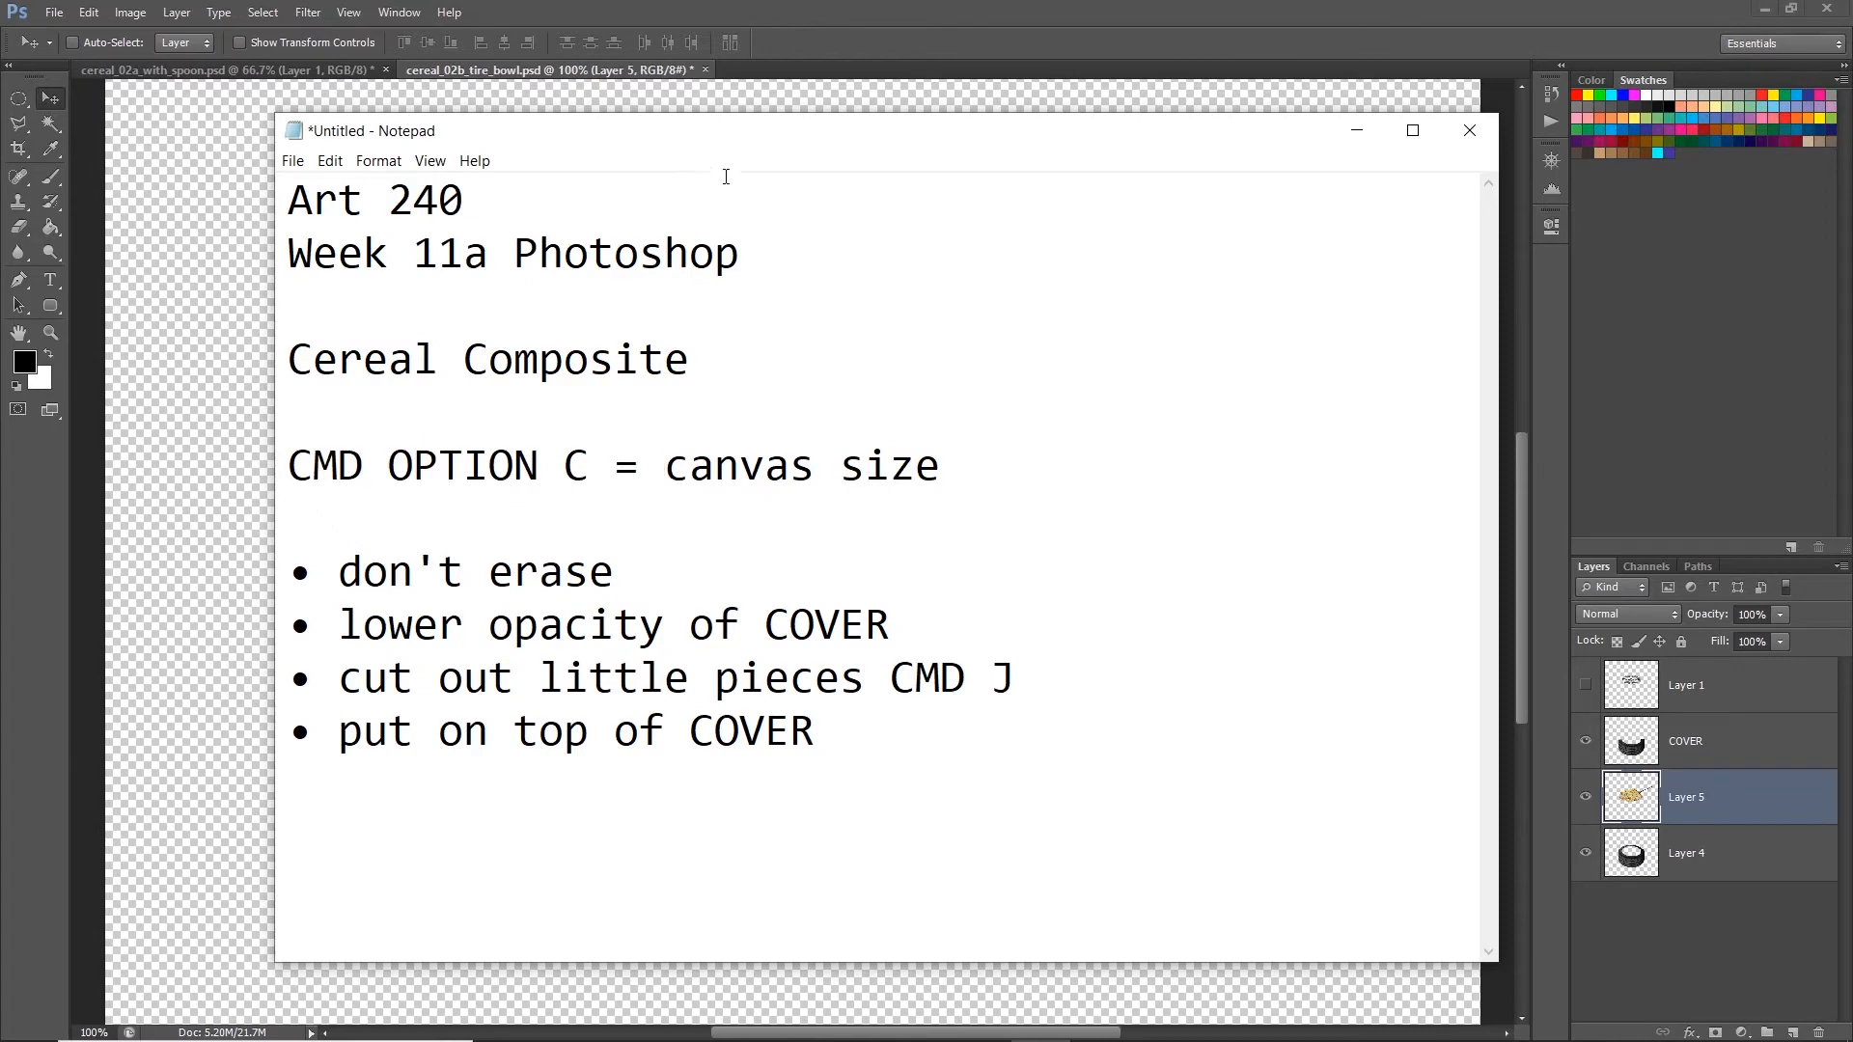
pyautogui.moveTo(740, 143); pyautogui.dragTo(777, 73)
pyautogui.moveTo(669, 483); pyautogui.dragTo(301, 494)
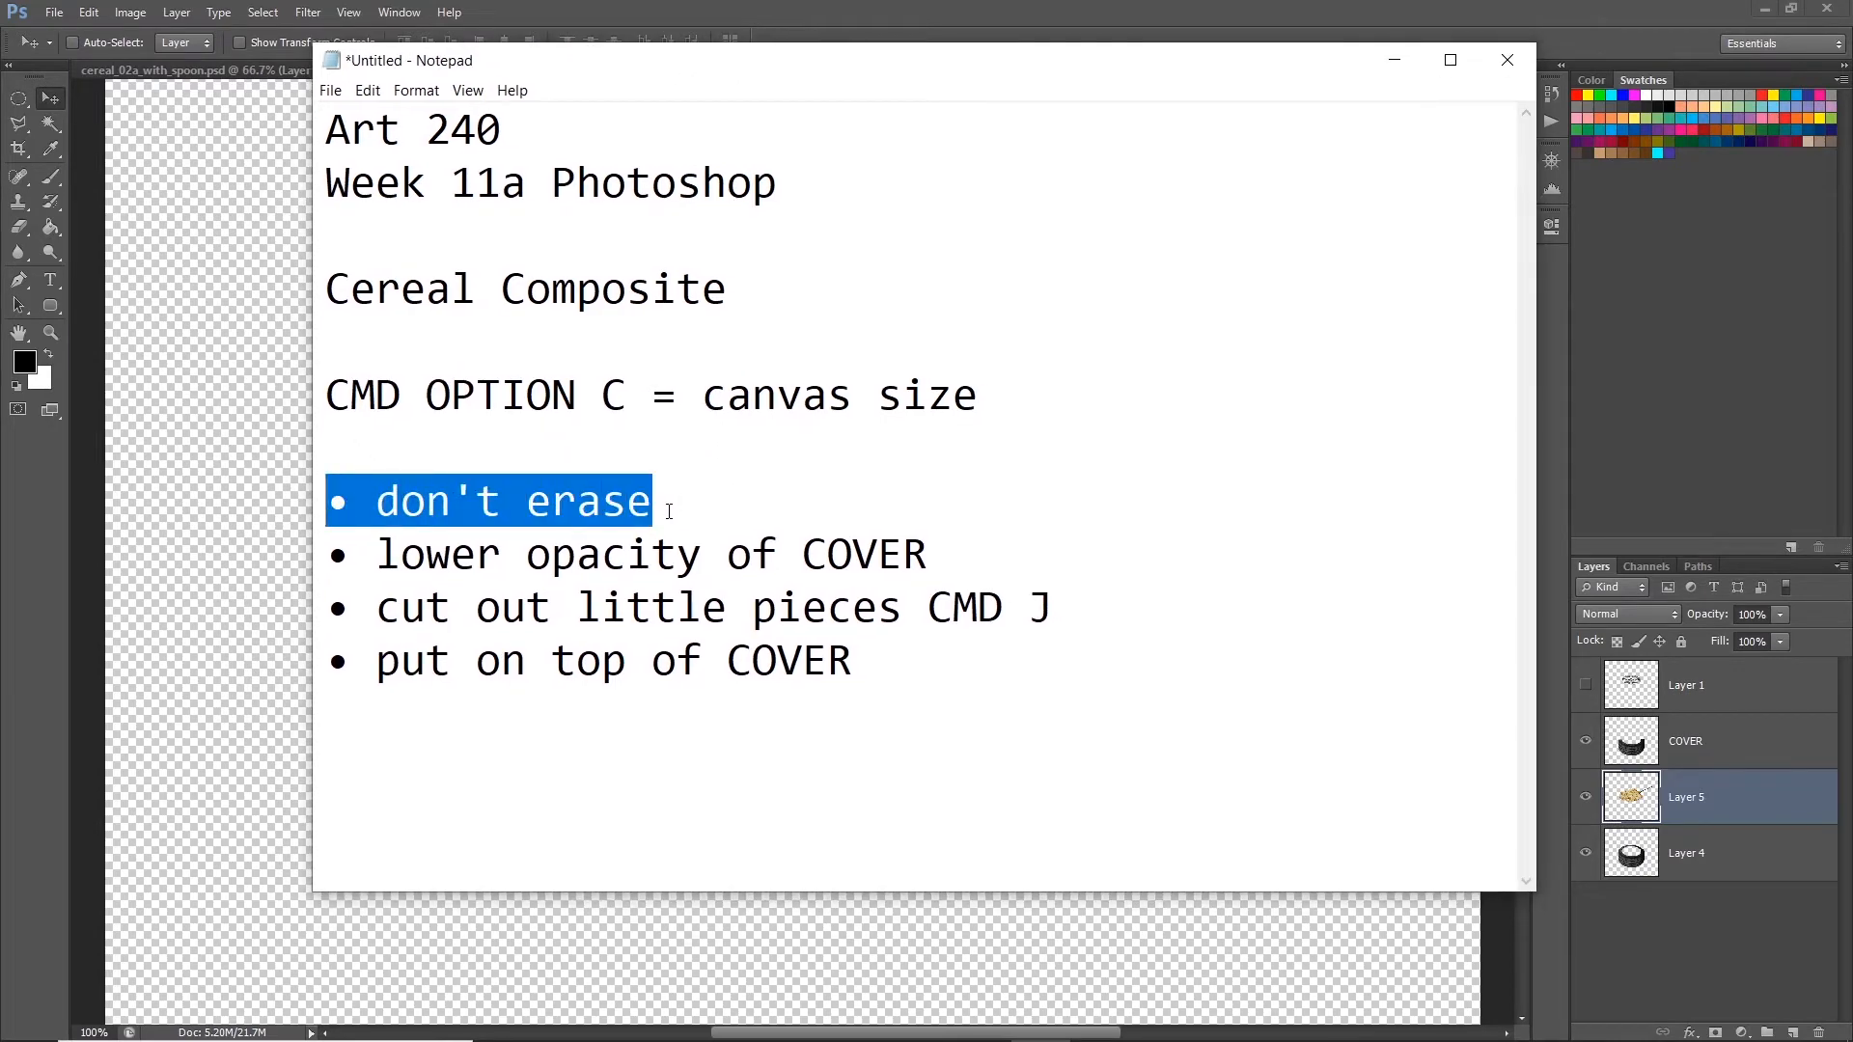
pyautogui.click(669, 510)
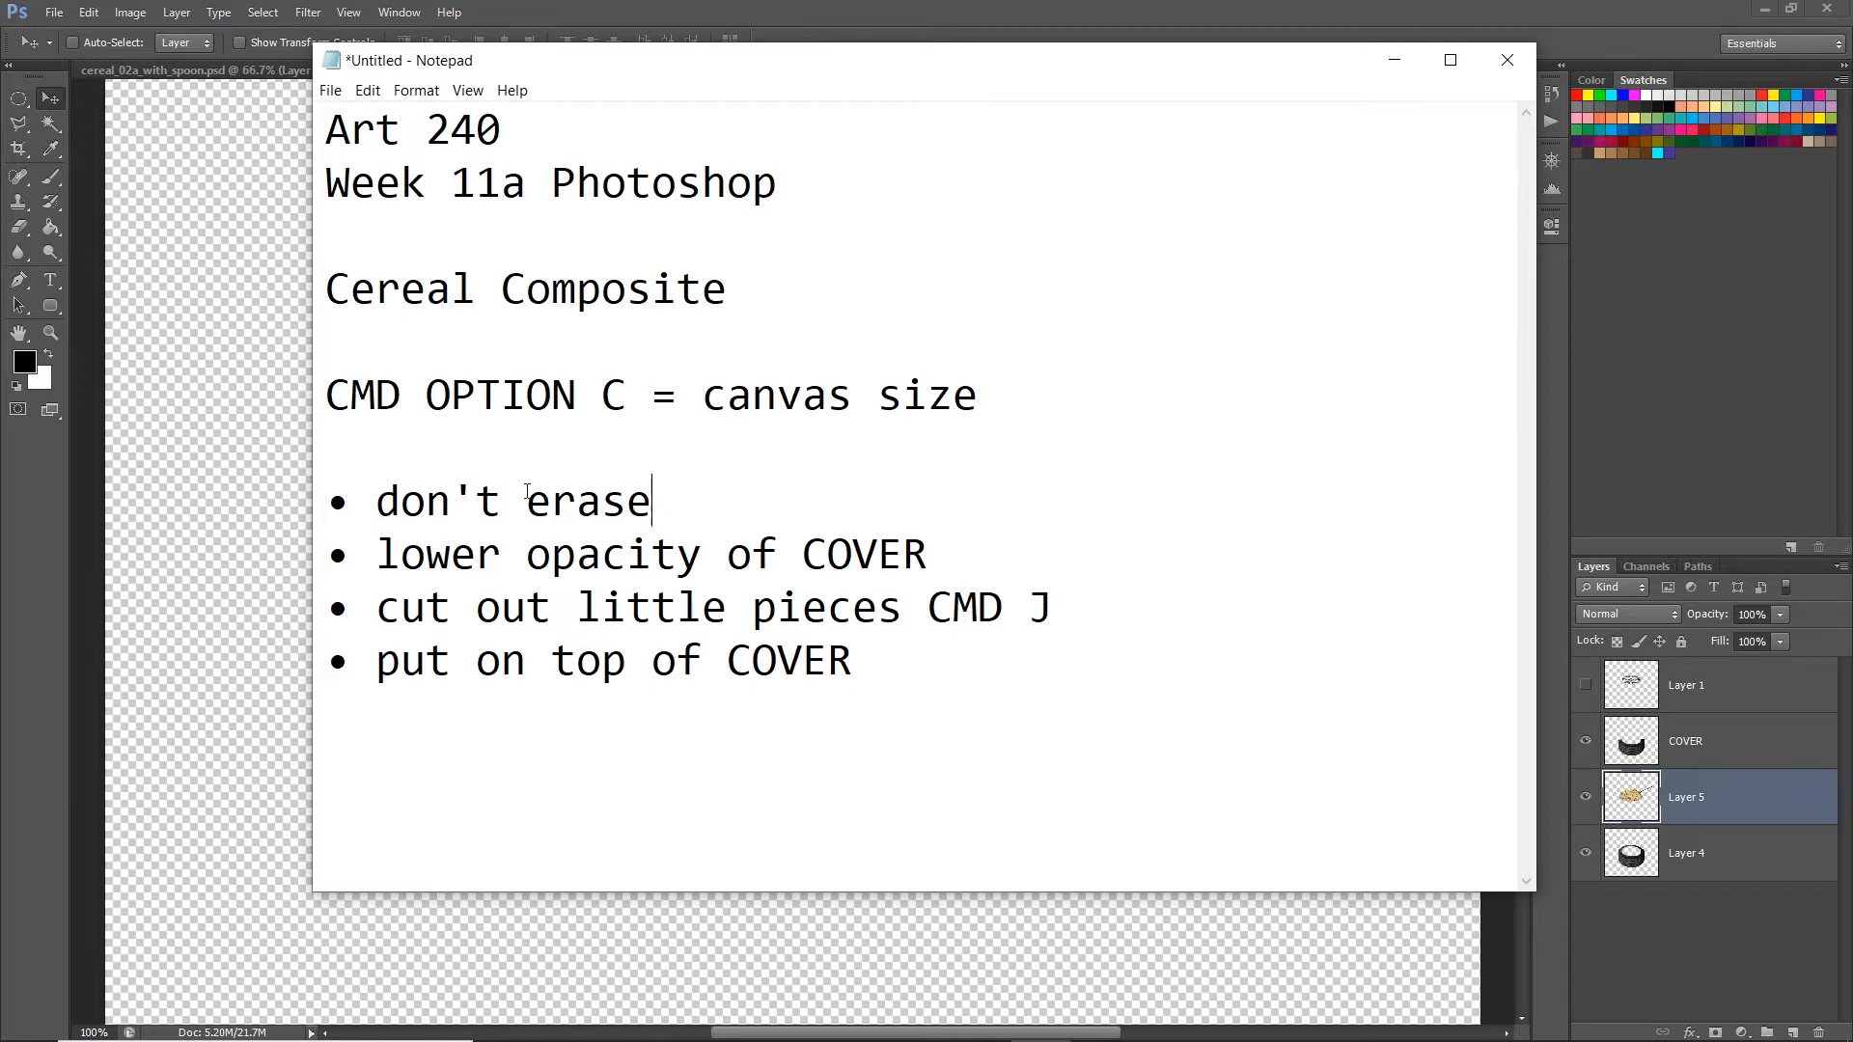
# Step: Reword the "don't erase" bullet in the notes as "stack layers instead of erasing"
pyautogui.moveTo(680, 500)
pyautogui.mouseDown()
pyautogui.moveTo(355, 501)
pyautogui.moveTo(378, 501)
pyautogui.mouseUp()
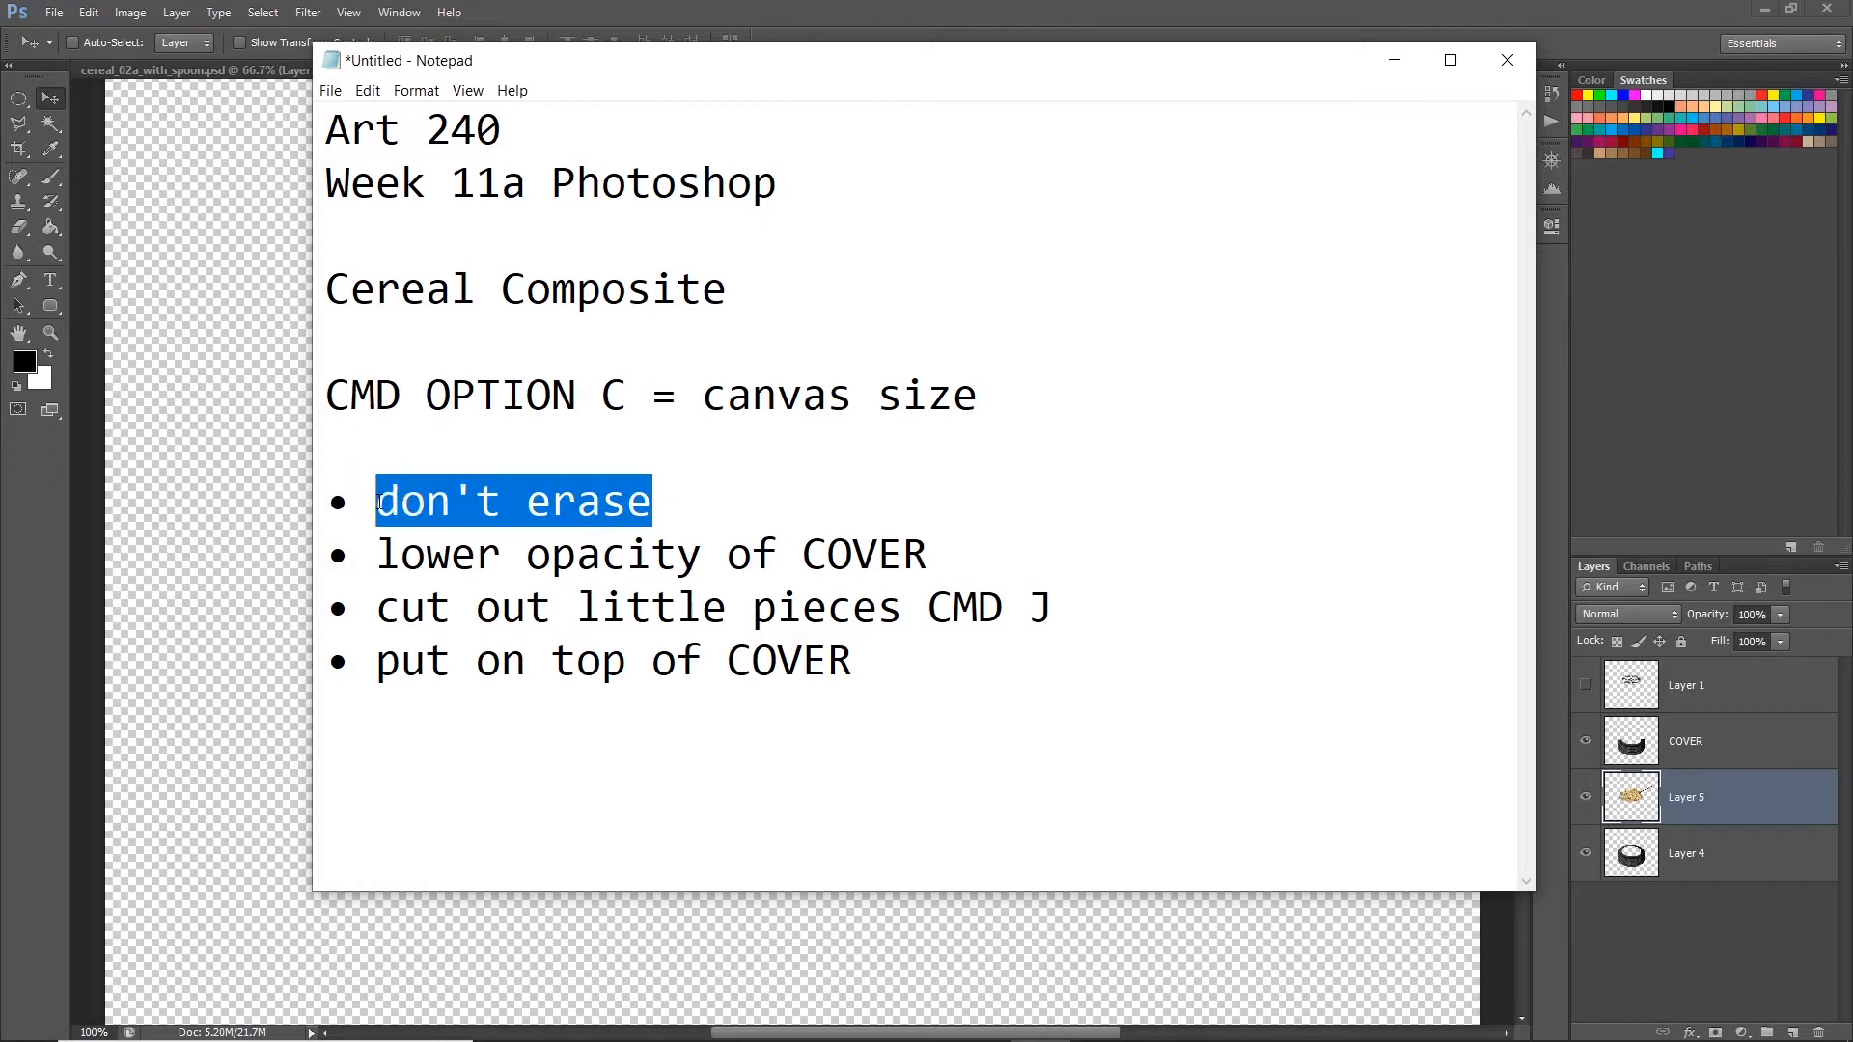
pyautogui.click(383, 501)
pyautogui.write('stack l')
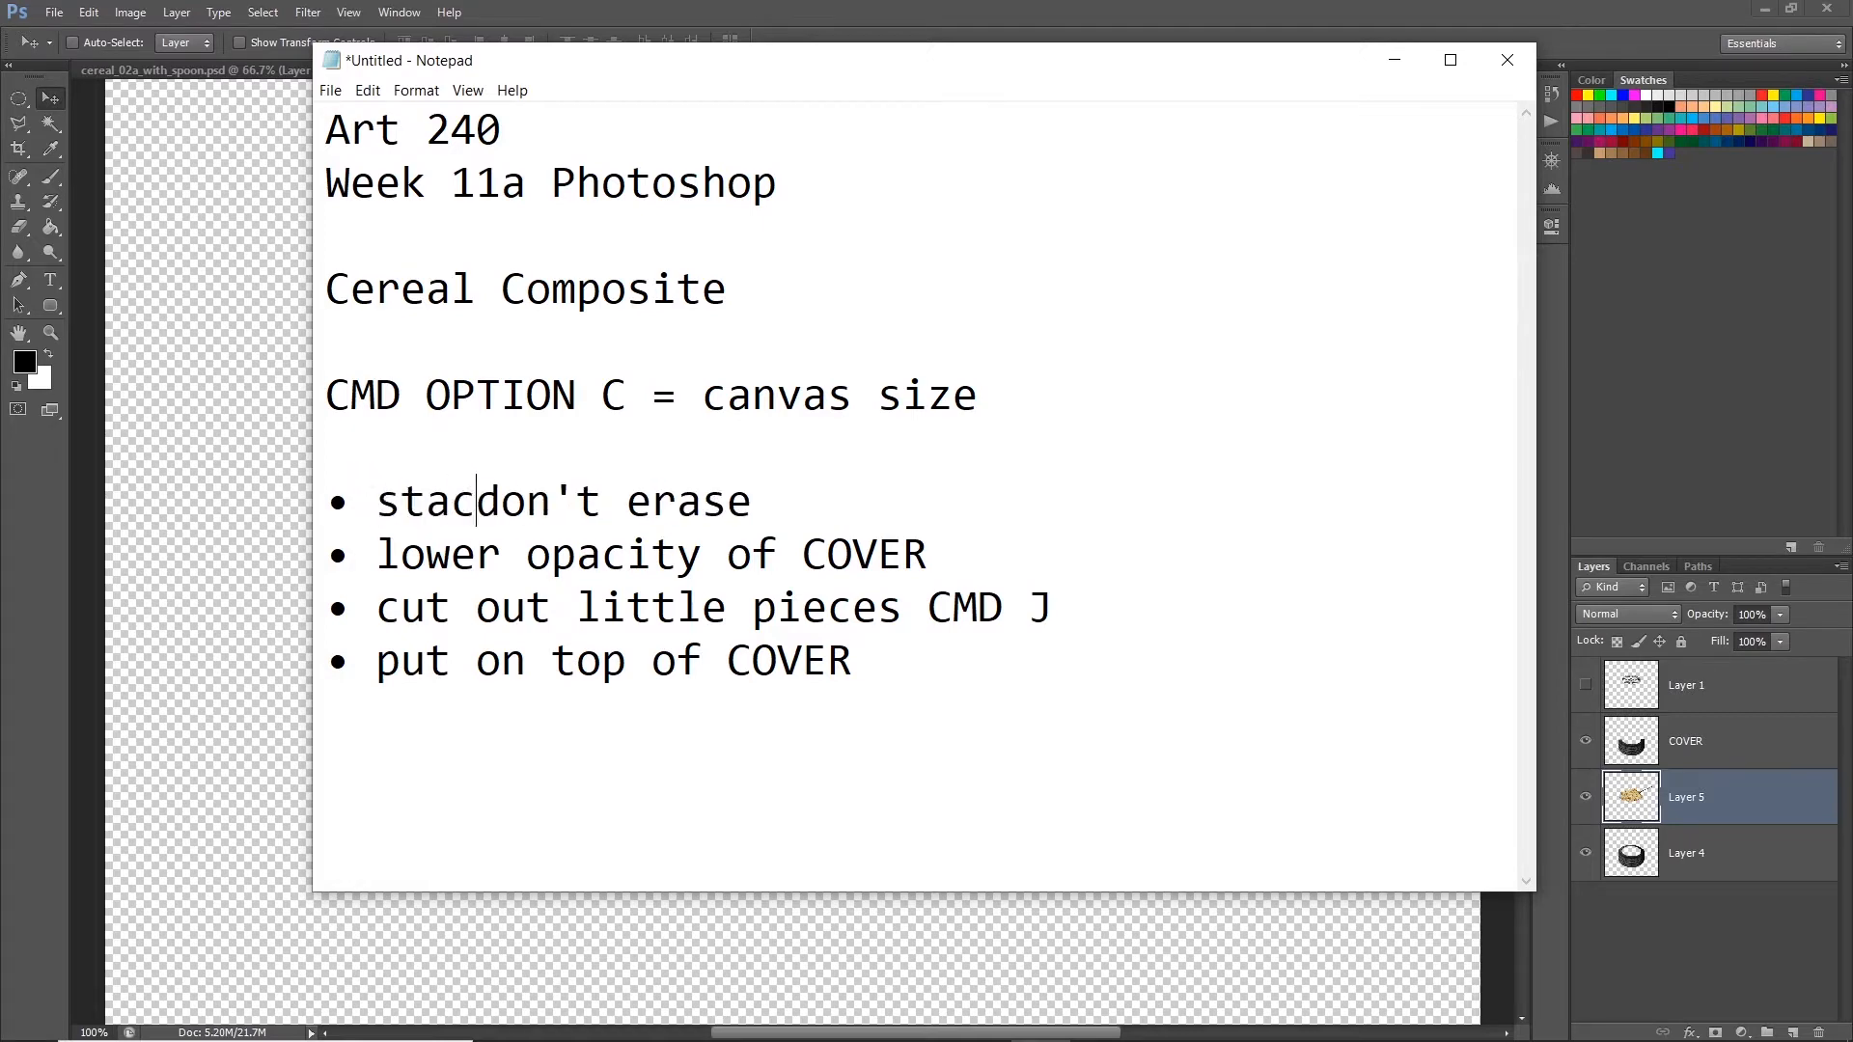
pyautogui.write('ayers')
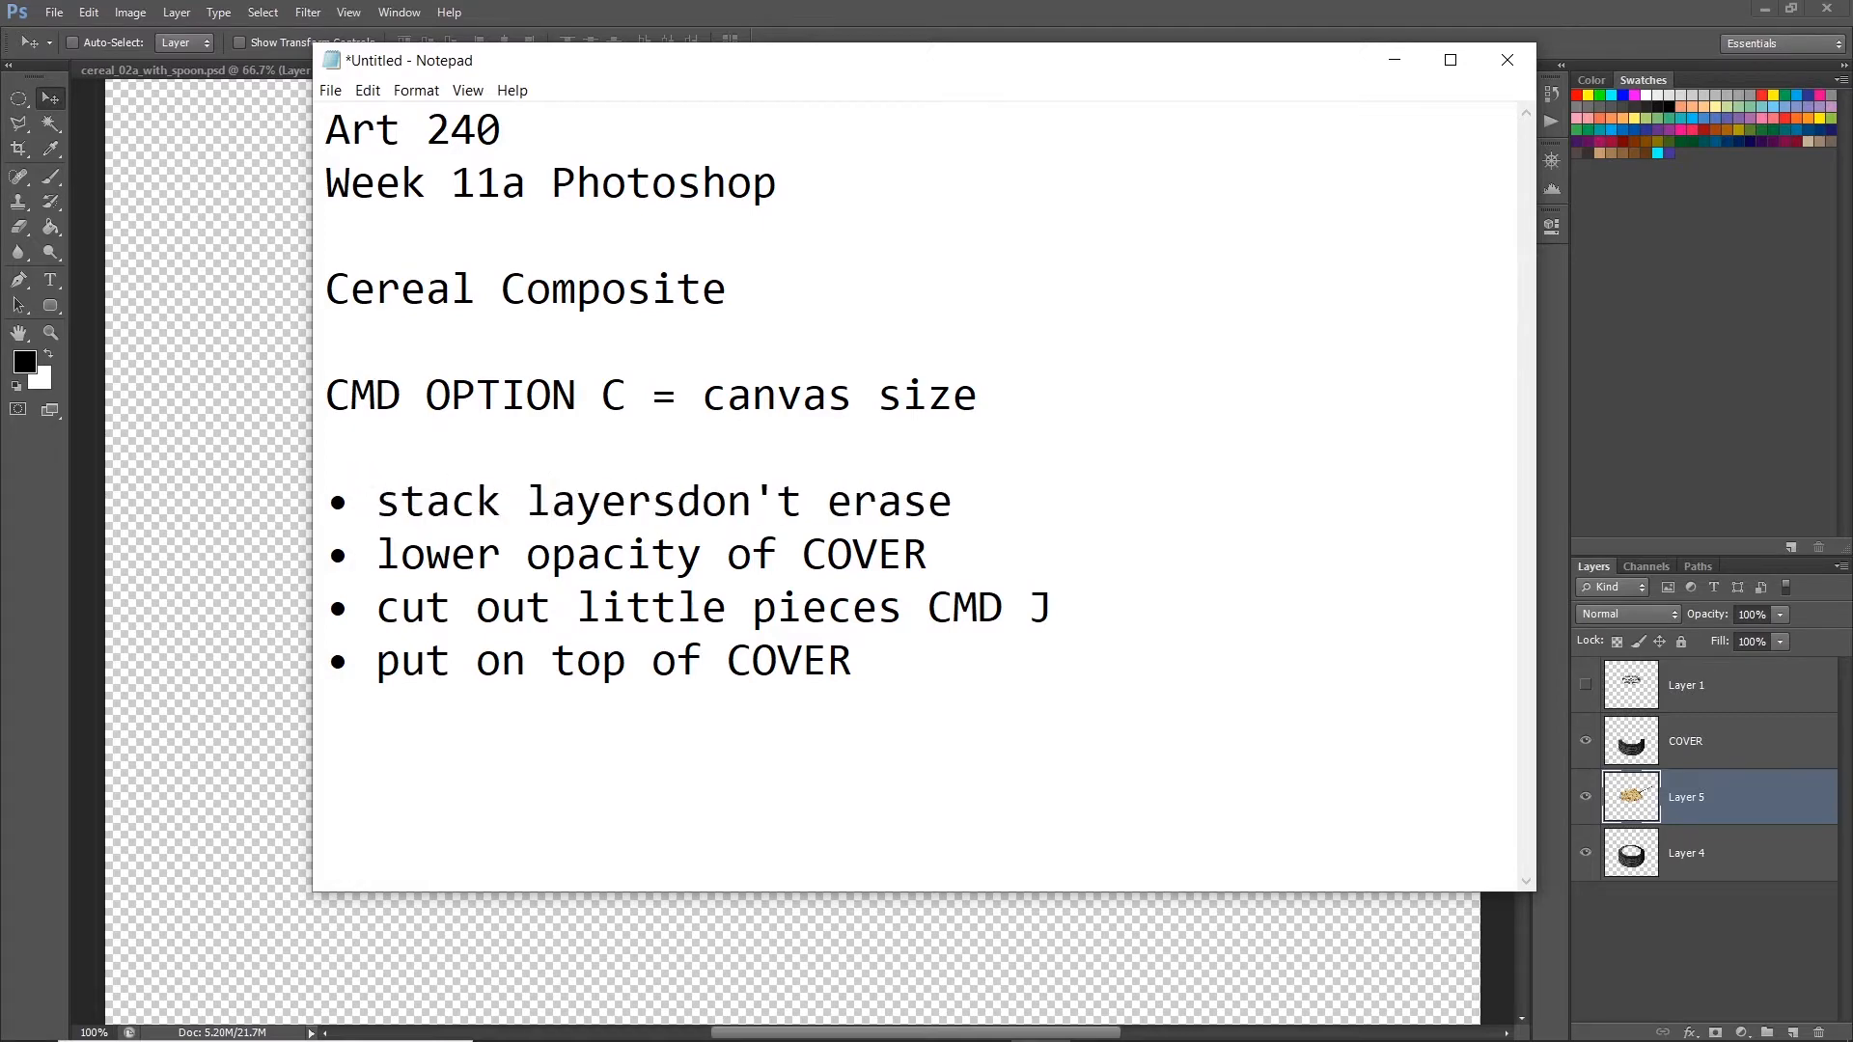
pyautogui.press('BackSpace')
pyautogui.press('BackSpace')
pyautogui.press('BackSpace')
pyautogui.press('BackSpace')
pyautogui.press('BackSpace')
pyautogui.write('instead')
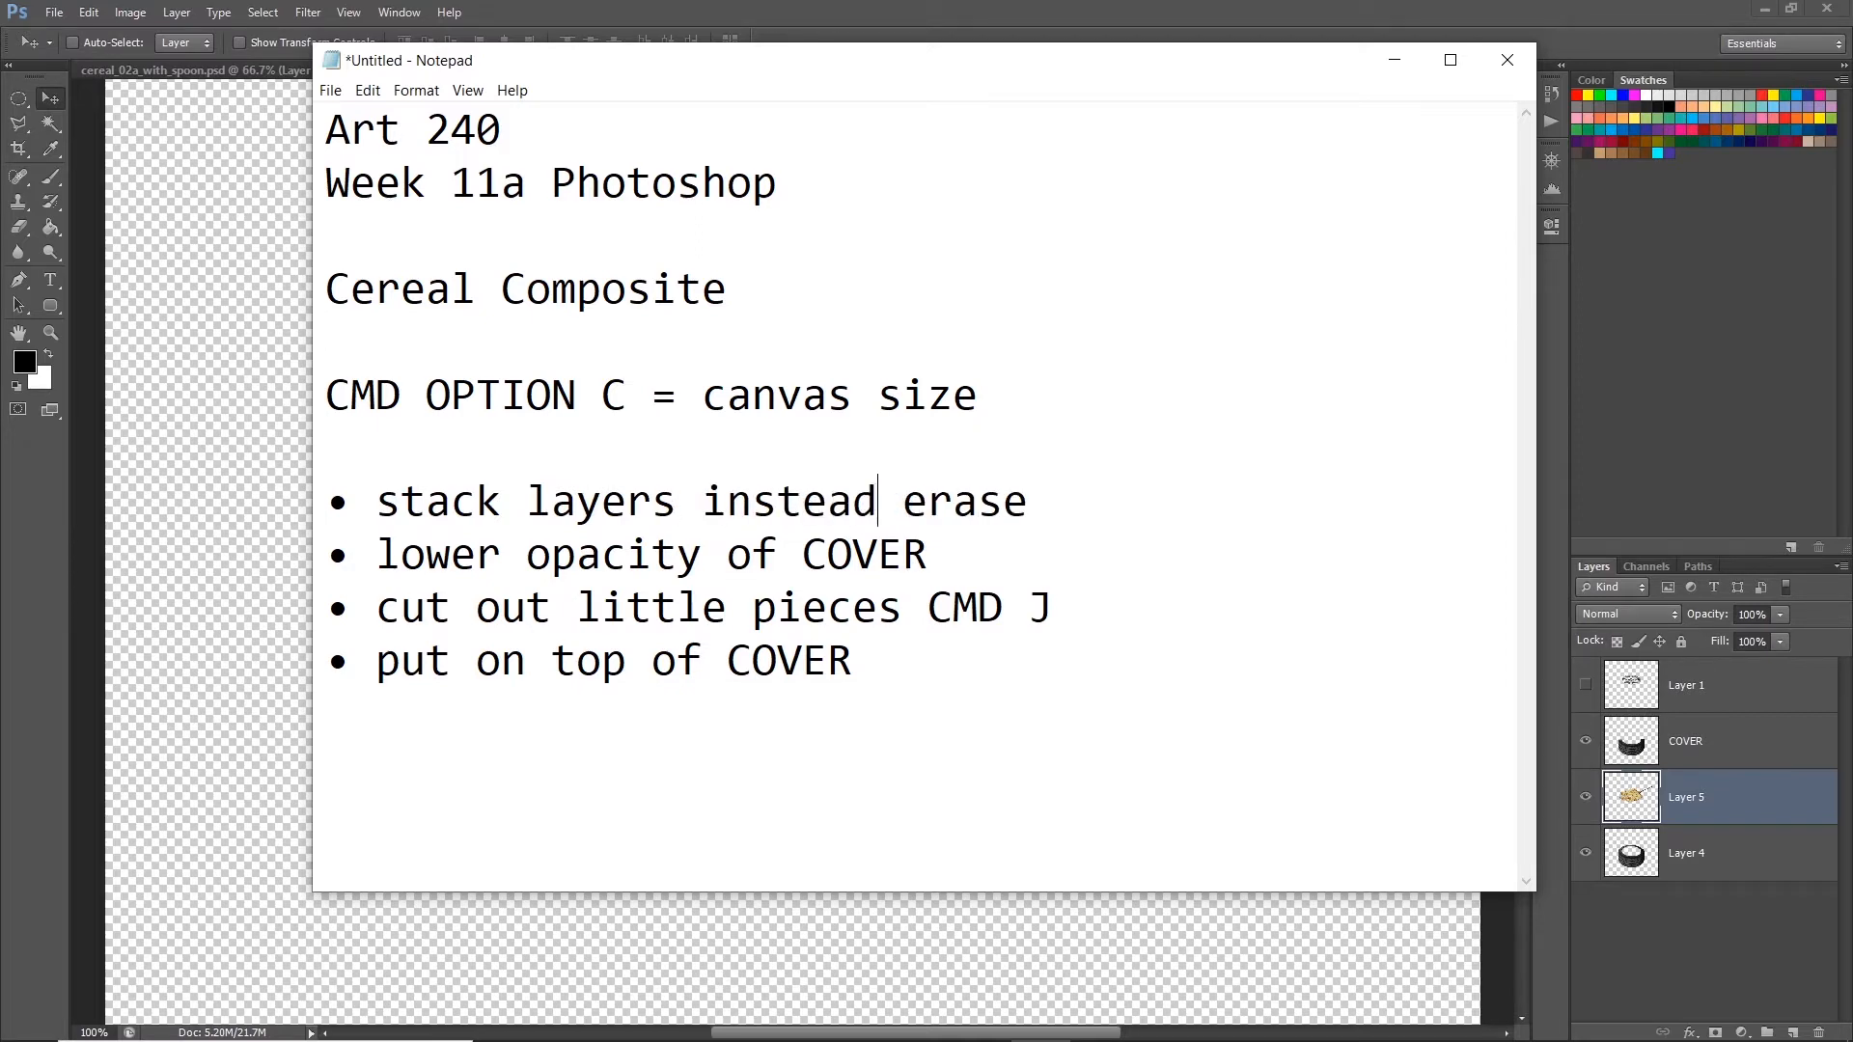
pyautogui.write(' of')
pyautogui.press('Right')
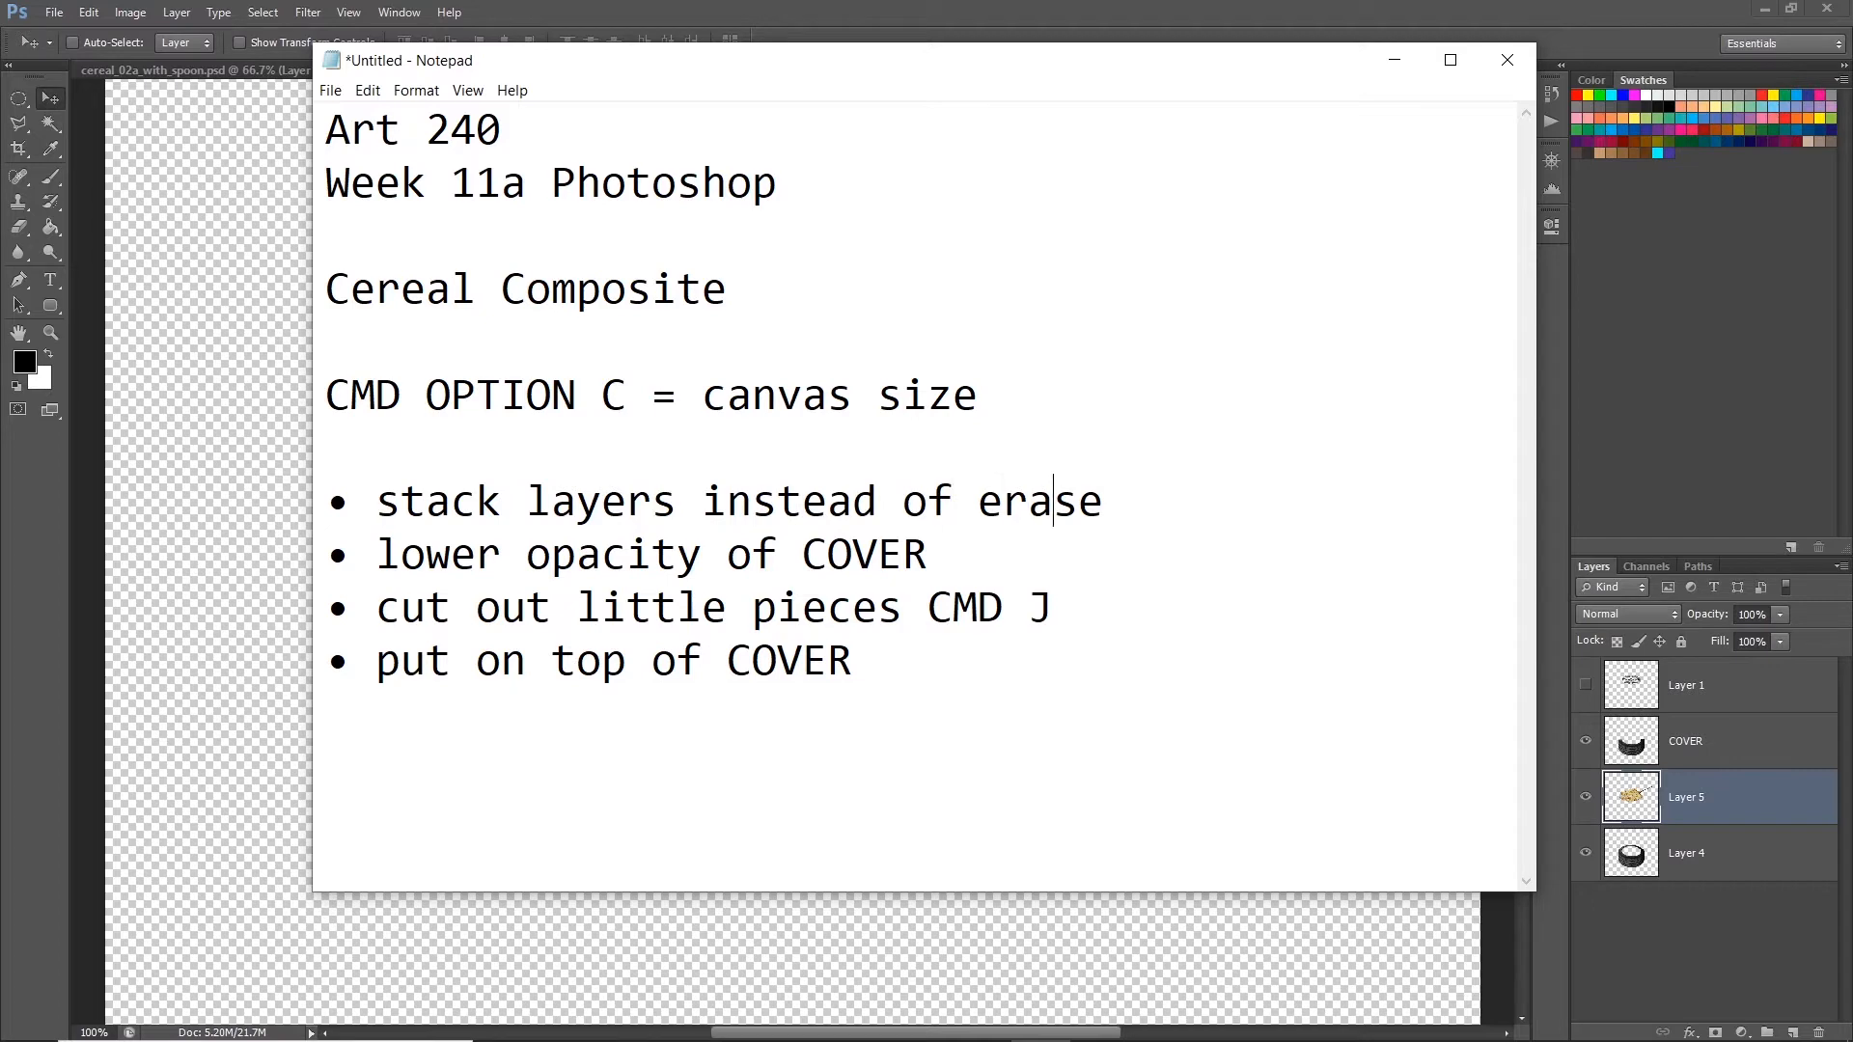
pyautogui.press('BackSpace')
pyautogui.write('ing')
# Step: Review the notes on lowering the opacity of COVER and putting cut-out pieces on top of it
pyautogui.moveTo(934, 565); pyautogui.dragTo(376, 570)
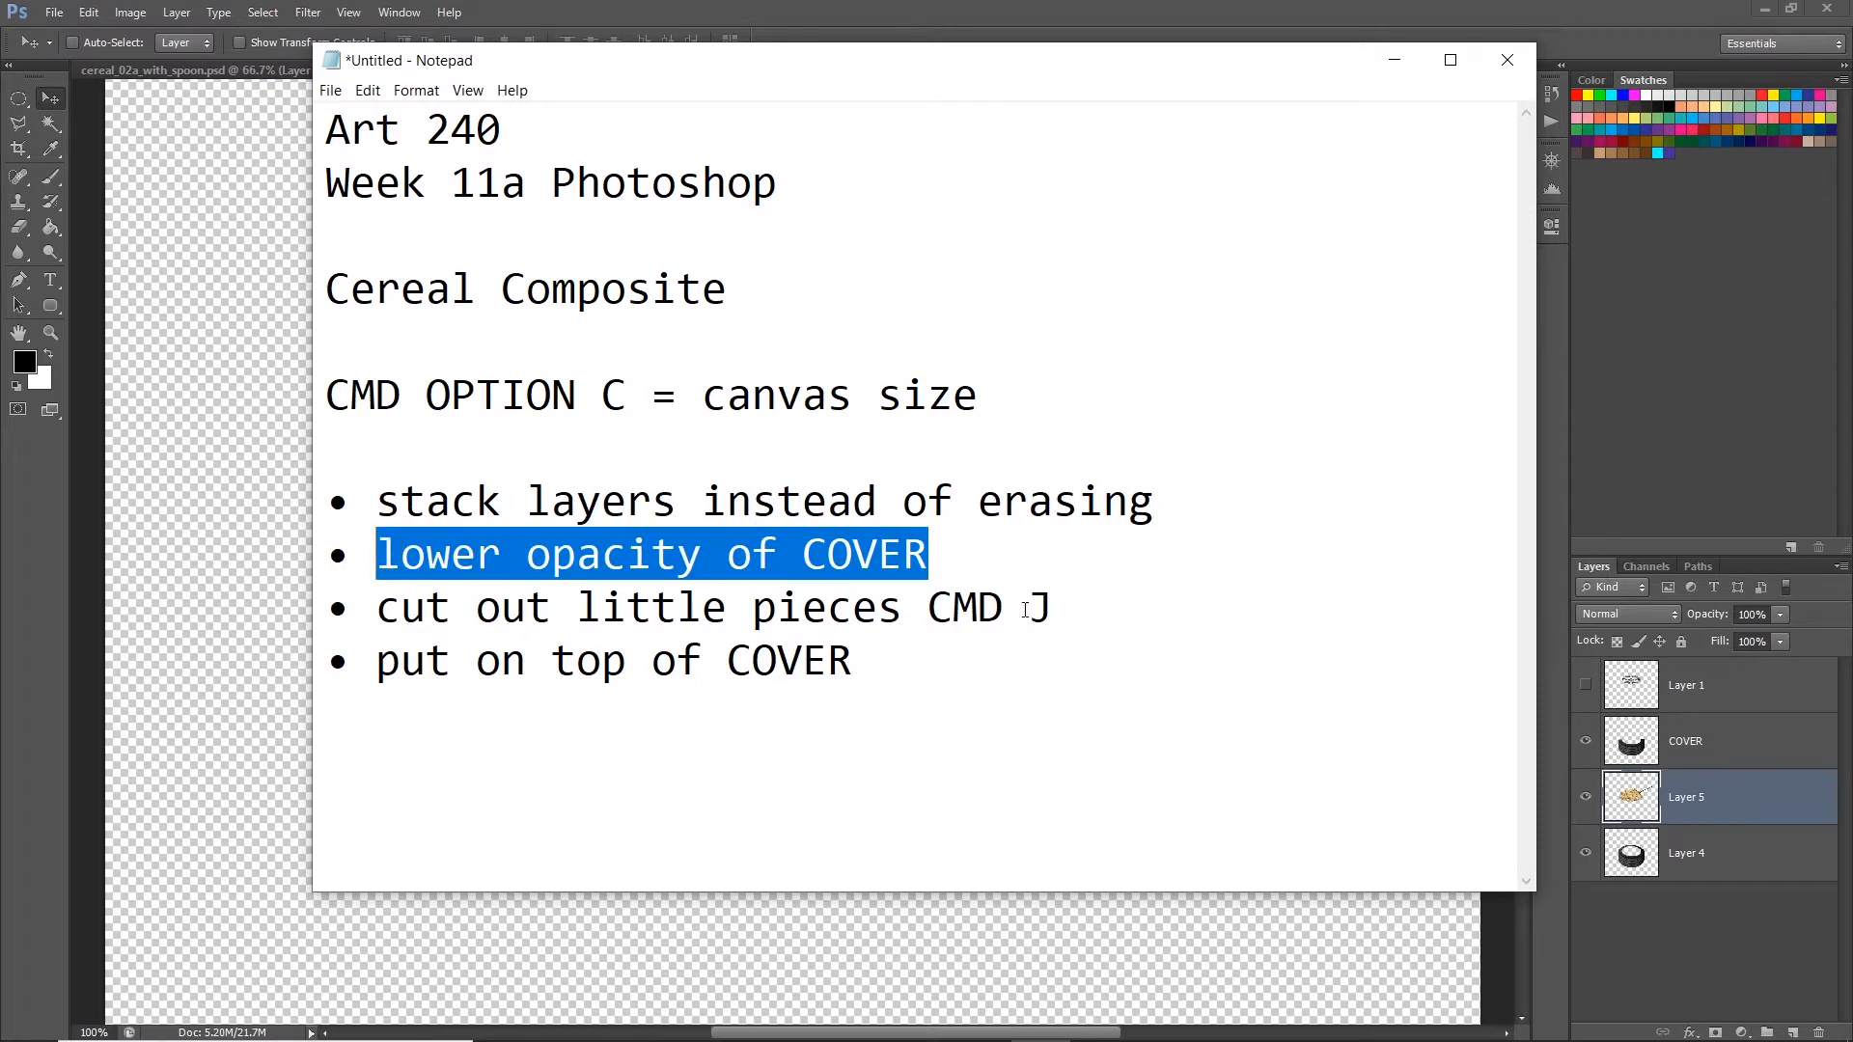
pyautogui.moveTo(856, 658); pyautogui.dragTo(374, 661)
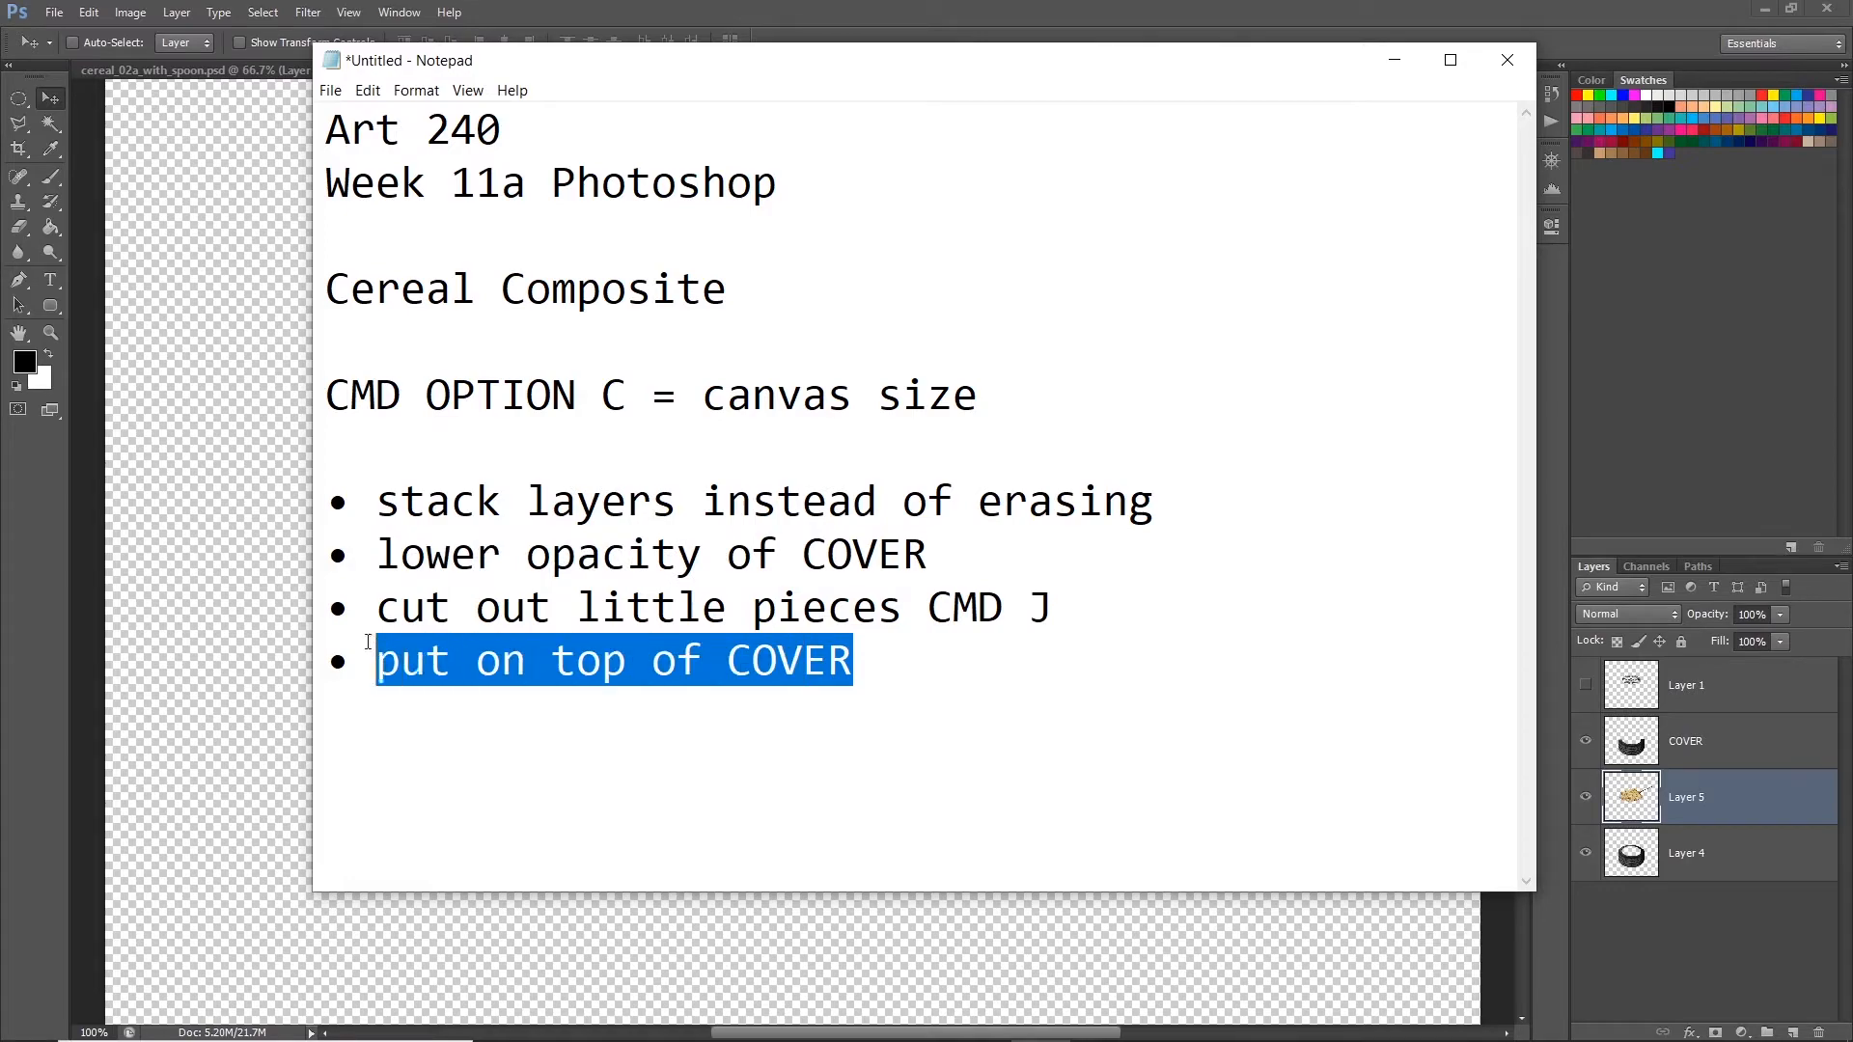
# Step: Switch back to Photoshop and lower the opacity of the COVER layer to 44%
pyautogui.click(279, 496)
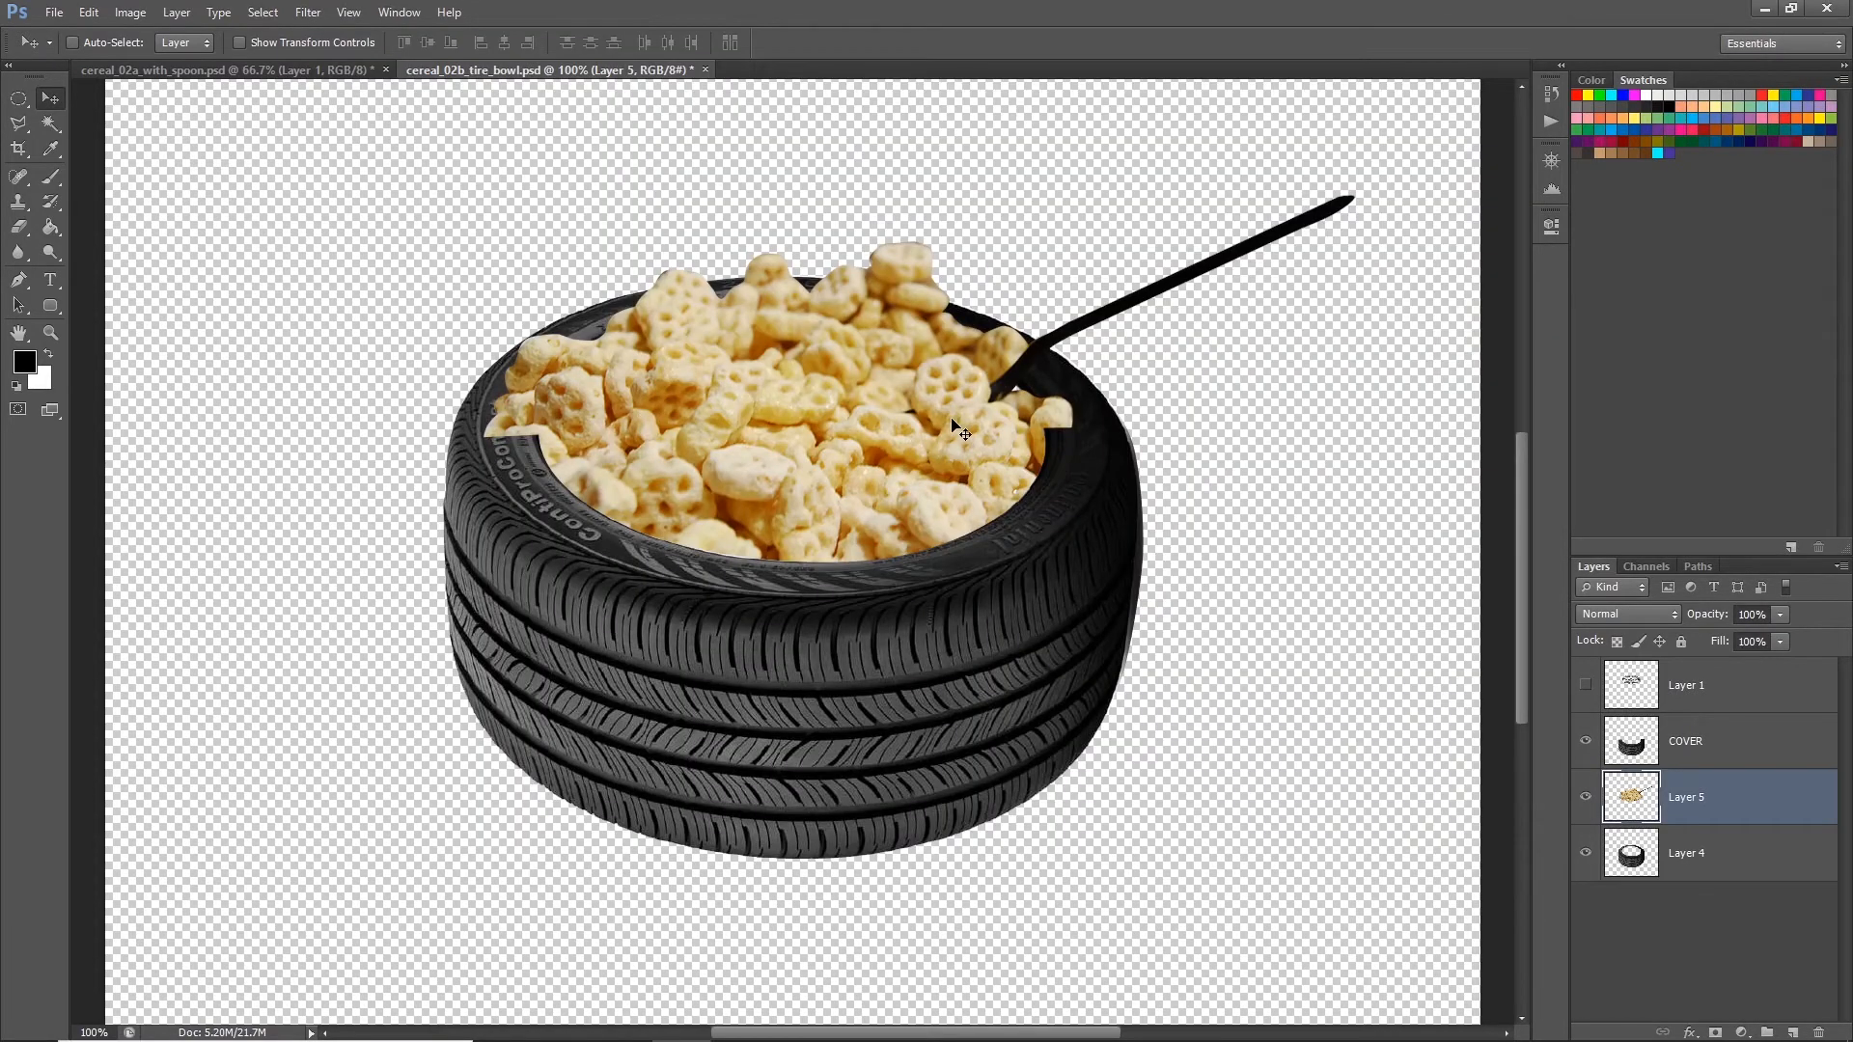
pyautogui.click(1701, 745)
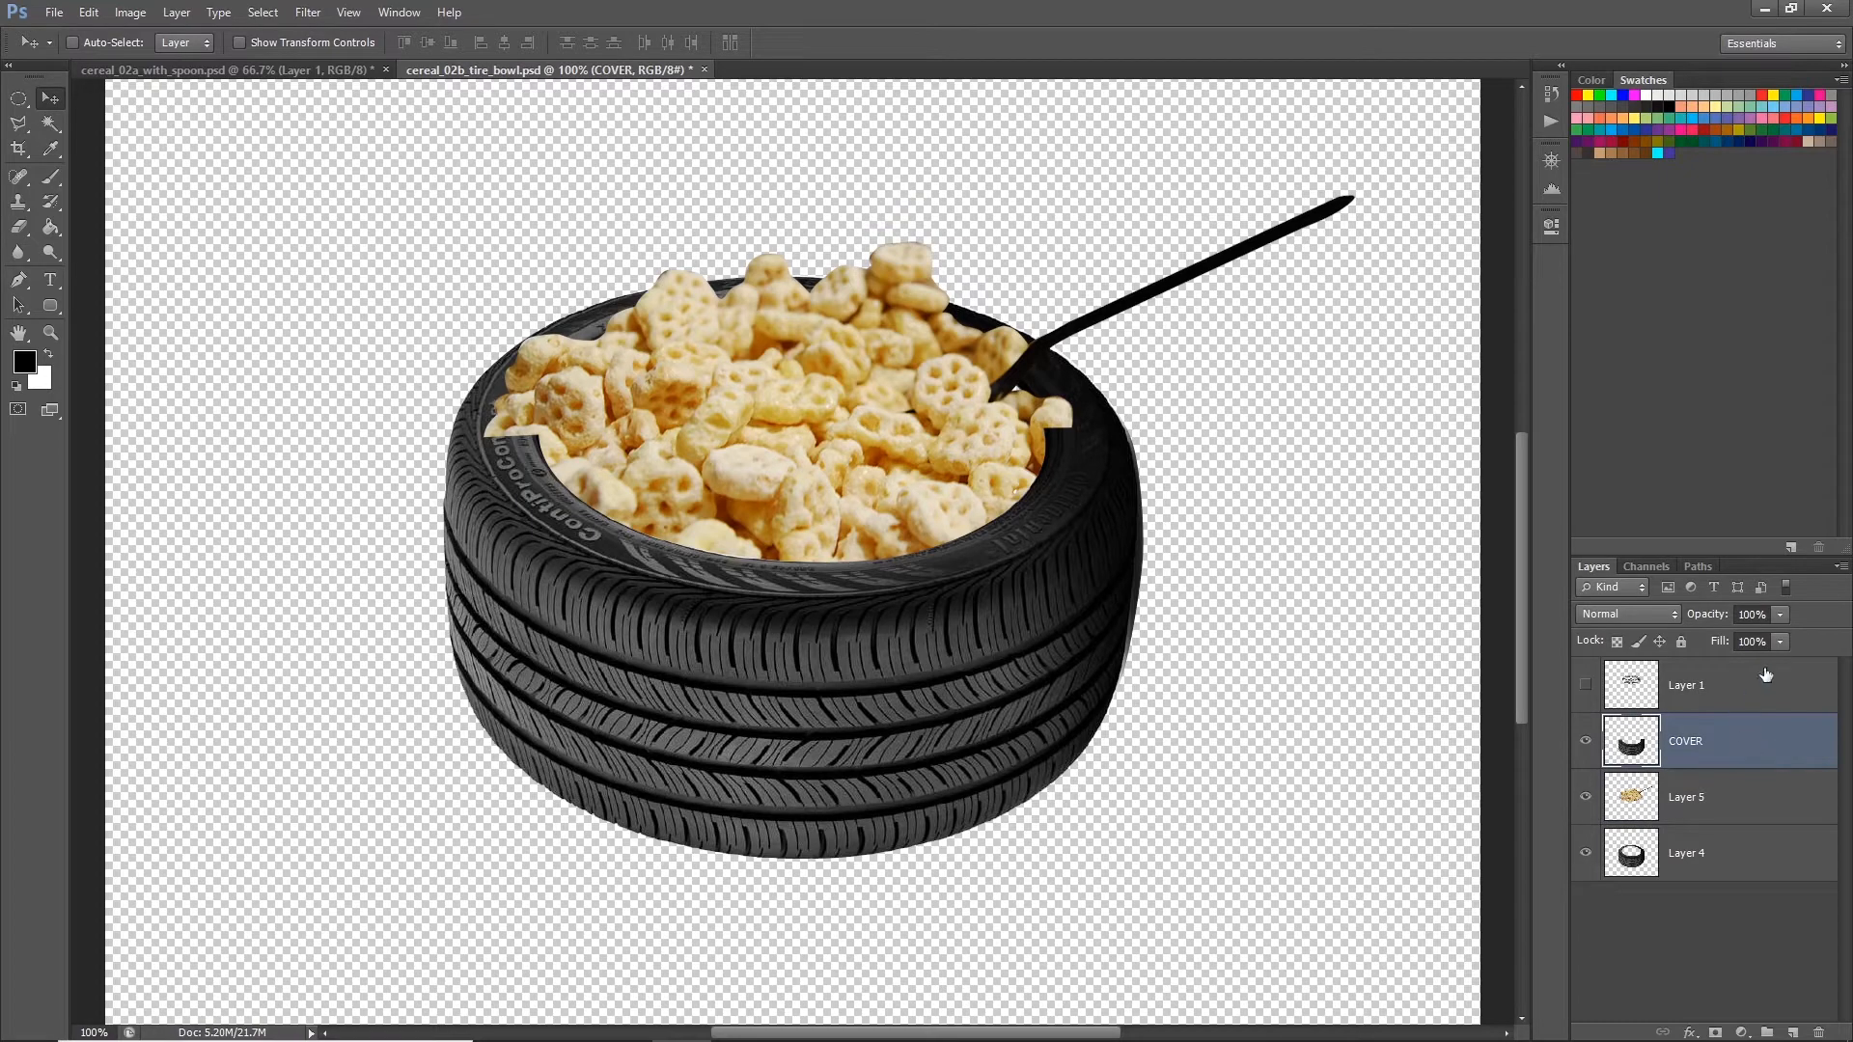
pyautogui.click(1781, 620)
pyautogui.moveTo(1746, 640); pyautogui.dragTo(1725, 640)
# Step: Outline the cereal piece overlapping the tire's left inner rim with the Polygonal Lasso and copy it from Layer 5 onto a new layer
pyautogui.hotkey('ctrl', '+')
pyautogui.hotkey('ctrl', '+')
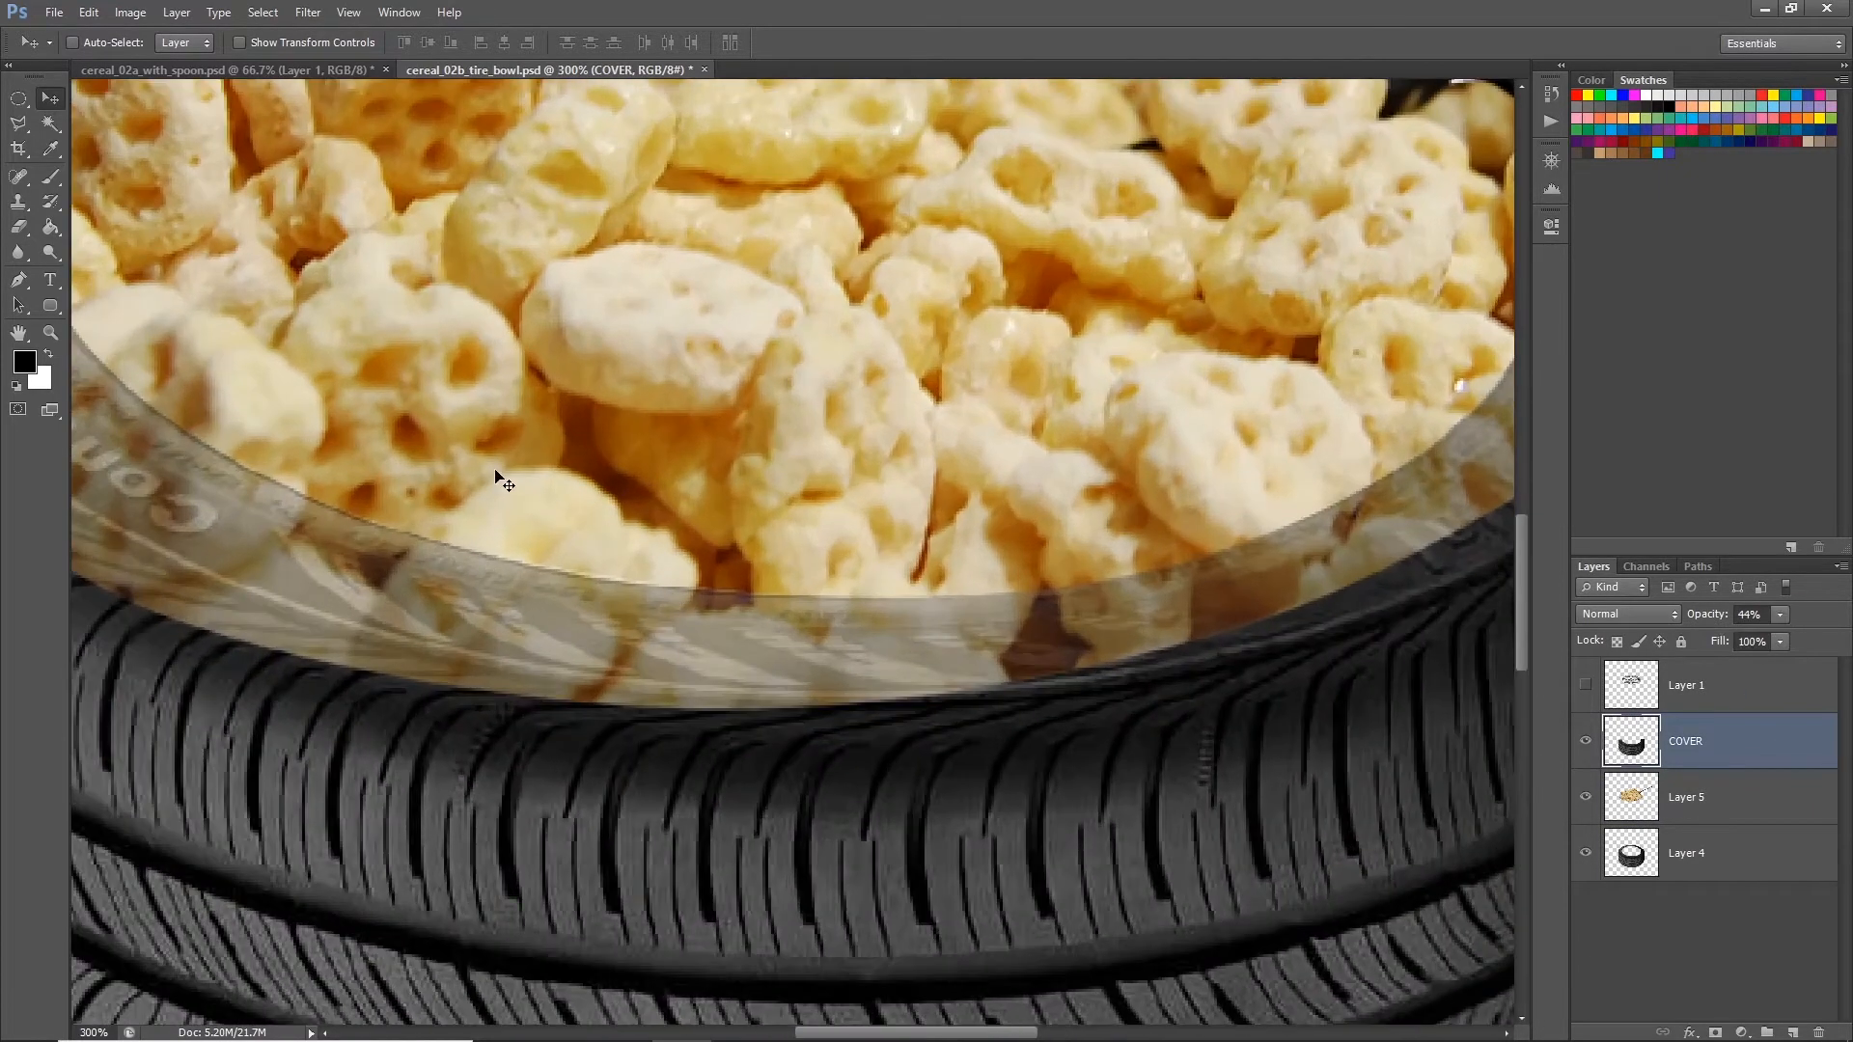
pyautogui.moveTo(404, 417); pyautogui.dragTo(1048, 556)
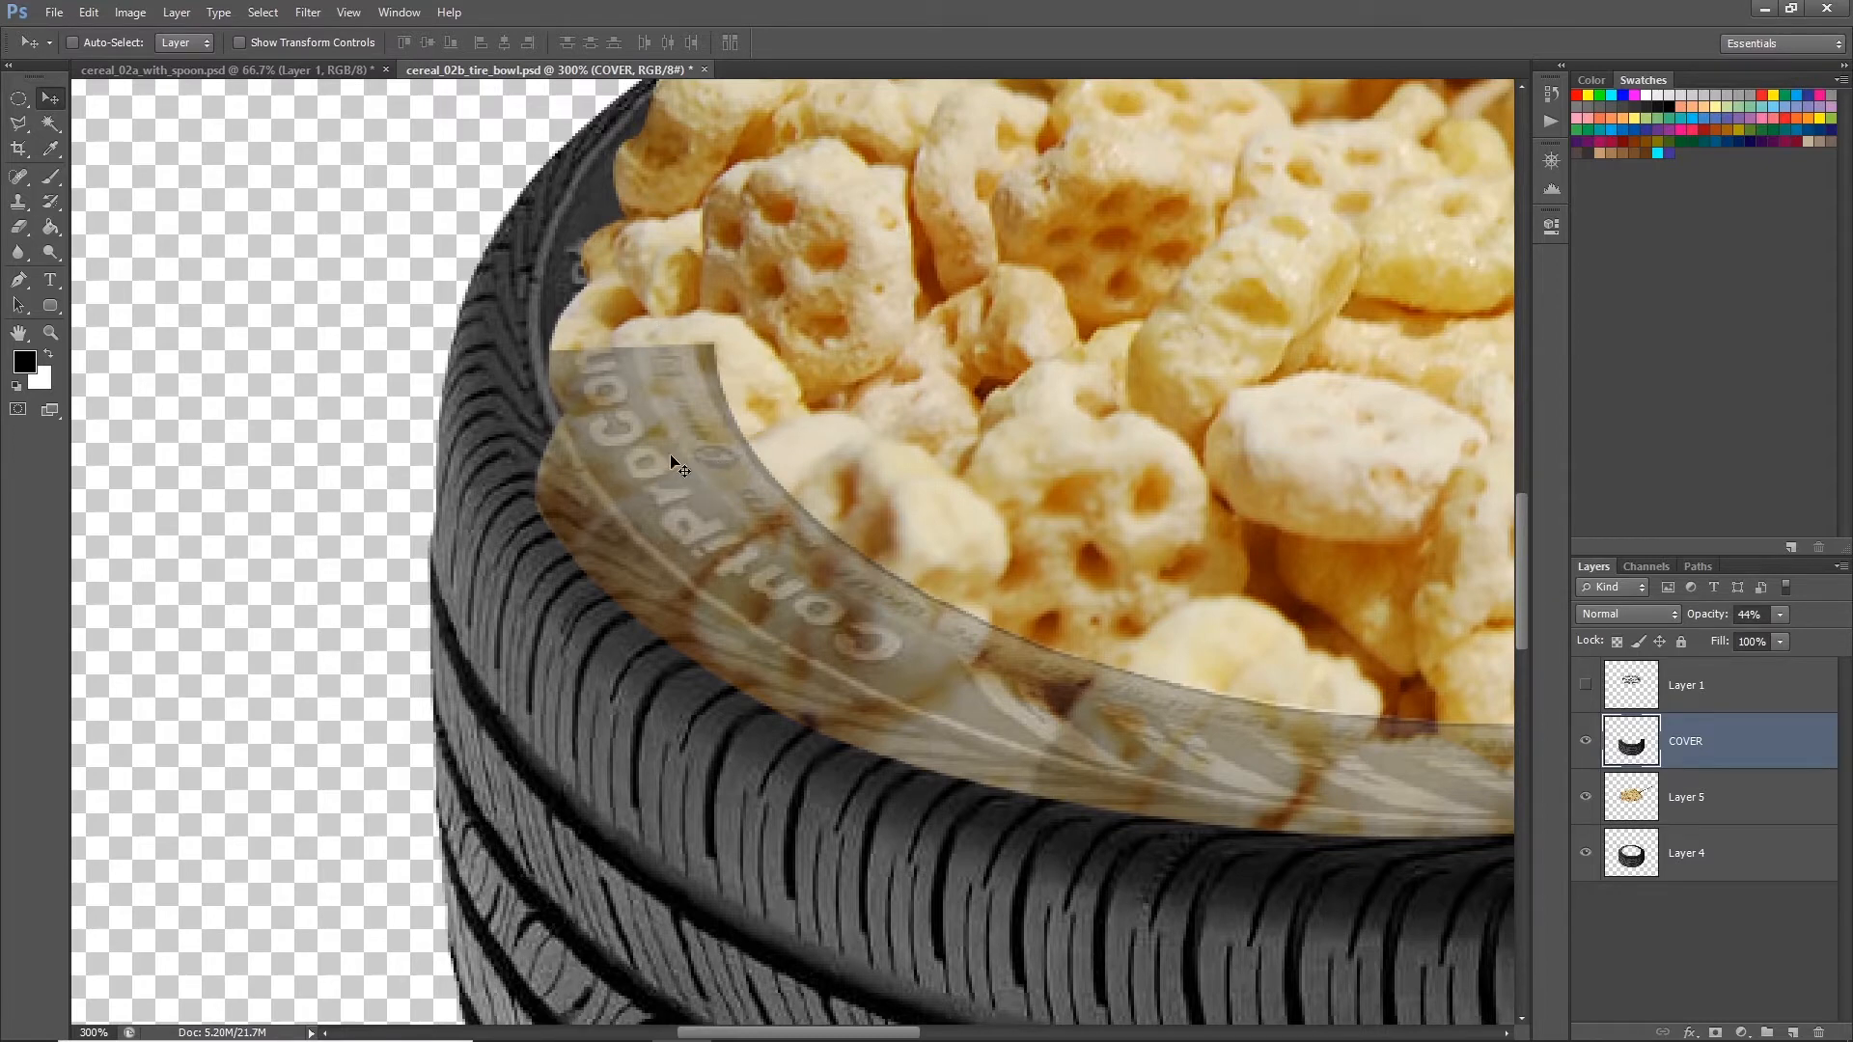
pyautogui.click(18, 123)
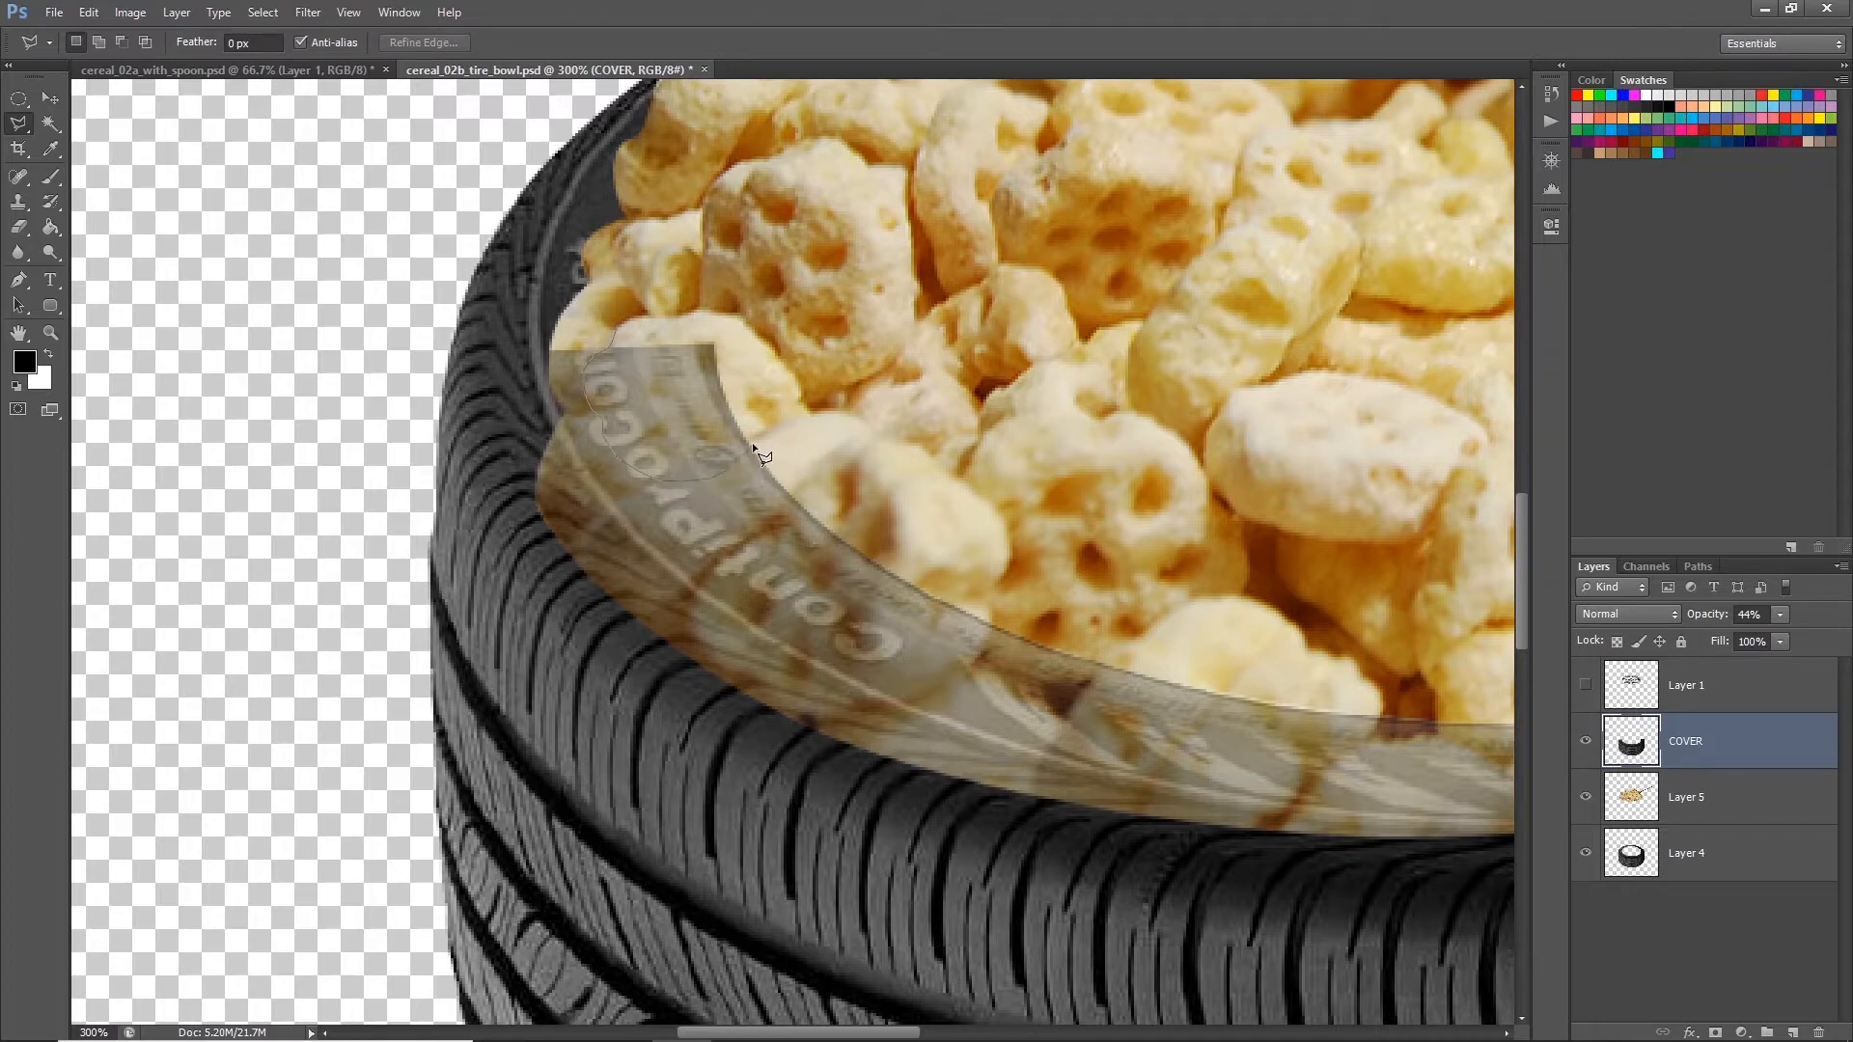
pyautogui.click(804, 409)
pyautogui.click(615, 321)
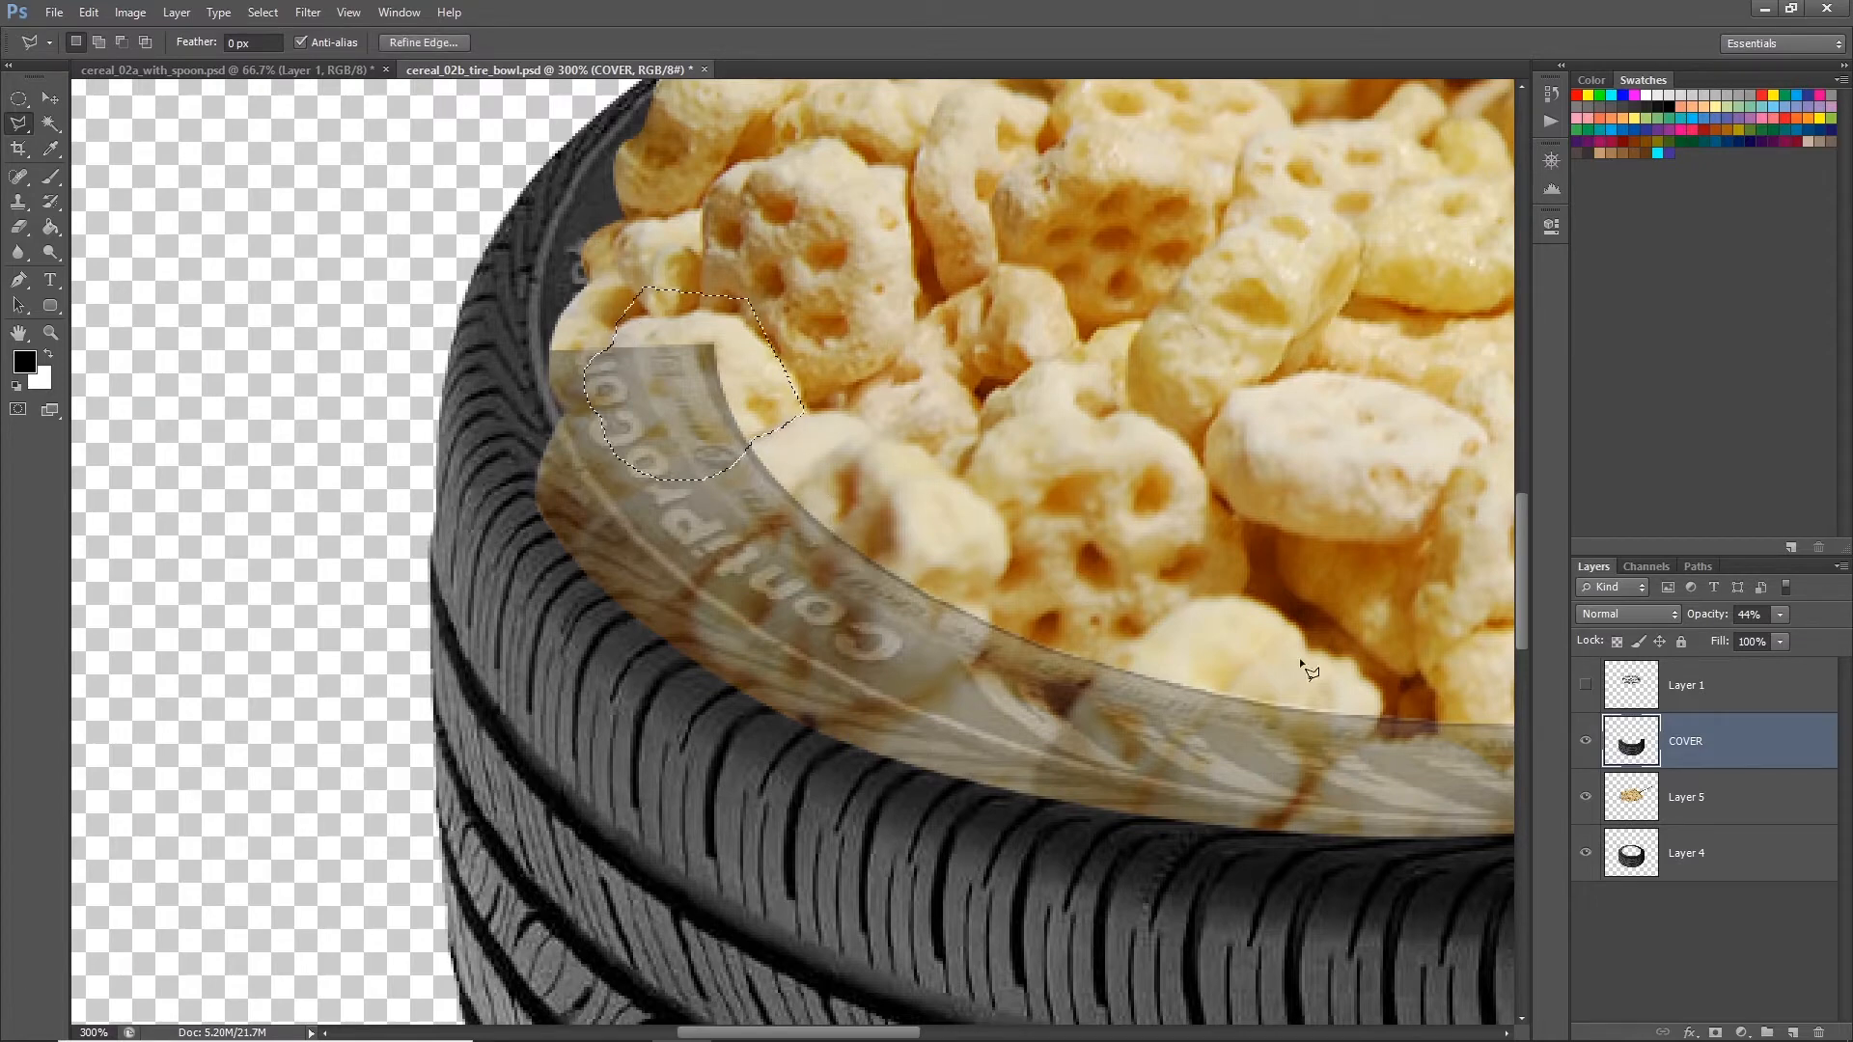
pyautogui.click(1647, 777)
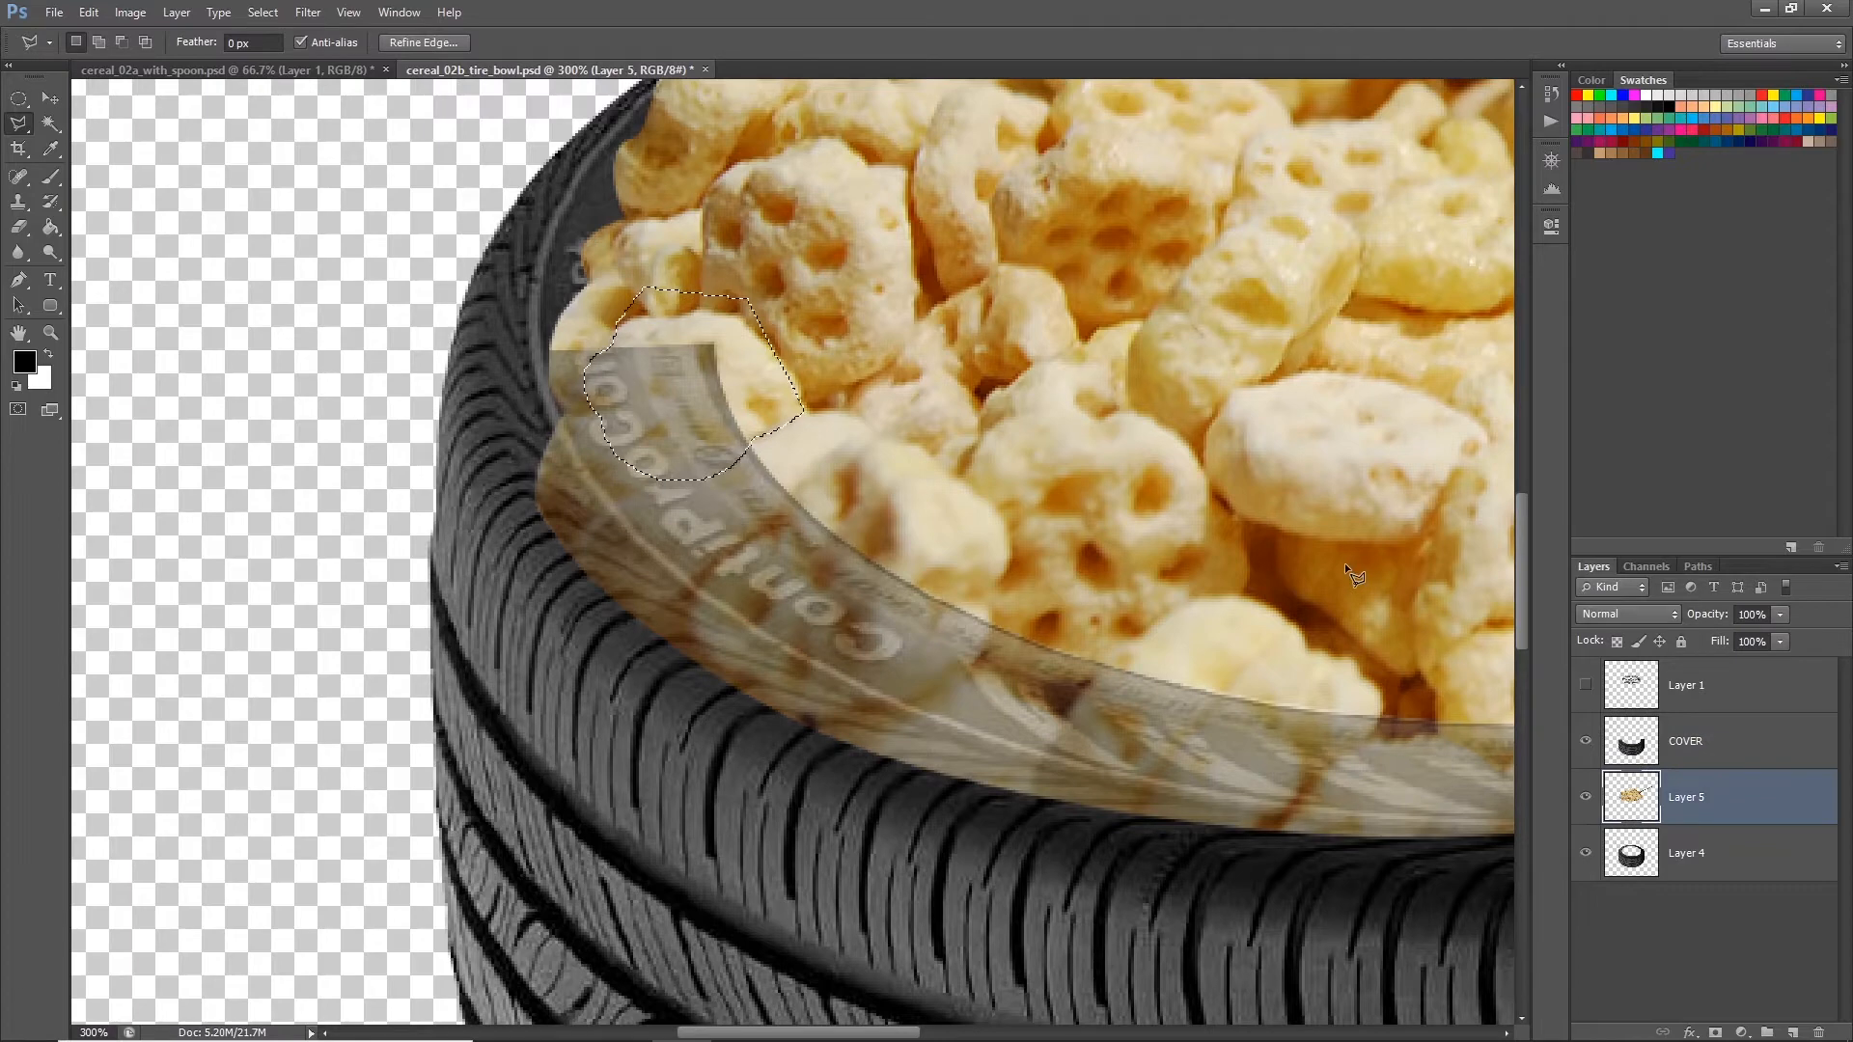
pyautogui.hotkey('ctrl', 'j')
# Step: Rename the copied piece's layer "left side cereal piece" and move it above COVER
pyautogui.doubleClick(1687, 798)
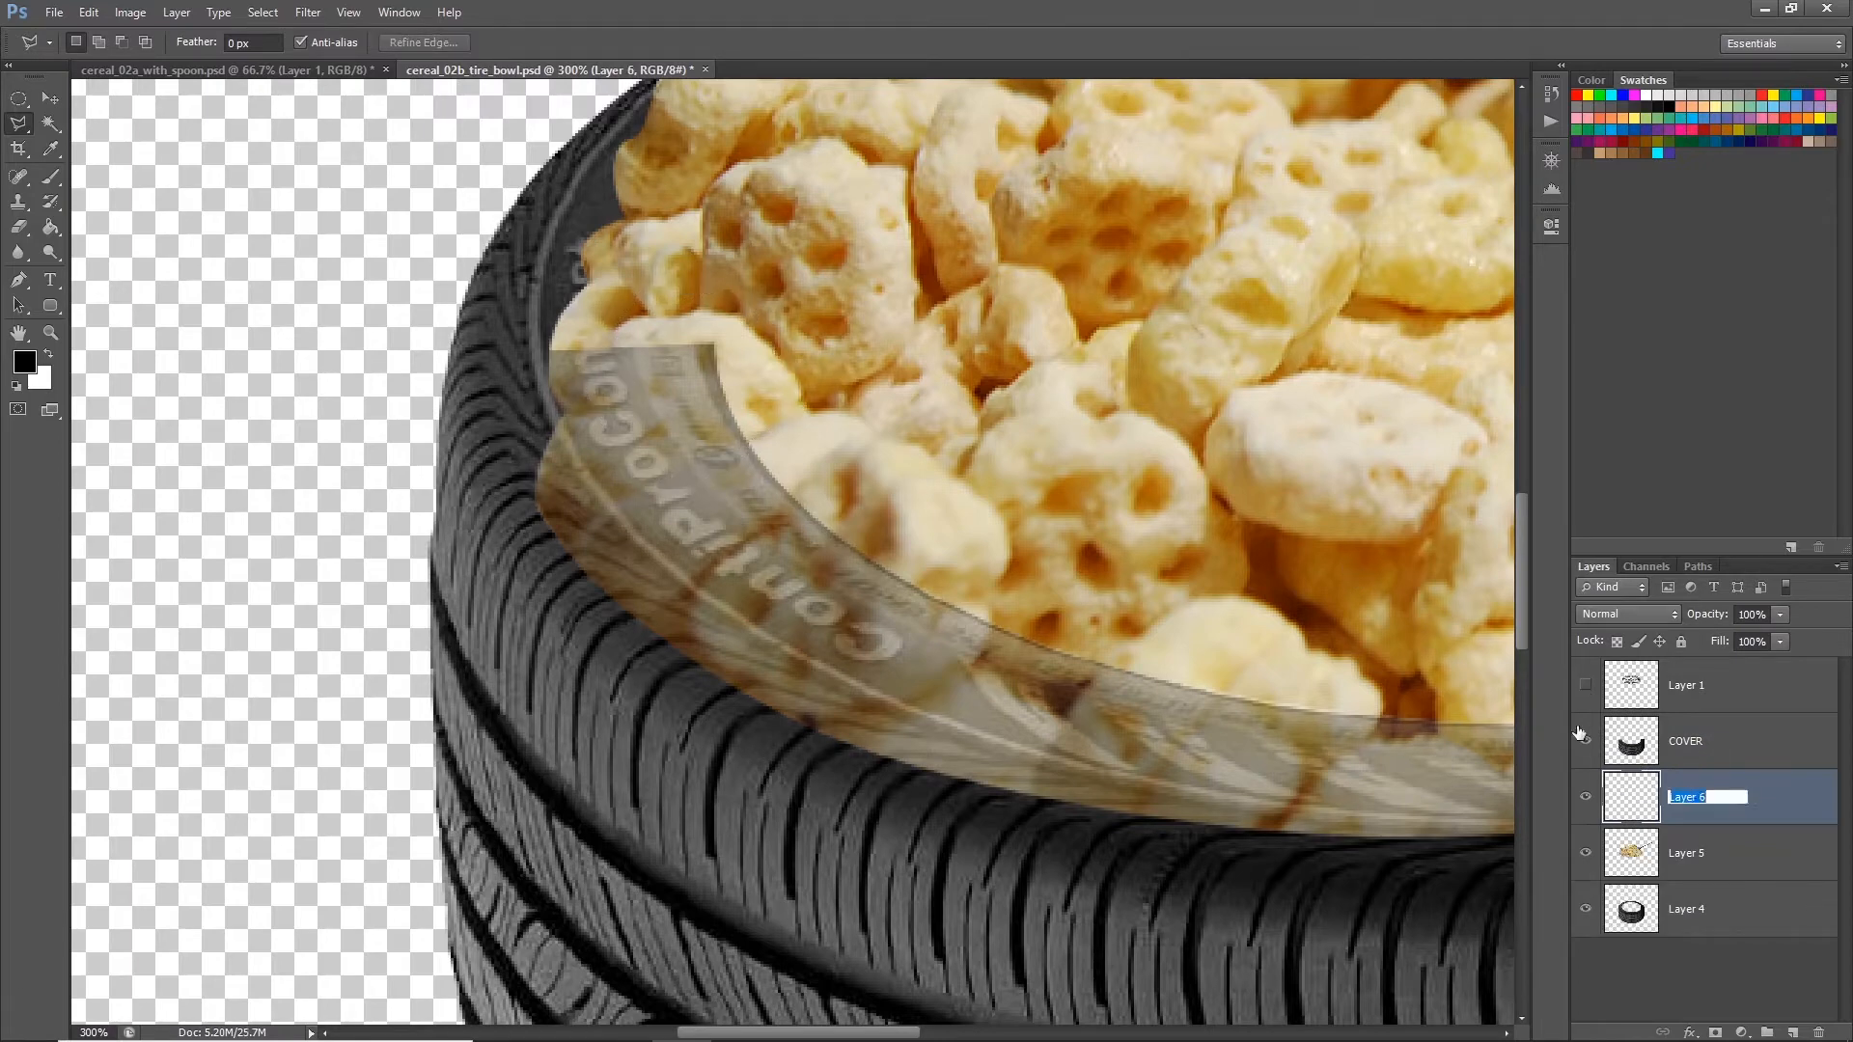
pyautogui.write('left side cereal piece')
pyautogui.press('Return')
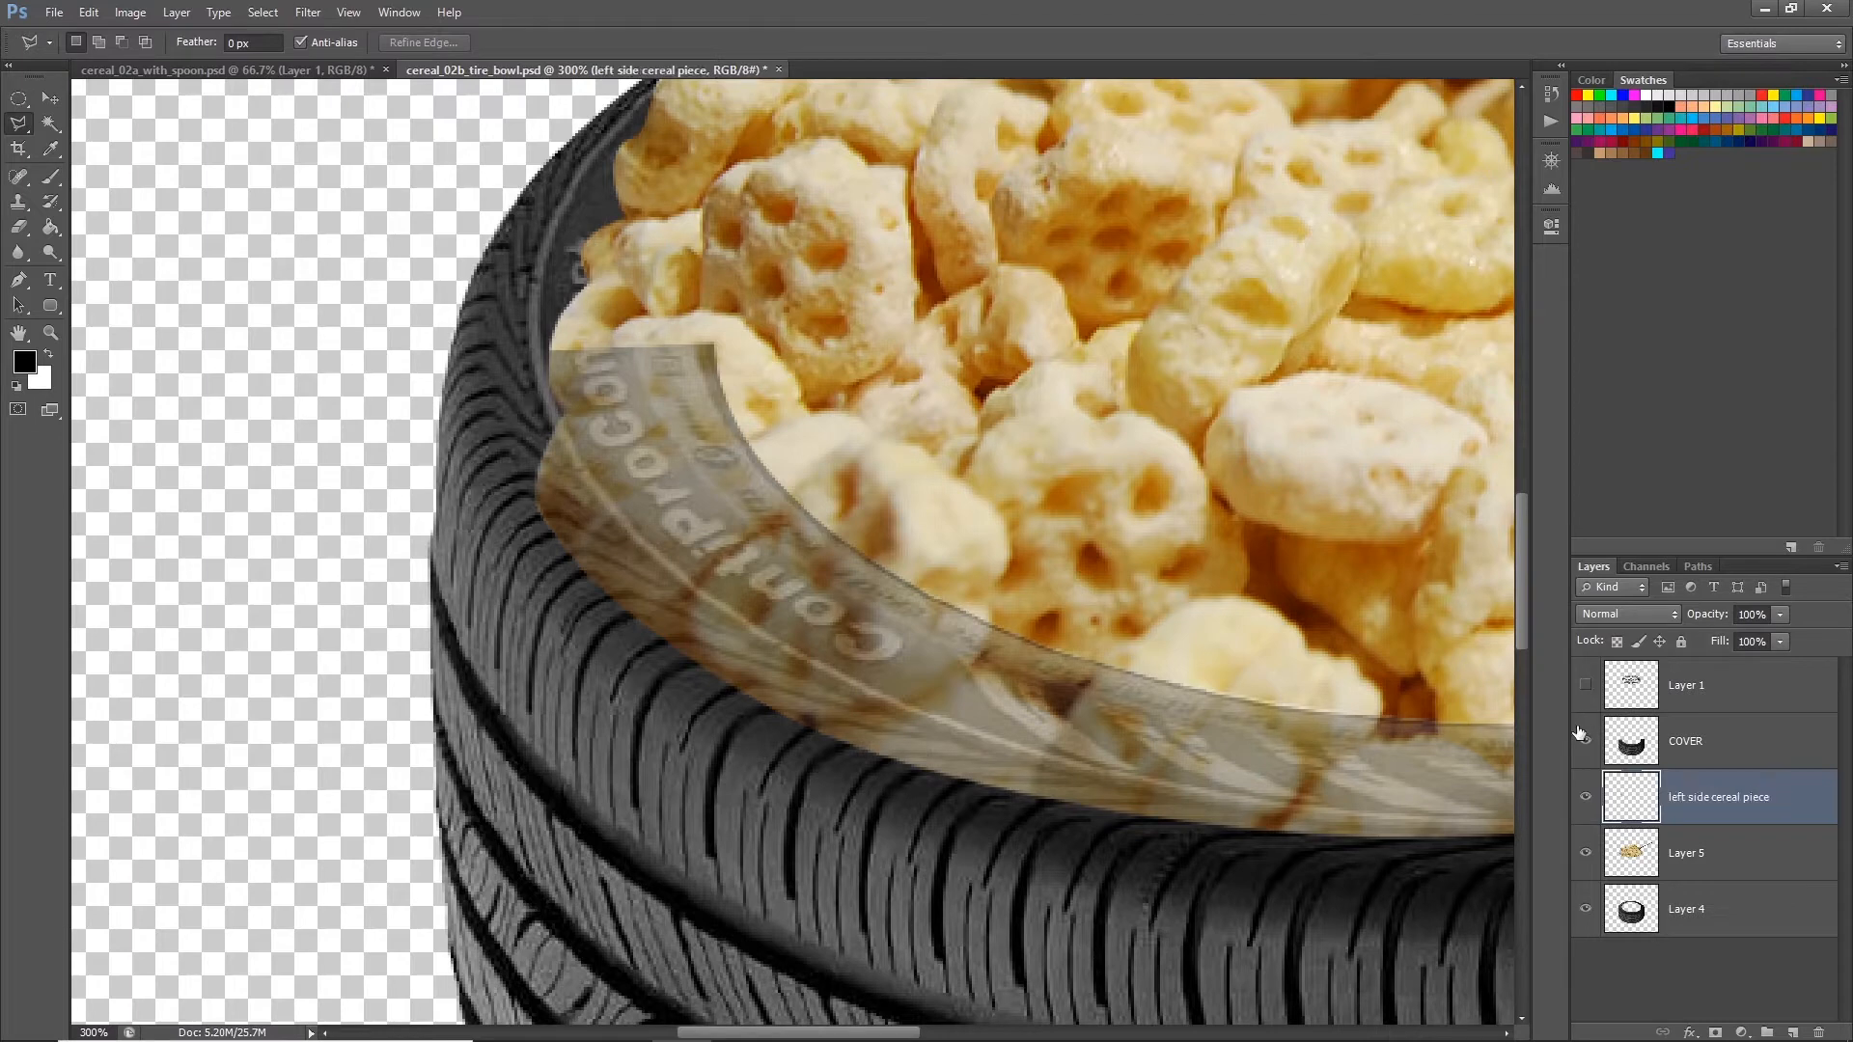
pyautogui.moveTo(1723, 818); pyautogui.dragTo(1728, 736)
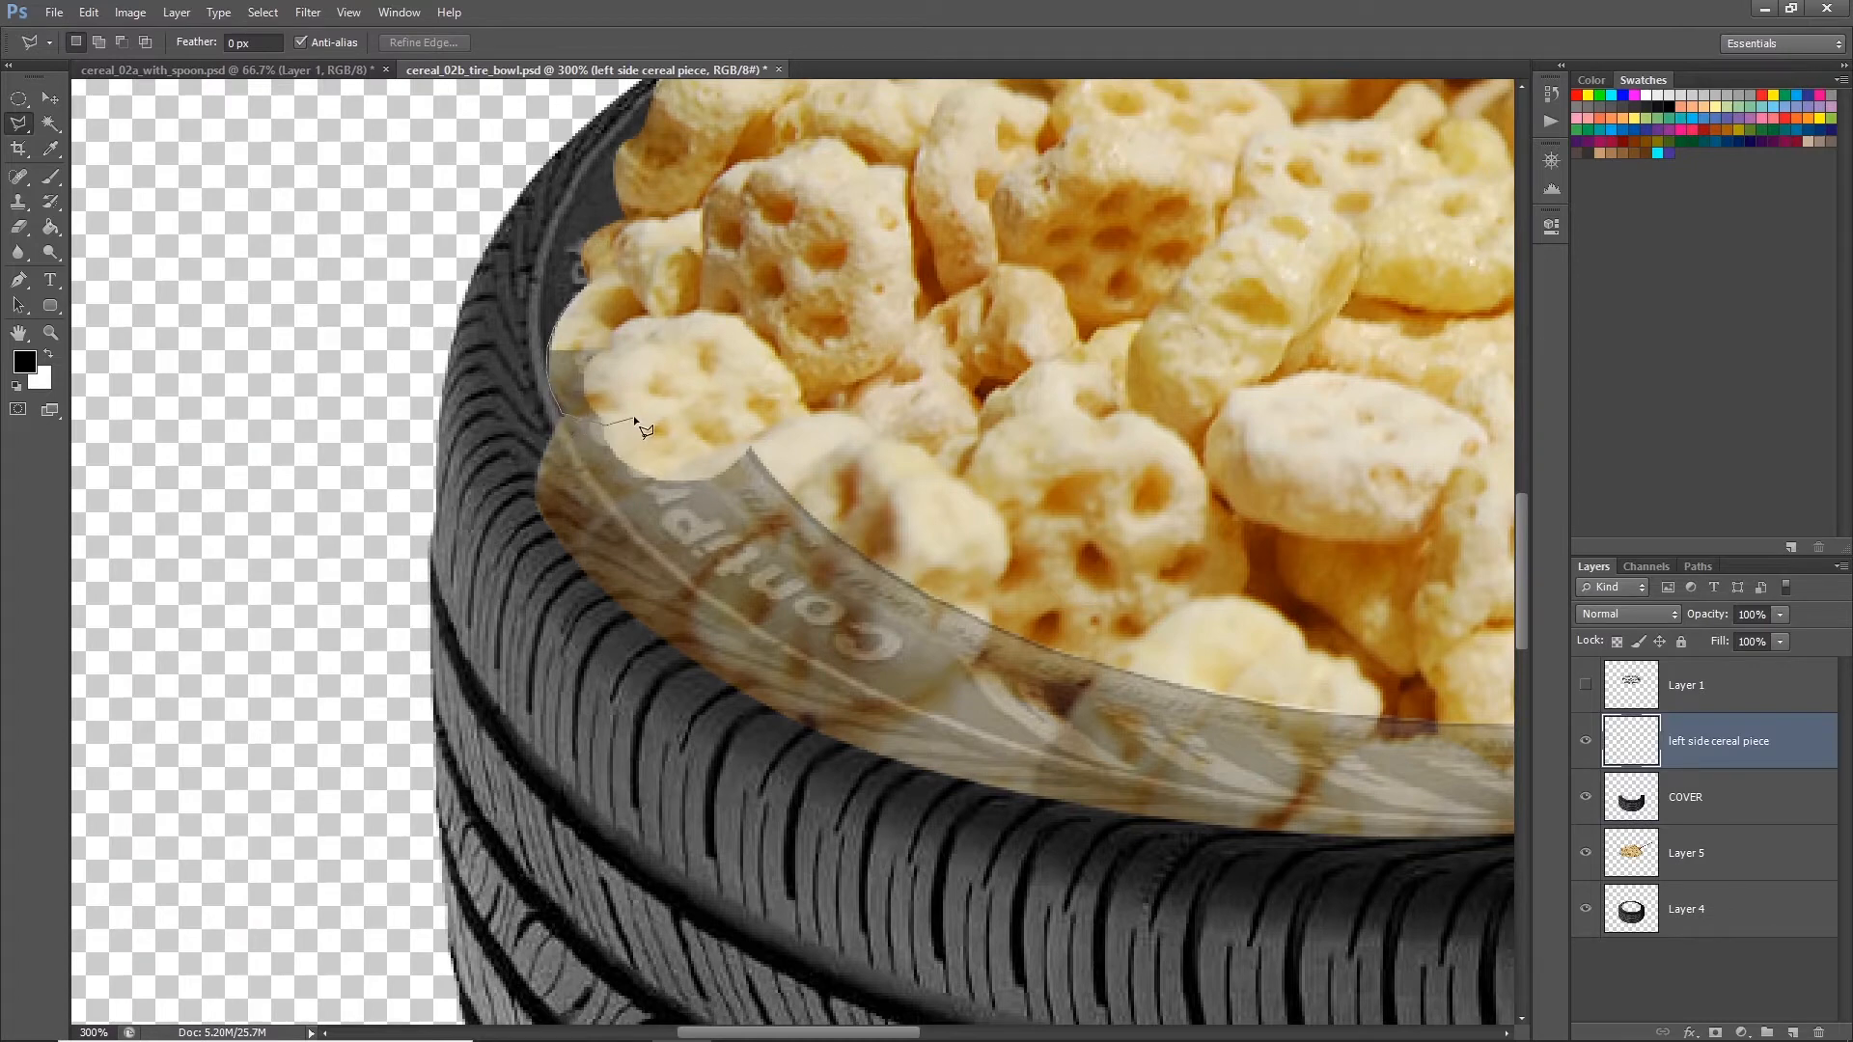
# Step: Outline the neighbouring cereal piece at the far left rim and copy it from Layer 5 onto a new layer
pyautogui.click(668, 315)
pyautogui.doubleClick(576, 302)
pyautogui.click(1684, 853)
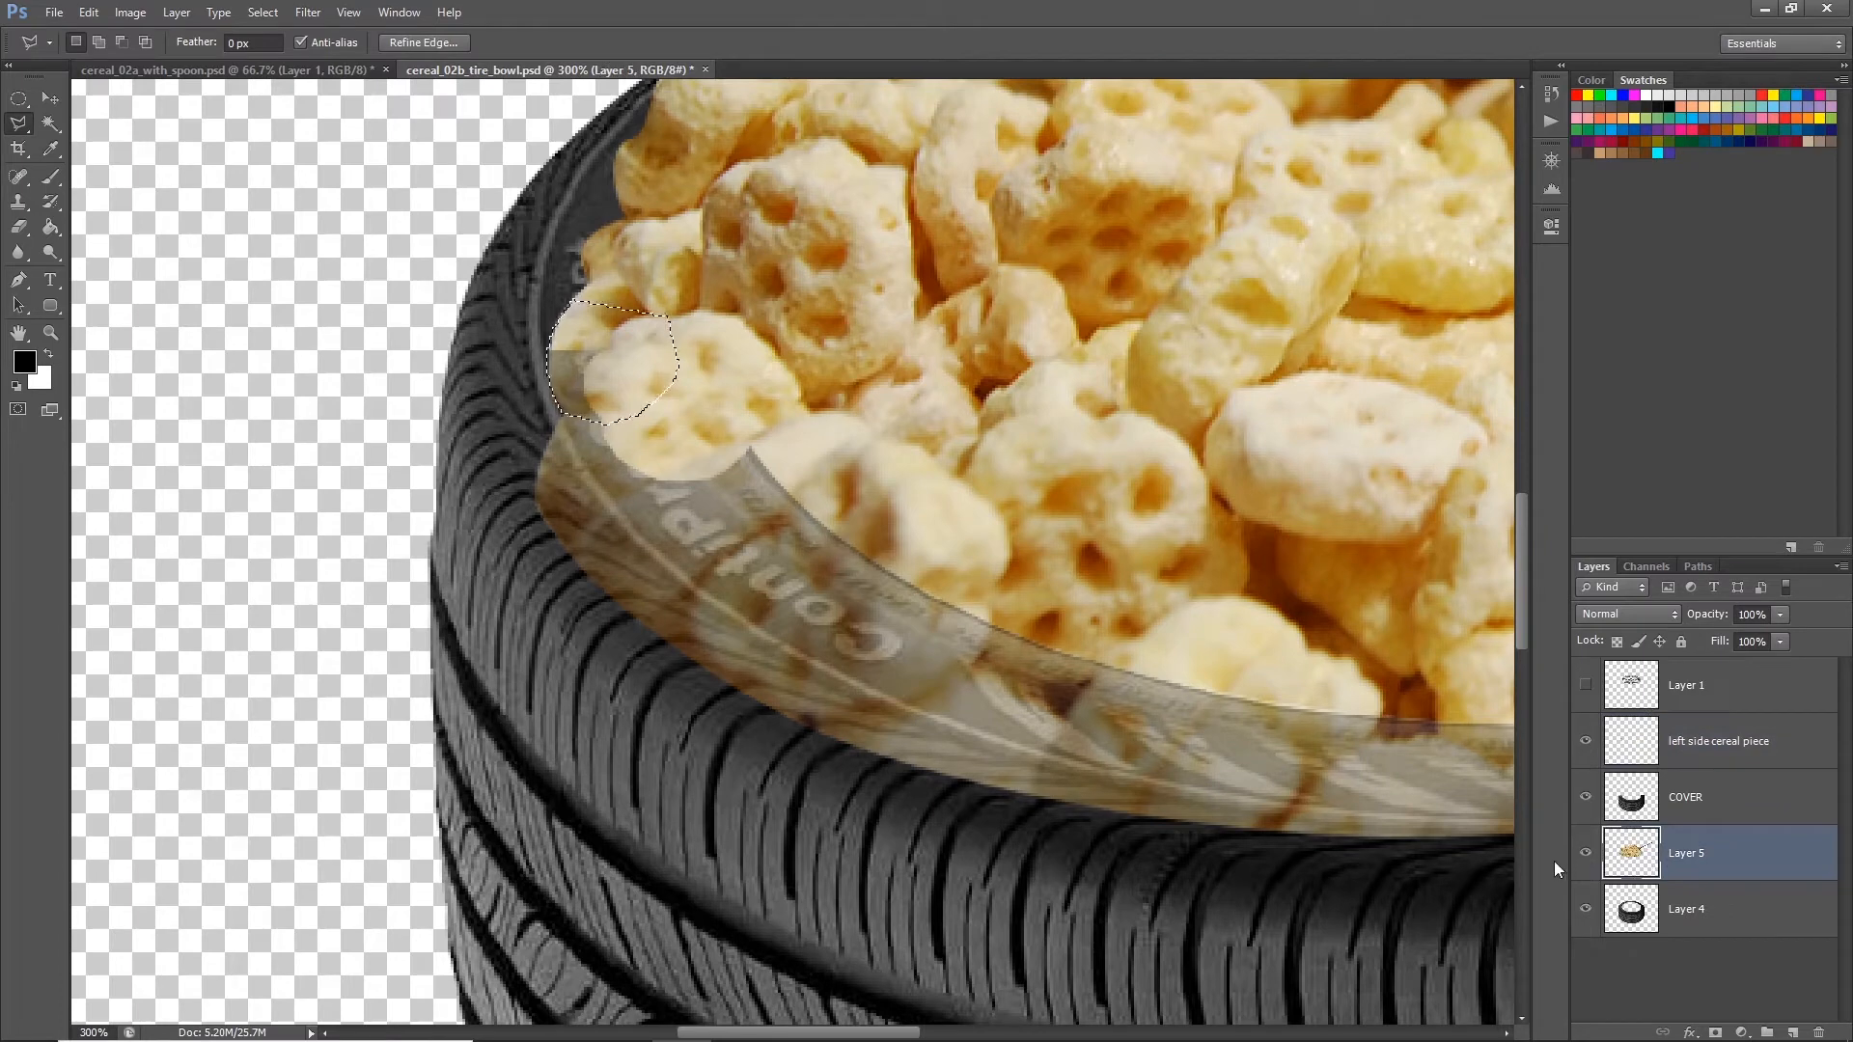
pyautogui.hotkey('ctrl', 'j')
# Step: Move the second copied piece's layer above COVER and rename it "more left side cereal"
pyautogui.moveTo(1750, 879); pyautogui.dragTo(1707, 806)
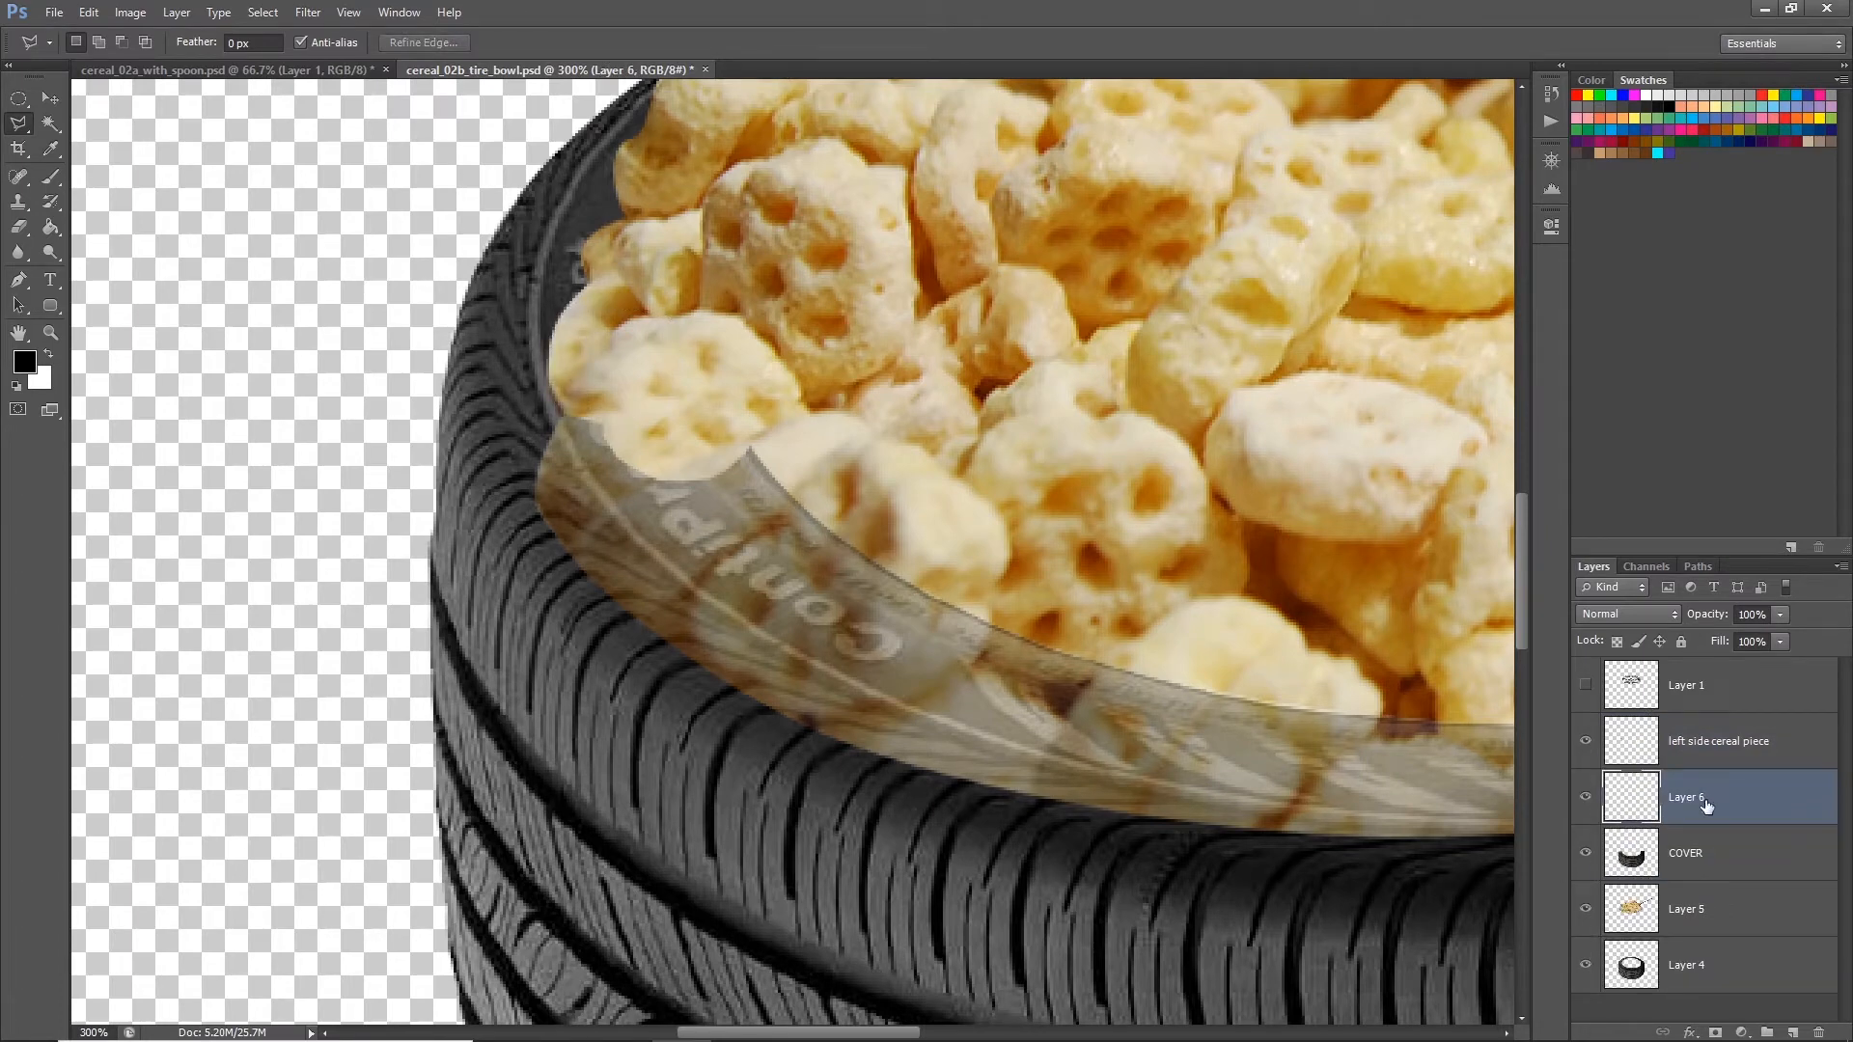
pyautogui.doubleClick(1704, 805)
pyautogui.write('more left side cereal')
pyautogui.press('Return')
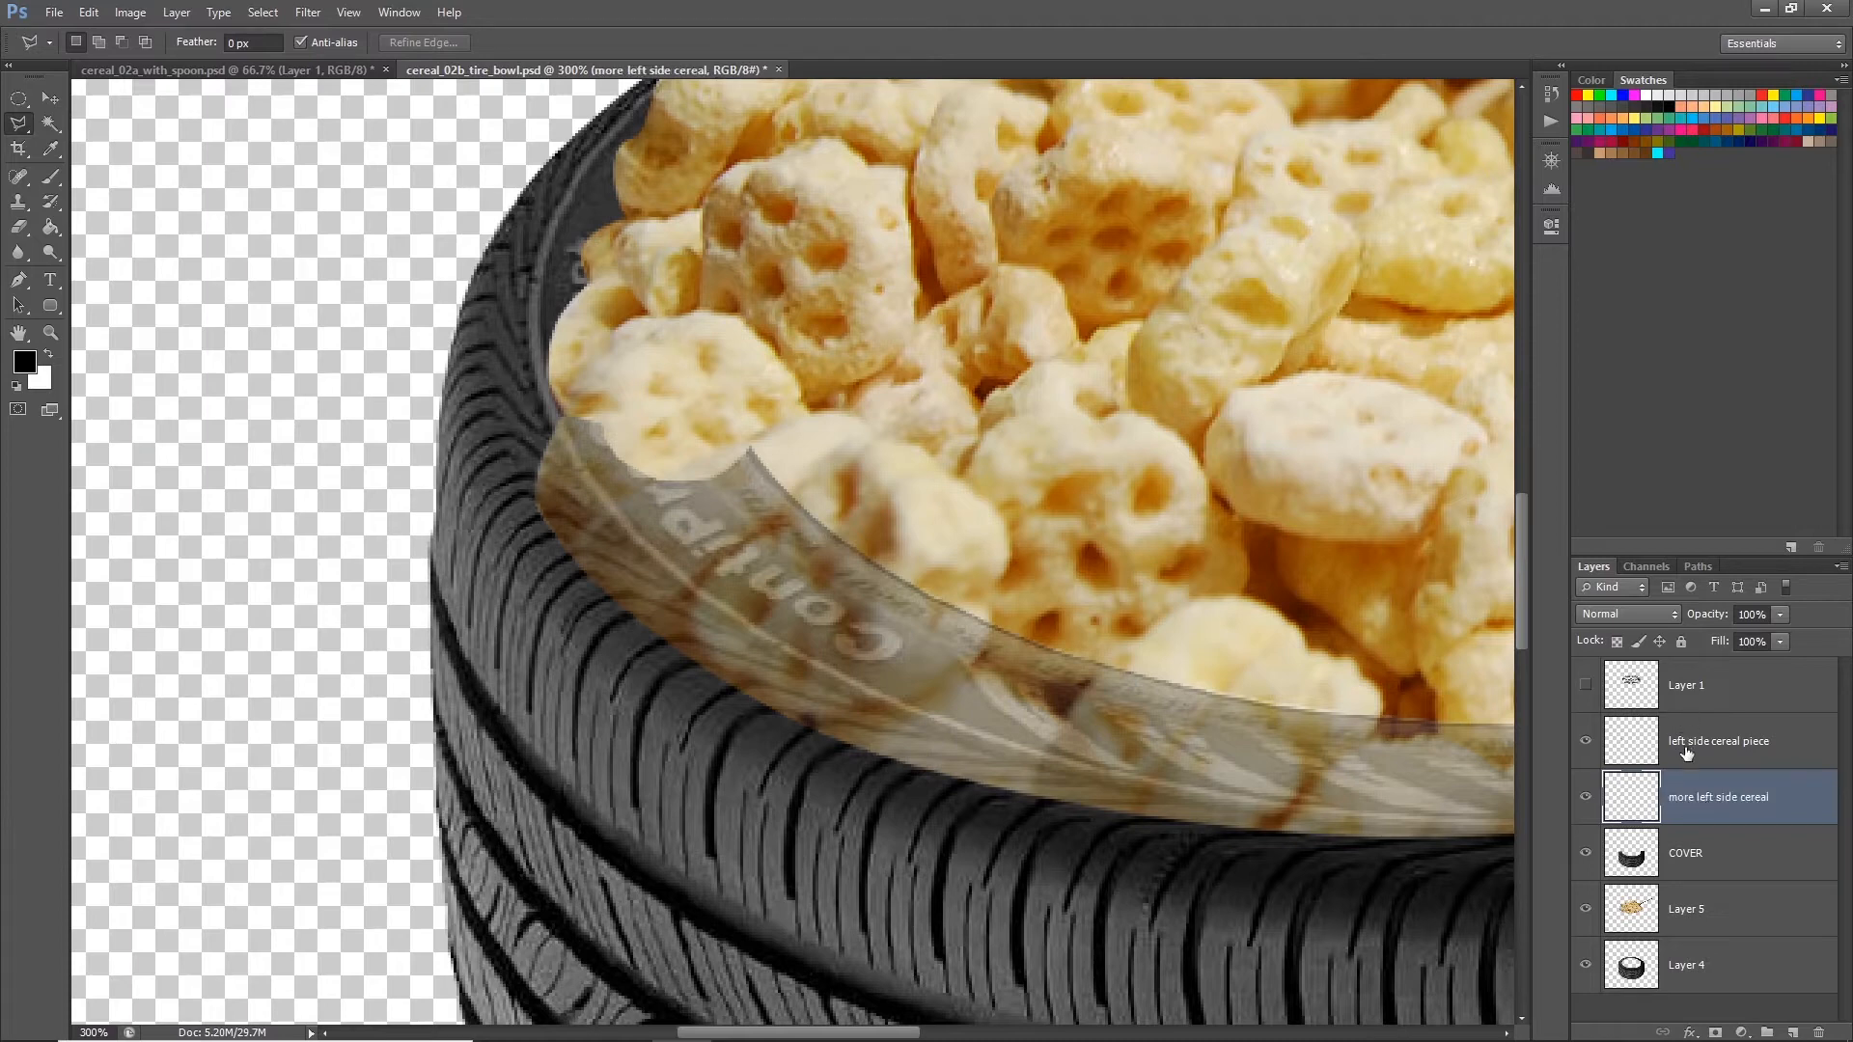
# Step: Restore the COVER layer to 100% opacity and check the left side of the bowl
pyautogui.click(1709, 857)
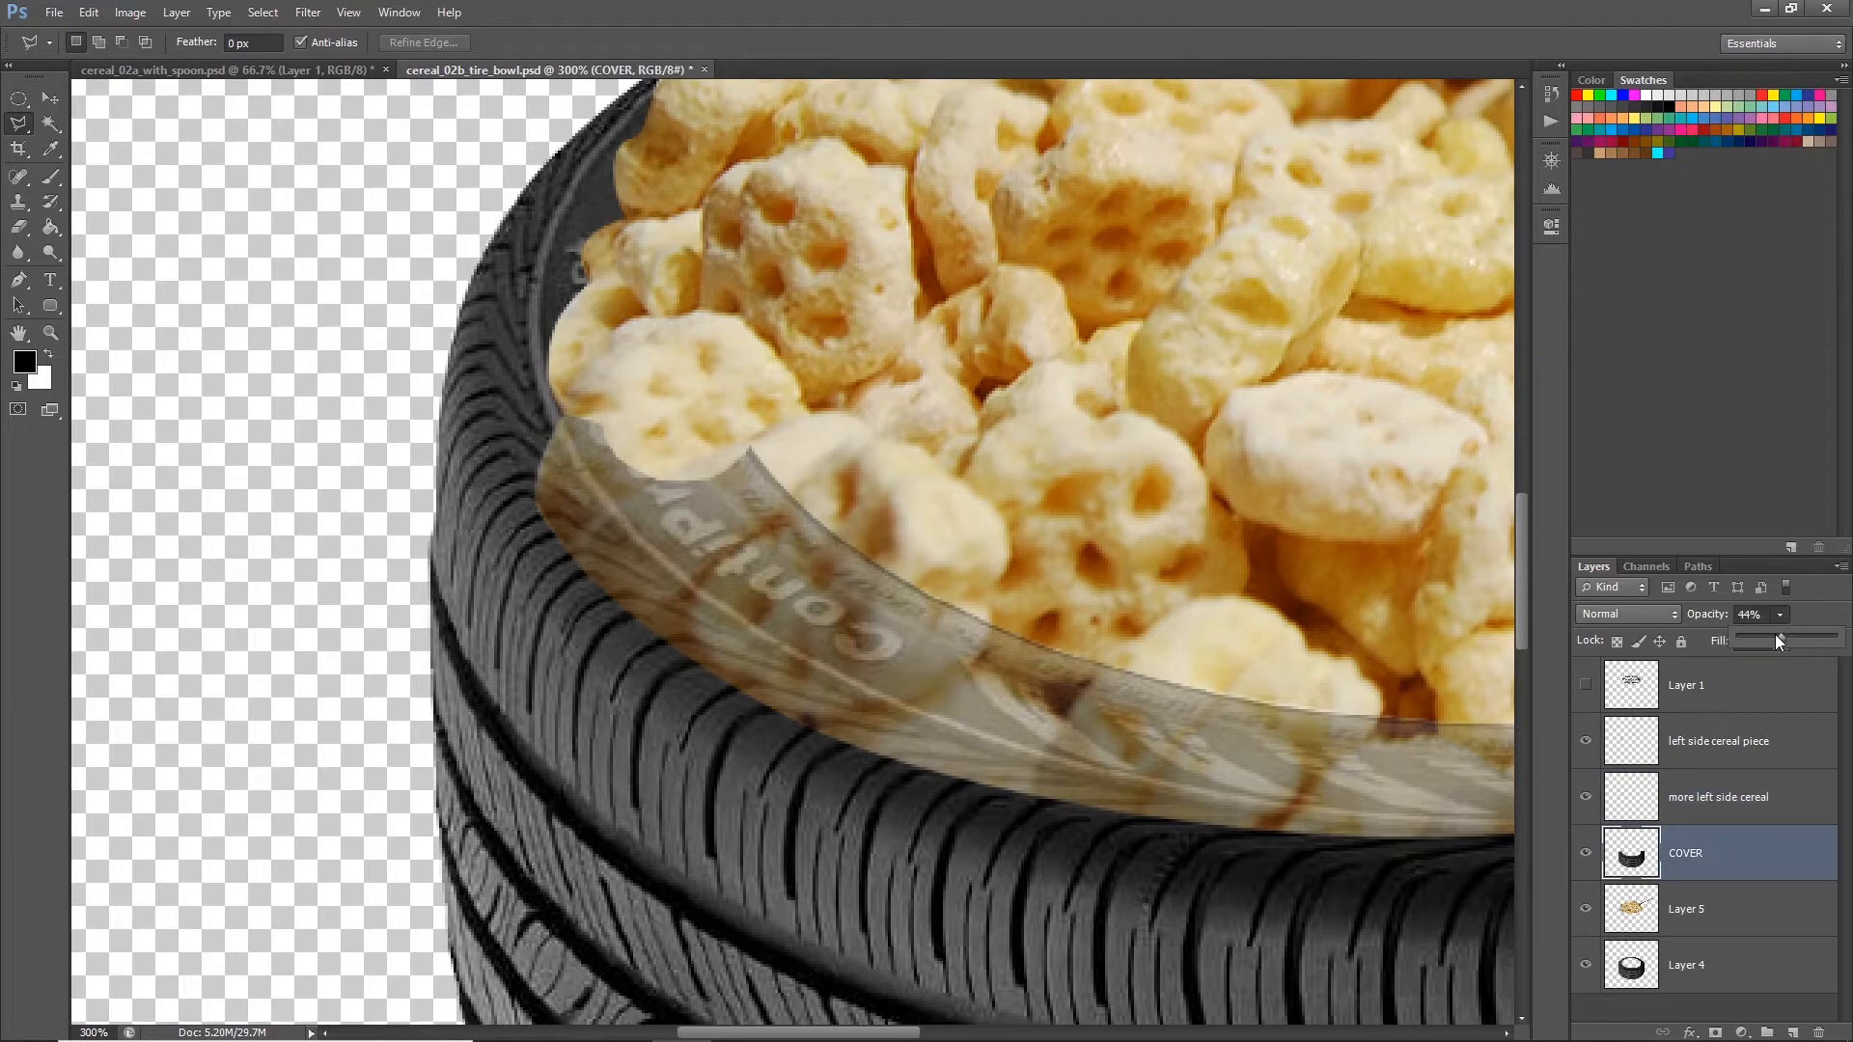
pyautogui.moveTo(1775, 634); pyautogui.dragTo(1017, 570)
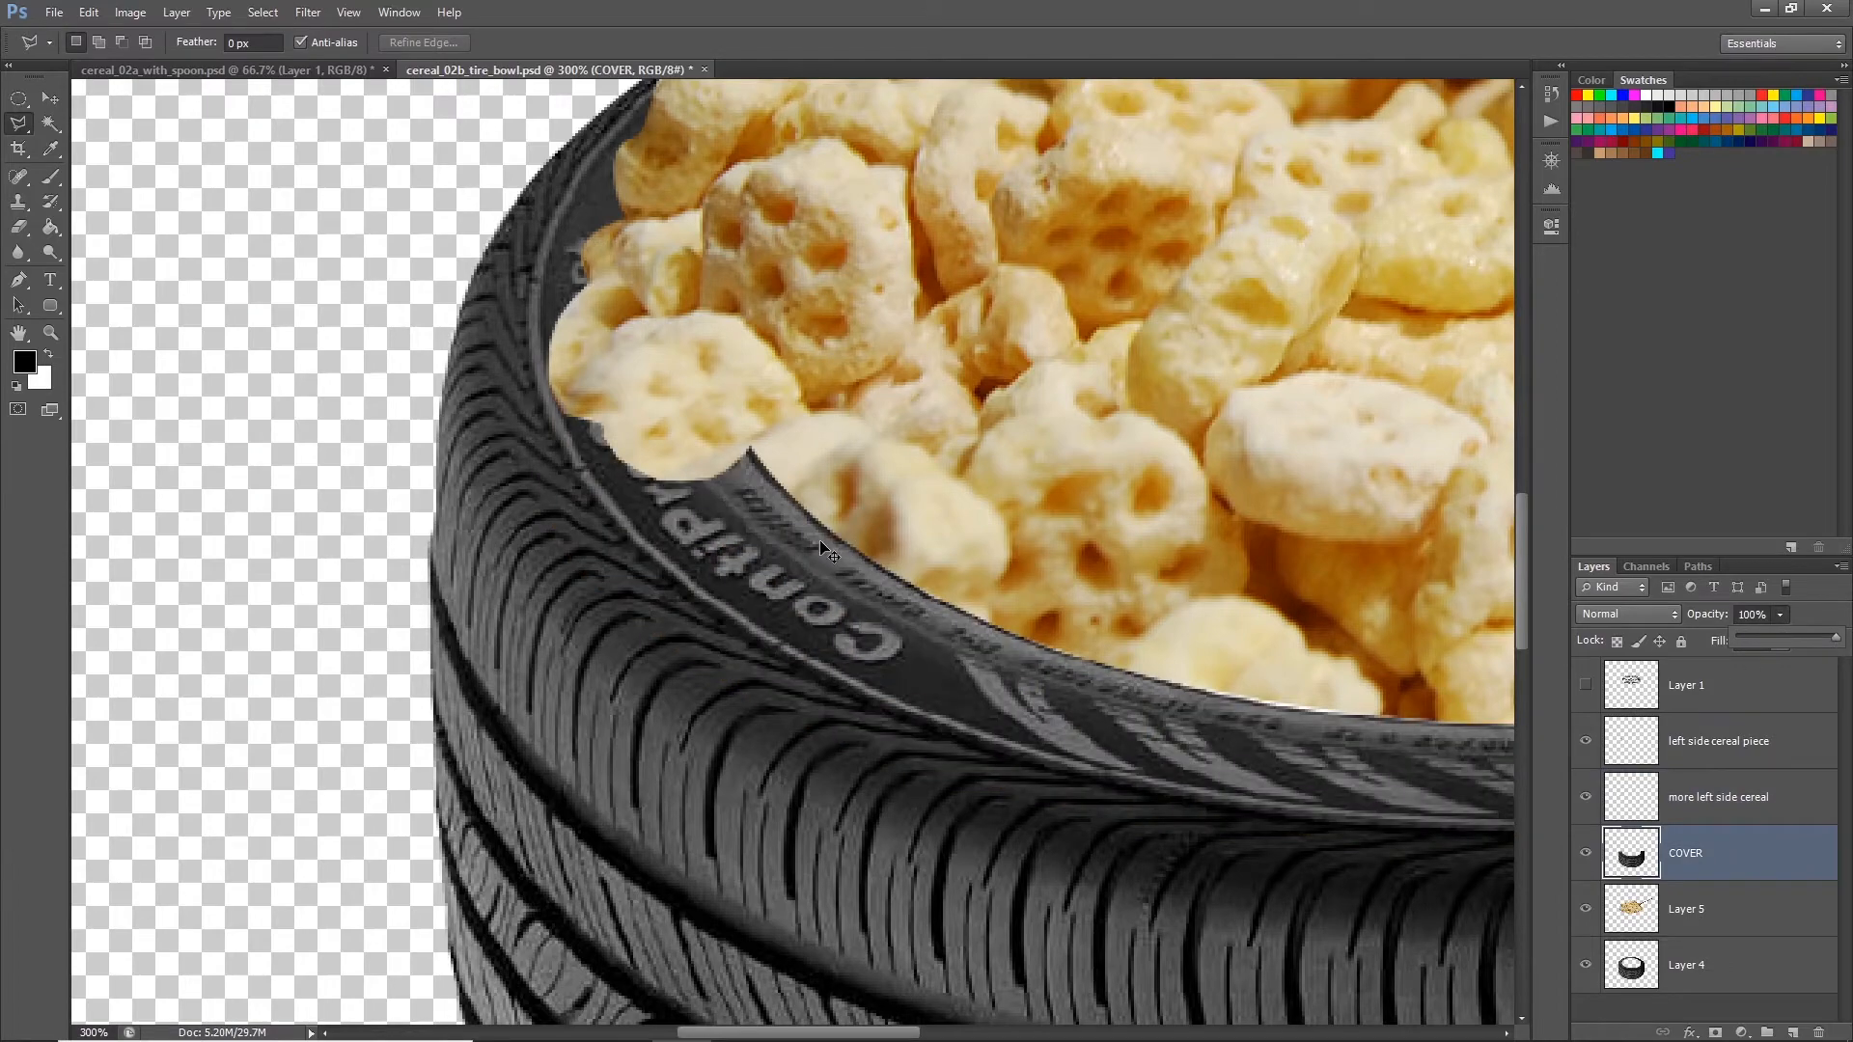
pyautogui.scroll(-3, 819, 540)
pyautogui.moveTo(897, 538); pyautogui.dragTo(736, 533)
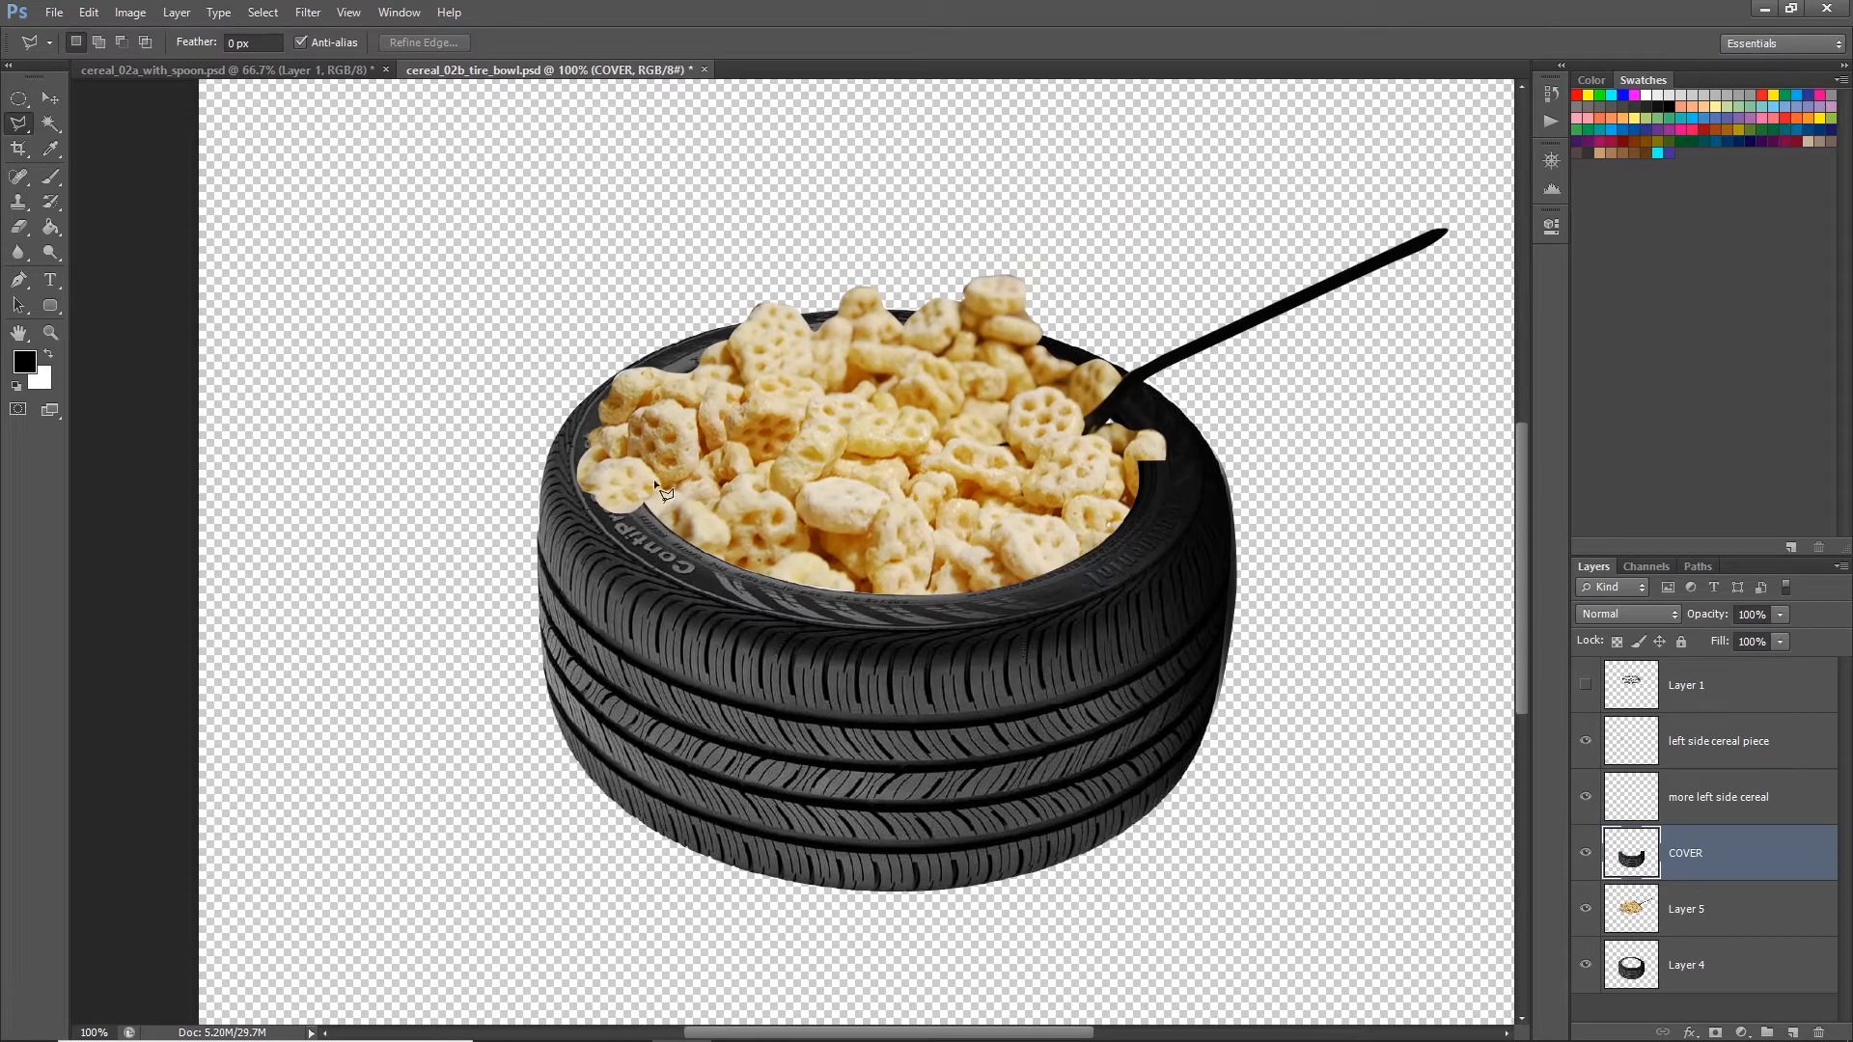
# Step: Lower the COVER layer's opacity to 50% to reveal the cereal hidden at the tire's right rim
pyautogui.press('v')
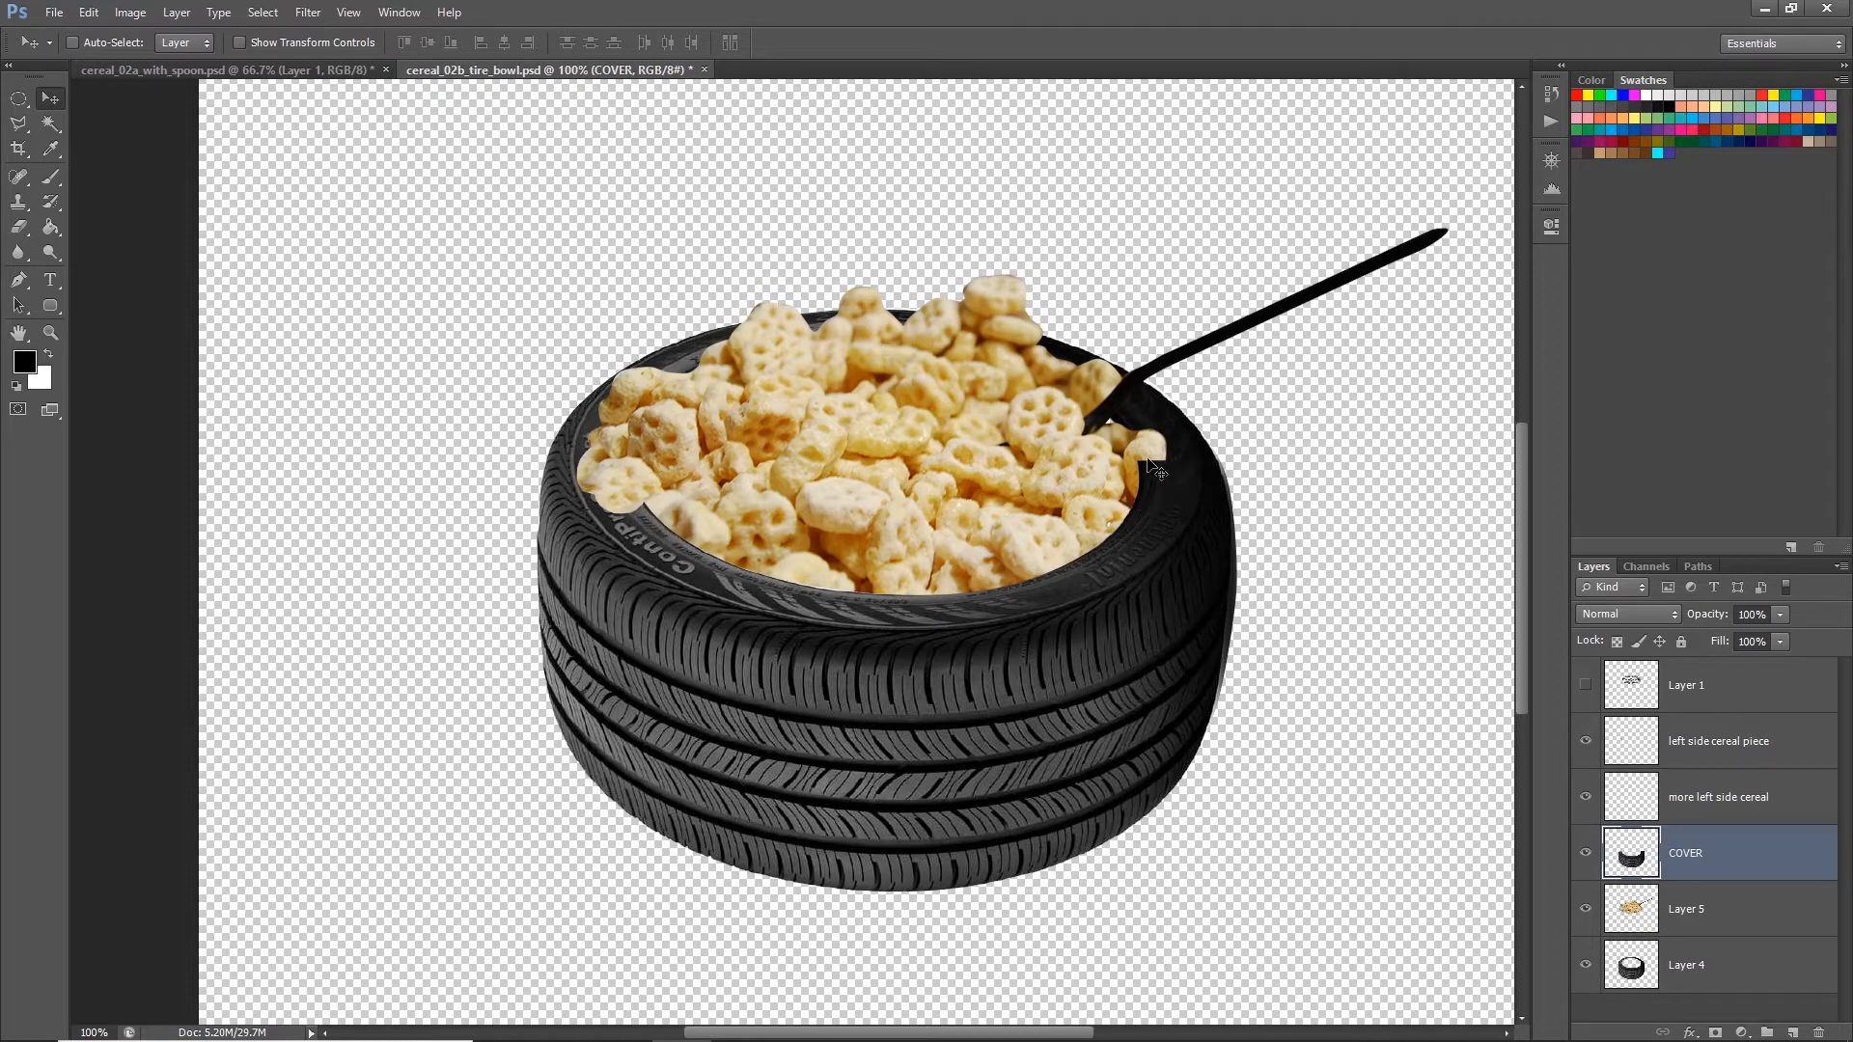
pyautogui.hotkey('ctrl', '+')
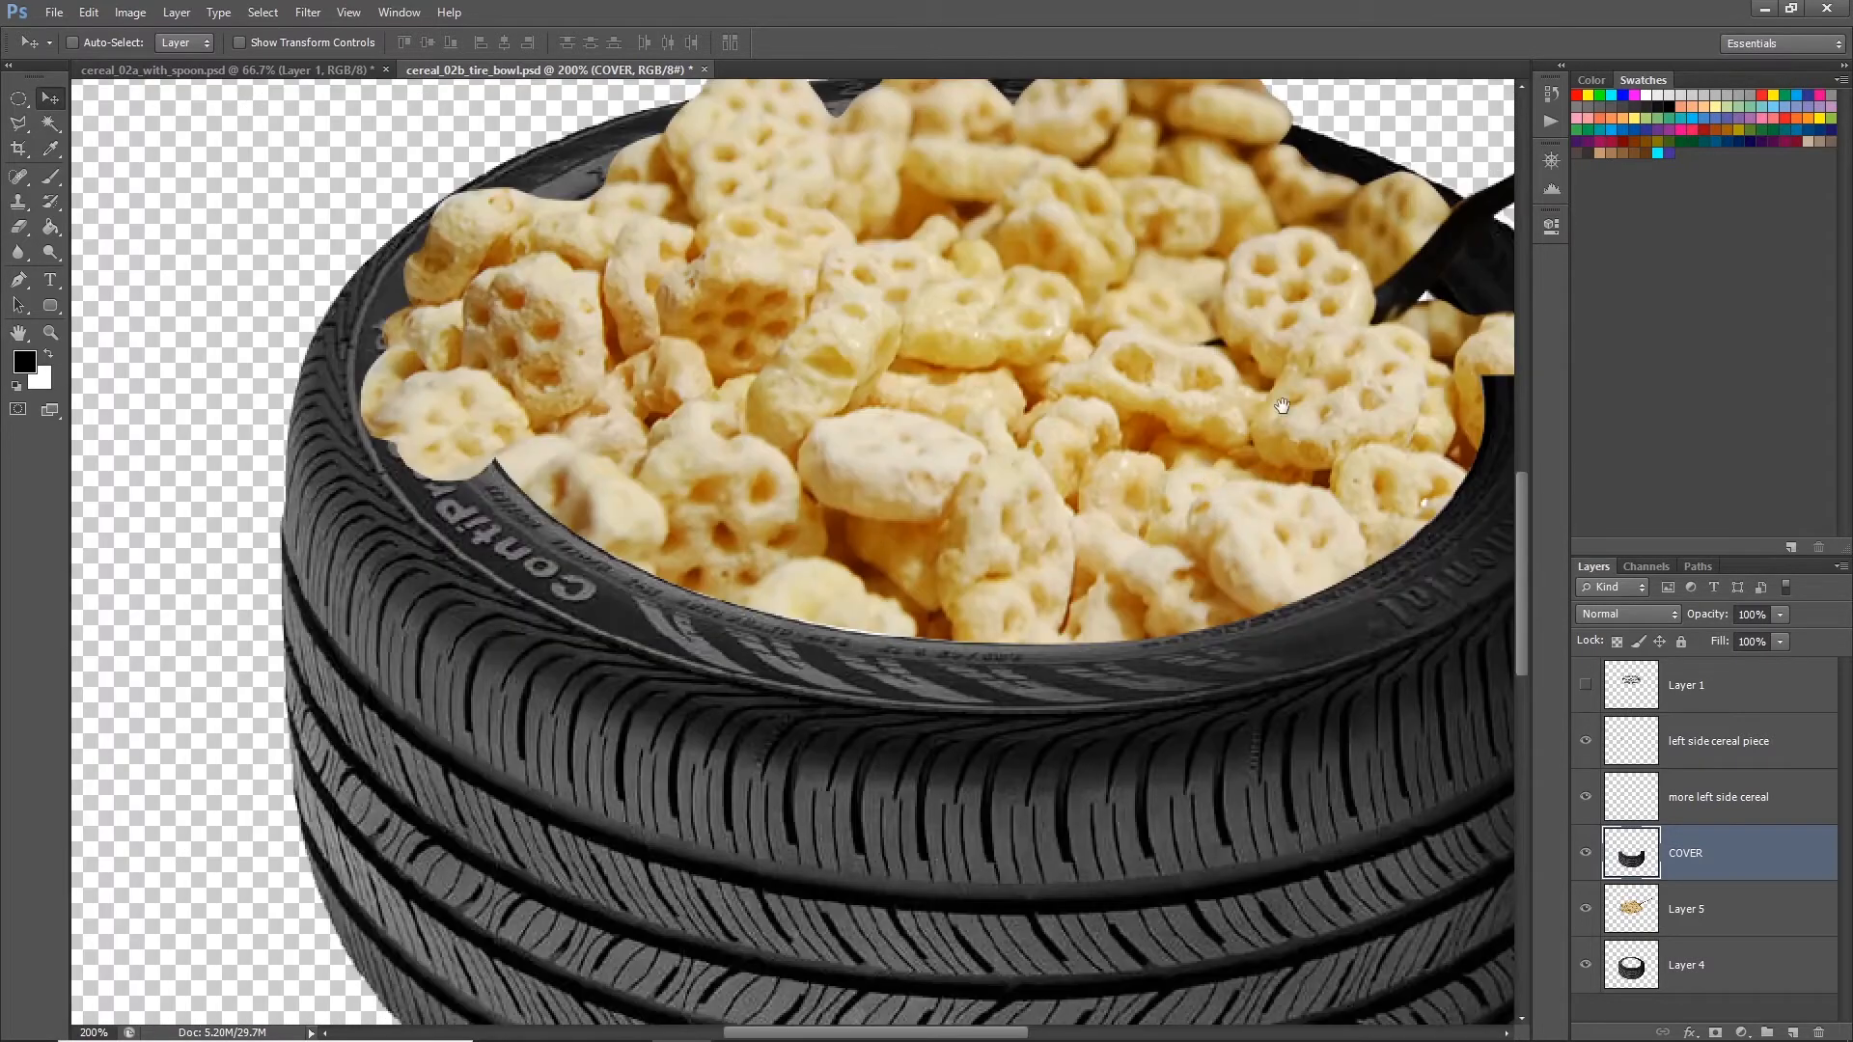
pyautogui.moveTo(1285, 410); pyautogui.dragTo(1083, 469)
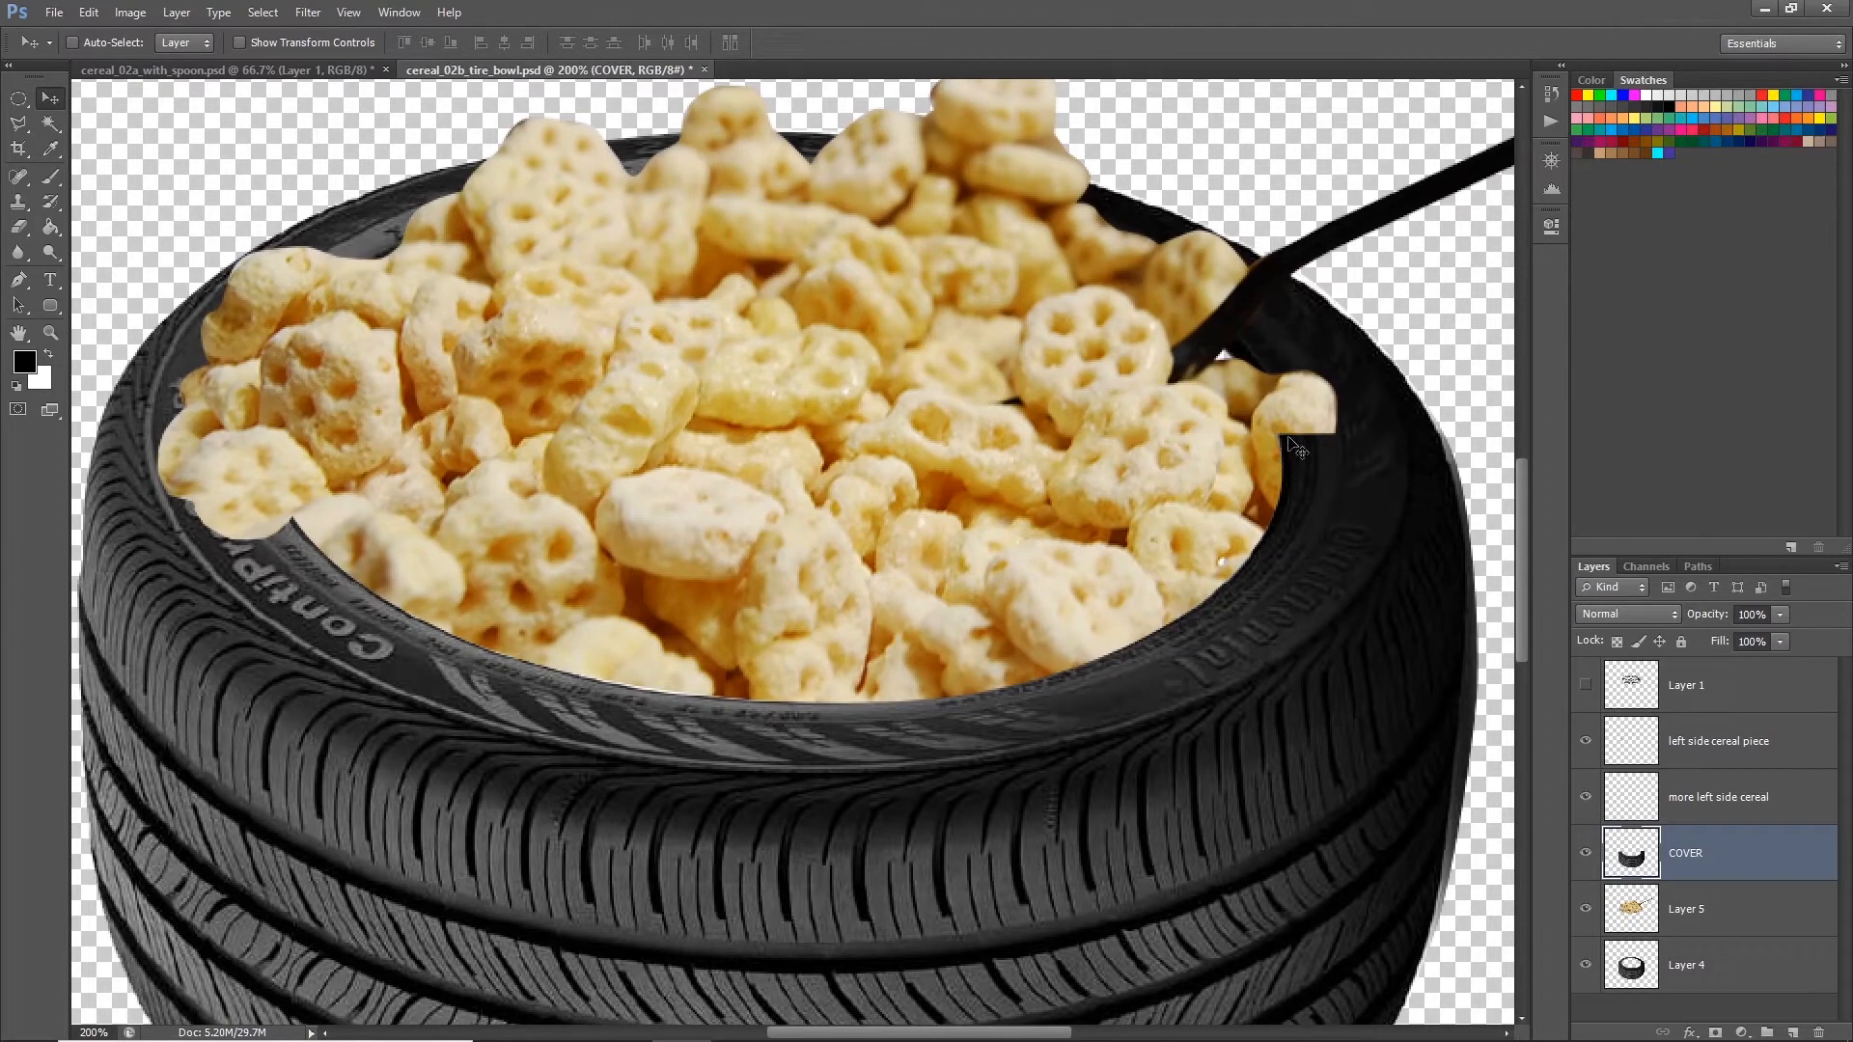
pyautogui.click(1780, 616)
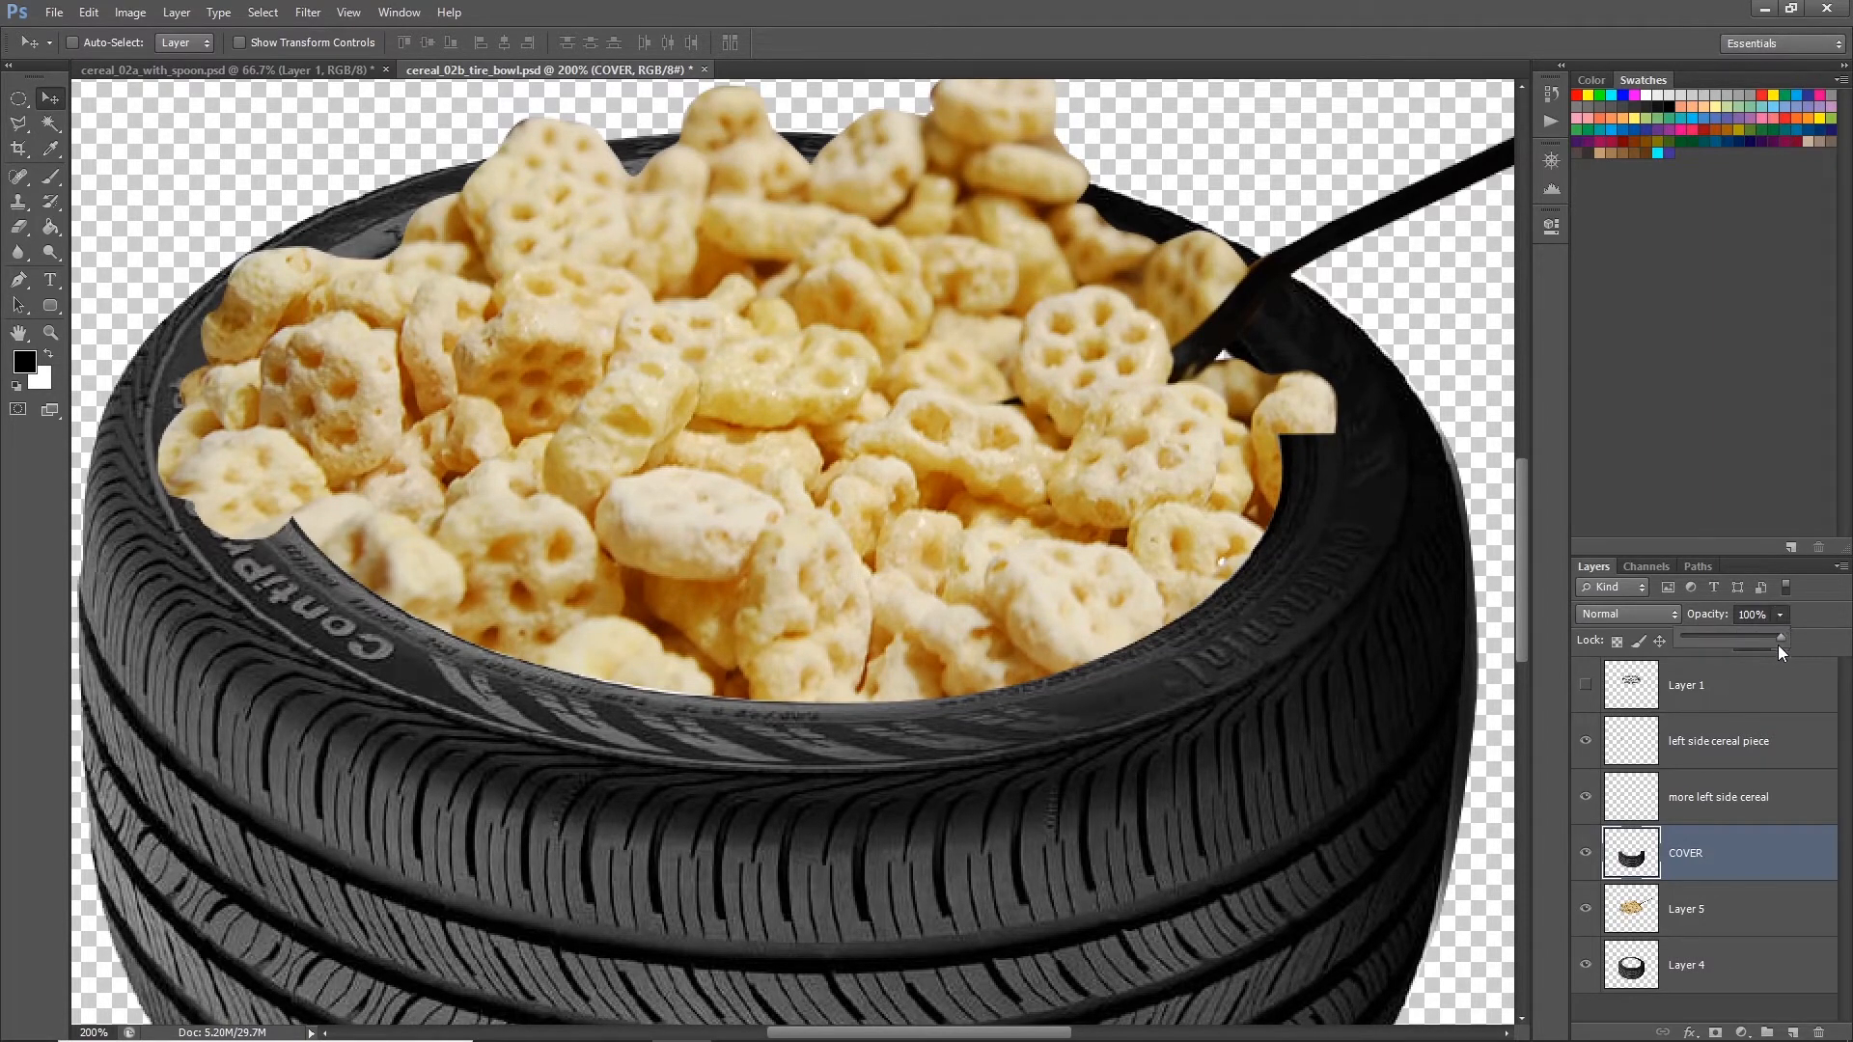
pyautogui.moveTo(1756, 635); pyautogui.dragTo(1731, 641)
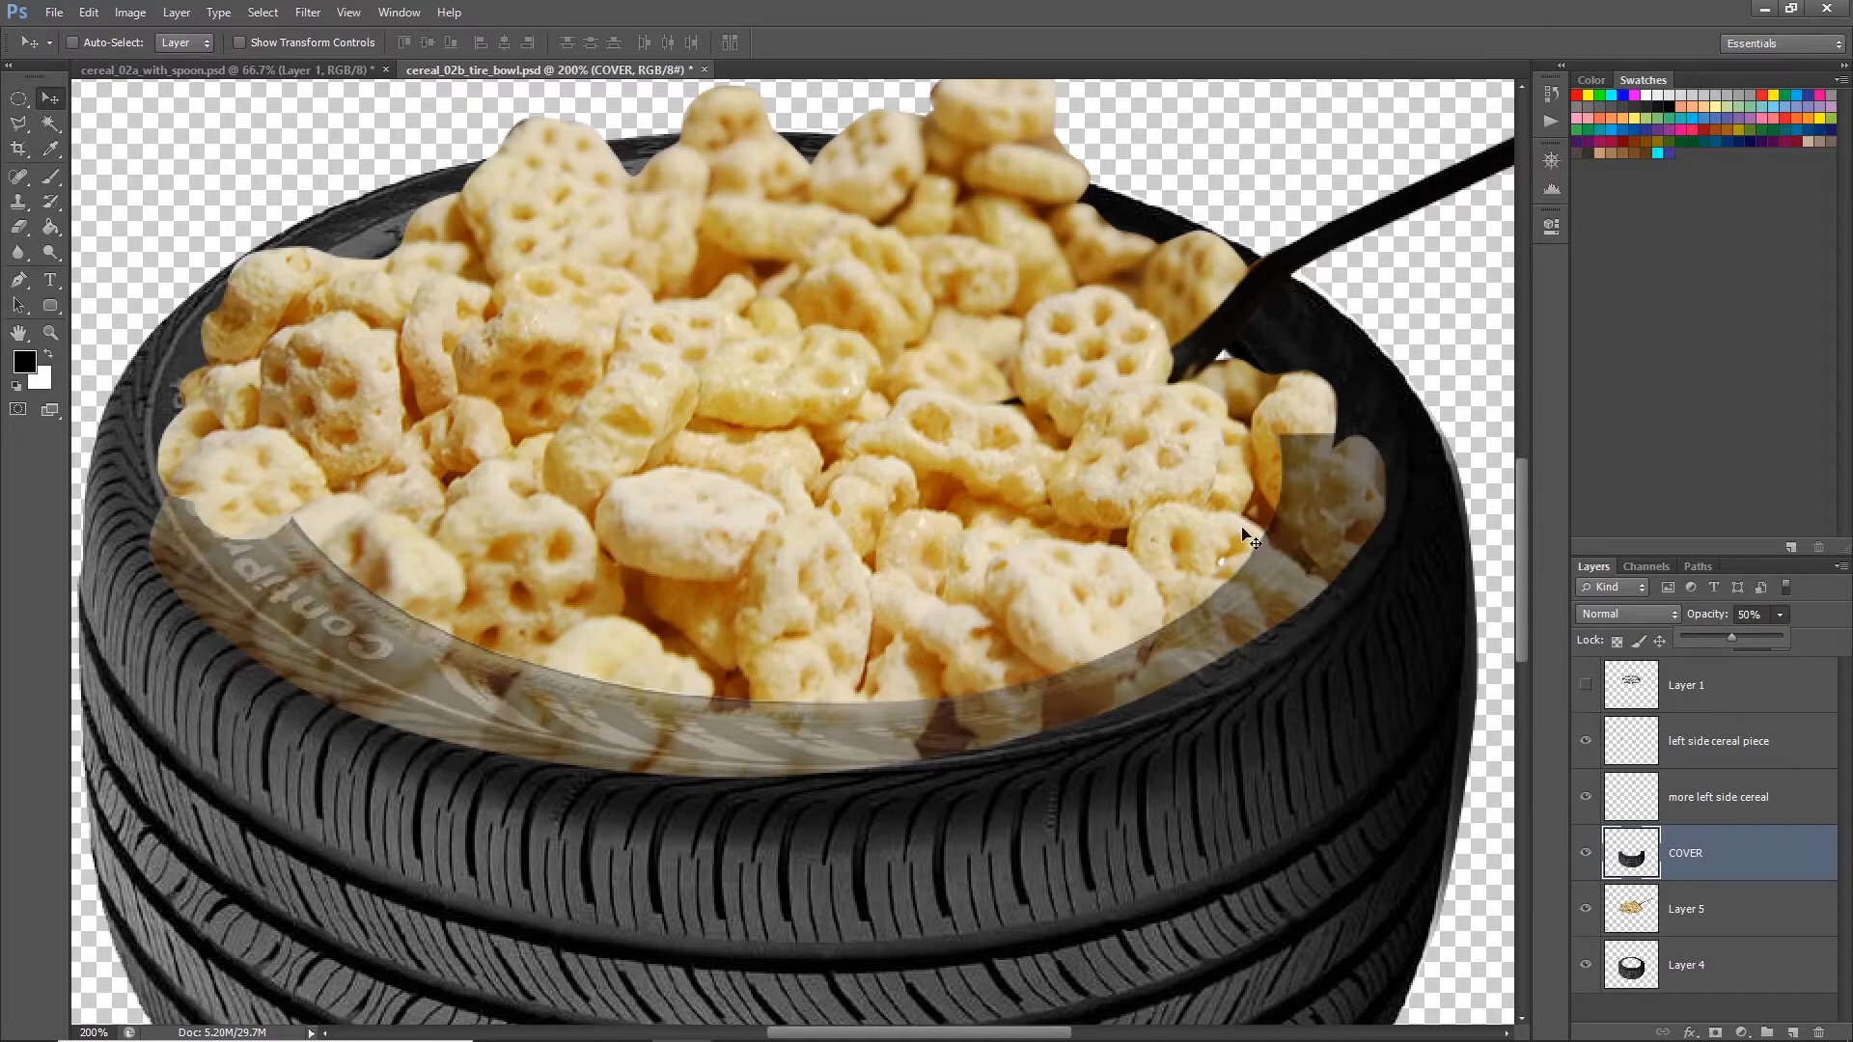
# Step: Outline the cereal piece overlapping the right inner rim with the Polygonal Lasso and copy it from Layer 5 onto a new layer
pyautogui.press('l')
pyautogui.hotkey('ctrl', '+')
pyautogui.moveTo(1305, 465); pyautogui.dragTo(1039, 465)
pyautogui.click(1201, 484)
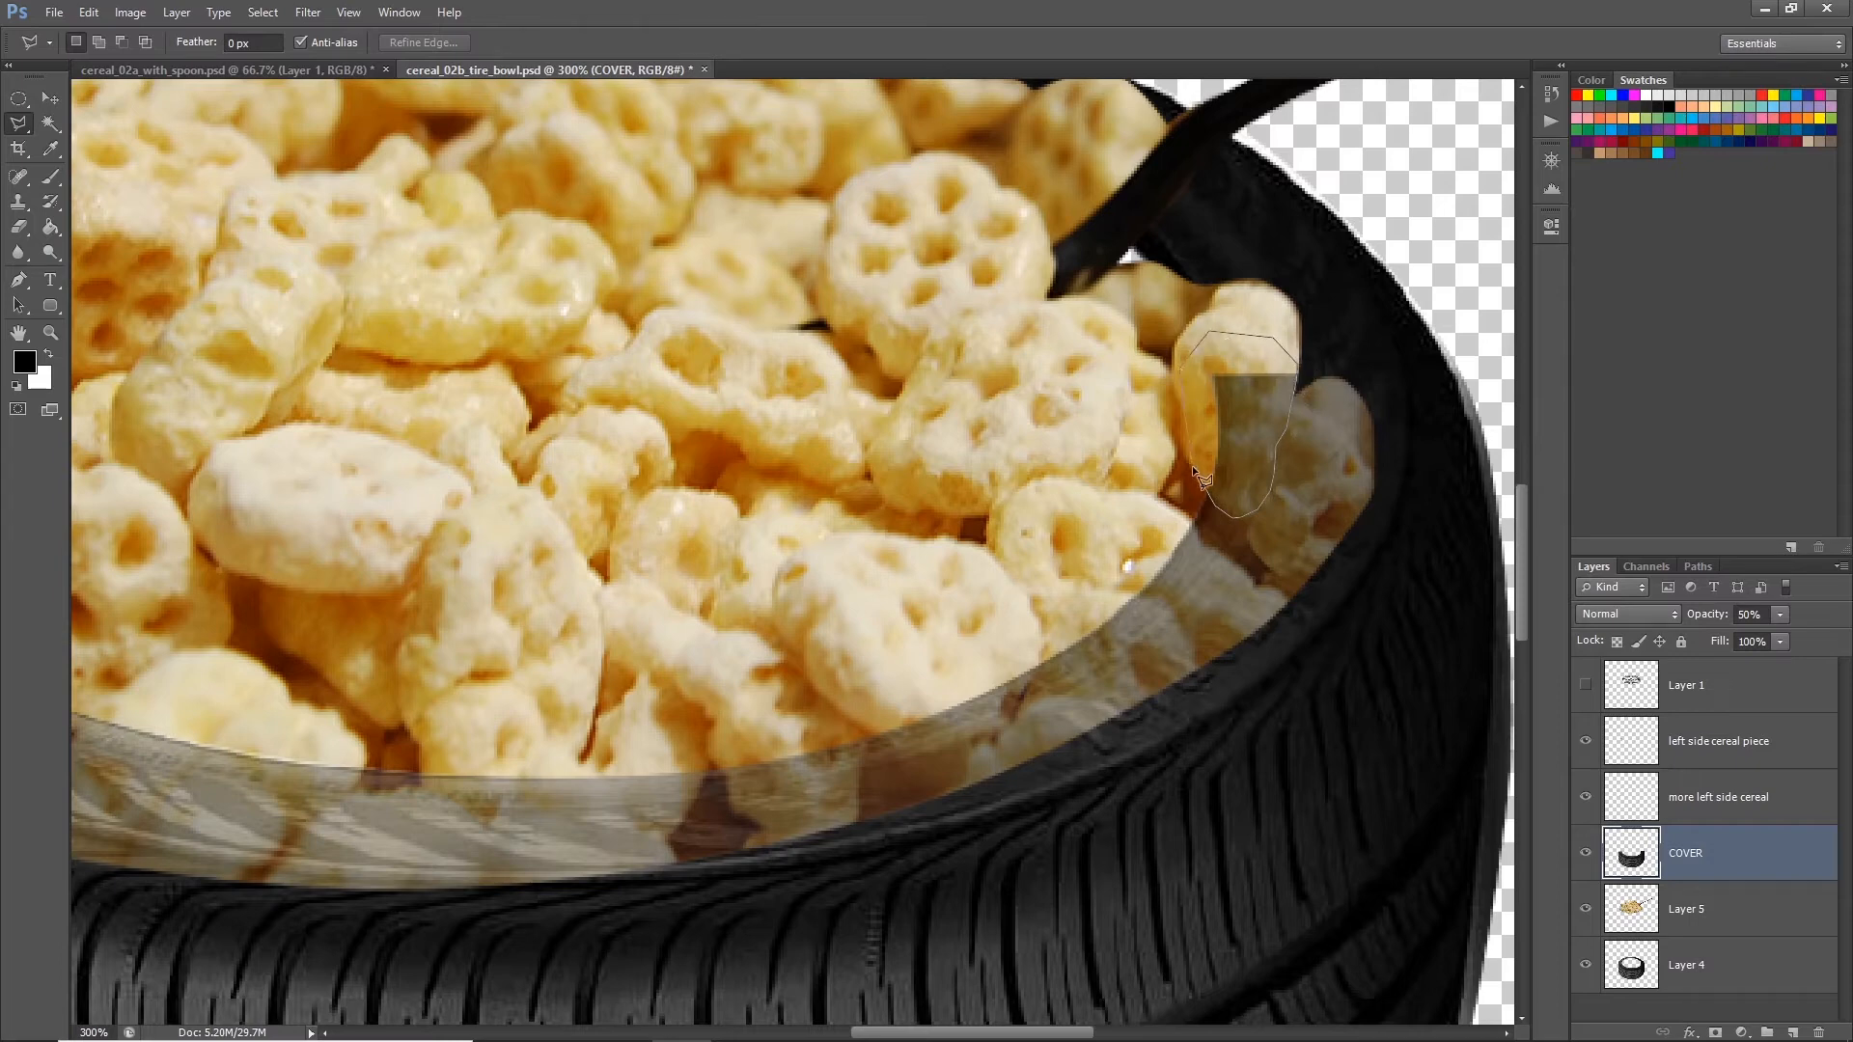
pyautogui.click(1214, 496)
pyautogui.click(1598, 899)
pyautogui.hotkey('ctrl', 'j')
# Step: Move the right-hand piece's layer above COVER and rename it "right side cereal"
pyautogui.moveTo(1698, 912); pyautogui.dragTo(1689, 849)
pyautogui.doubleClick(1687, 853)
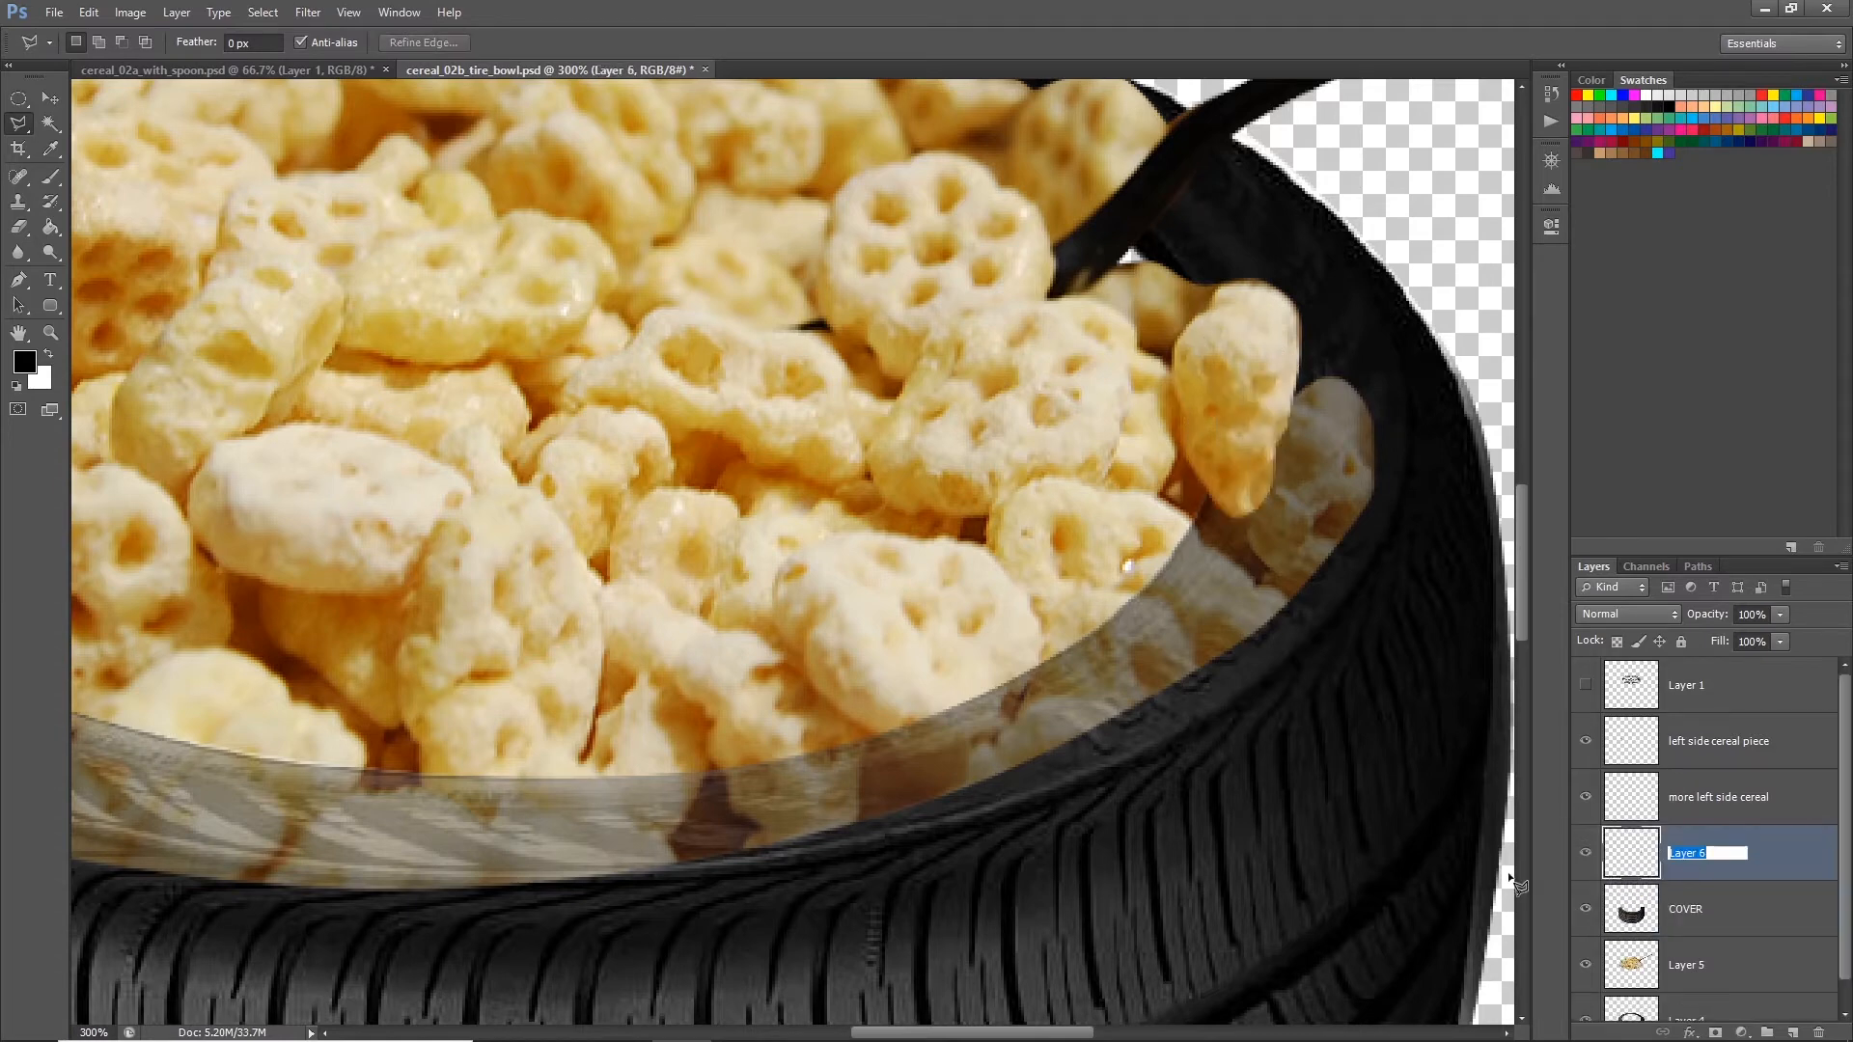
pyautogui.write('re')
pyautogui.write('ight si')
pyautogui.write('de cereal')
pyautogui.press('Return')
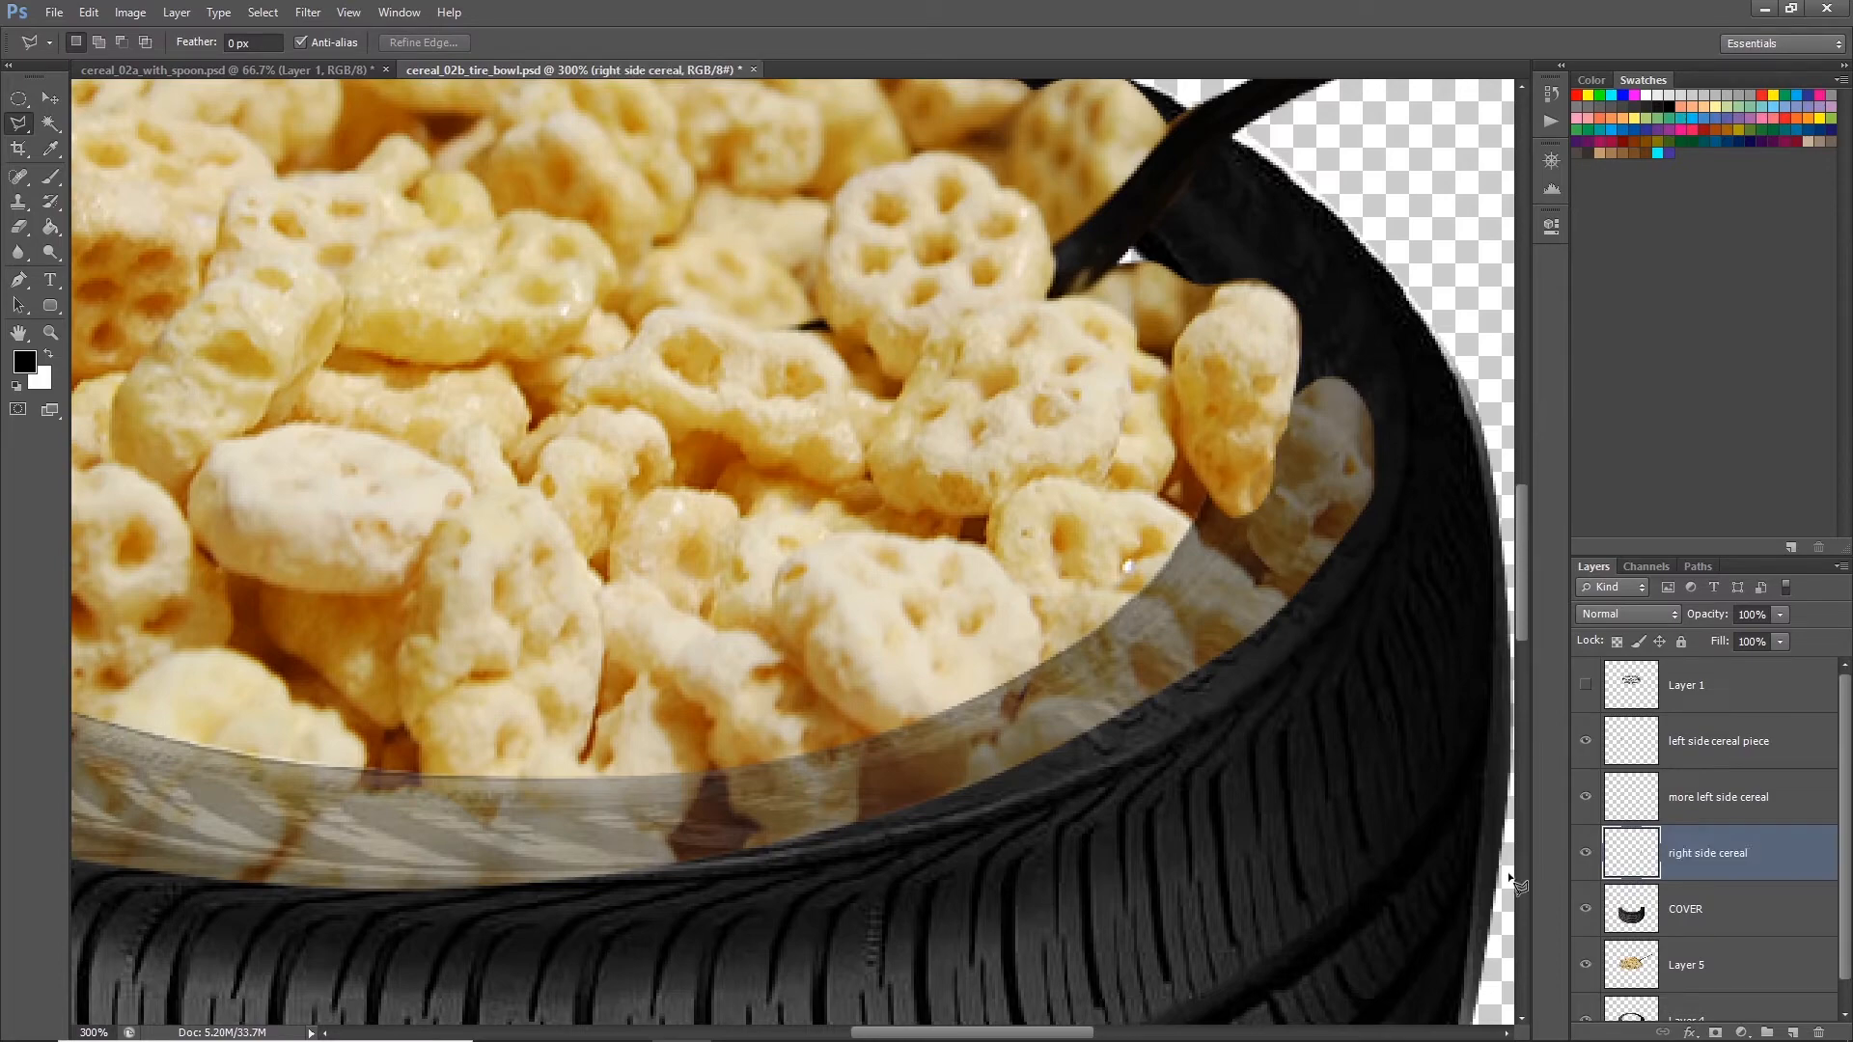
# Step: Set the COVER layer's opacity back to 100% and view the whole tire bowl
pyautogui.hotkey('ctrl', '-')
pyautogui.hotkey('ctrl', '-')
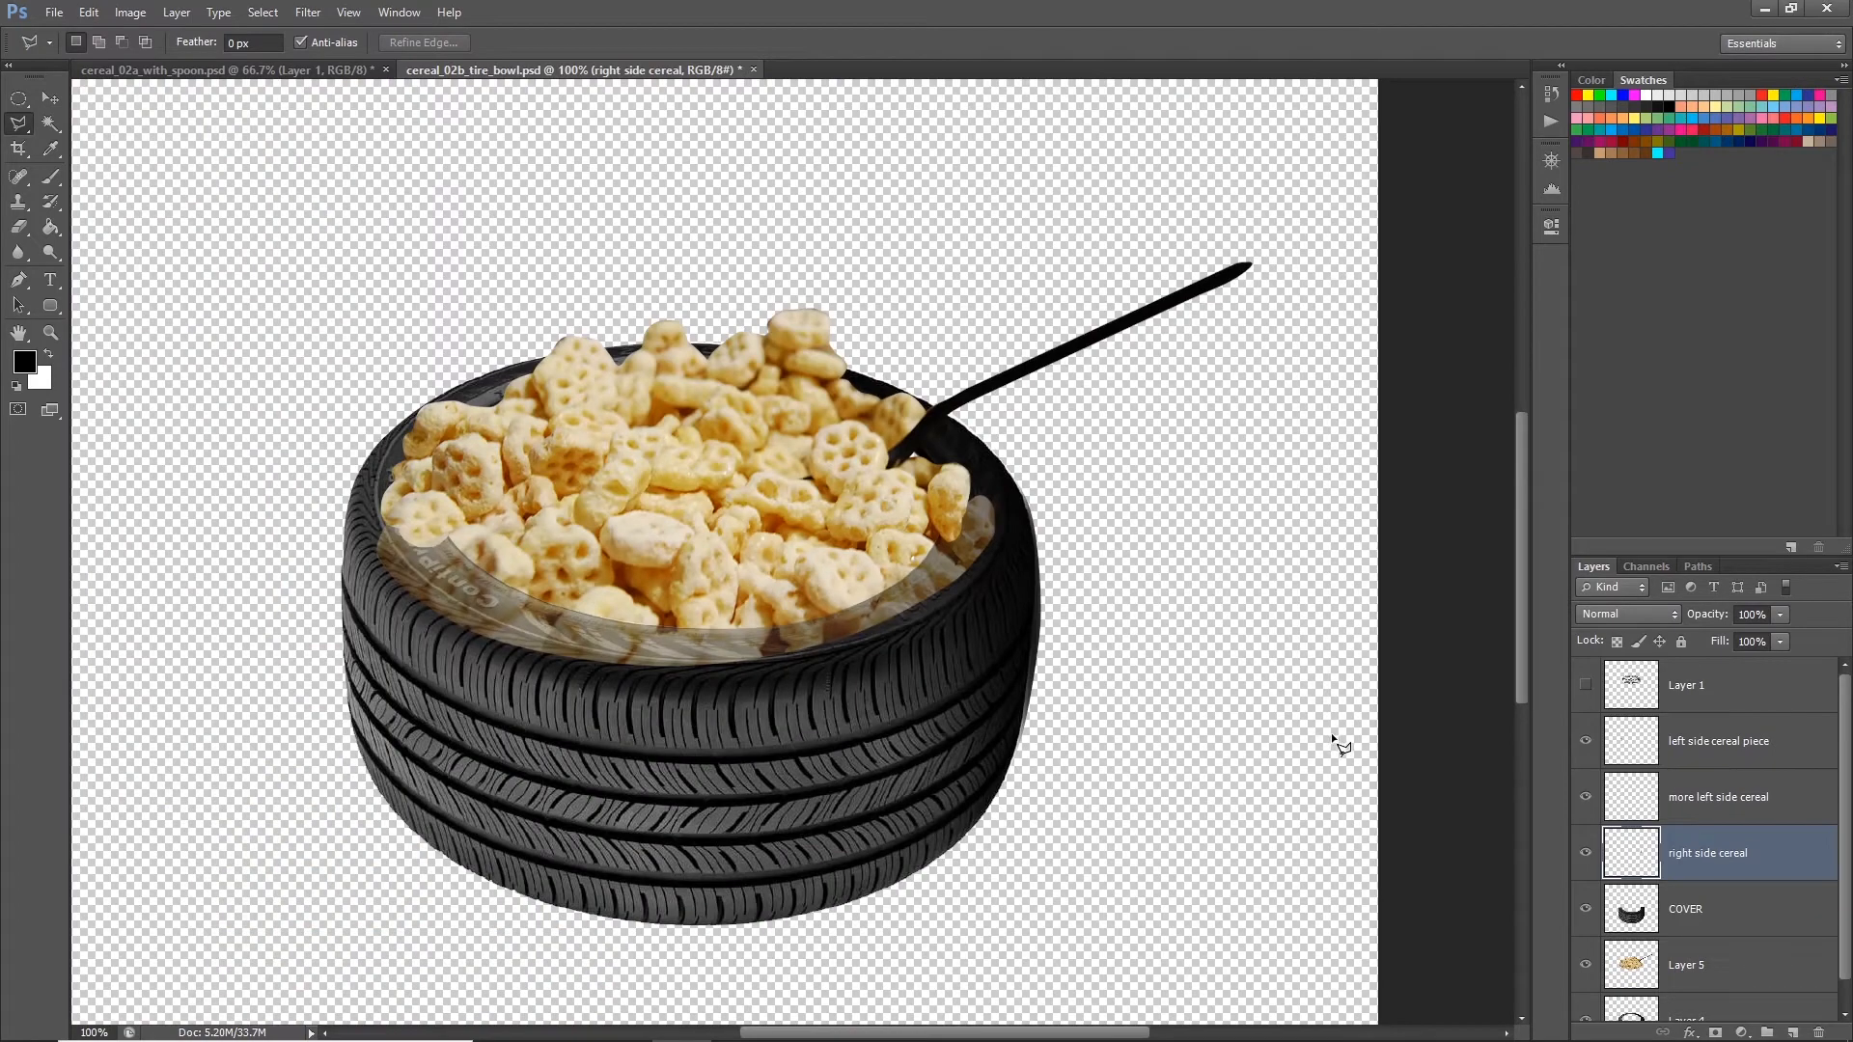
pyautogui.click(1734, 907)
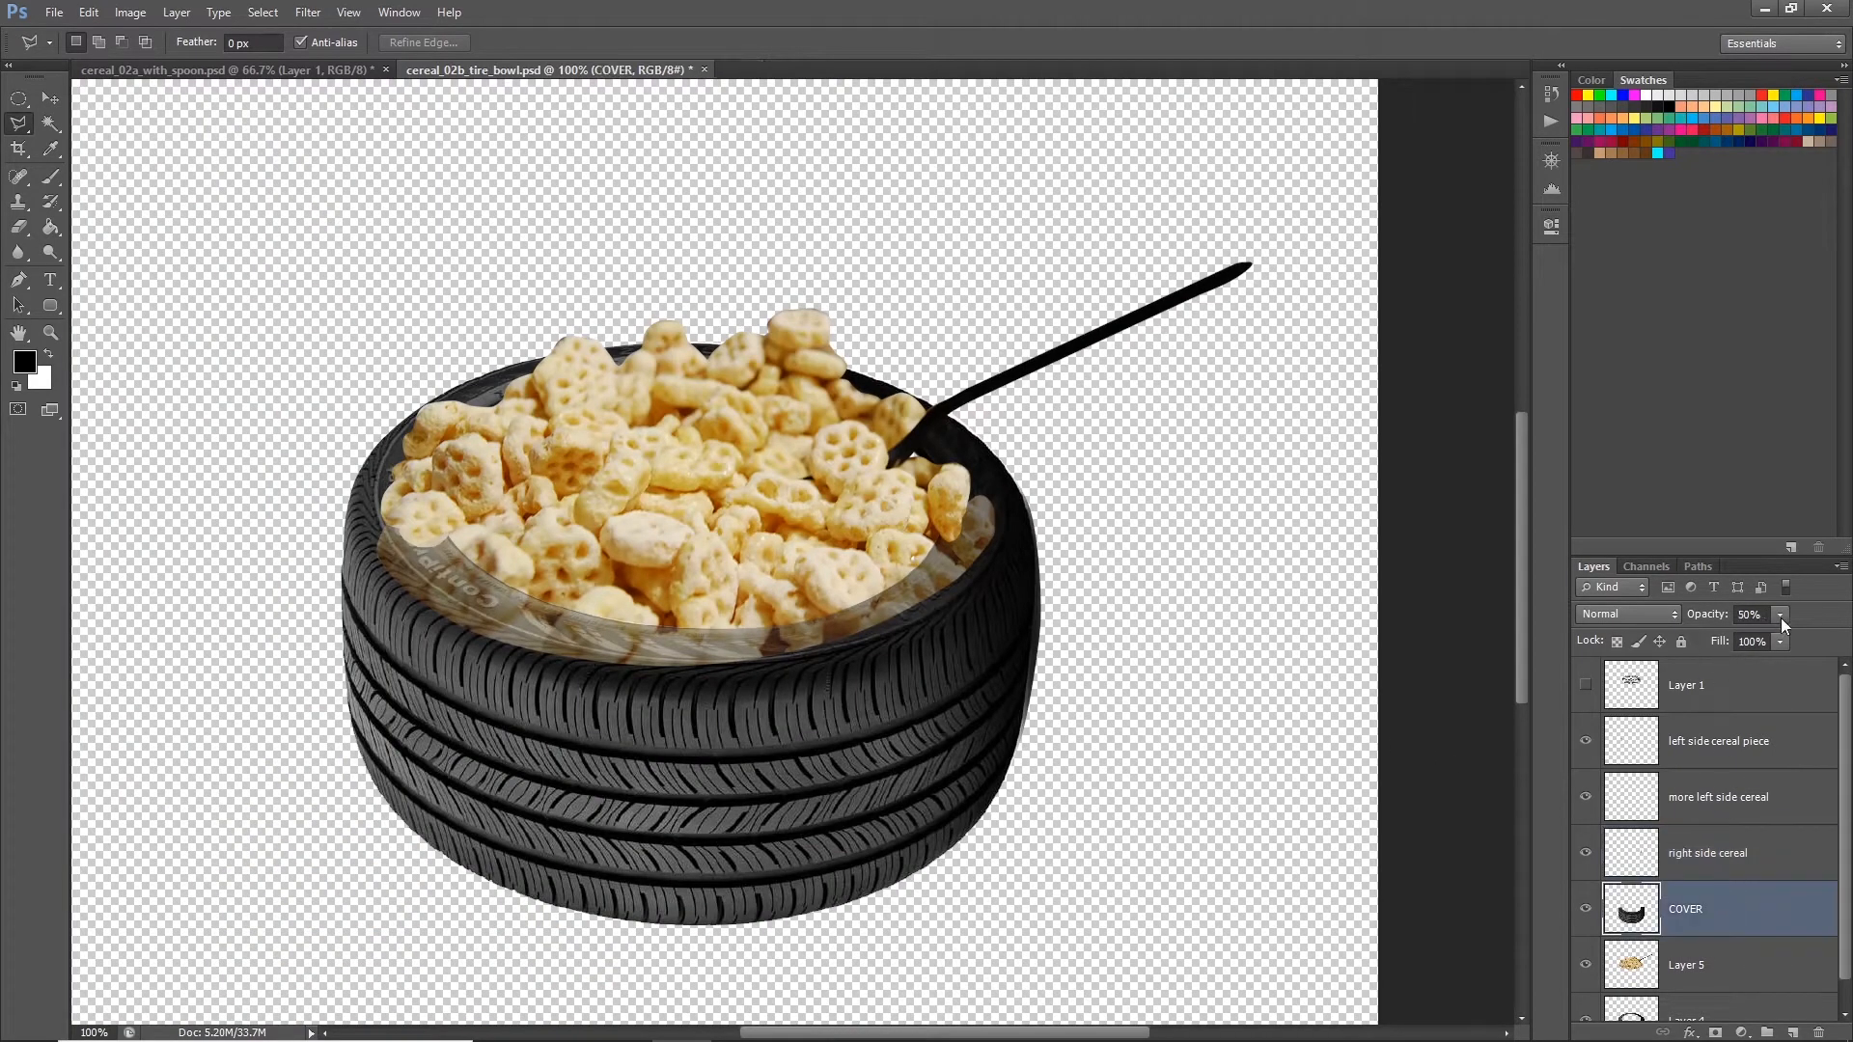
pyautogui.moveTo(1776, 638); pyautogui.dragTo(1829, 639)
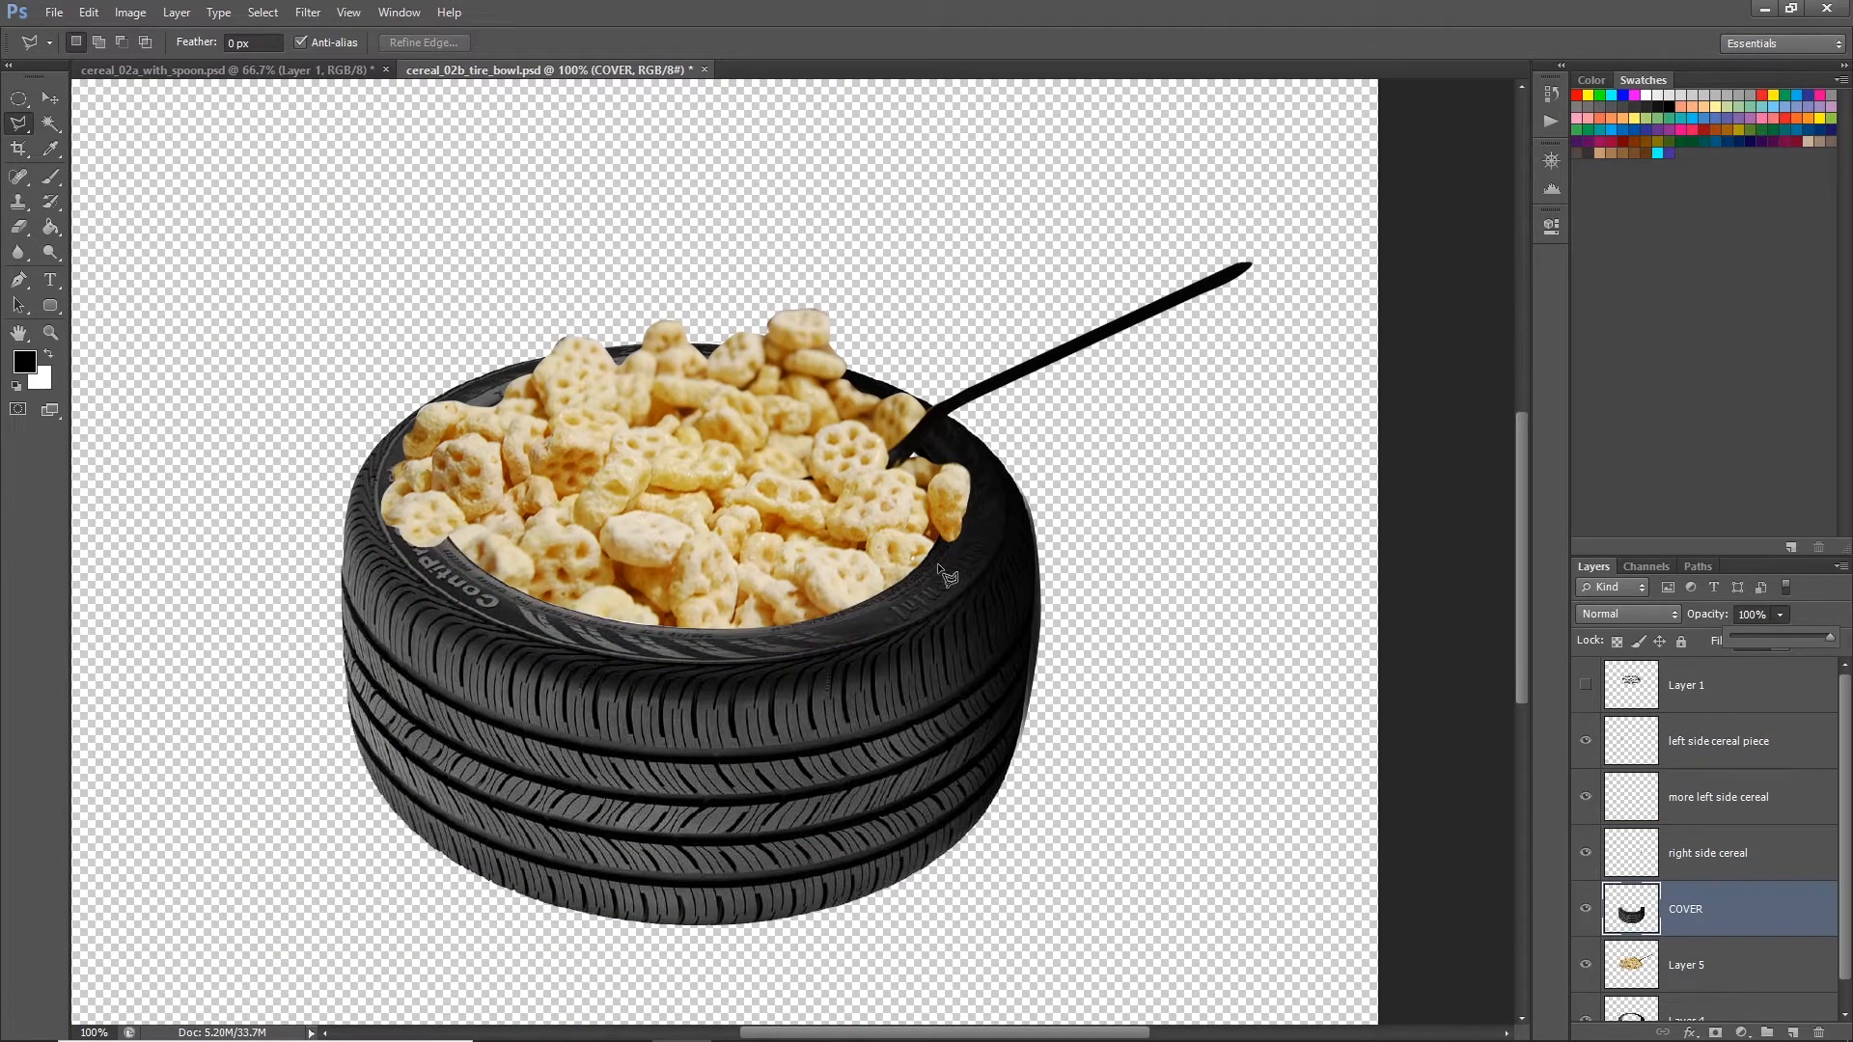
pyautogui.moveTo(958, 545); pyautogui.dragTo(1019, 500)
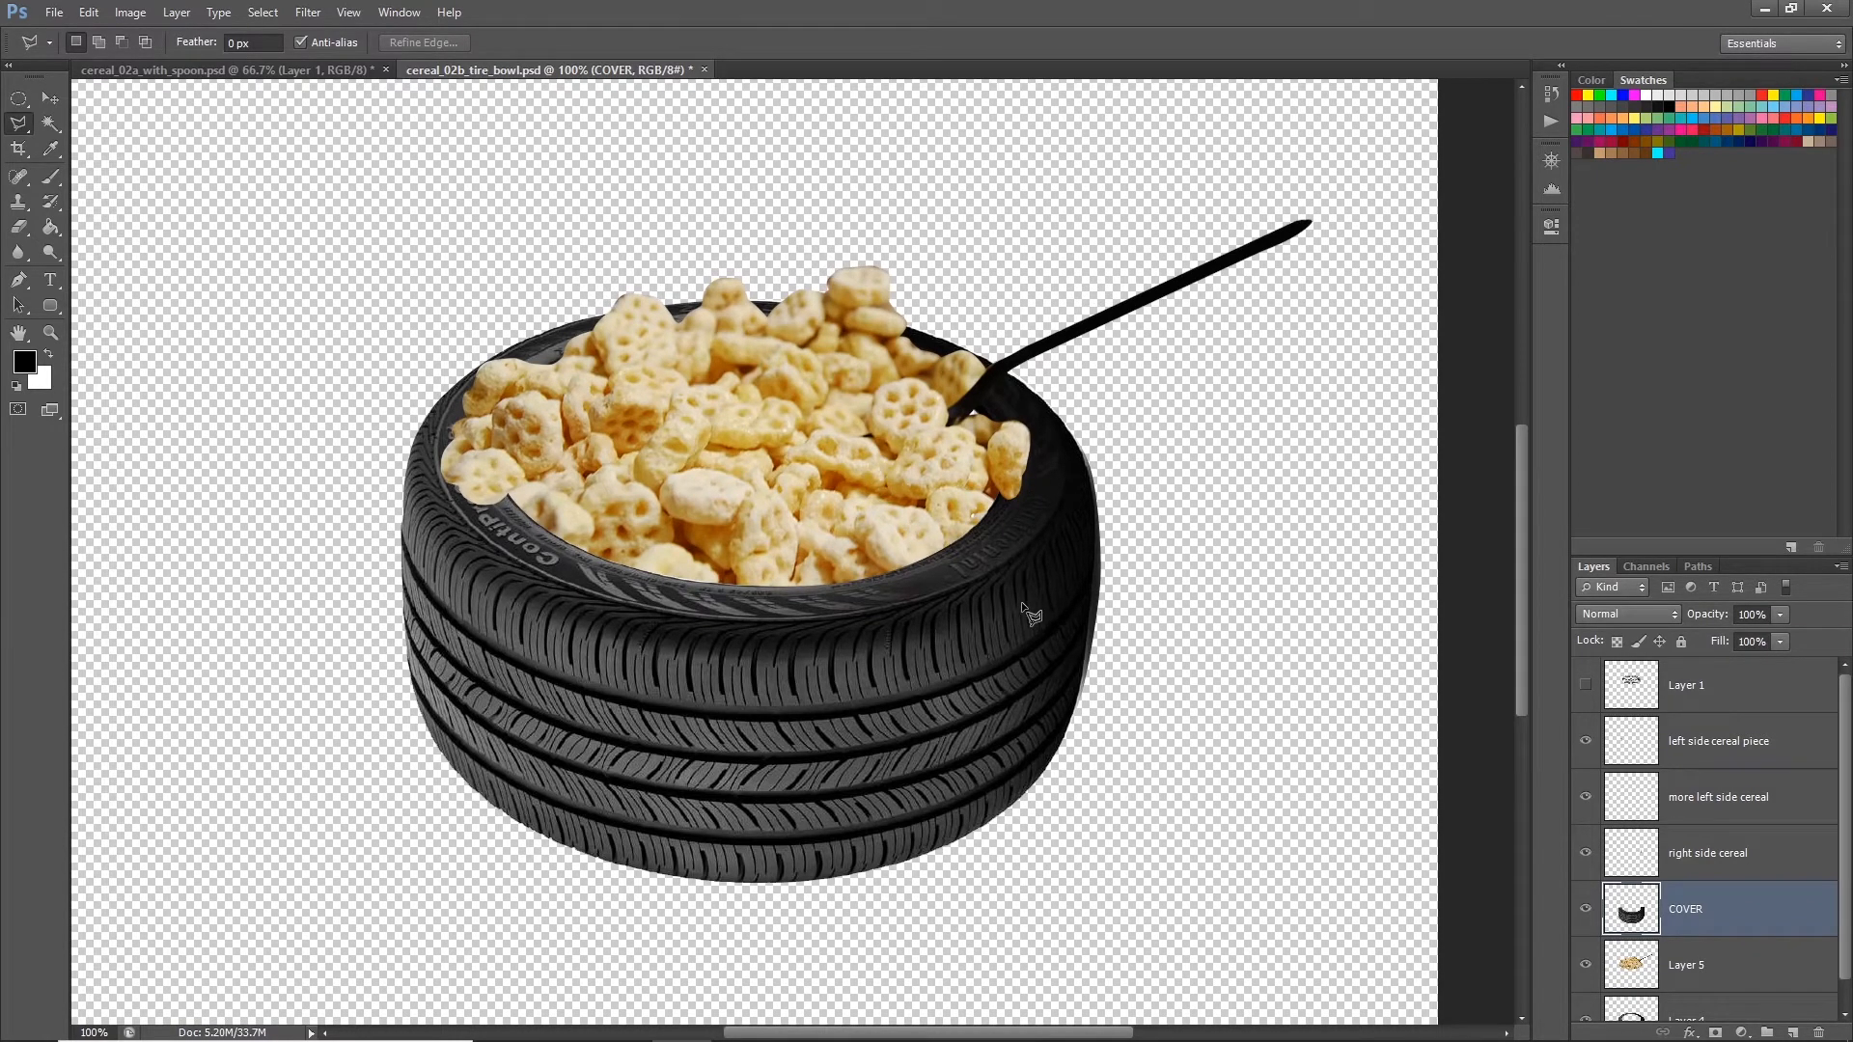
# Step: Hide the three cereal piece layers and show them again to compare the rim with and without the overlapping pieces
pyautogui.click(1585, 852)
pyautogui.click(1585, 740)
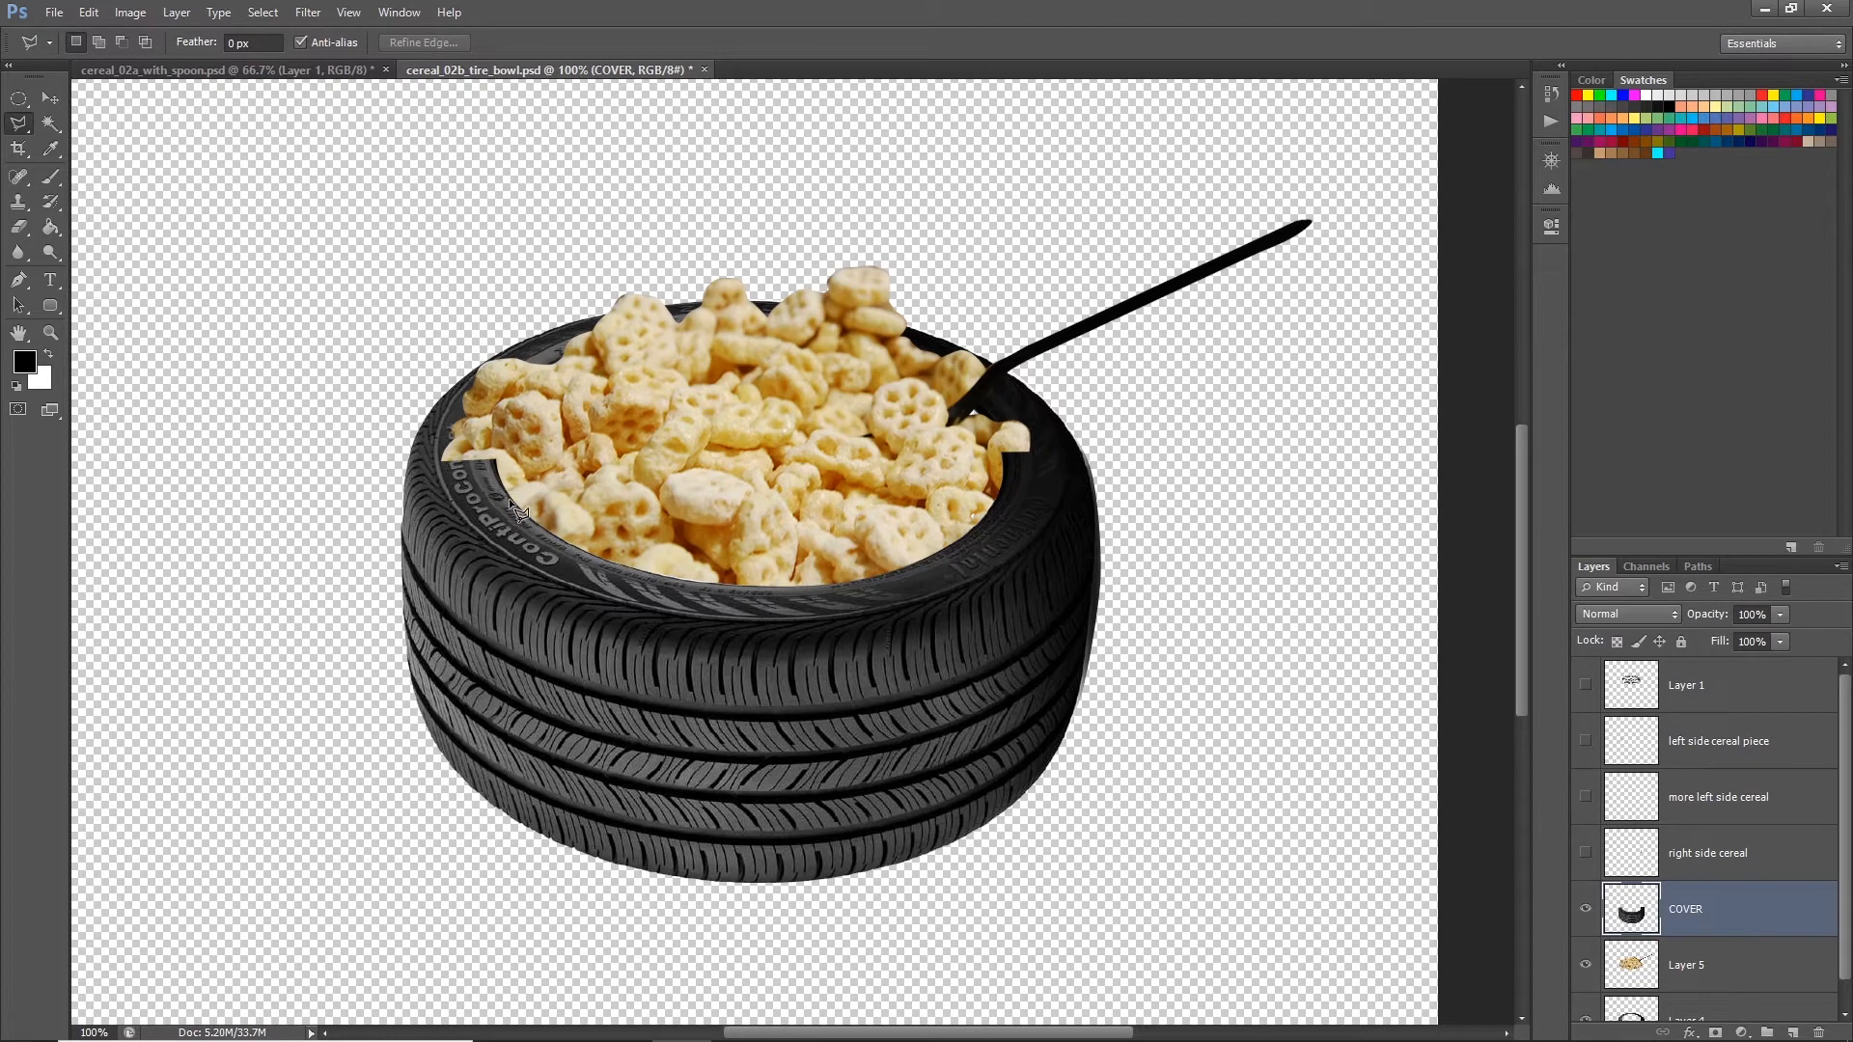
pyautogui.moveTo(1586, 740); pyautogui.dragTo(1579, 855)
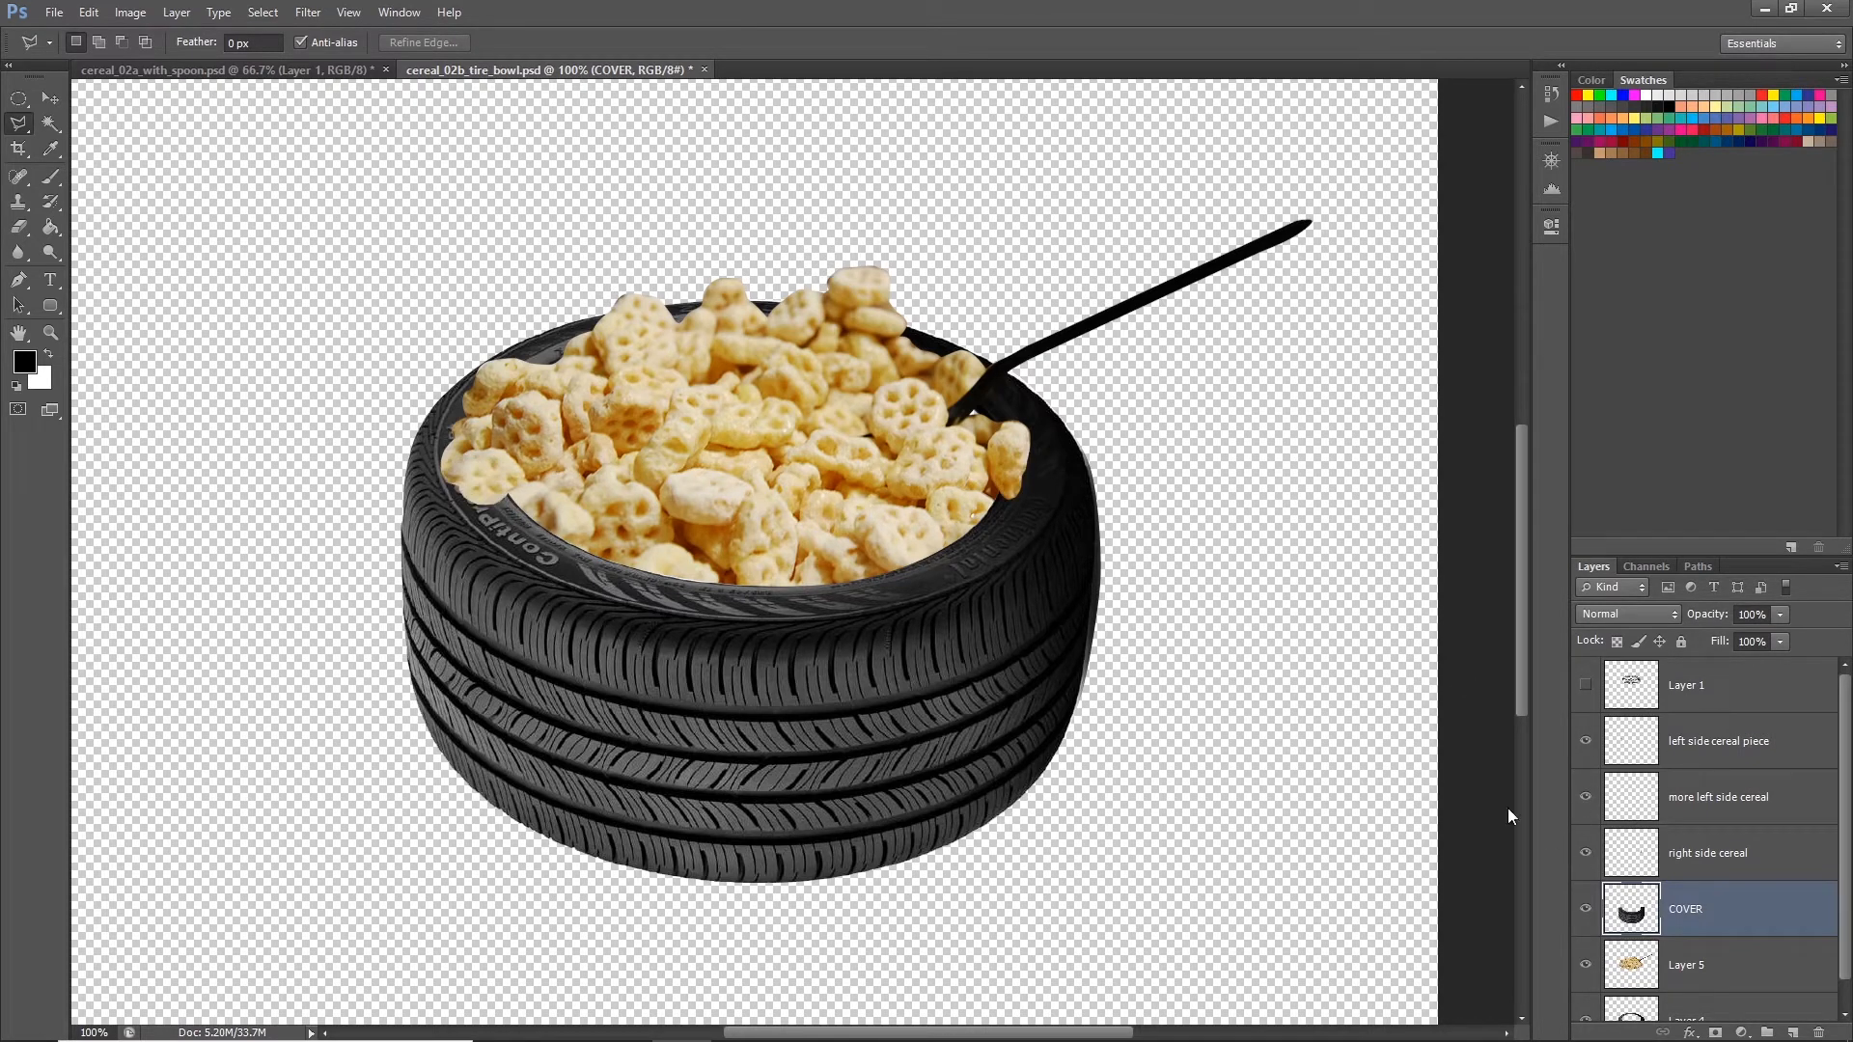
# Step: Switch to the Notepad notes and review the bullets on lowering COVER's opacity and layering pieces over it
pyautogui.hotkey('alt', 'Tab')
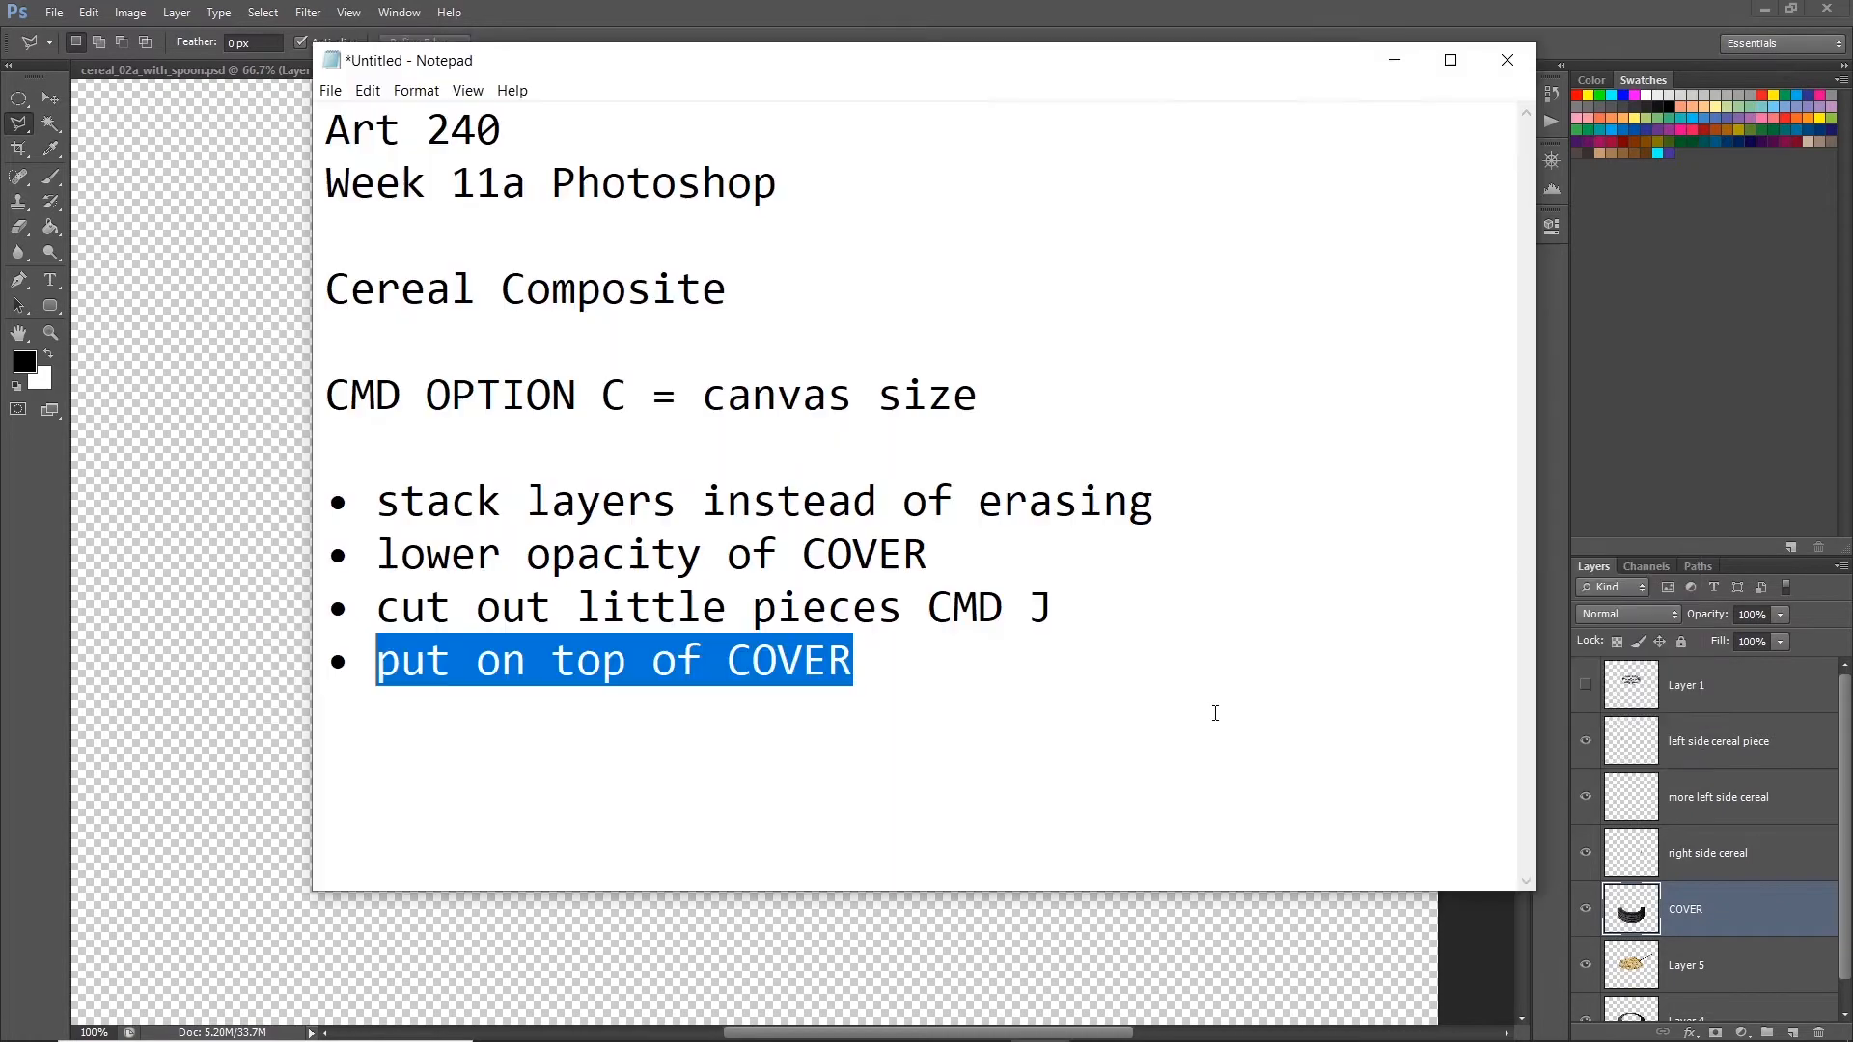
pyautogui.click(935, 670)
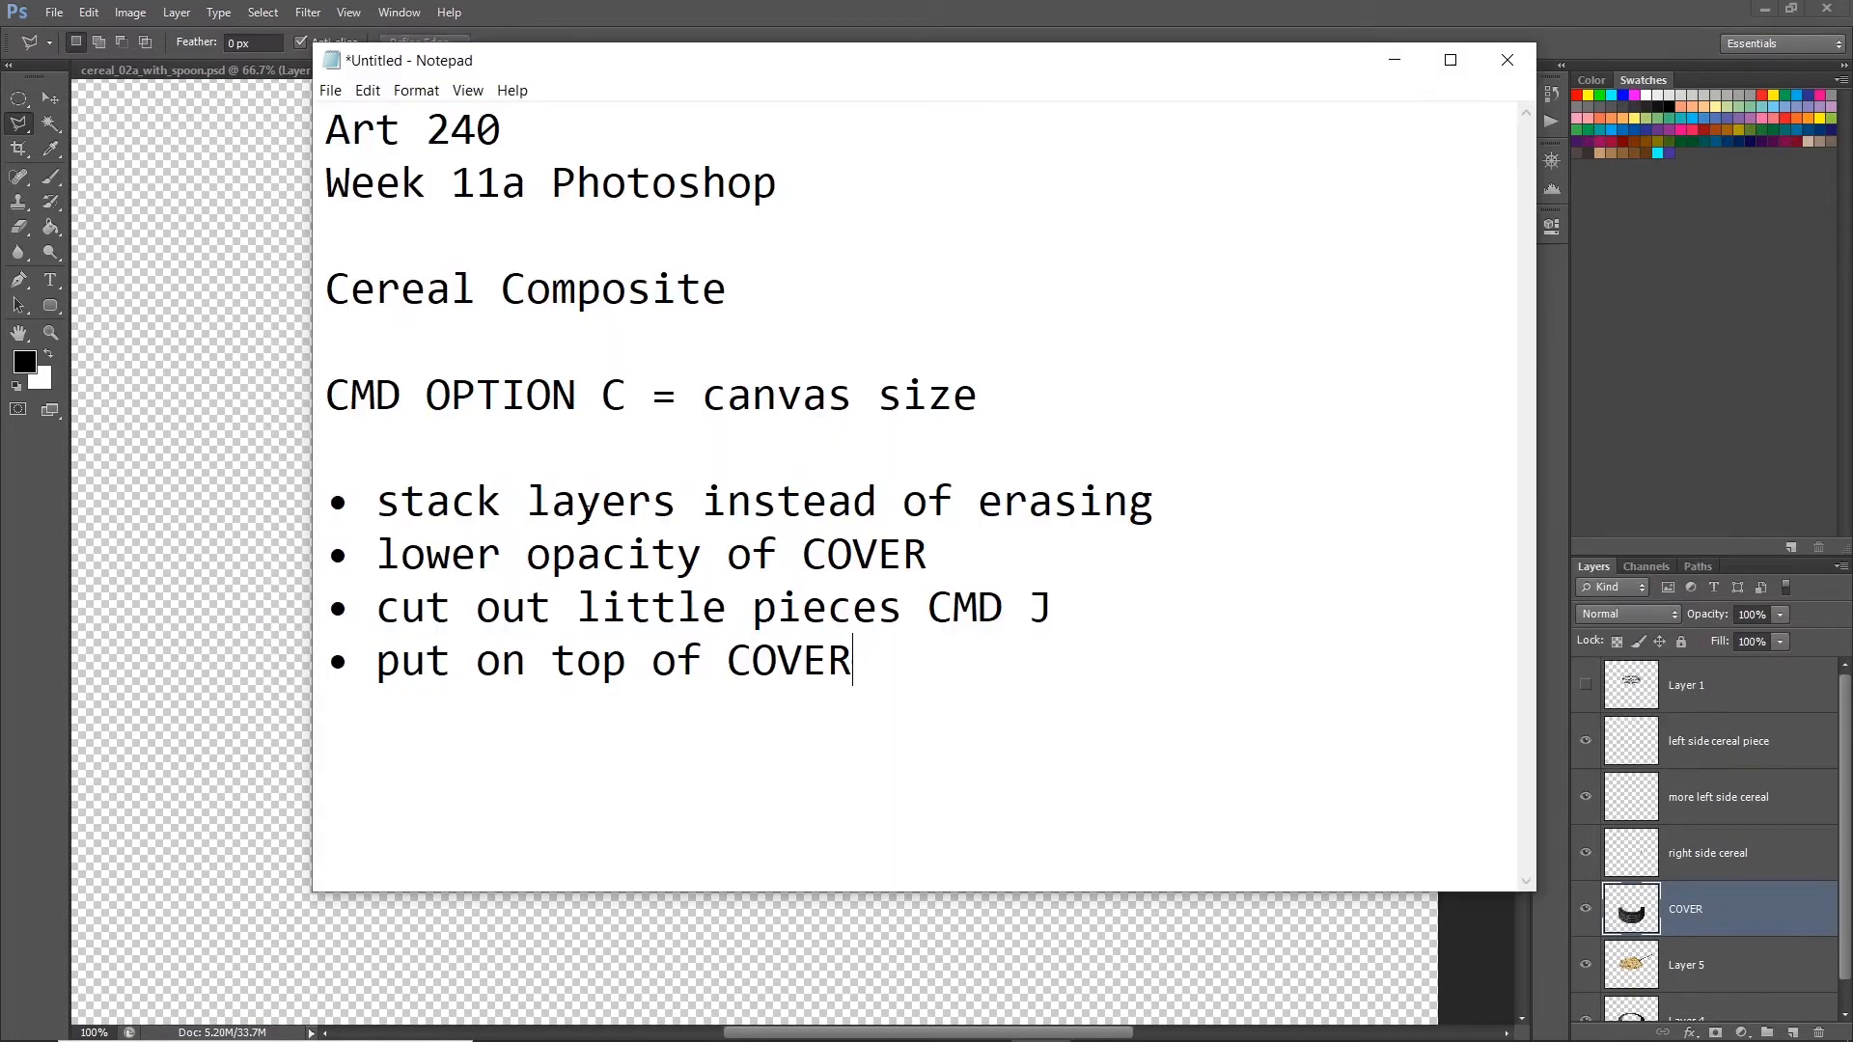
pyautogui.moveTo(925, 557); pyautogui.dragTo(371, 556)
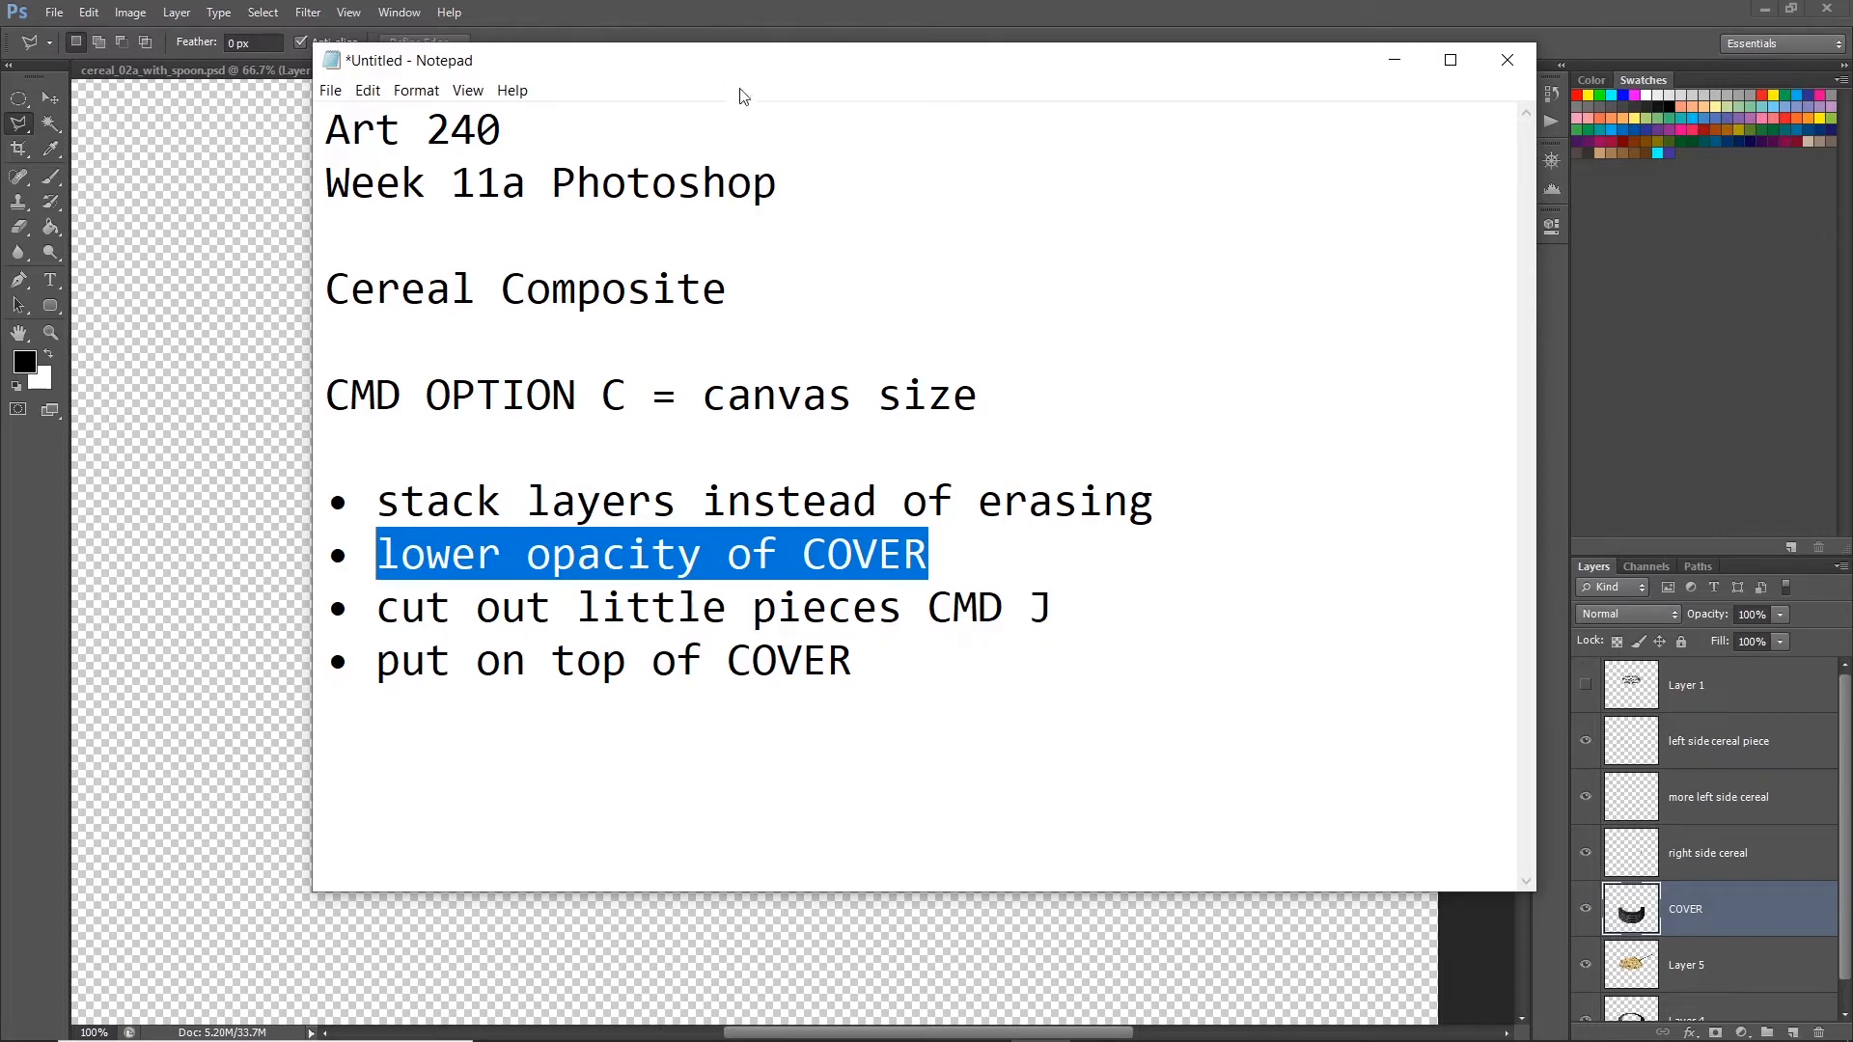
pyautogui.click(896, 668)
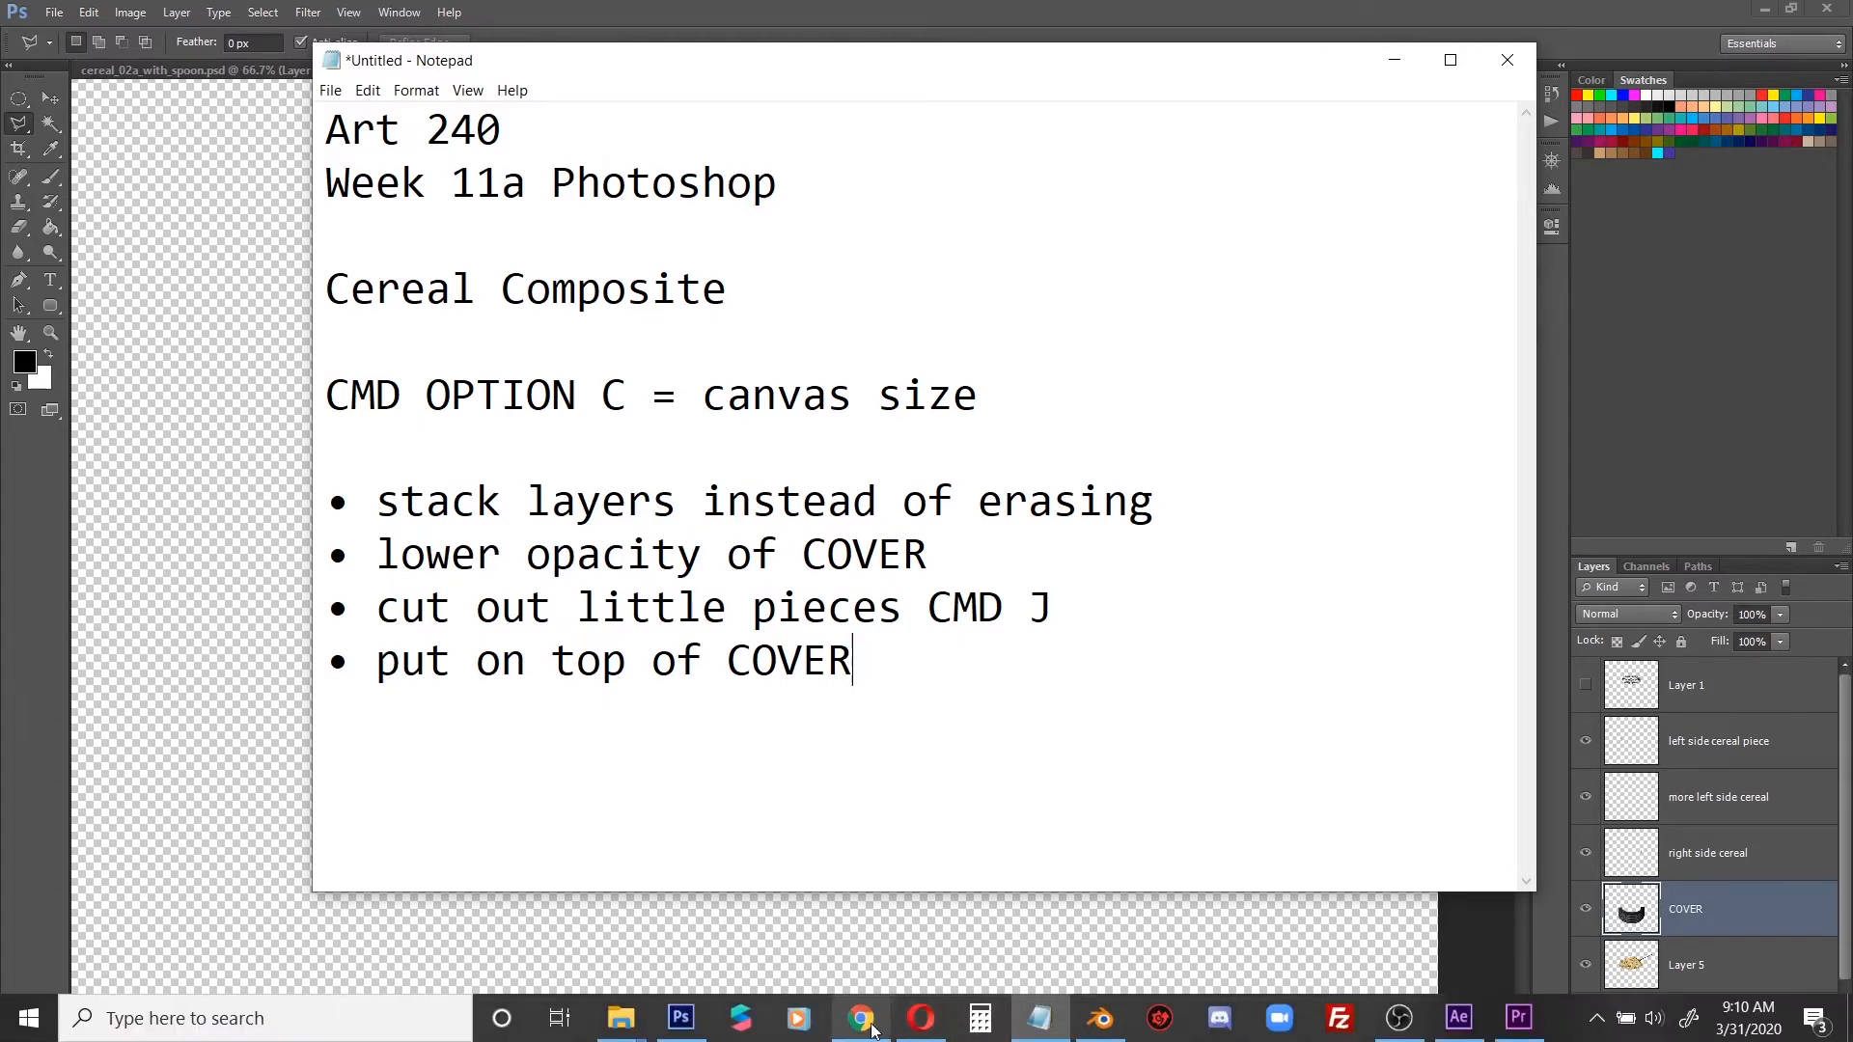
# Step: Switch to Chrome and search Google Images for "trash can" in a new tab
pyautogui.click(862, 1031)
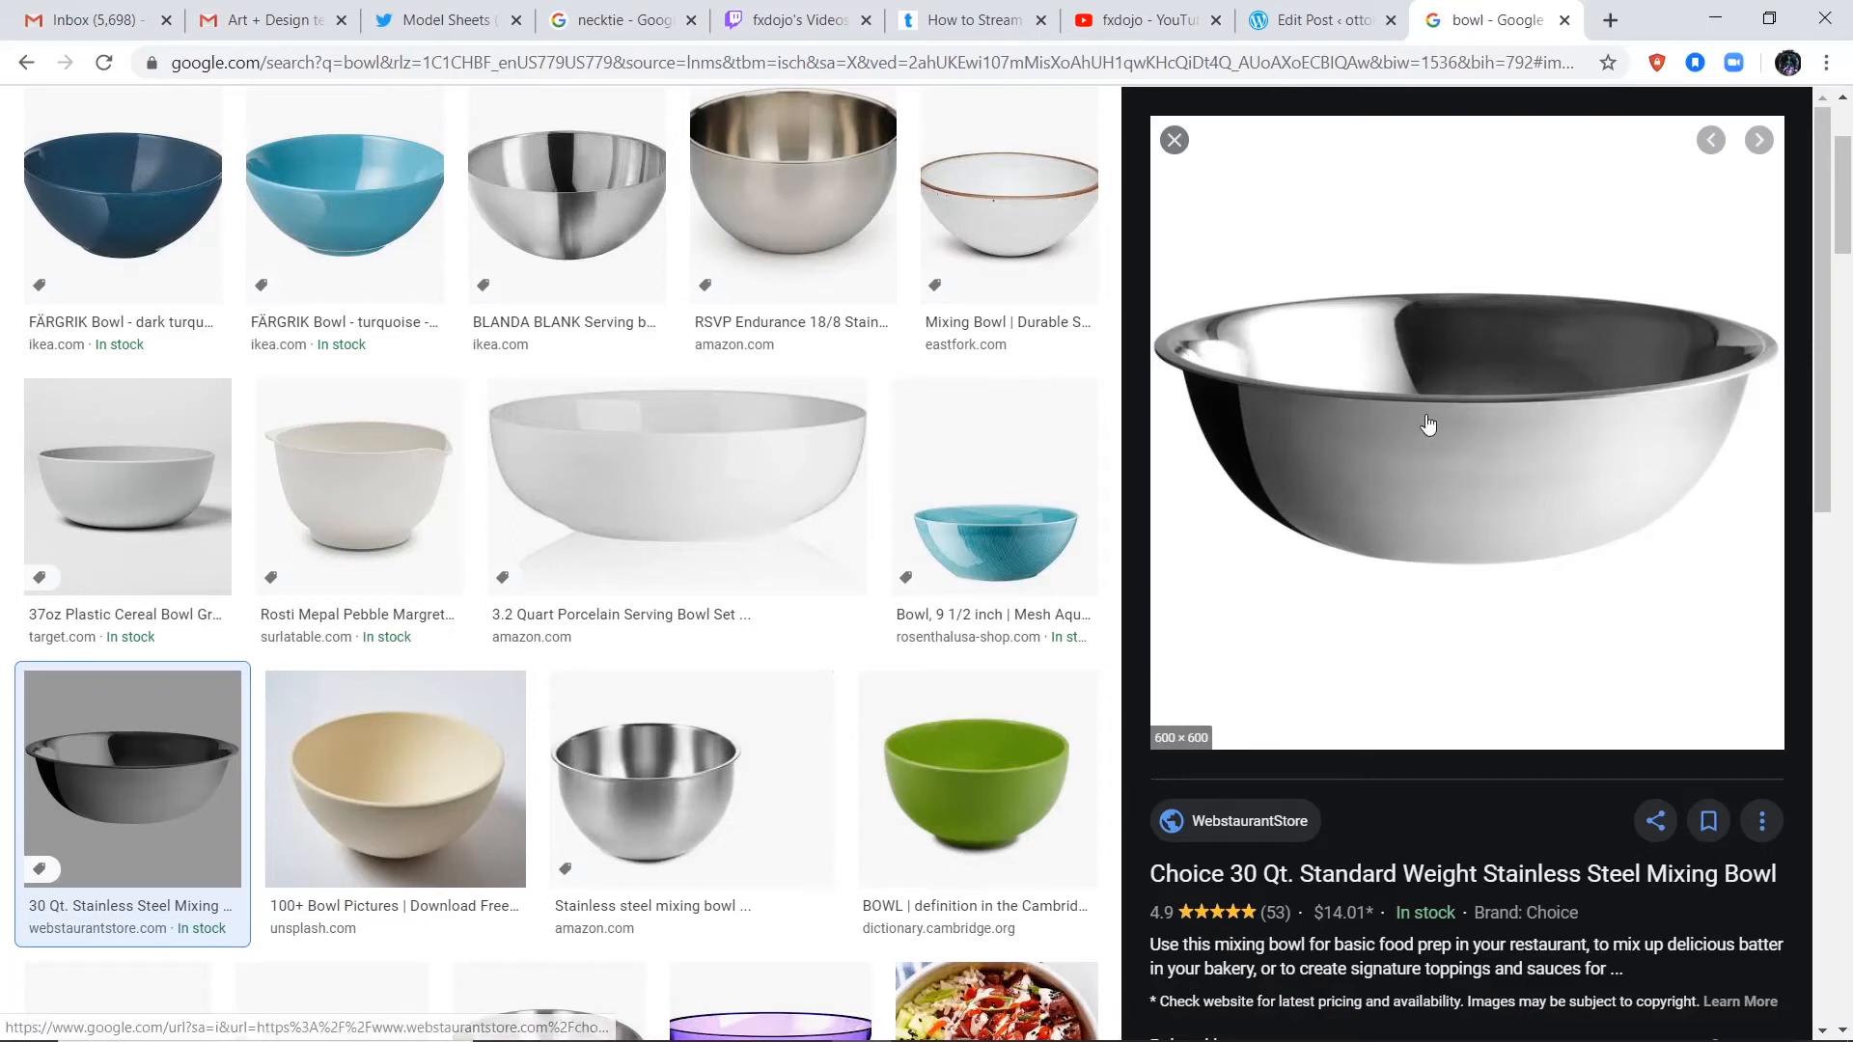
pyautogui.rightClick(1427, 417)
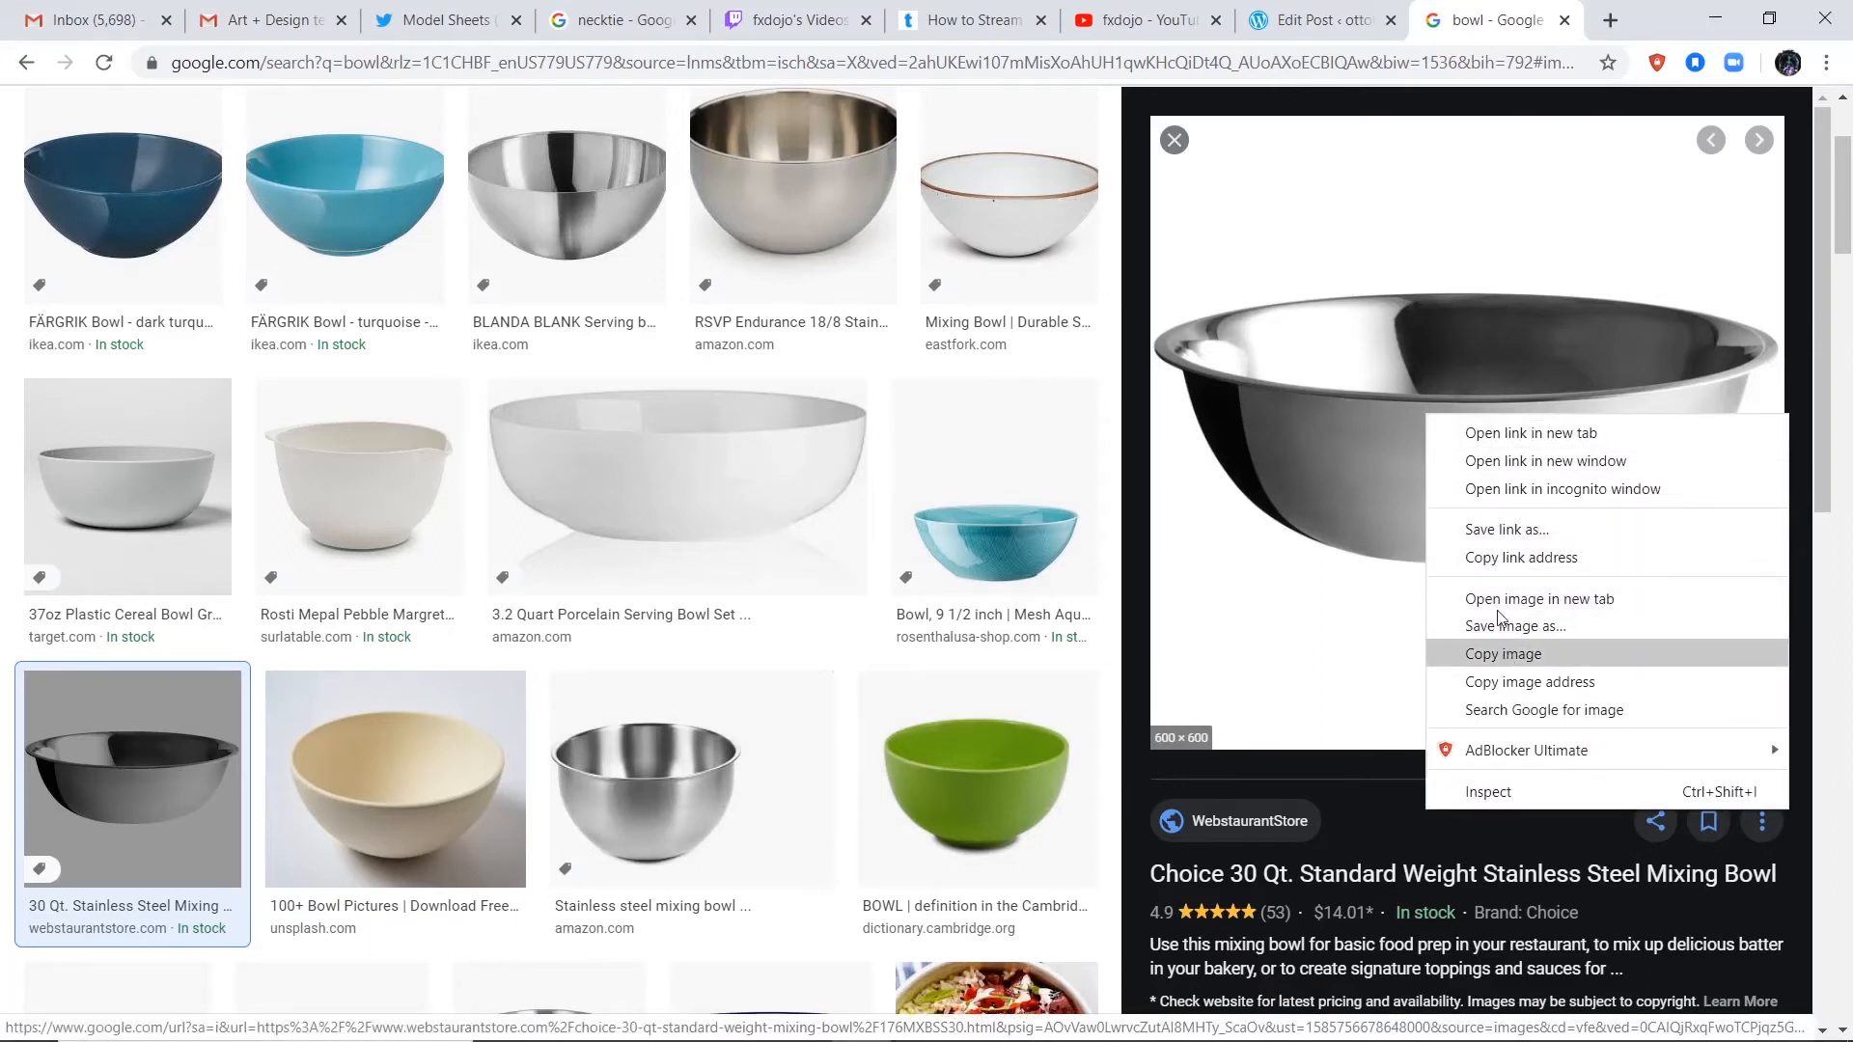
pyautogui.click(1610, 27)
pyautogui.click(1610, 27)
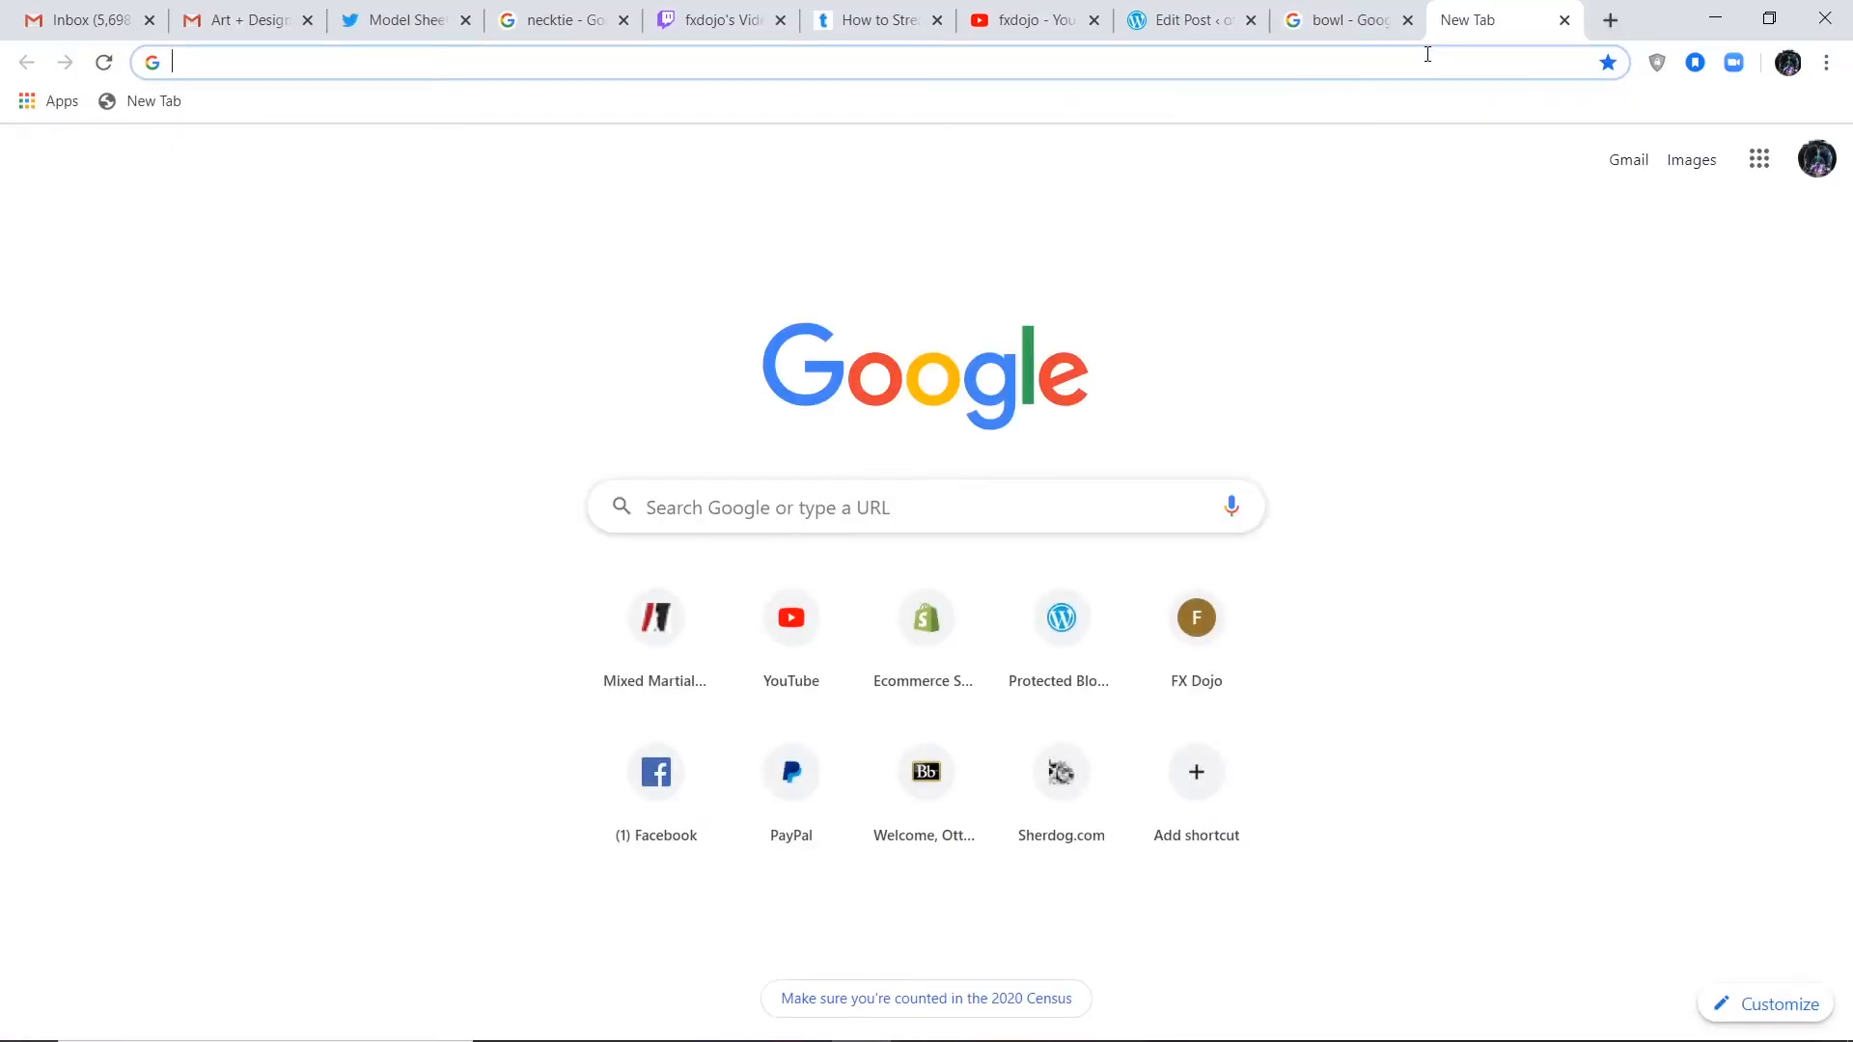
pyautogui.write('trash')
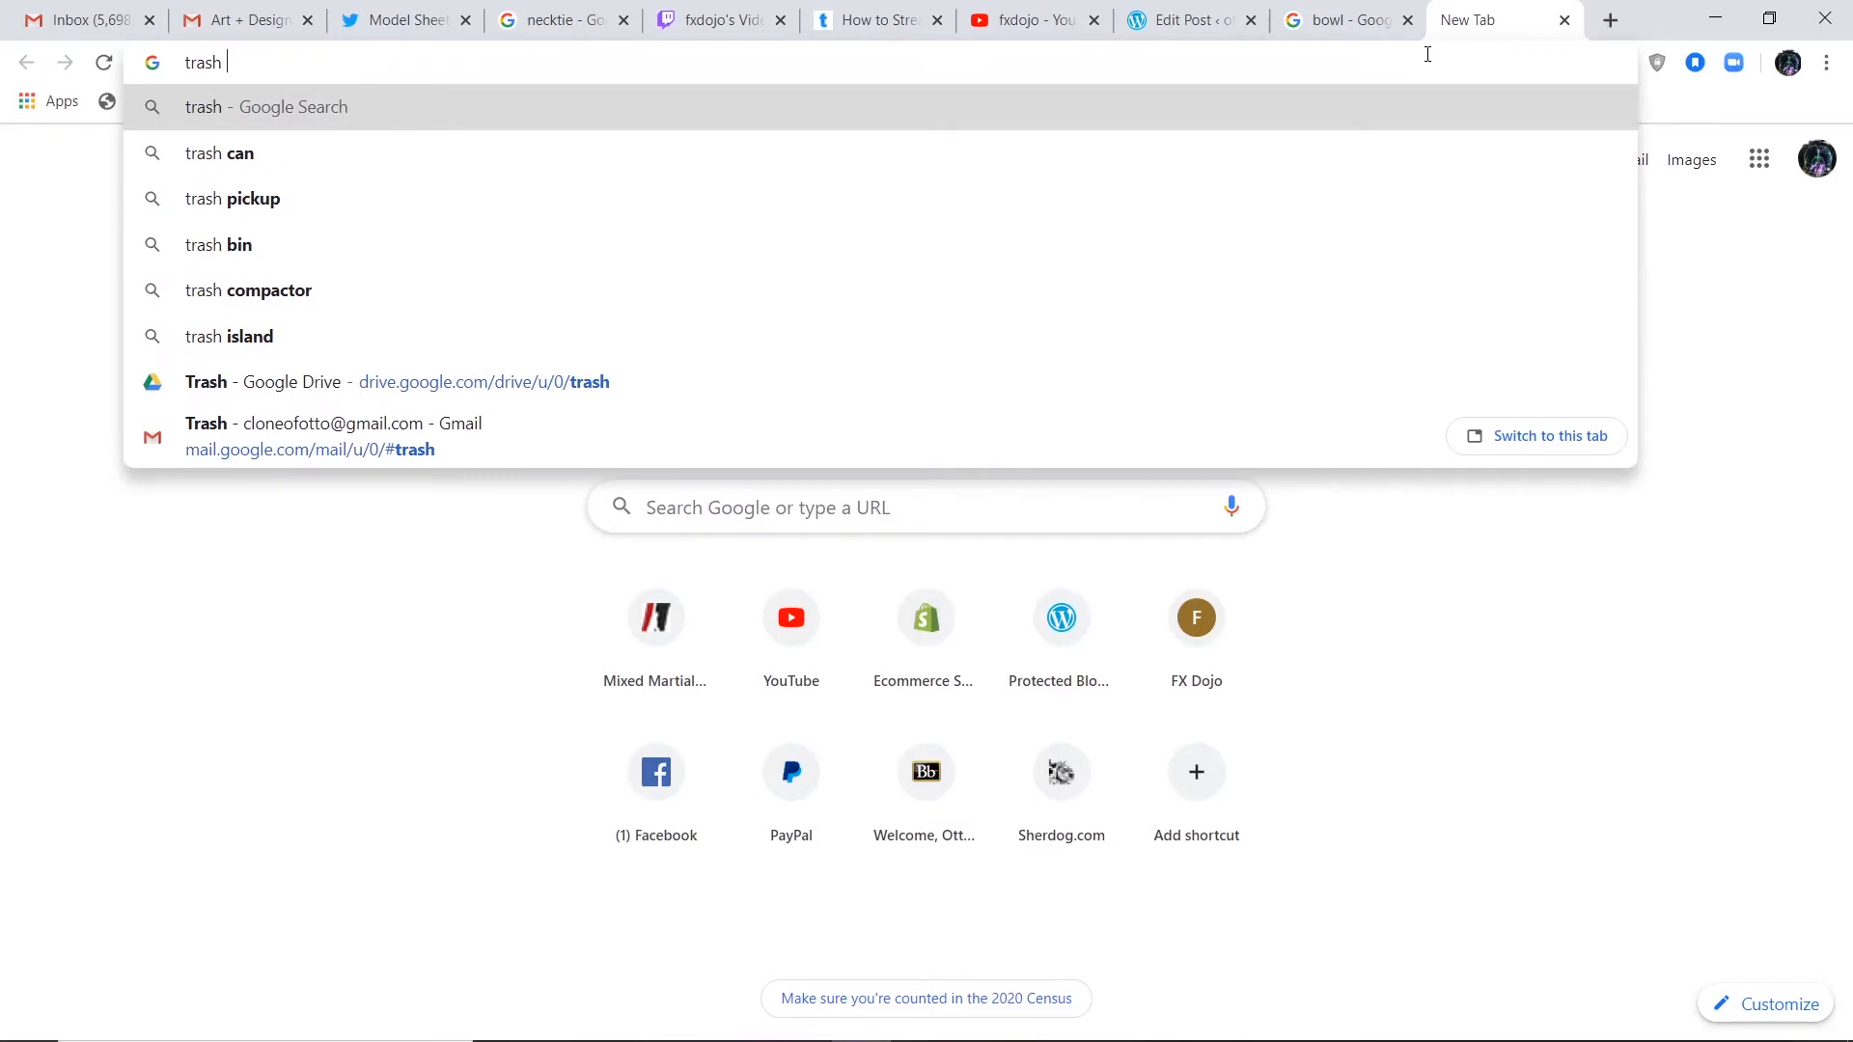
pyautogui.write(' can')
pyautogui.press('Return')
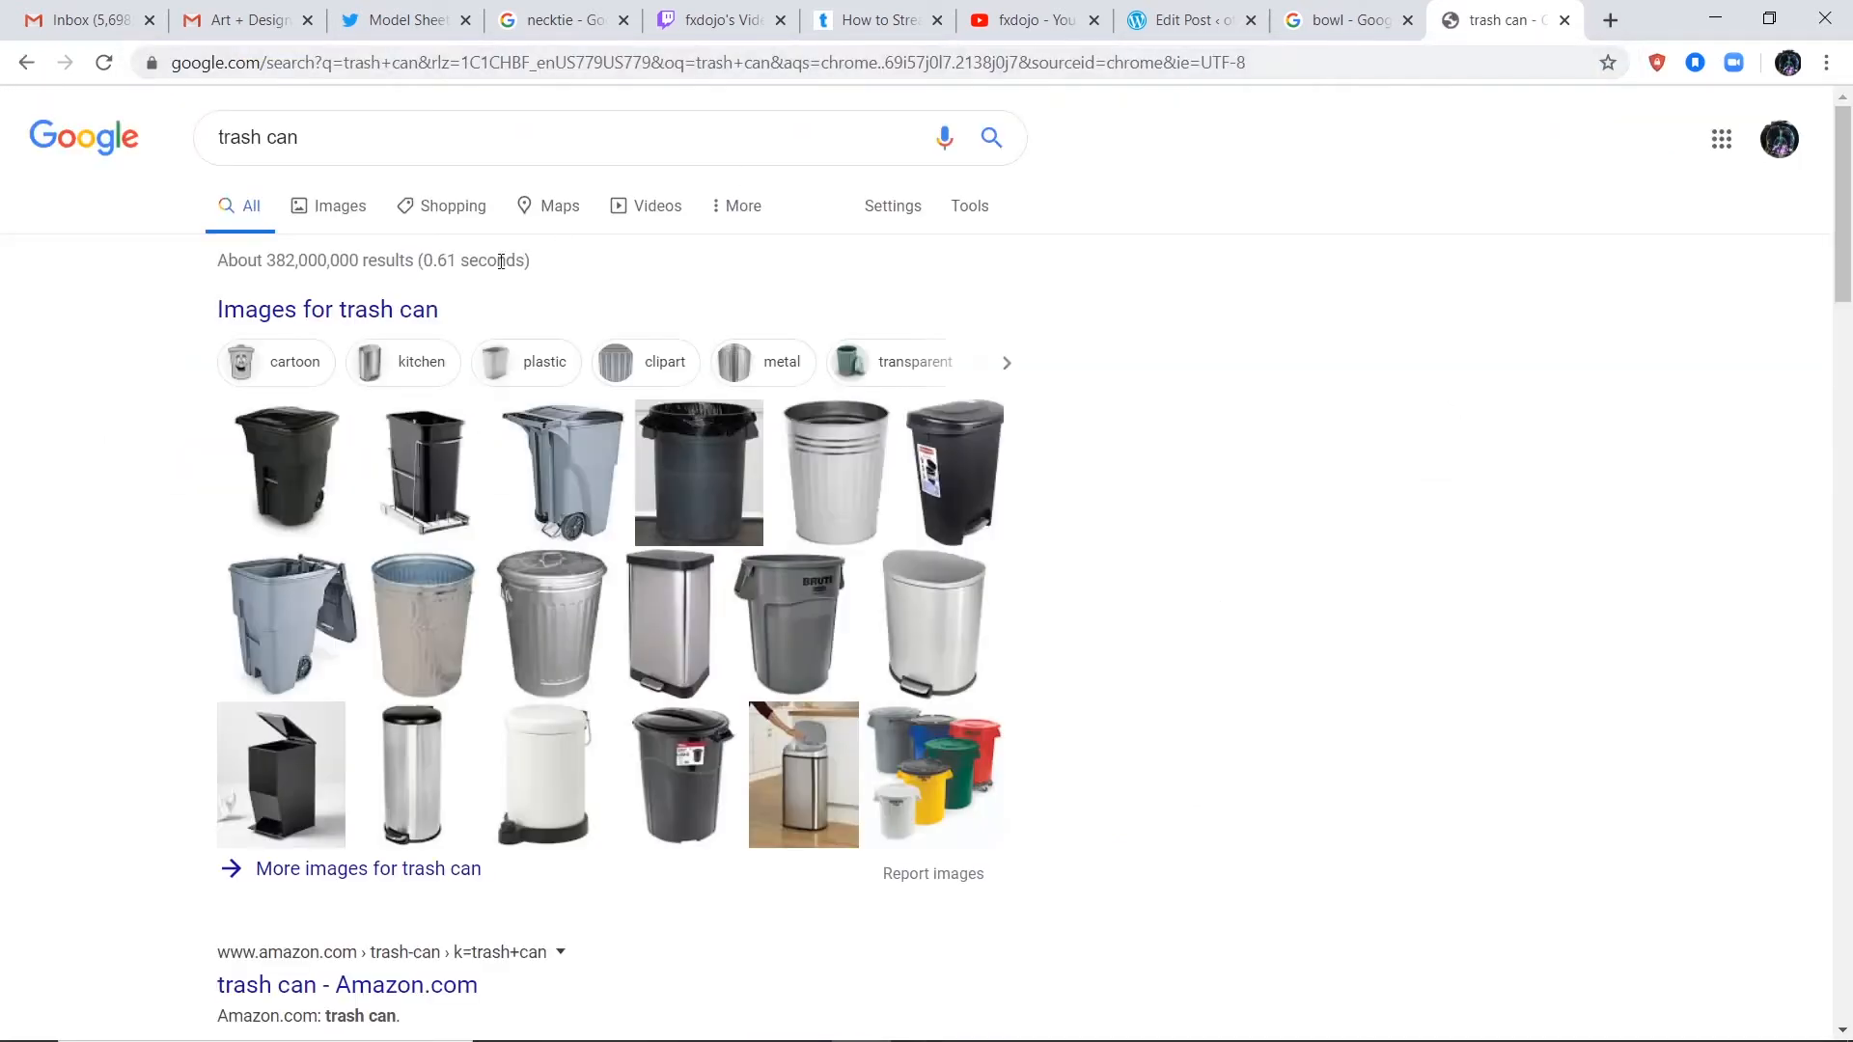
pyautogui.click(331, 205)
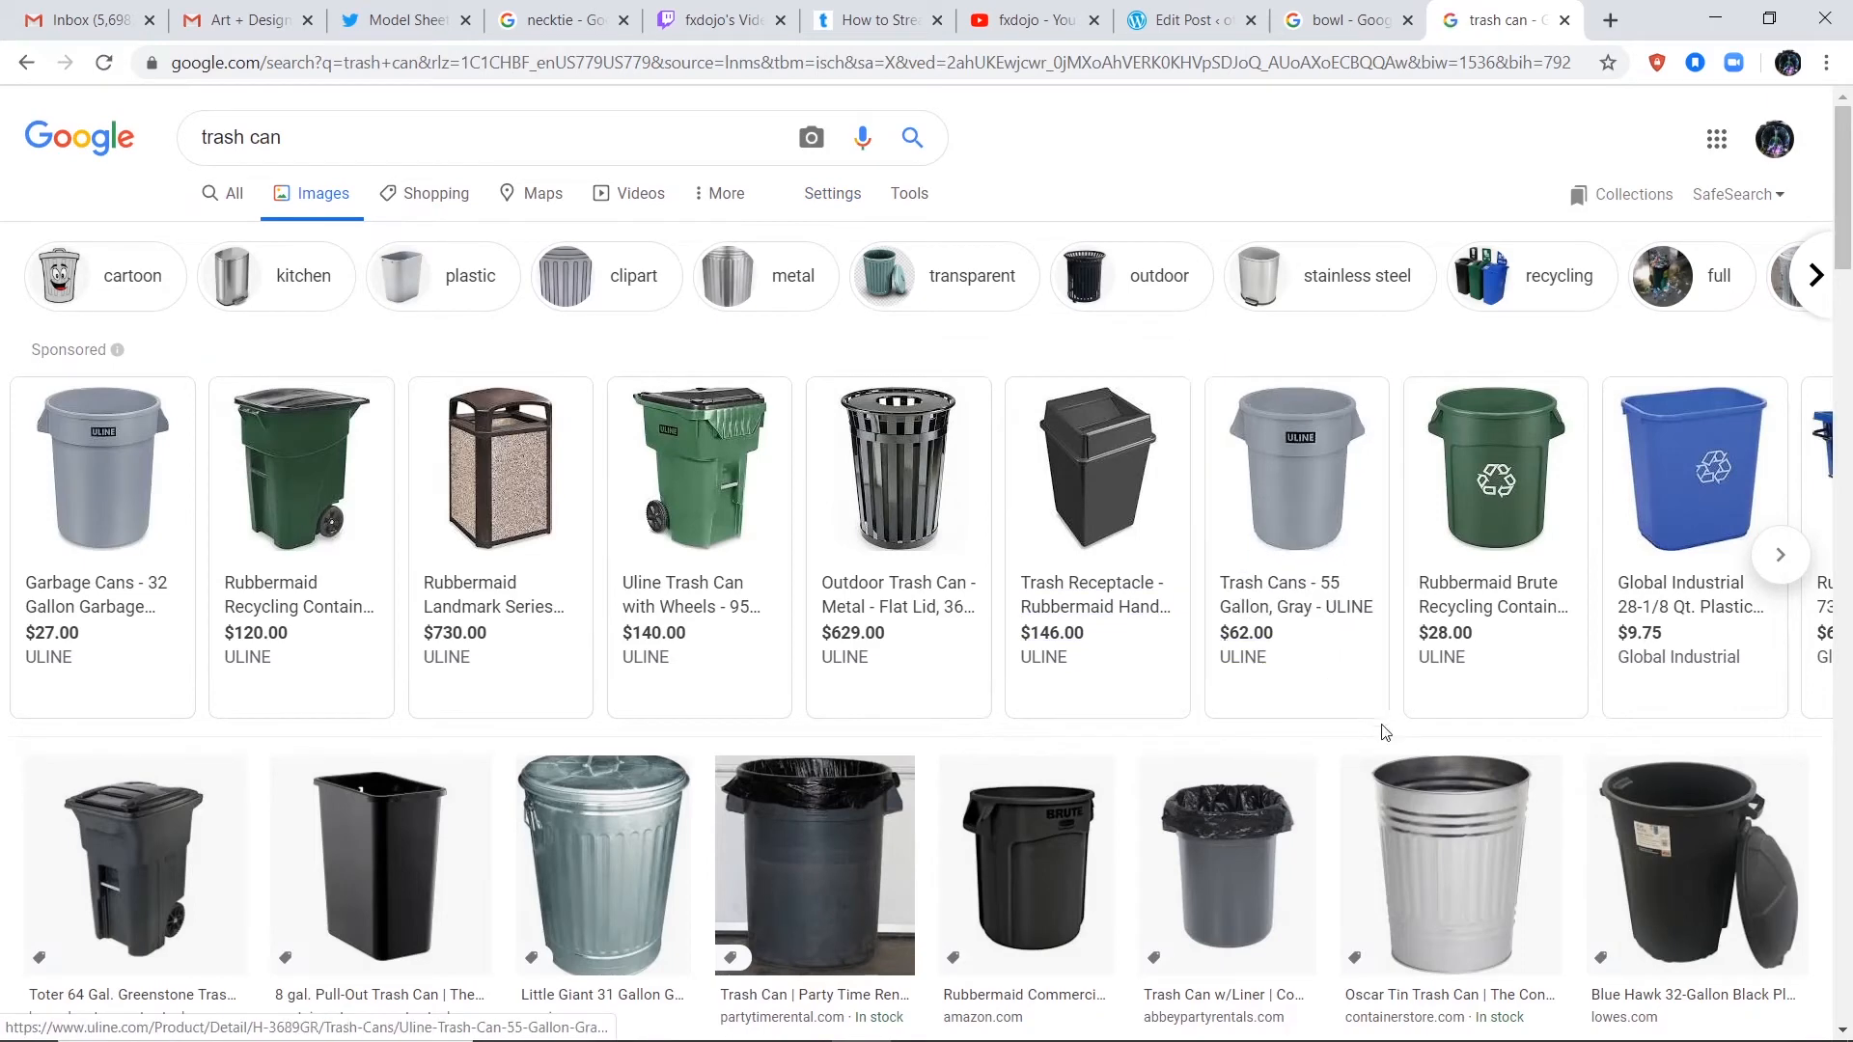
# Step: Open the Party Time Rental image of the black-lined trash can and copy it
pyautogui.click(830, 832)
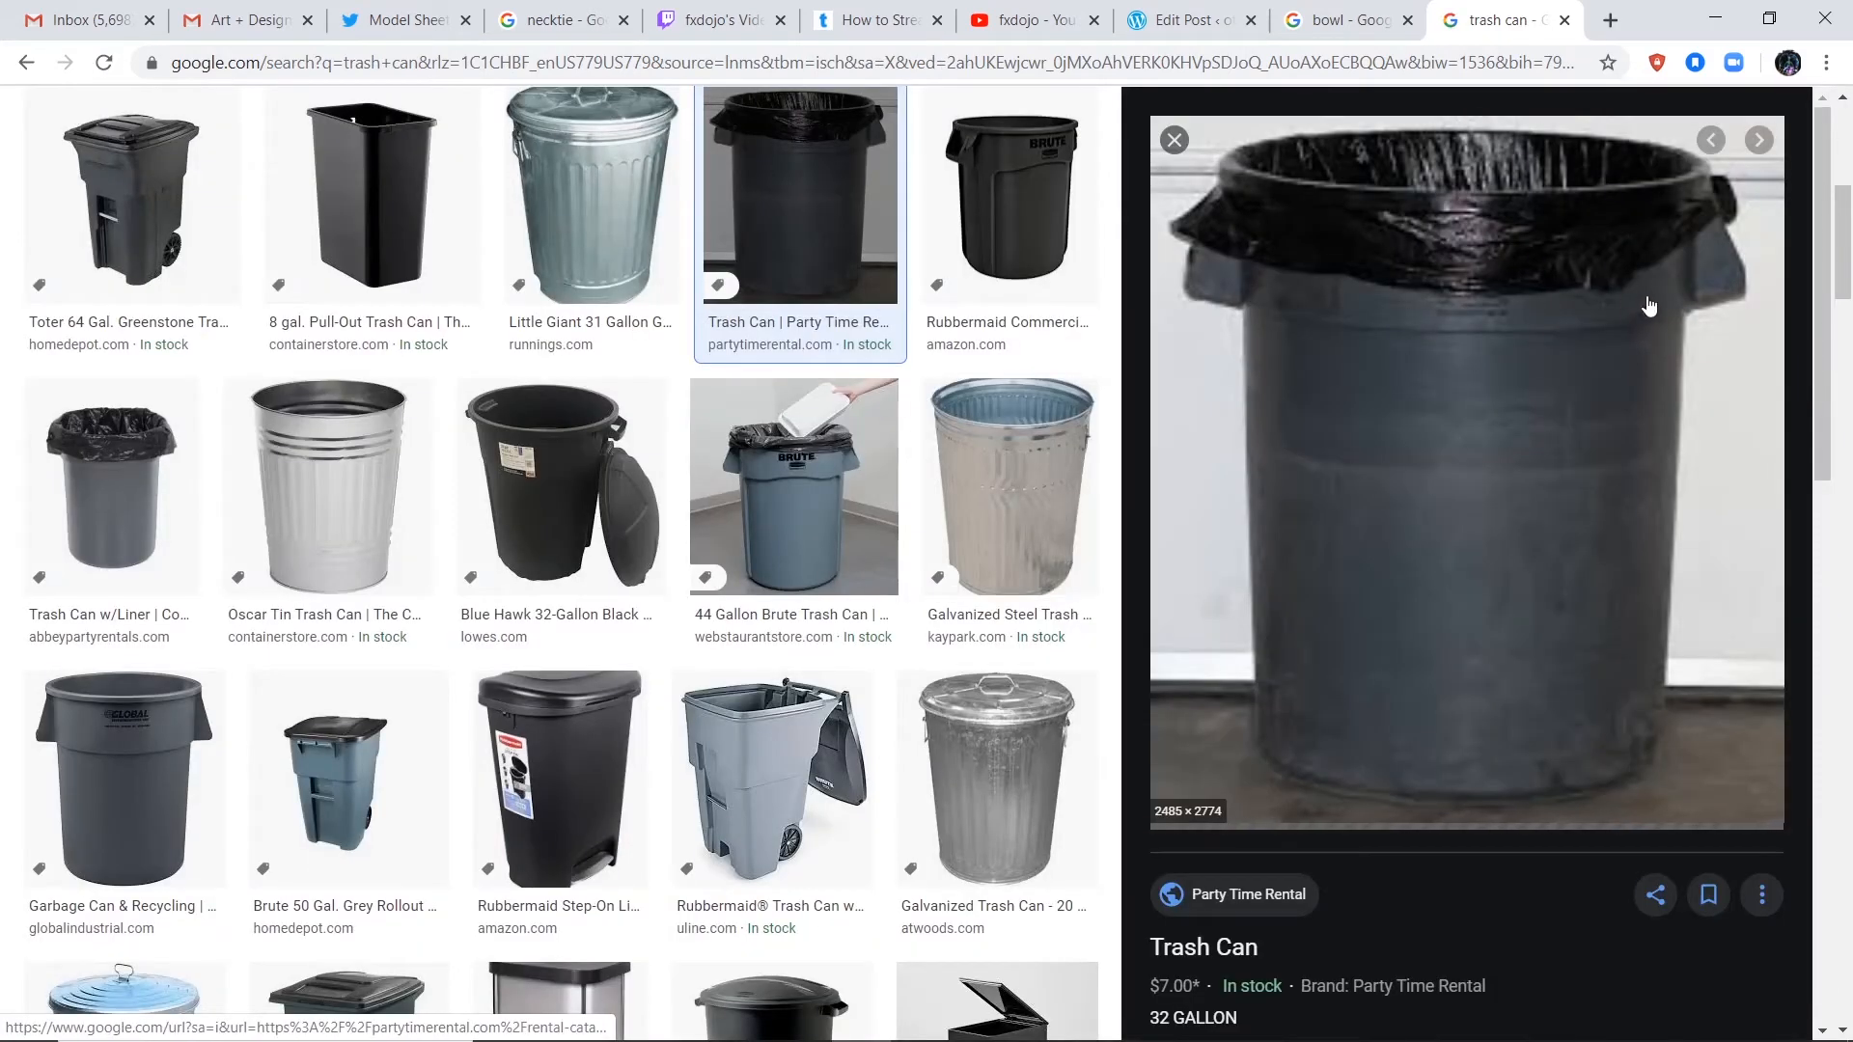
pyautogui.rightClick(1487, 283)
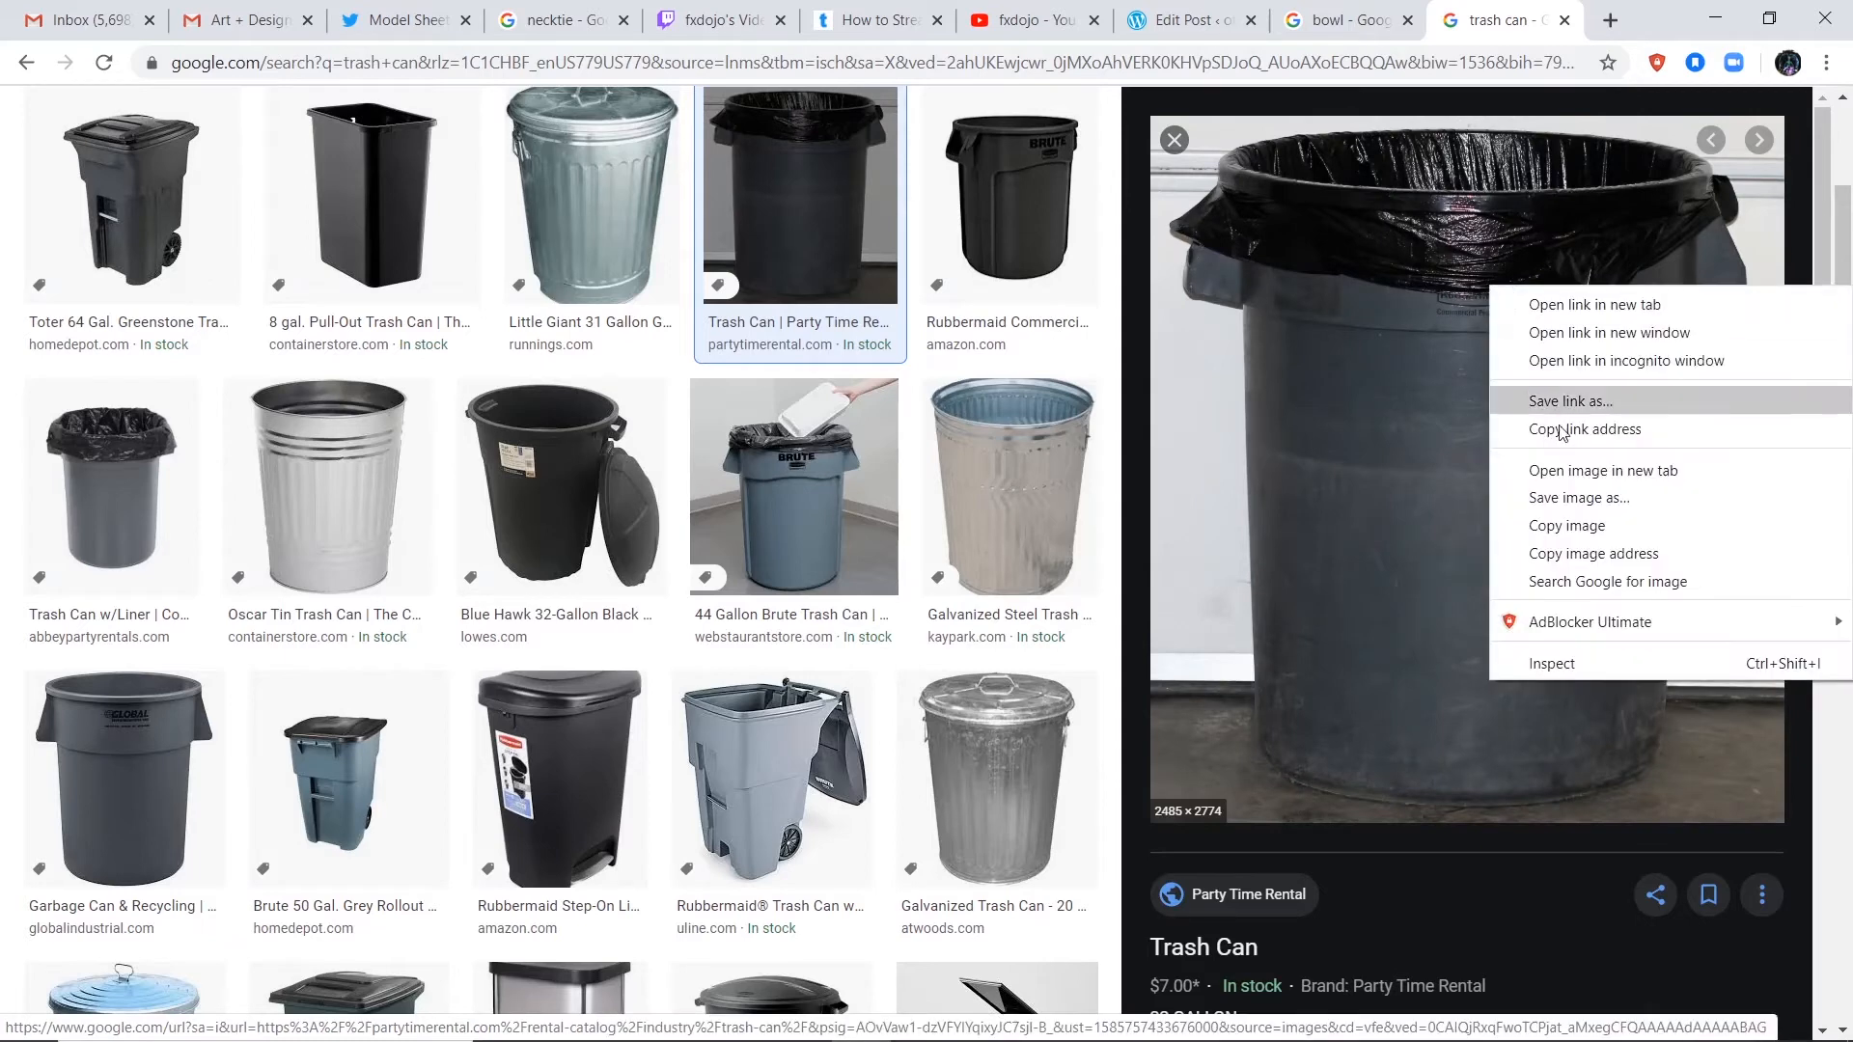
pyautogui.click(1544, 520)
# Step: Switch to Photoshop, create a new document at the clipboard's size and paste the trash can image into it
pyautogui.hotkey('alt', 'Tab')
pyautogui.hotkey('alt', 'Tab')
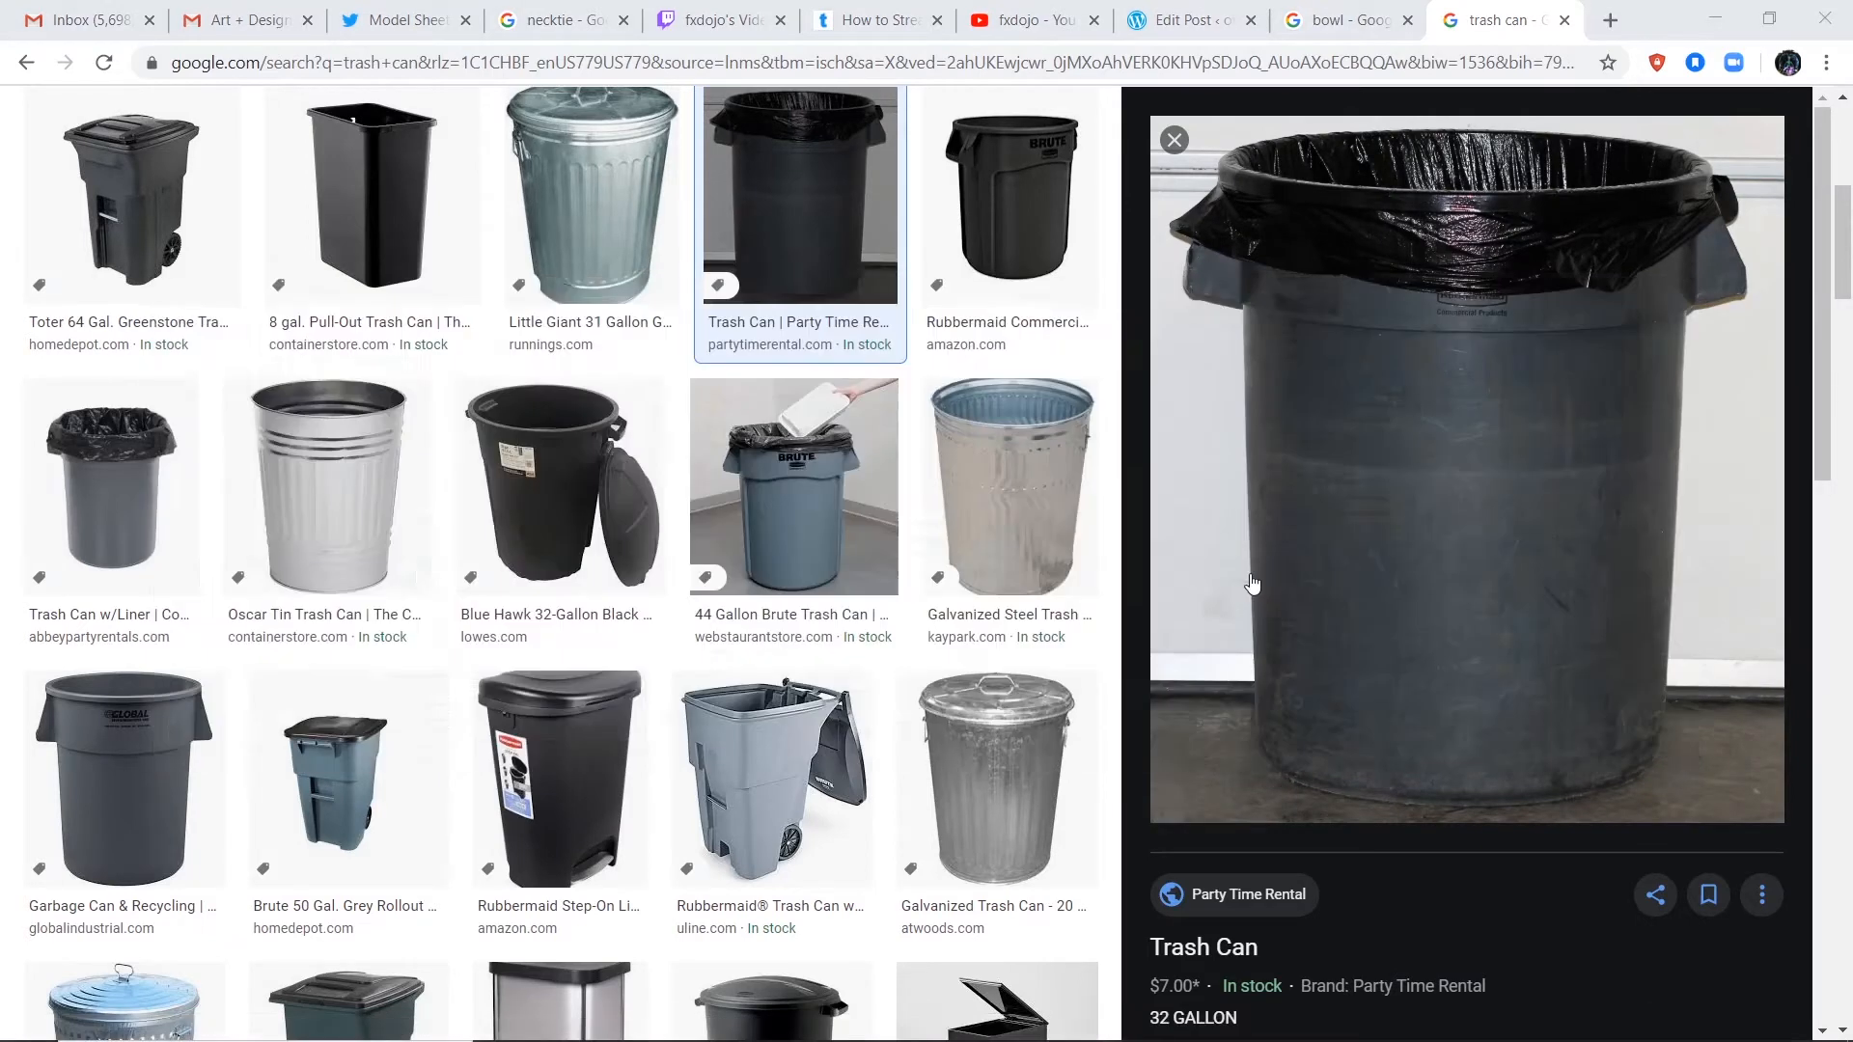
pyautogui.hotkey('ctrl', 'n')
pyautogui.press('Return')
pyautogui.hotkey('ctrl', 'v')
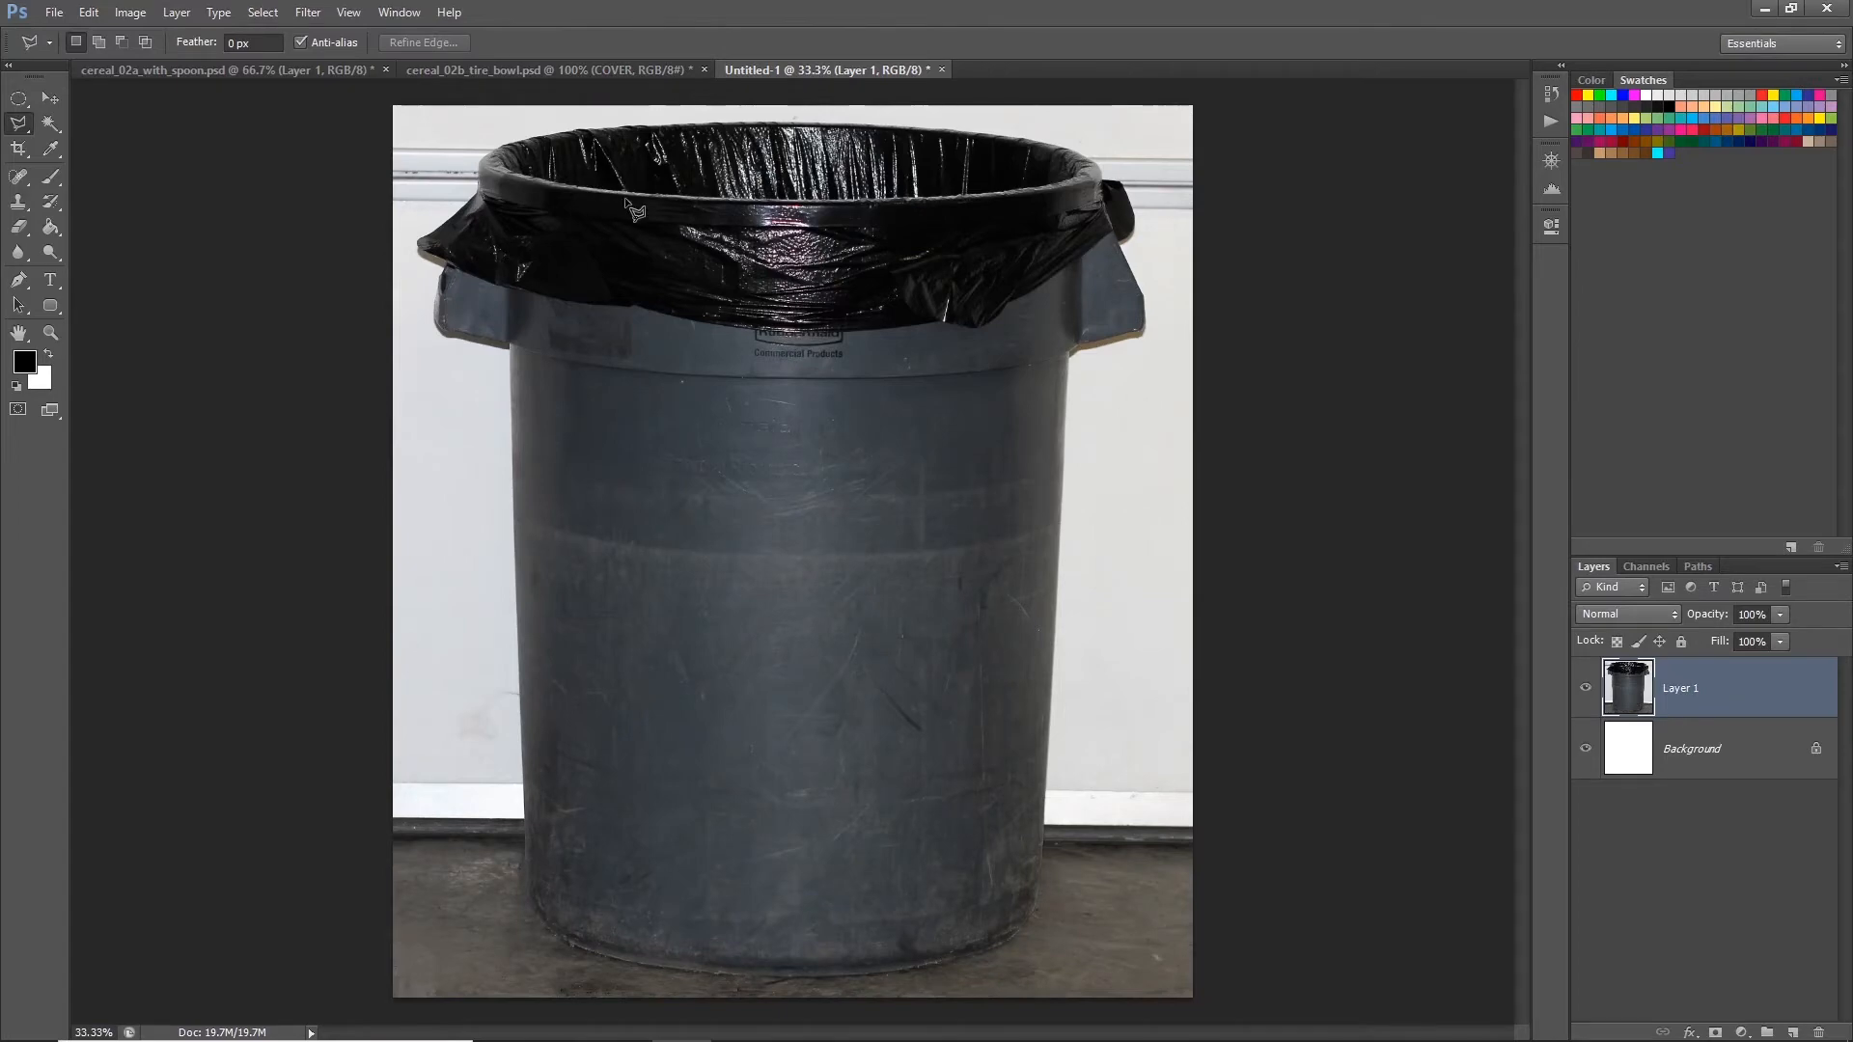
# Step: Lasso the trash can's front along the near edge of the rim, enclosing both sides and the upper body
pyautogui.hotkey('ctrl', '+')
pyautogui.moveTo(671, 208); pyautogui.dragTo(733, 592)
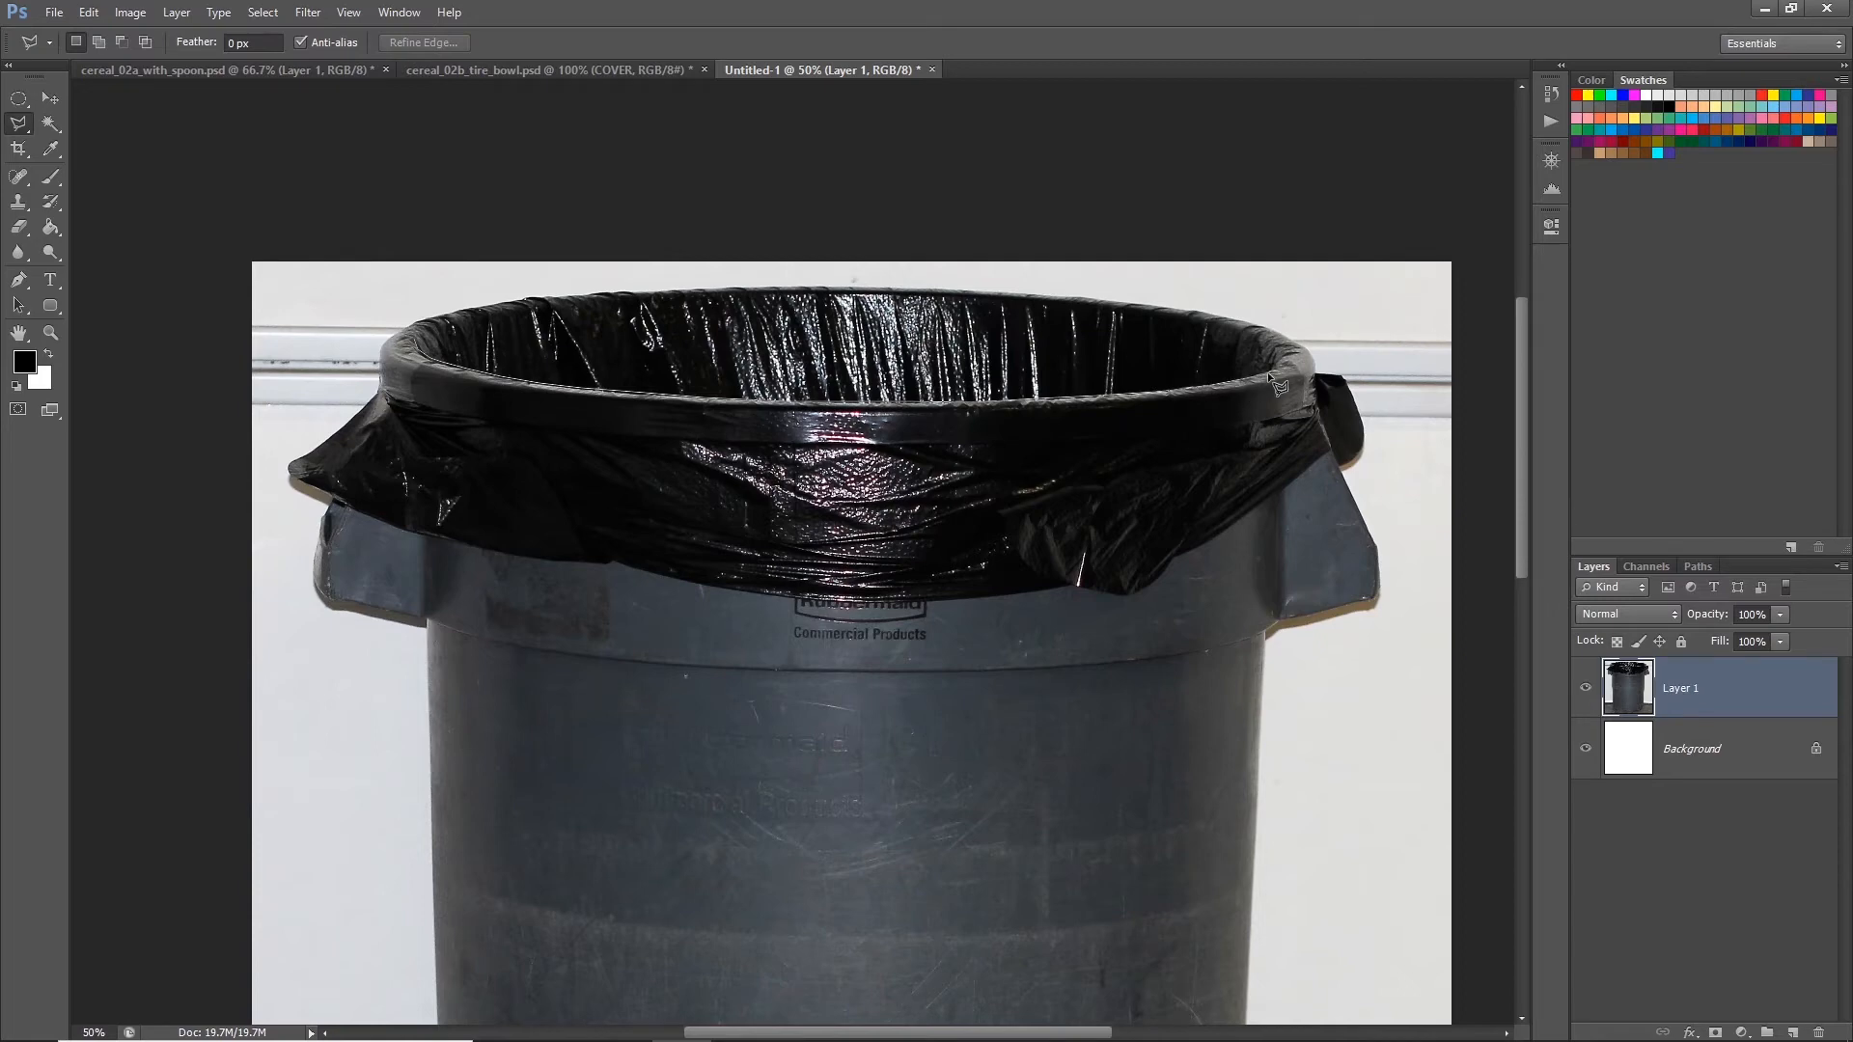
pyautogui.click(1298, 340)
pyautogui.click(1478, 325)
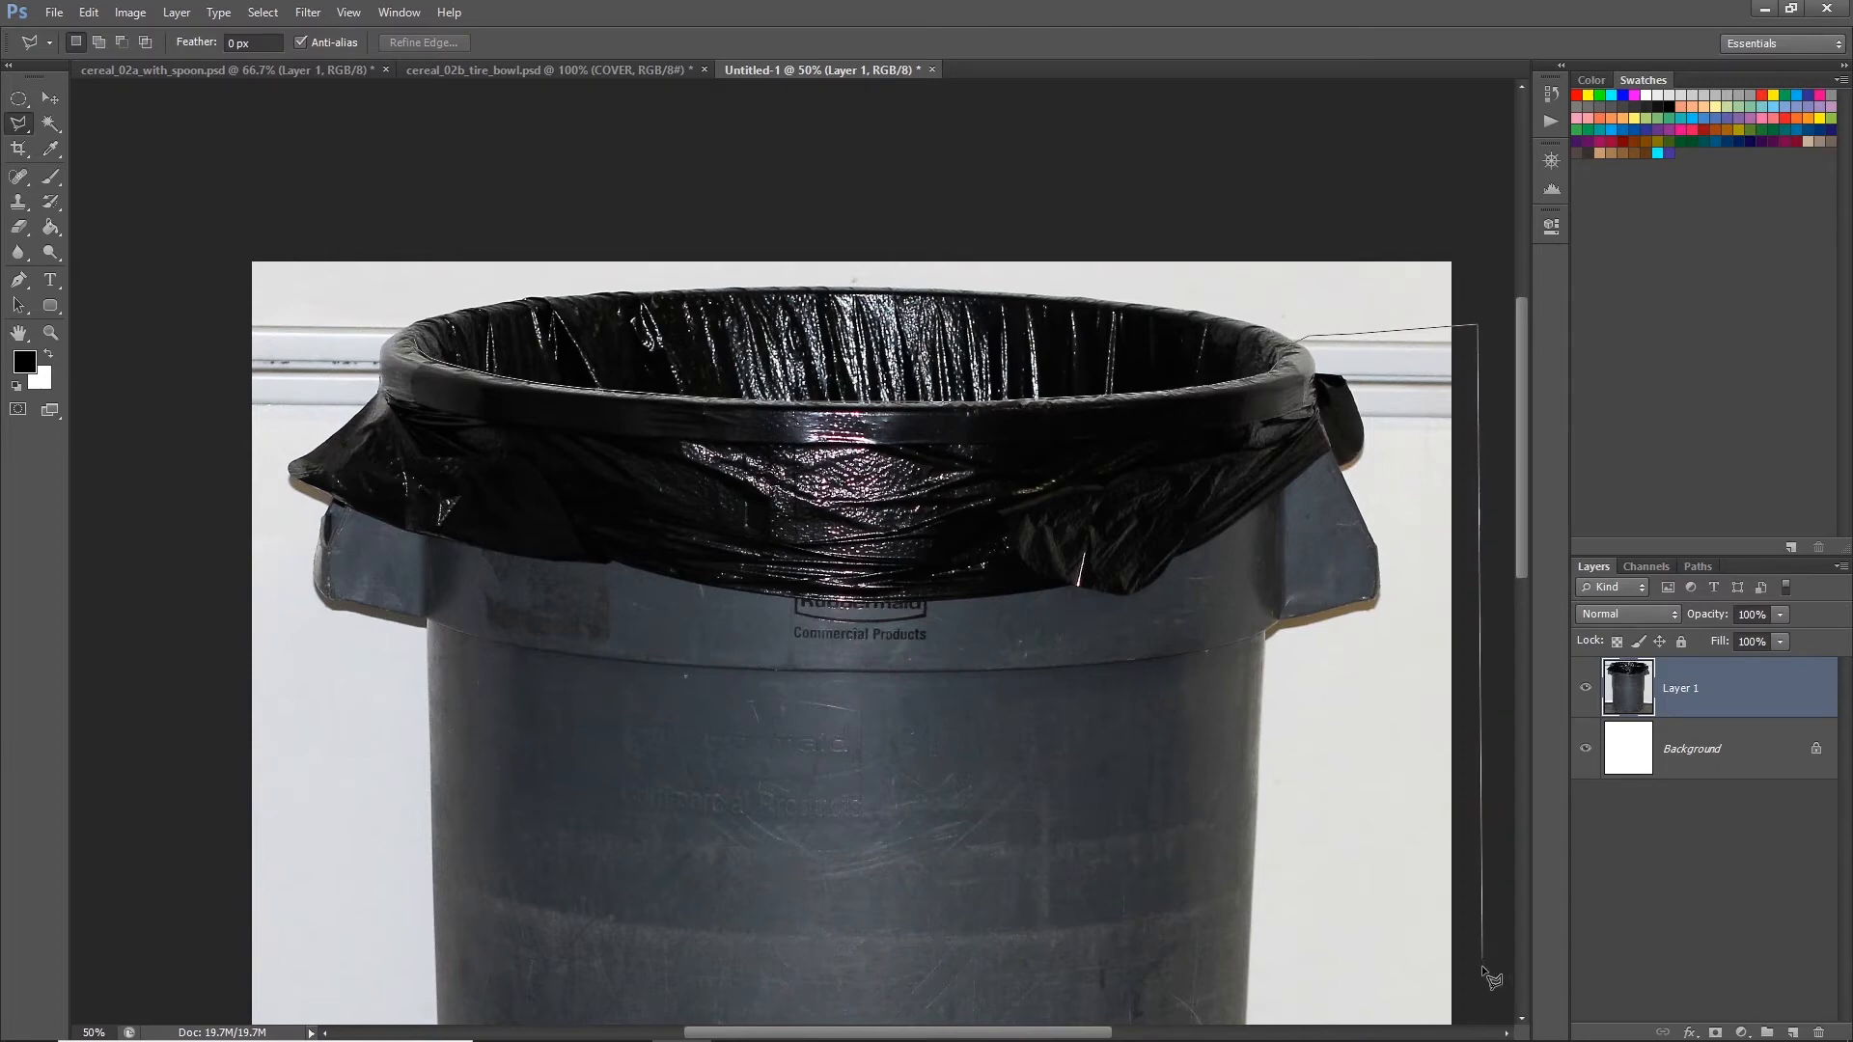
pyautogui.click(1480, 994)
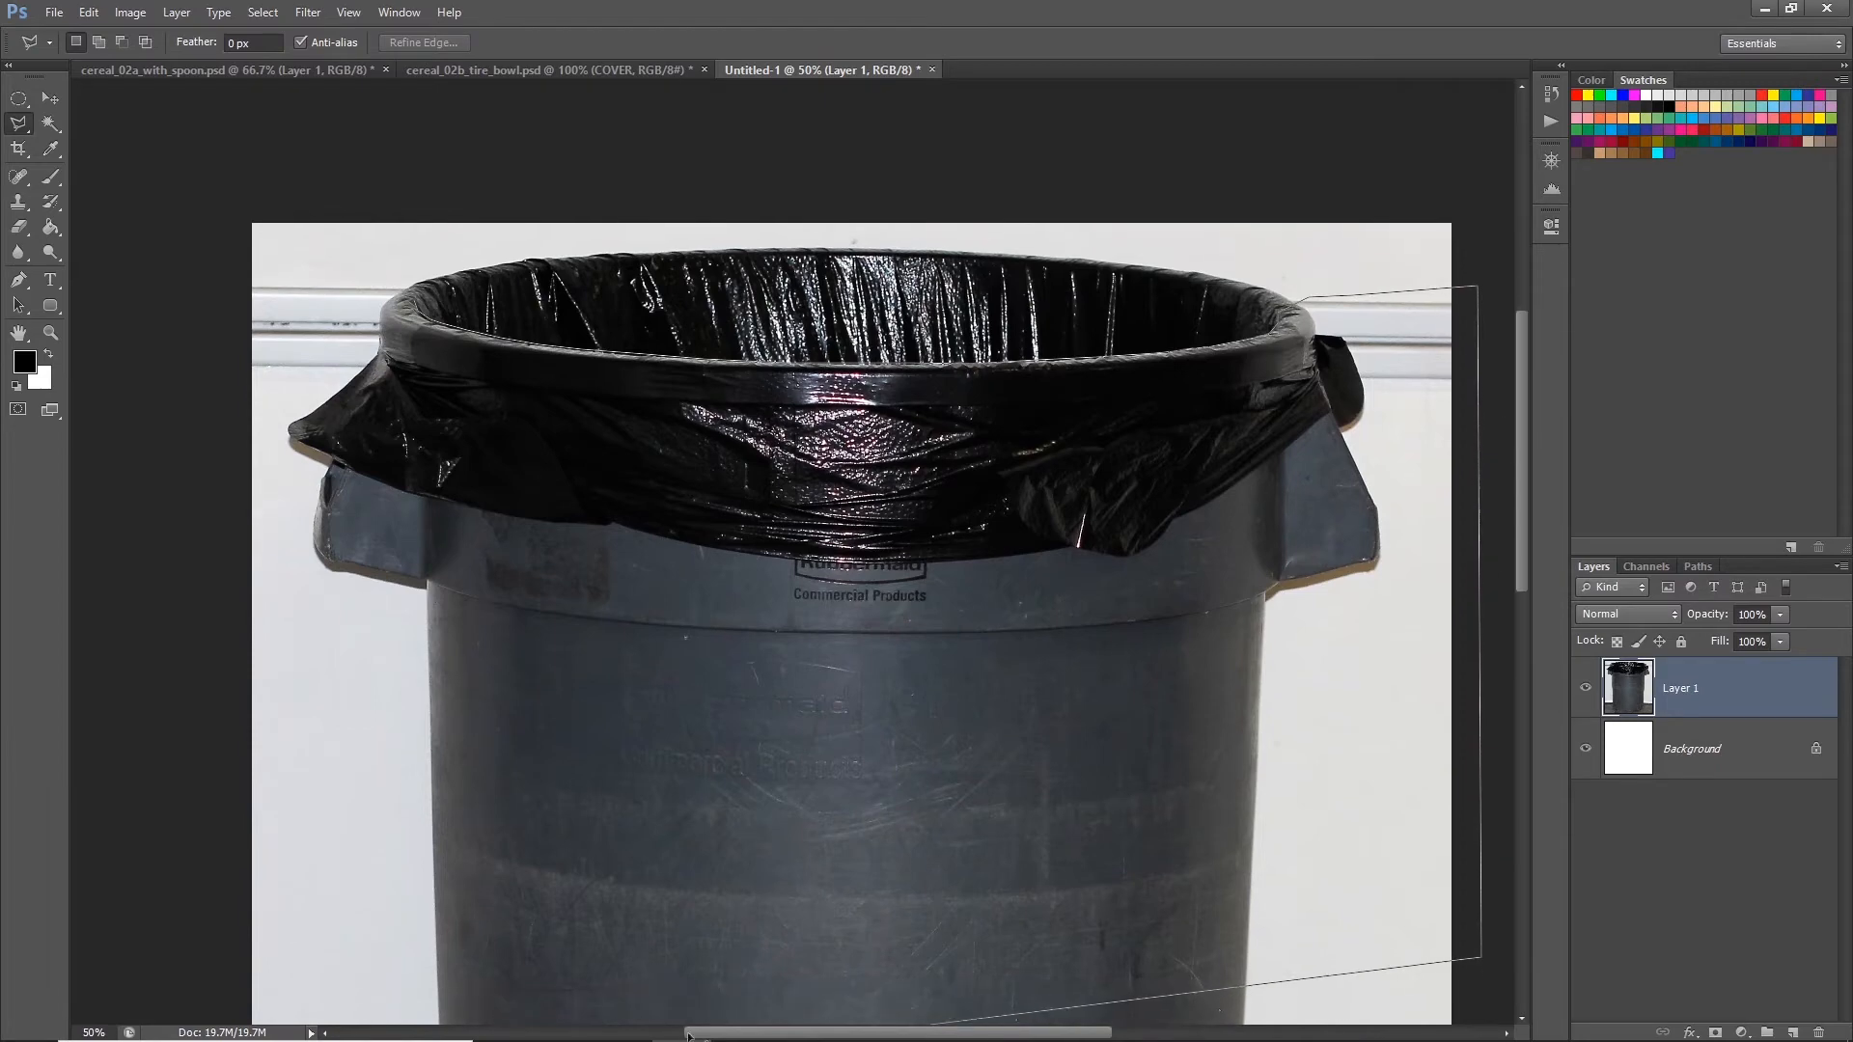
pyautogui.click(143, 951)
pyautogui.click(132, 267)
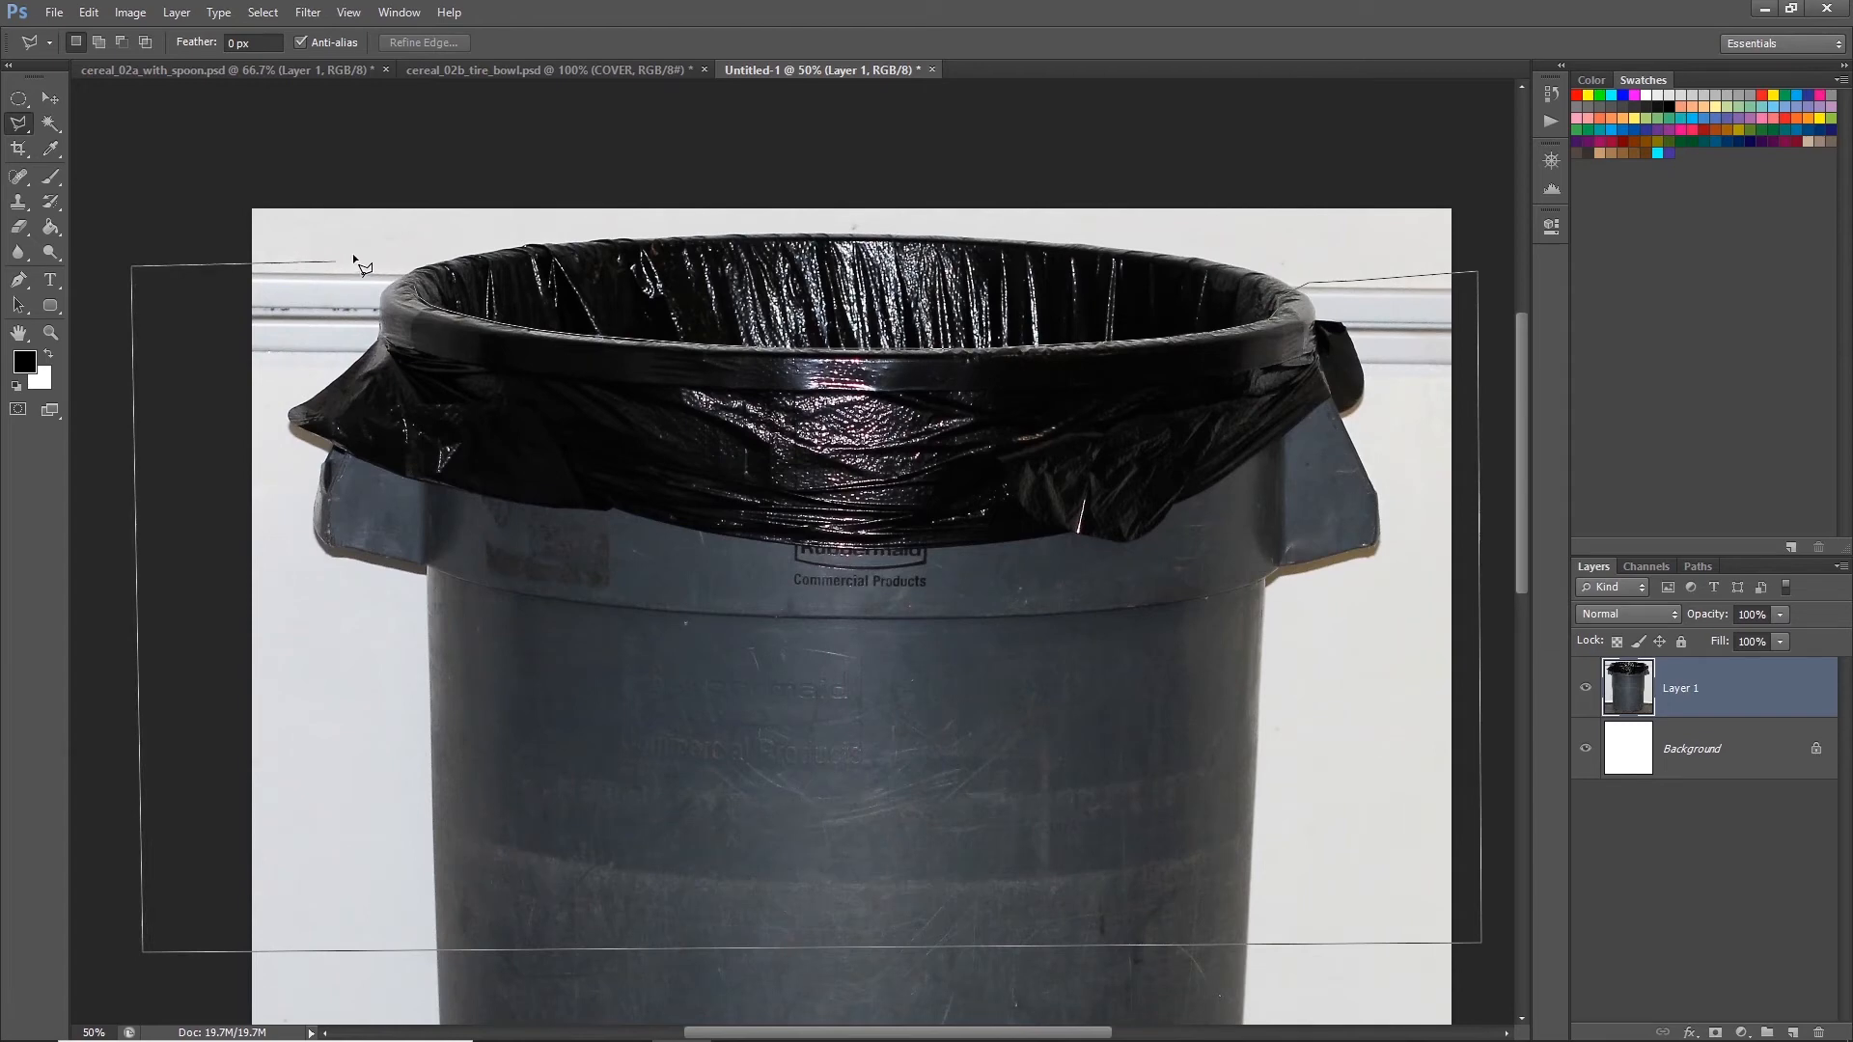
pyautogui.click(413, 286)
pyautogui.scroll(-2, 806, 560)
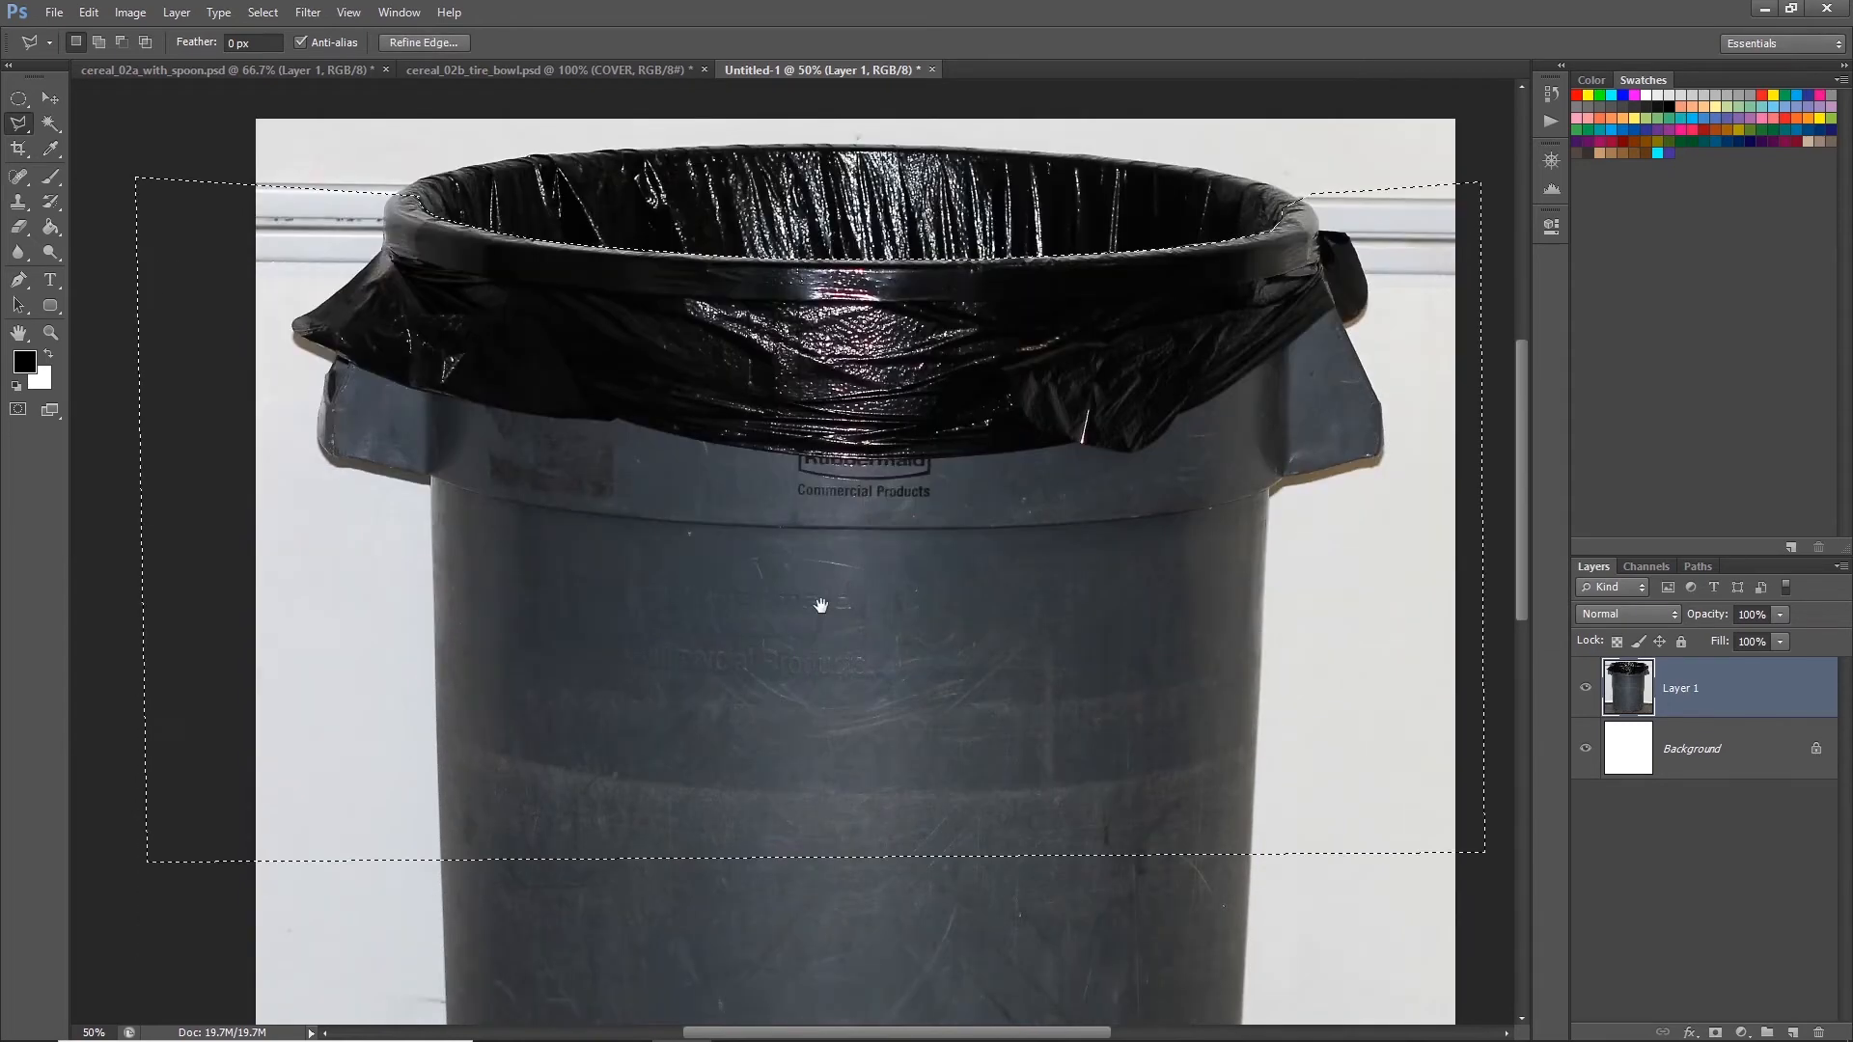
# Step: Add a rectangular area to the selection covering the rest of the trash can down to the image's bottom edge
pyautogui.hotkey('ctrl', '-')
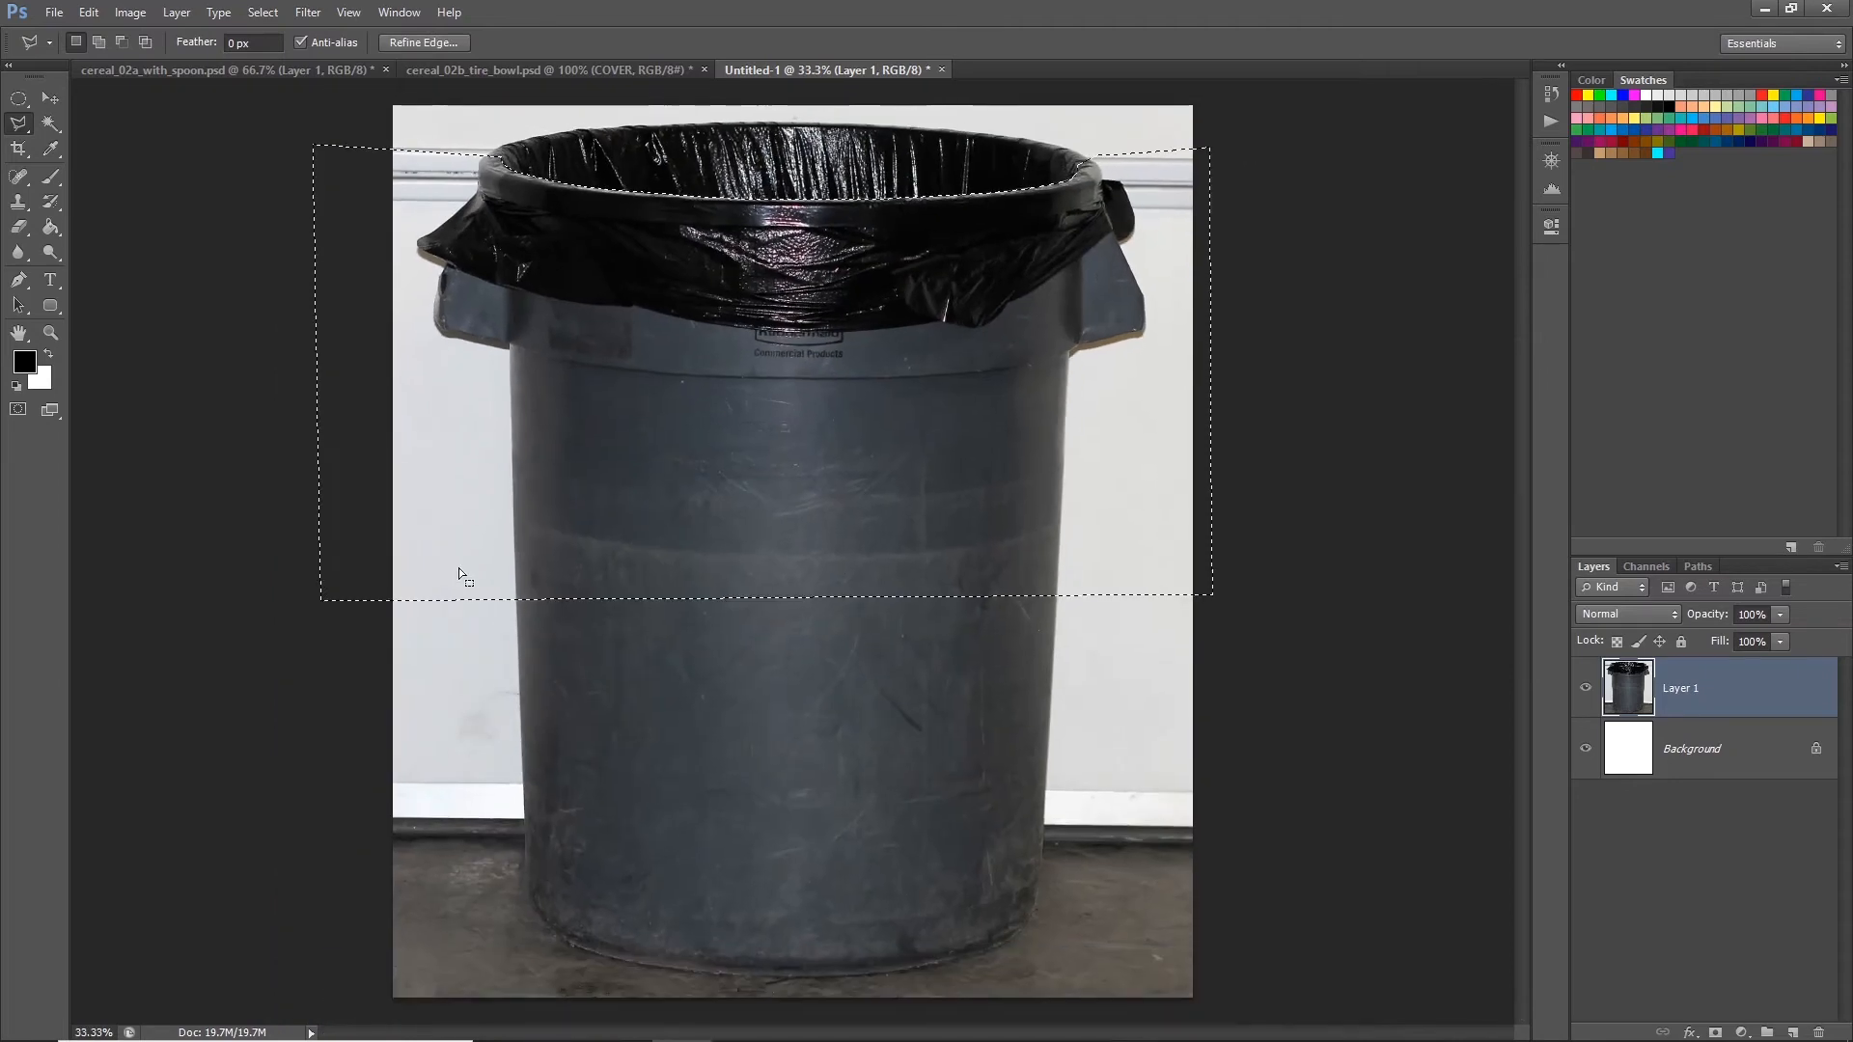
pyautogui.moveTo(19, 97); pyautogui.dragTo(54, 97)
pyautogui.moveTo(292, 560); pyautogui.dragTo(1298, 1005)
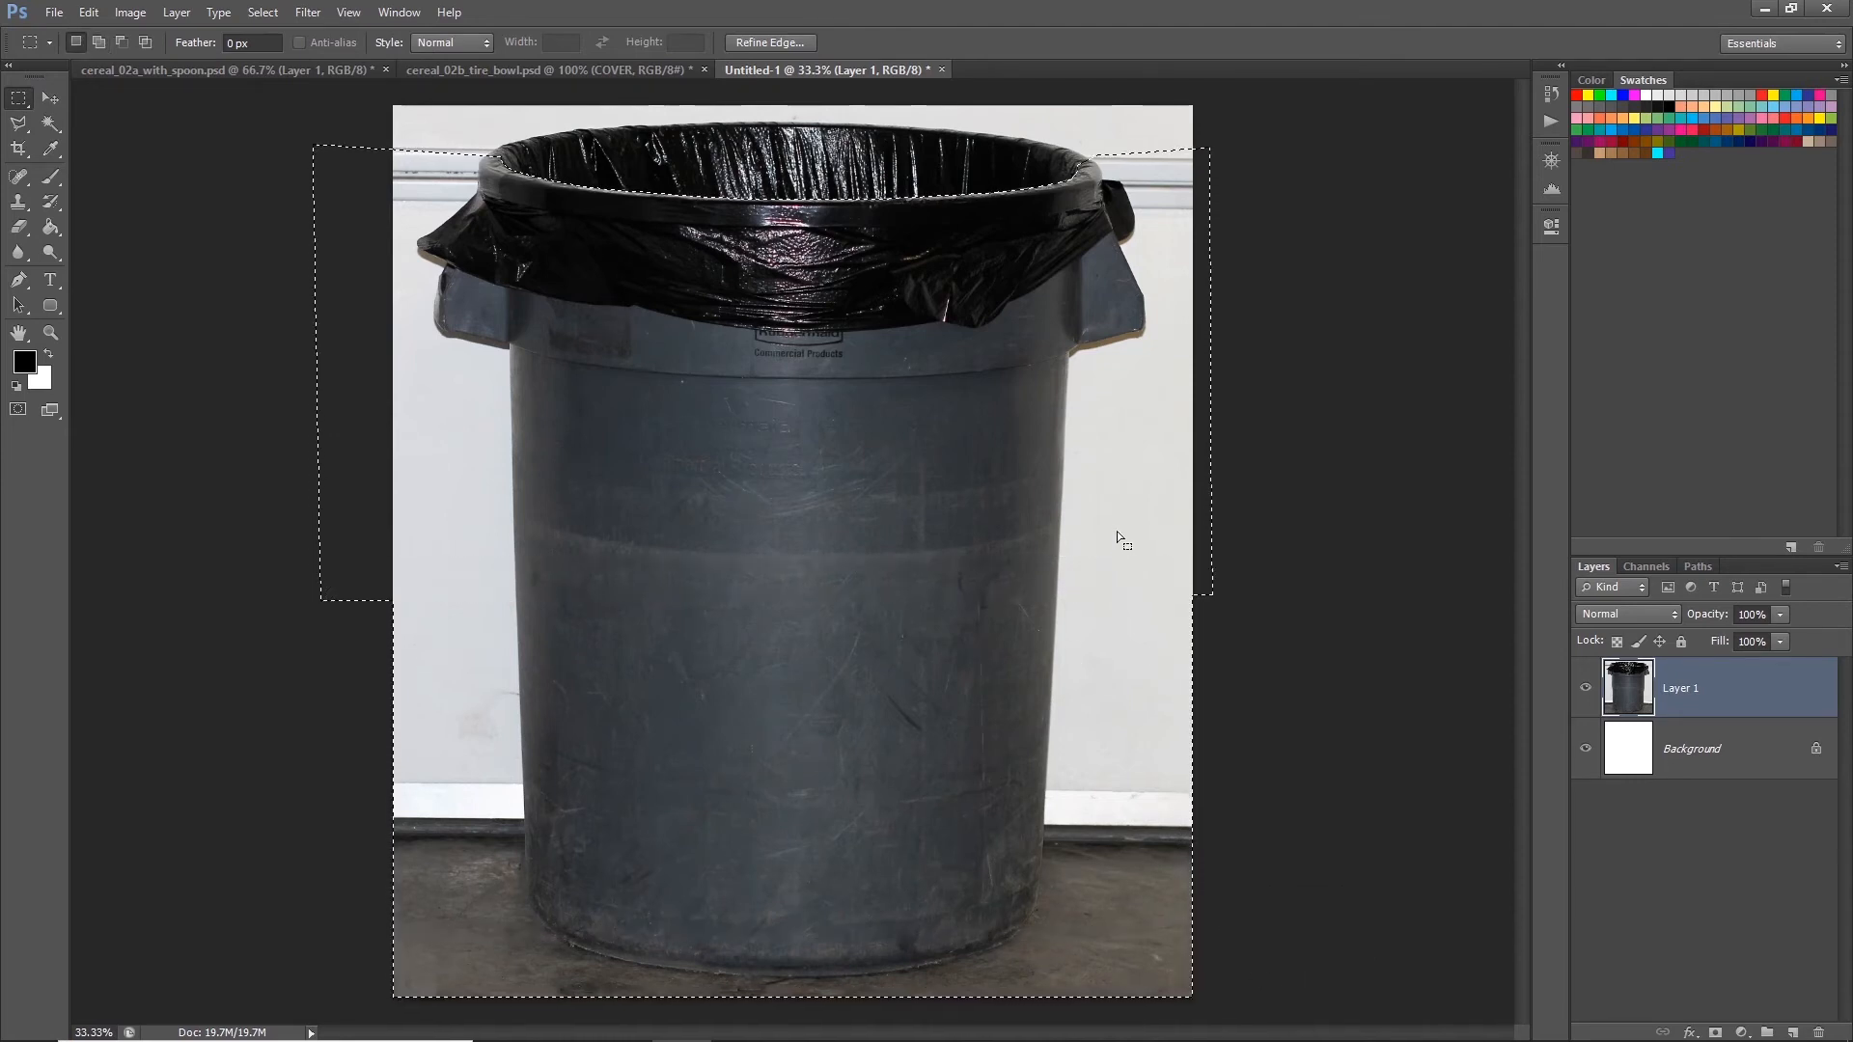
# Step: Copy the selection to a new layer named "COVER" and hide Layer 1 and Background
pyautogui.hotkey('ctrl', 'j')
pyautogui.doubleClick(1681, 691)
pyautogui.write('COVER')
pyautogui.press('Return')
pyautogui.moveTo(1590, 768); pyautogui.dragTo(1591, 830)
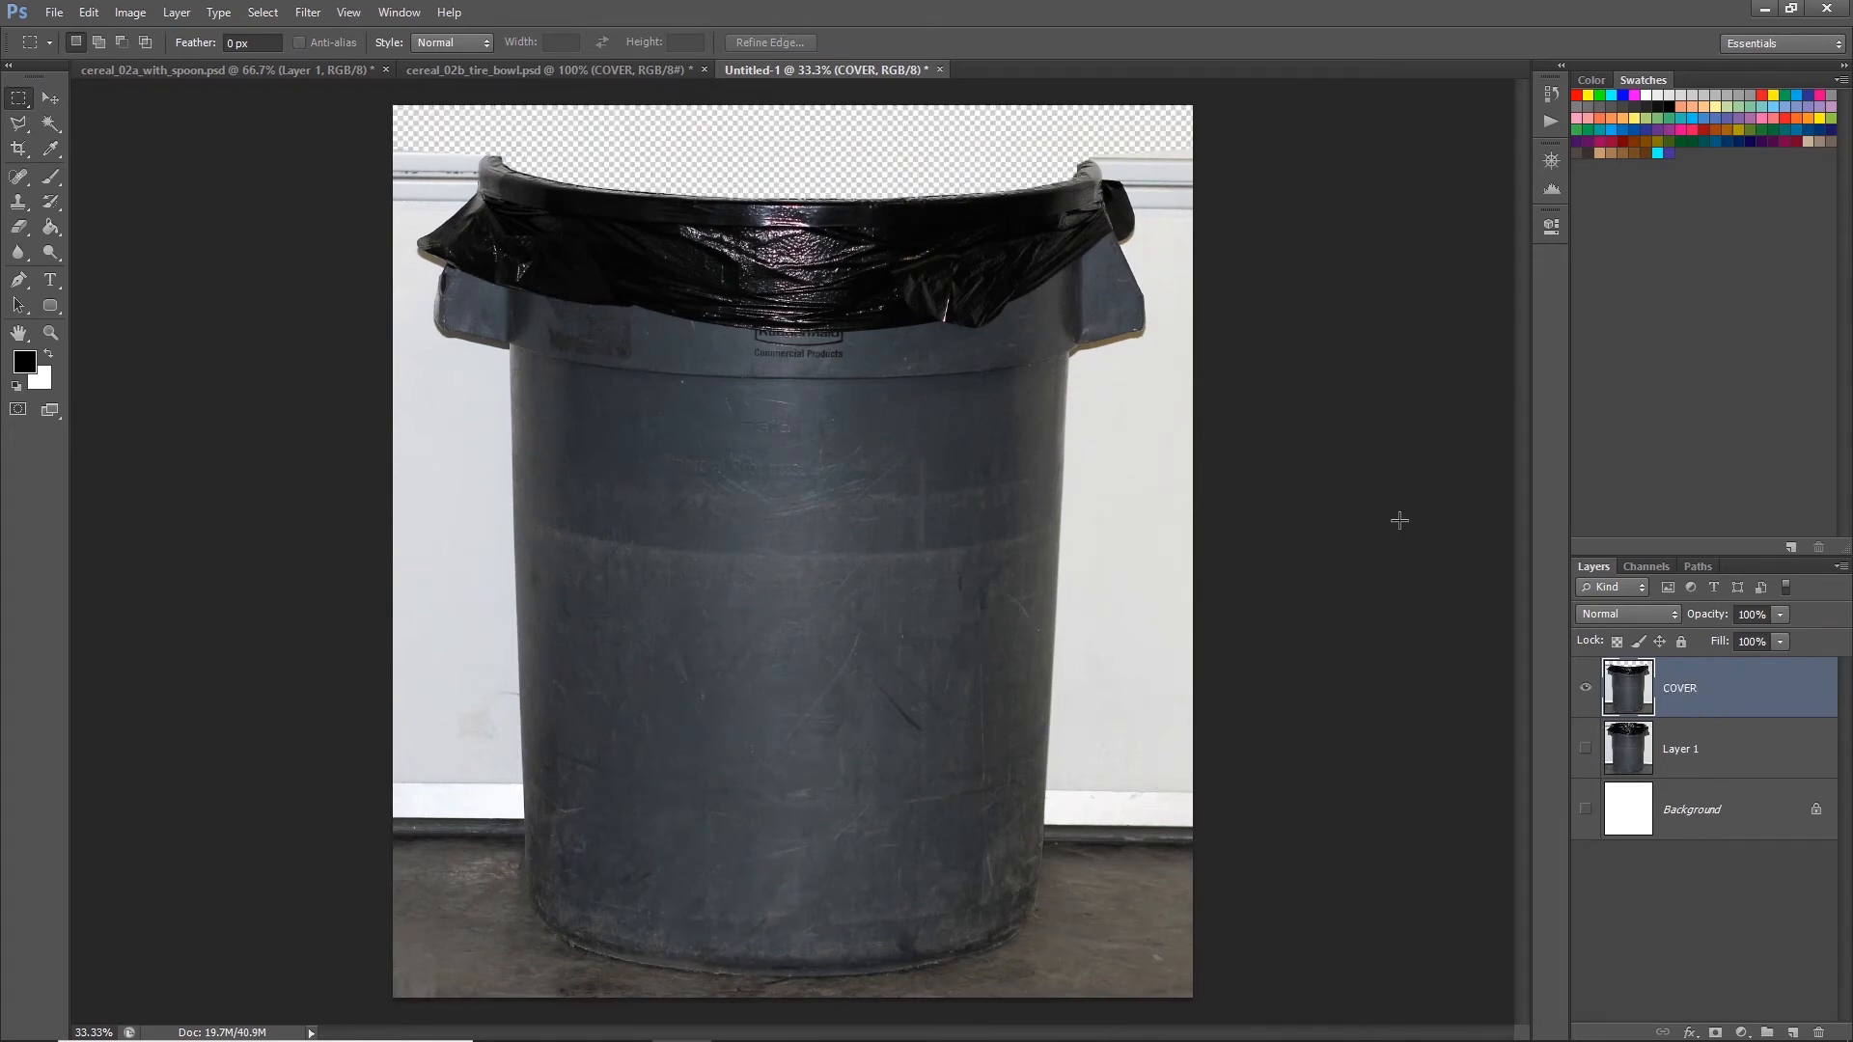
# Step: Set the canvas height to 45 inches
pyautogui.press('v')
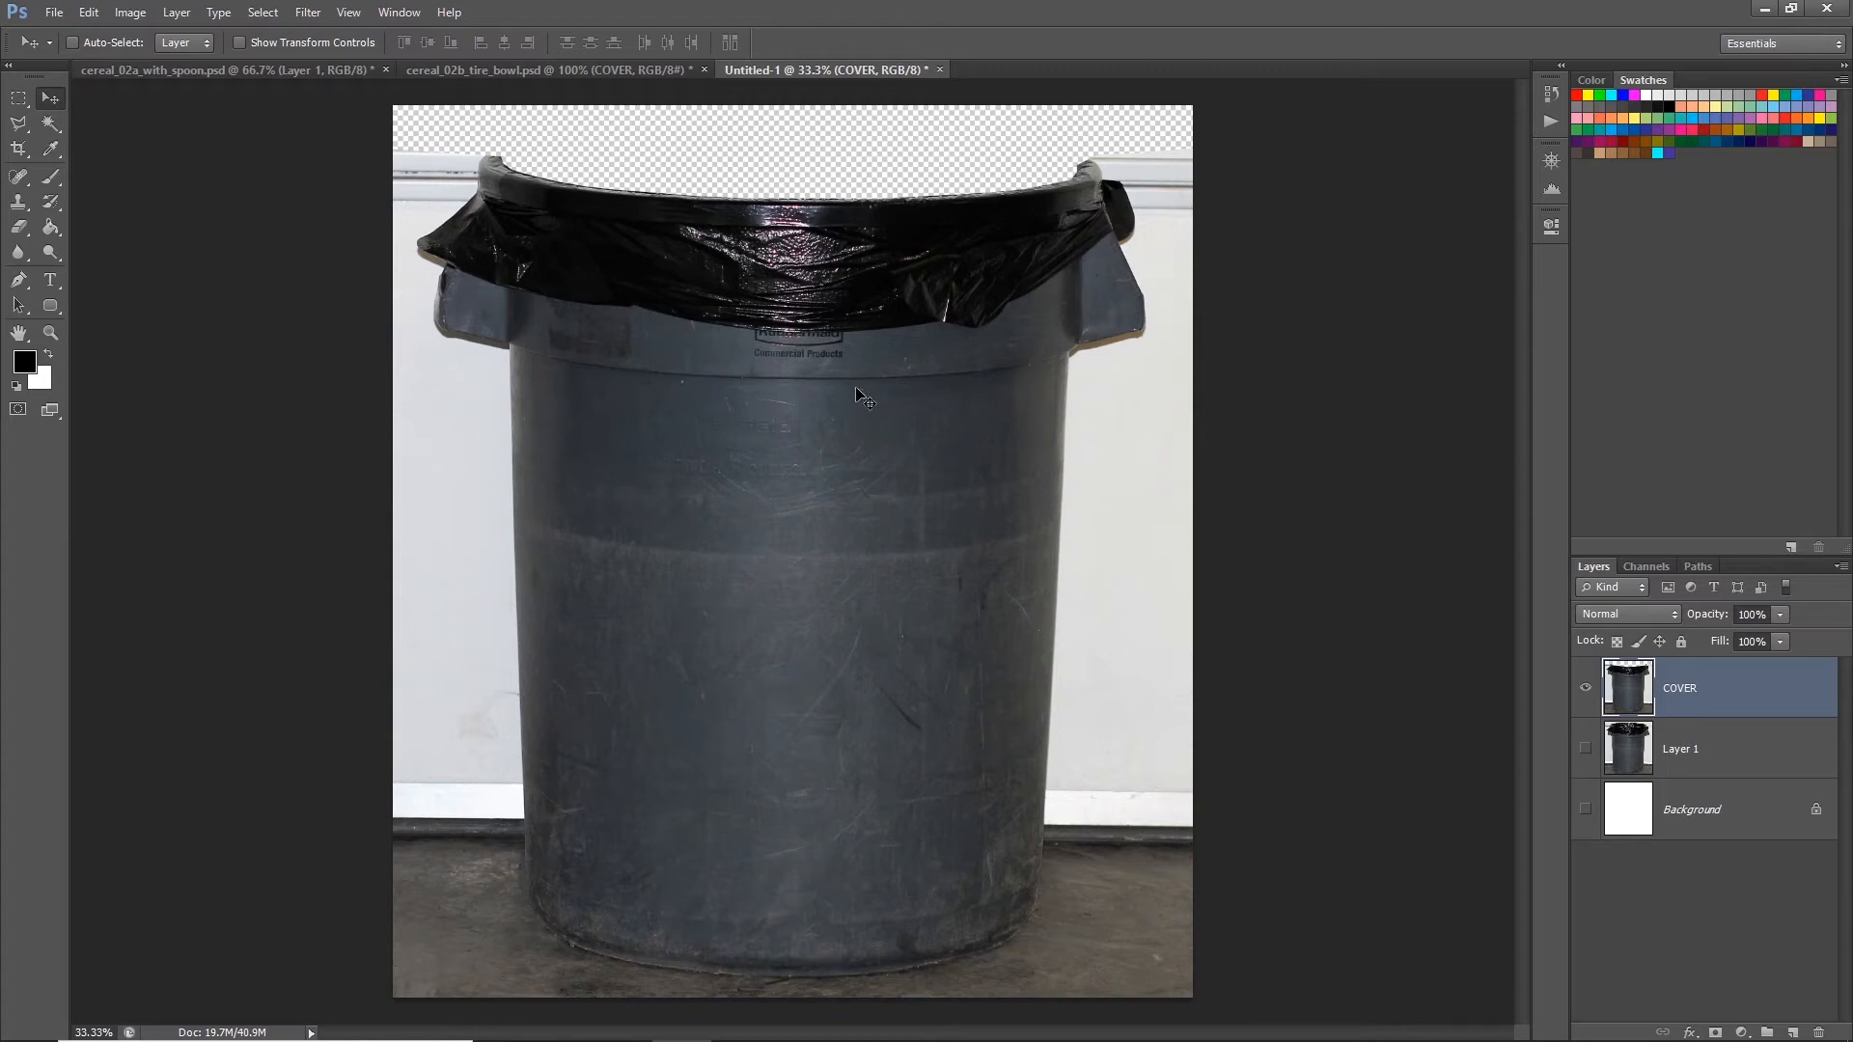
pyautogui.click(135, 14)
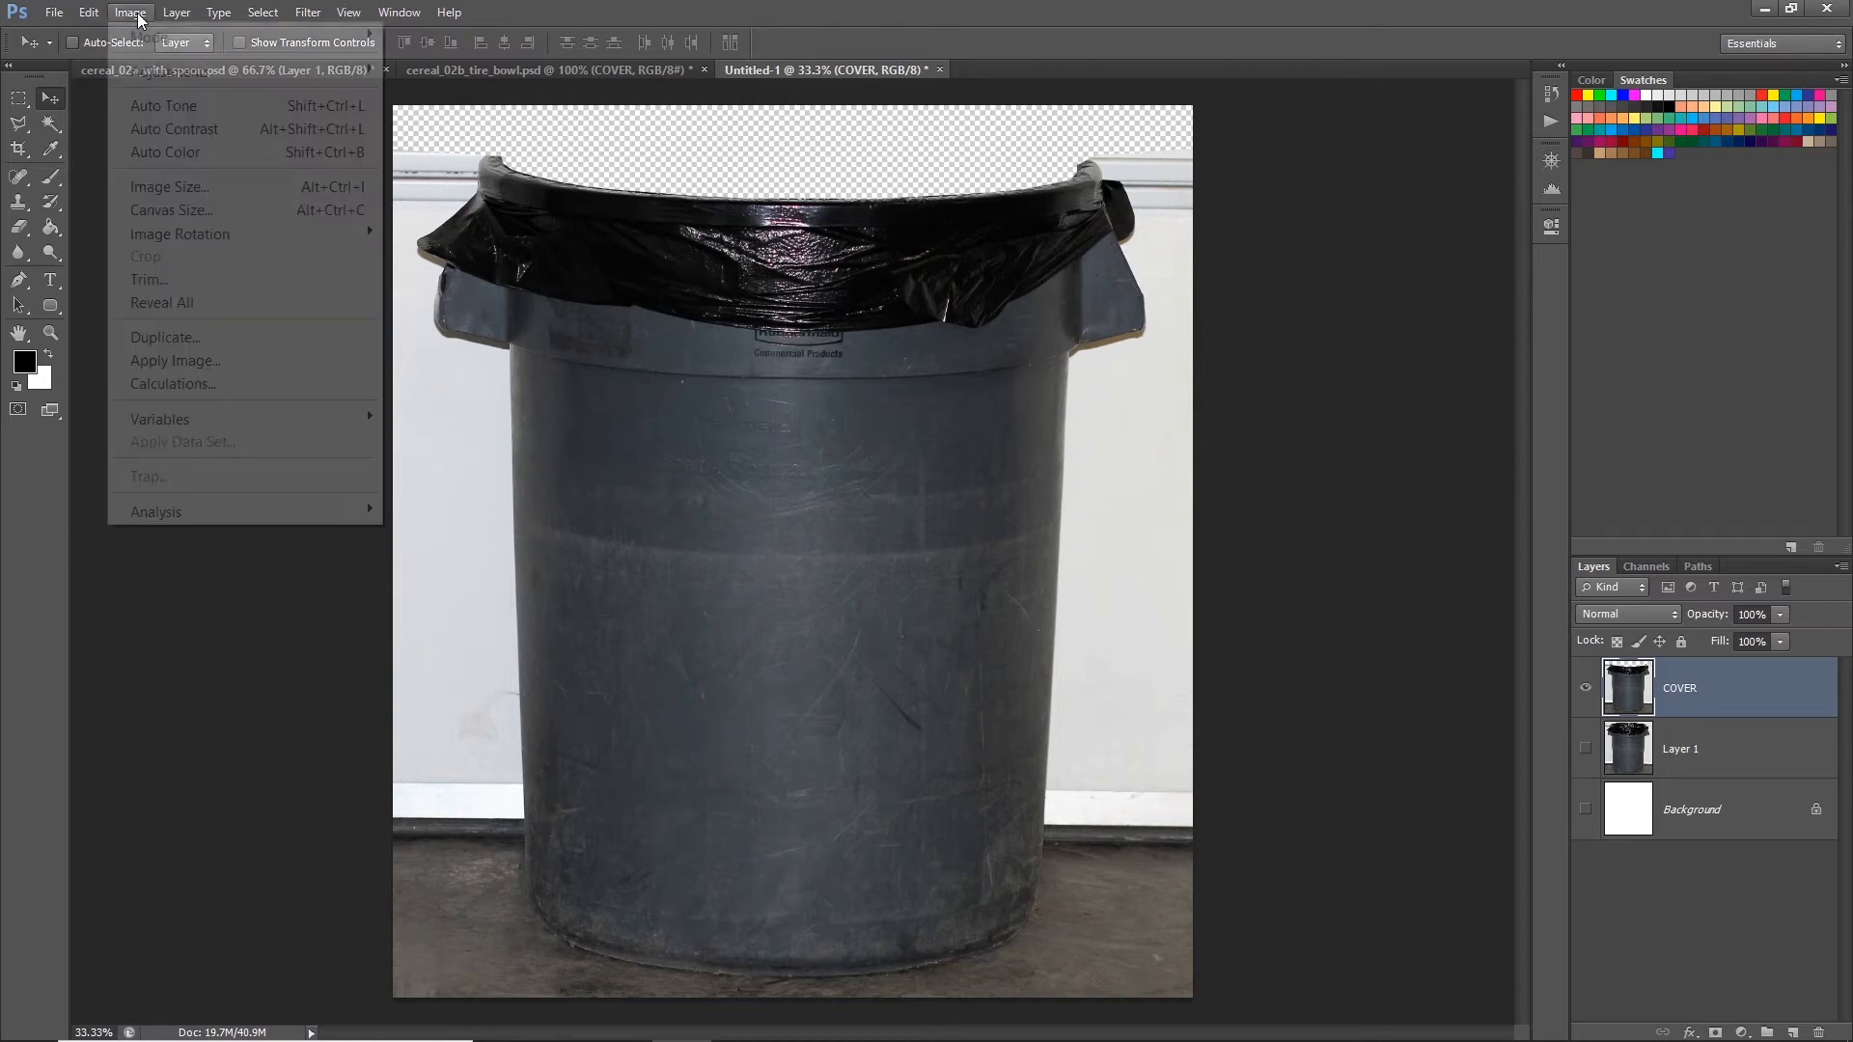
pyautogui.click(166, 220)
pyautogui.click(1190, 356)
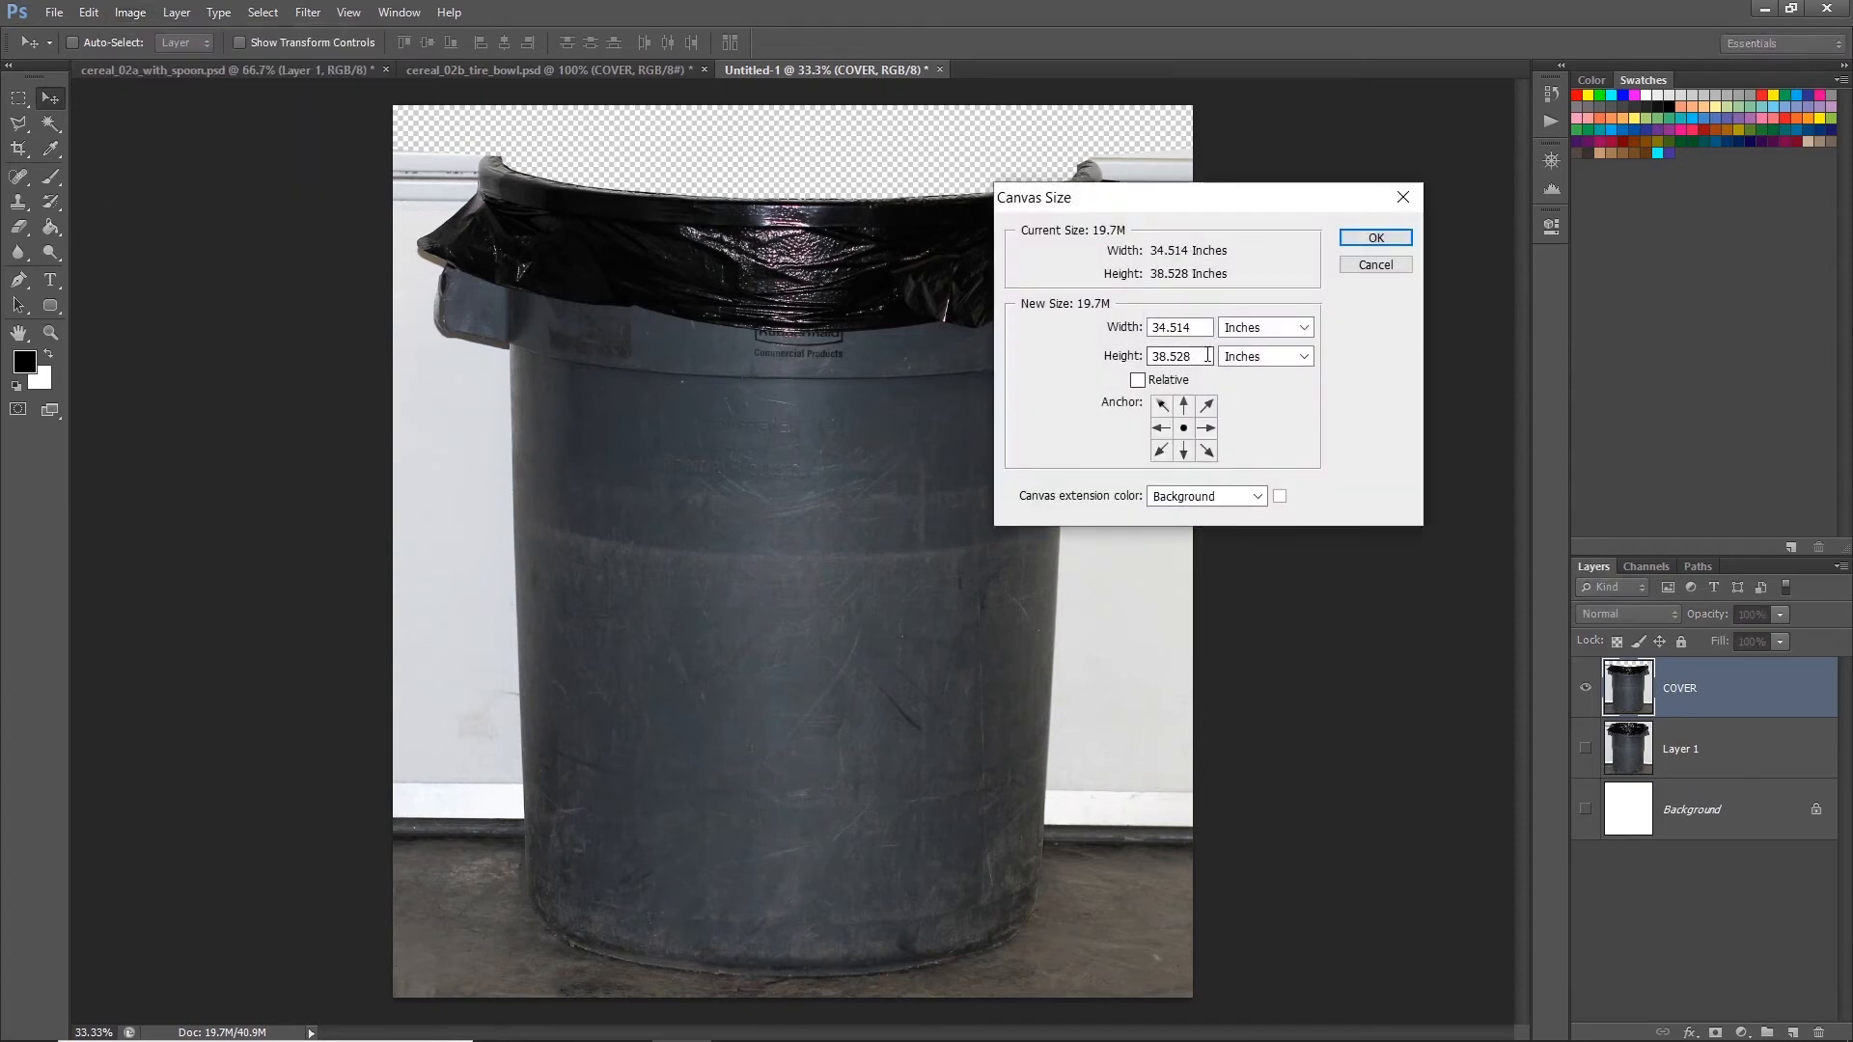
pyautogui.doubleClick(1190, 357)
pyautogui.write('45')
pyautogui.click(1374, 238)
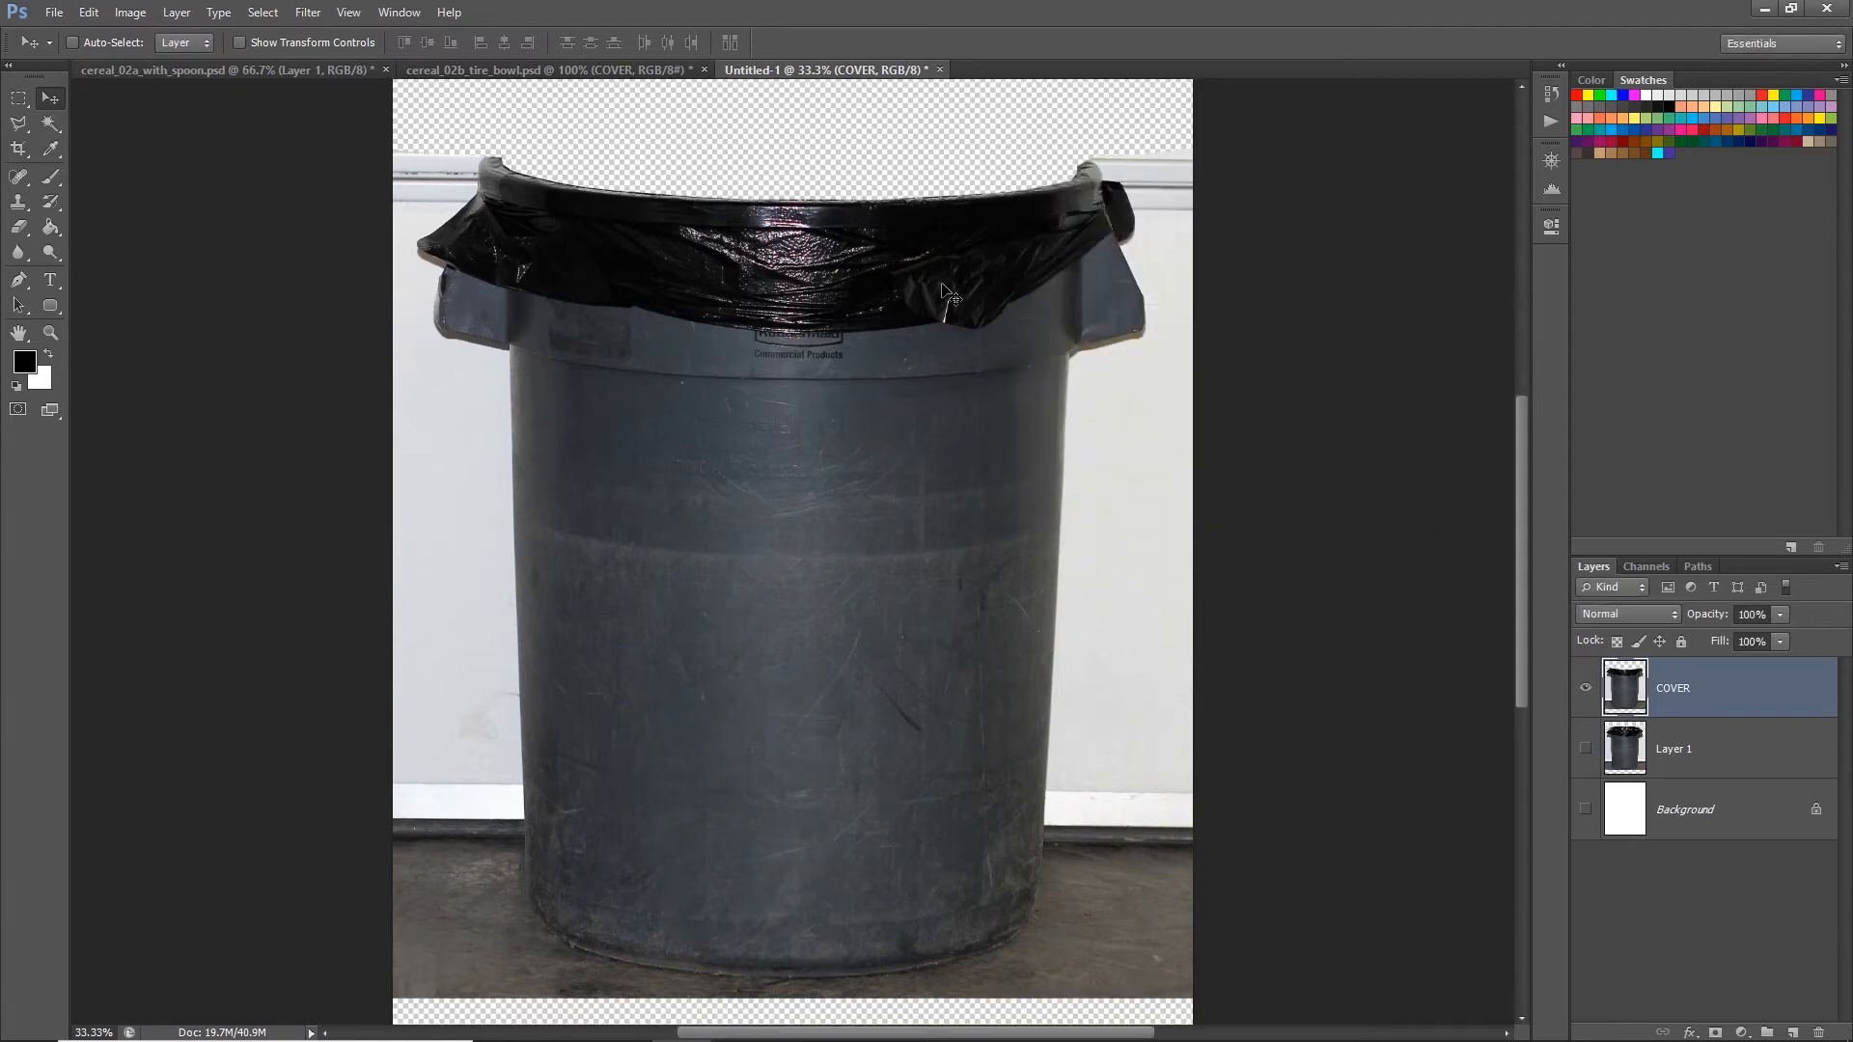
# Step: Move COVER and Layer 1 together down to the canvas's bottom edge, with Layer 1 and Background shown again
pyautogui.hotkey('ctrl', '-')
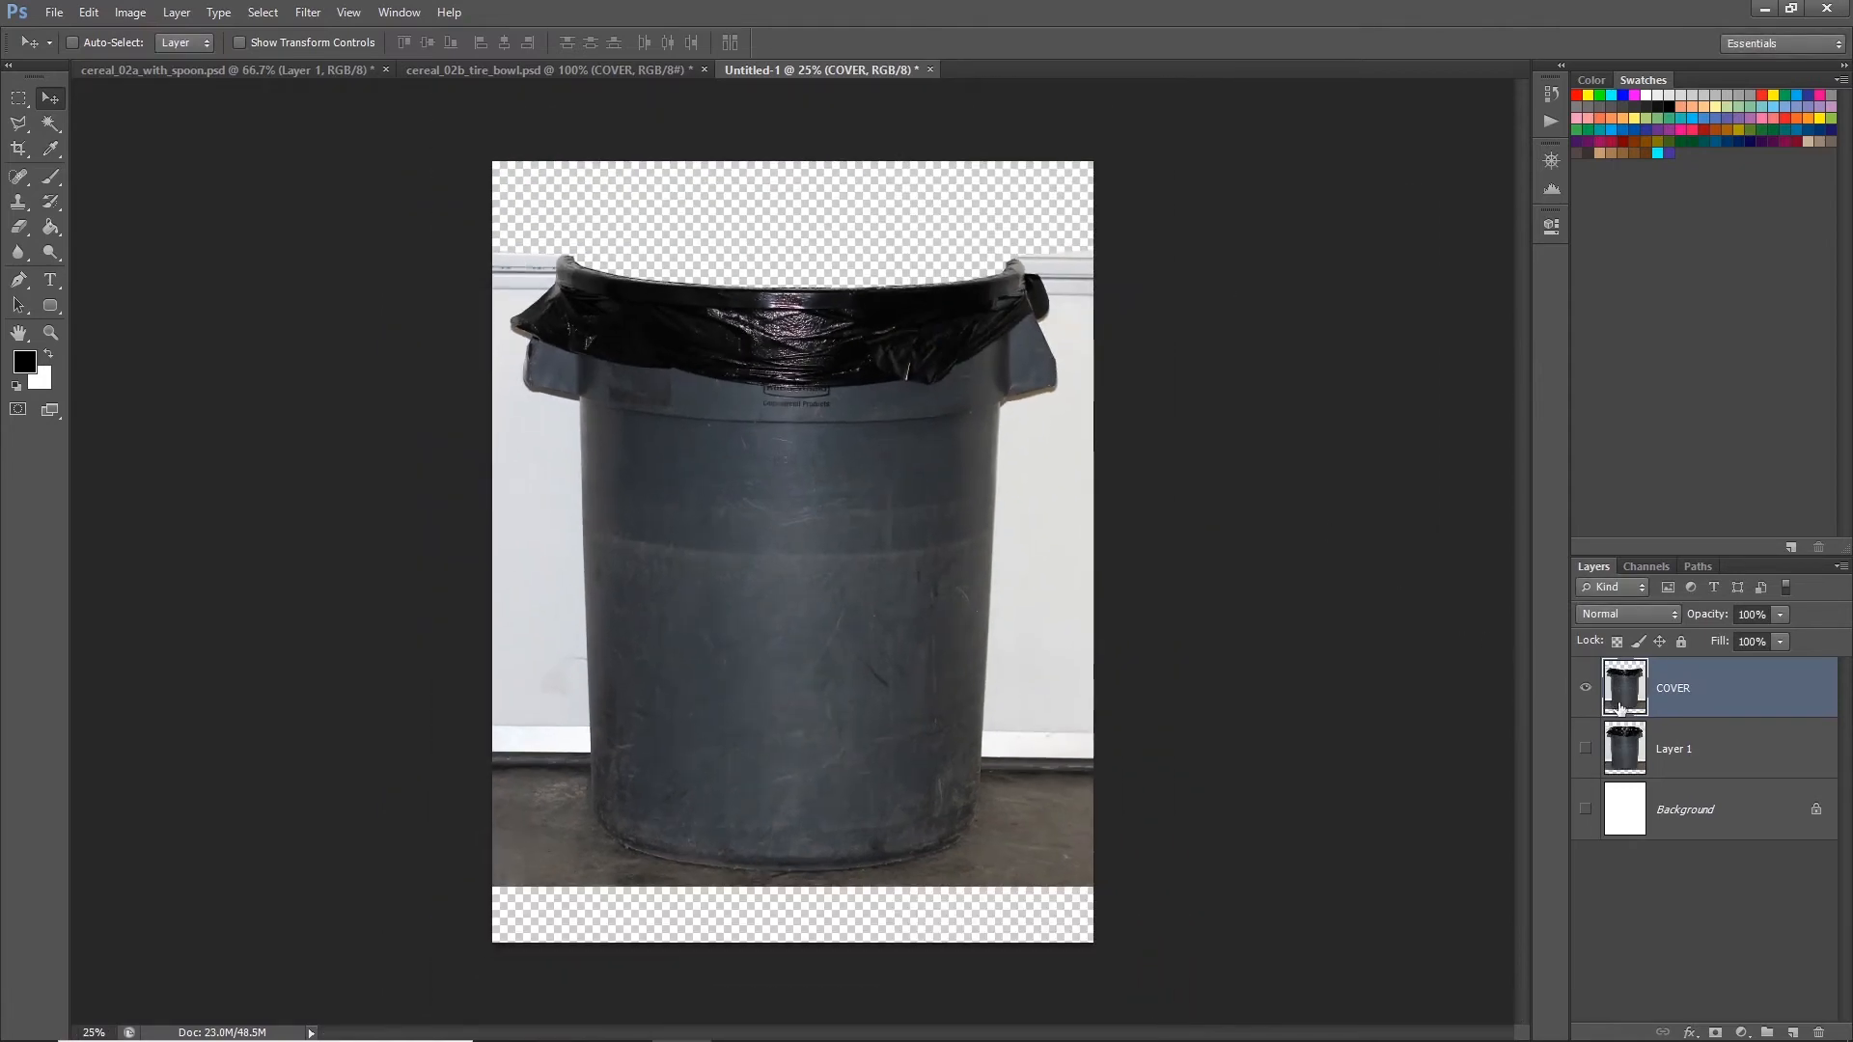
pyautogui.keyDown('shift'); pyautogui.click(1675, 748); pyautogui.keyUp('shift')
pyautogui.click(1585, 748)
pyautogui.moveTo(965, 471); pyautogui.dragTo(957, 525)
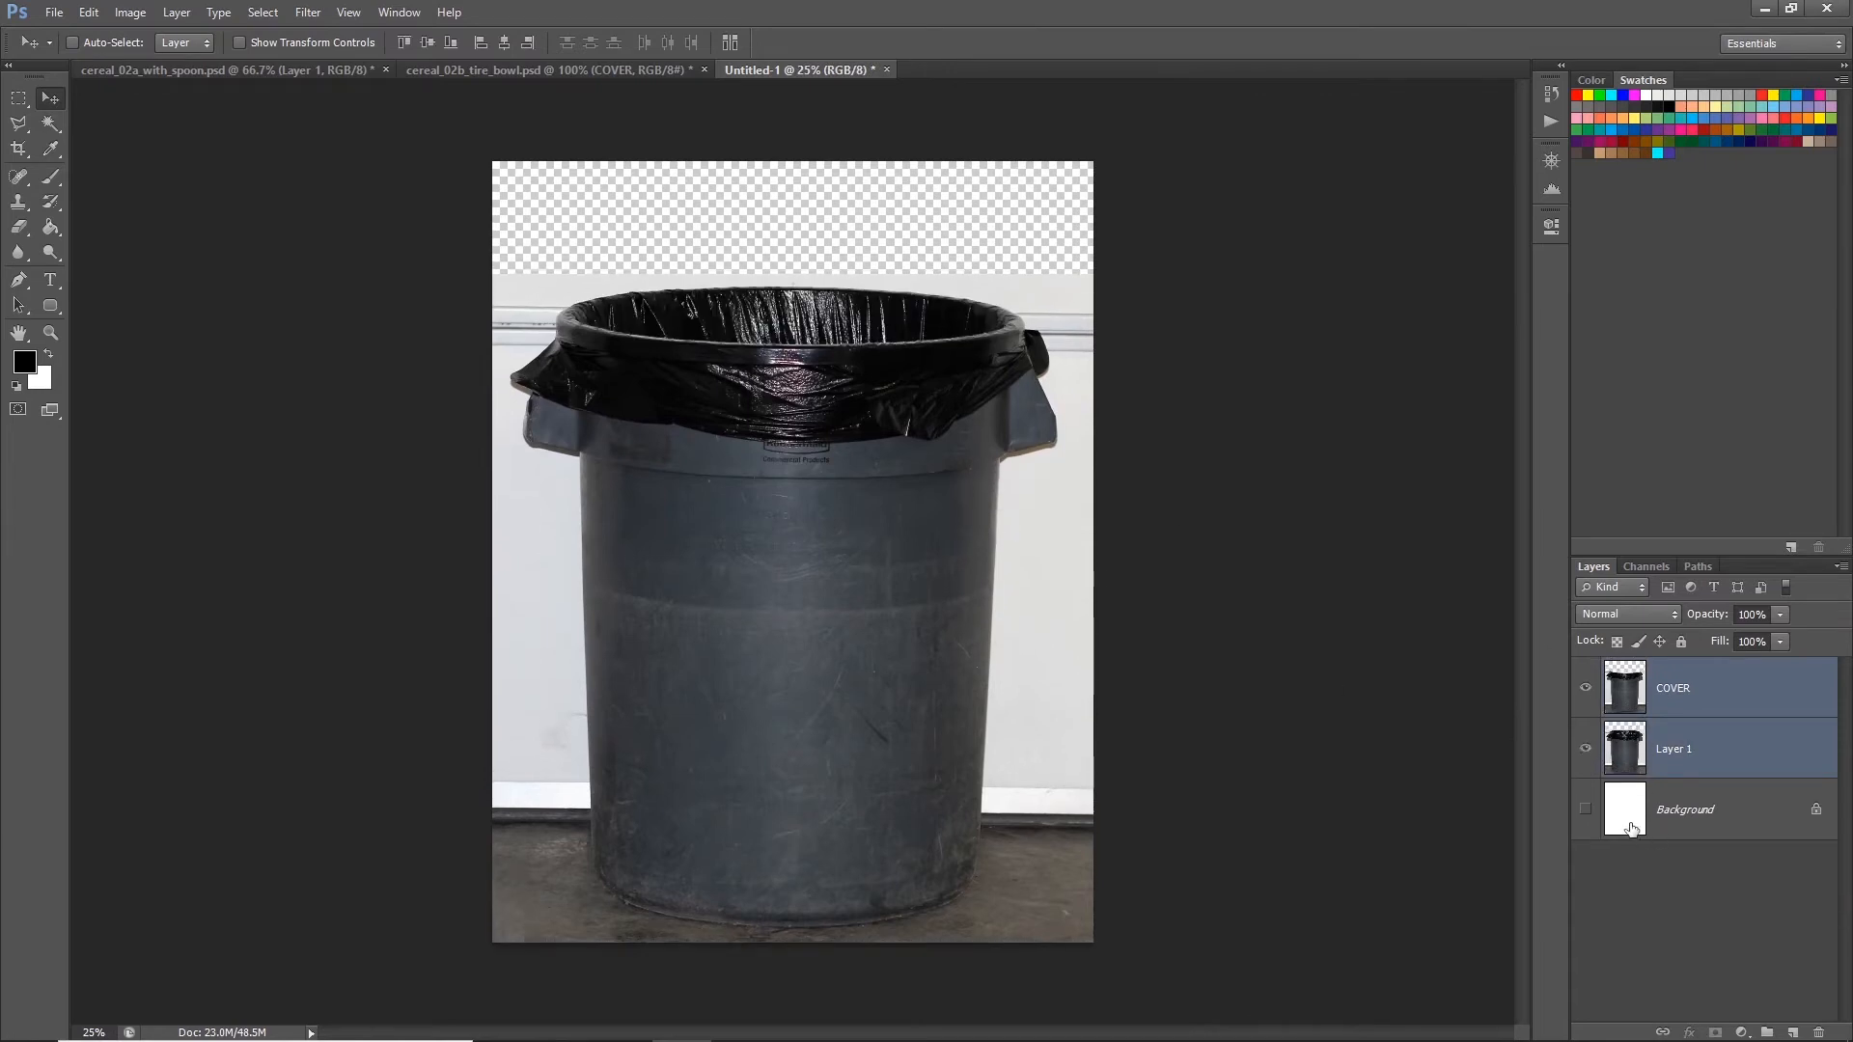
pyautogui.click(1585, 809)
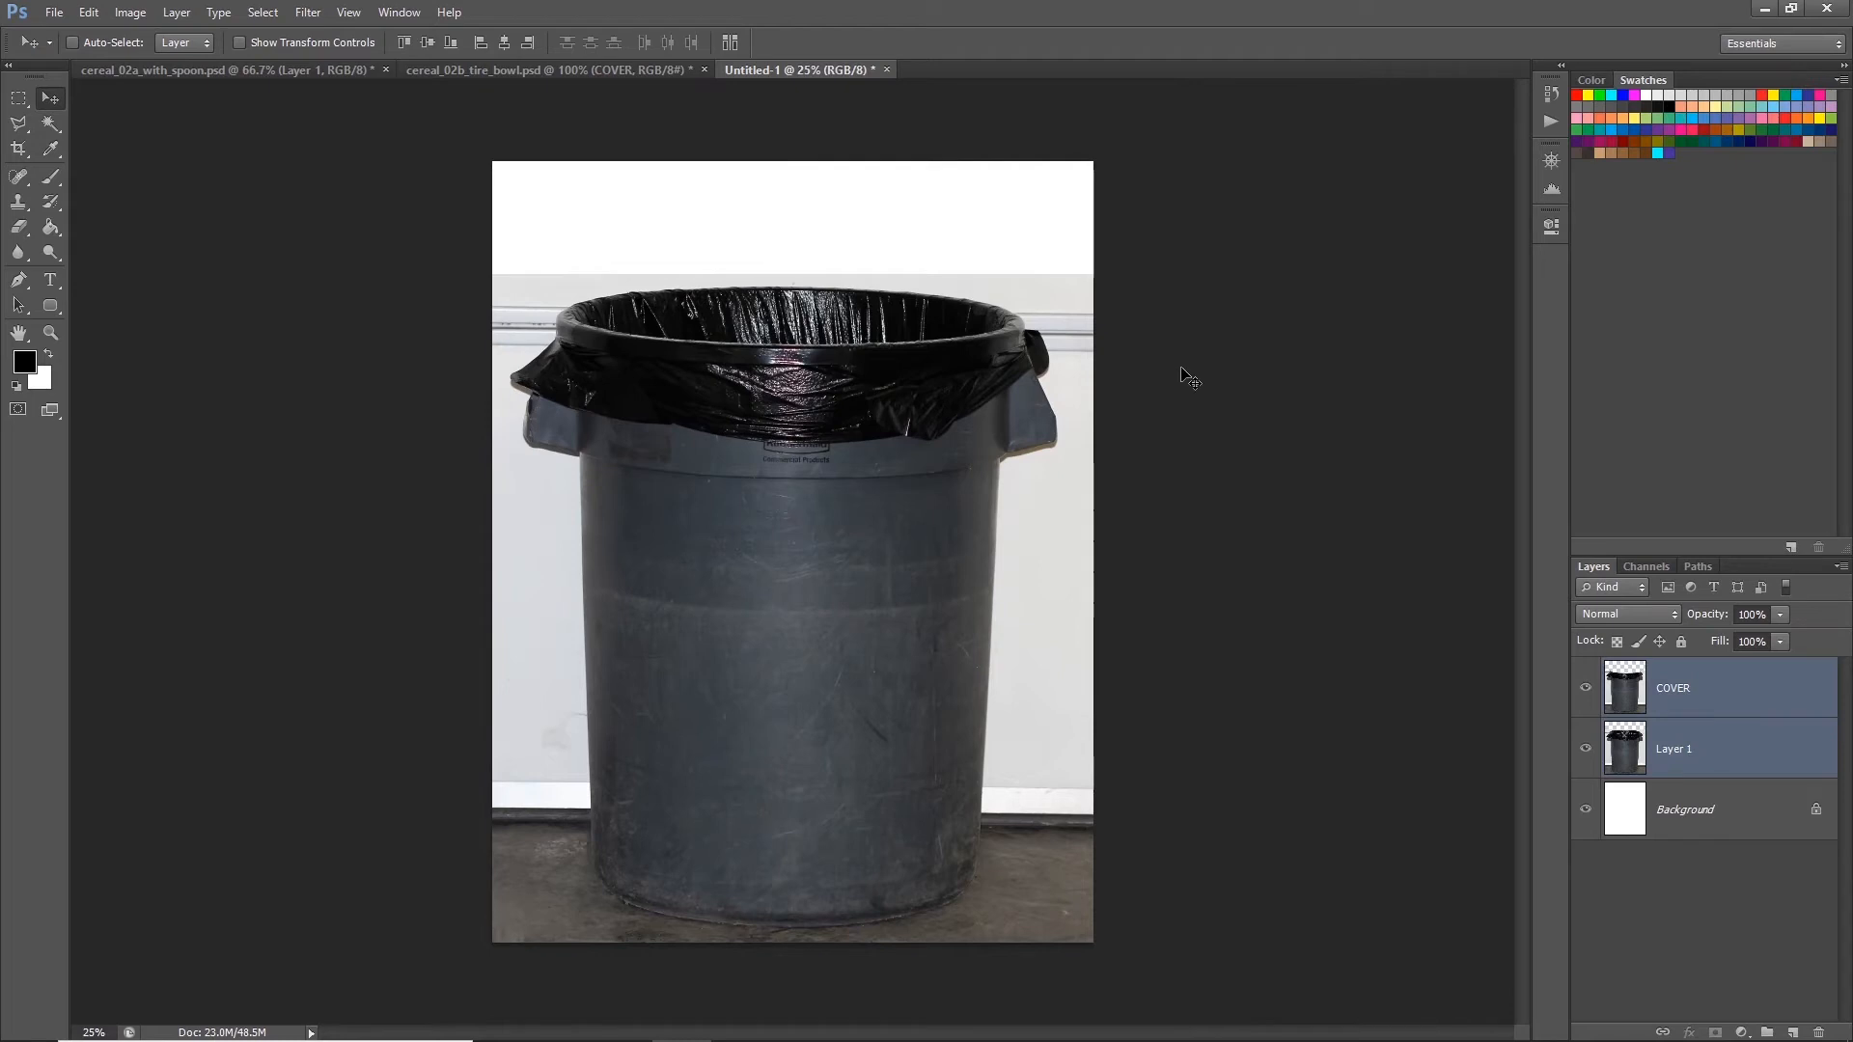
# Step: Add a new layer between Layer 1 and Background and name it "BG wall"
pyautogui.click(1792, 1030)
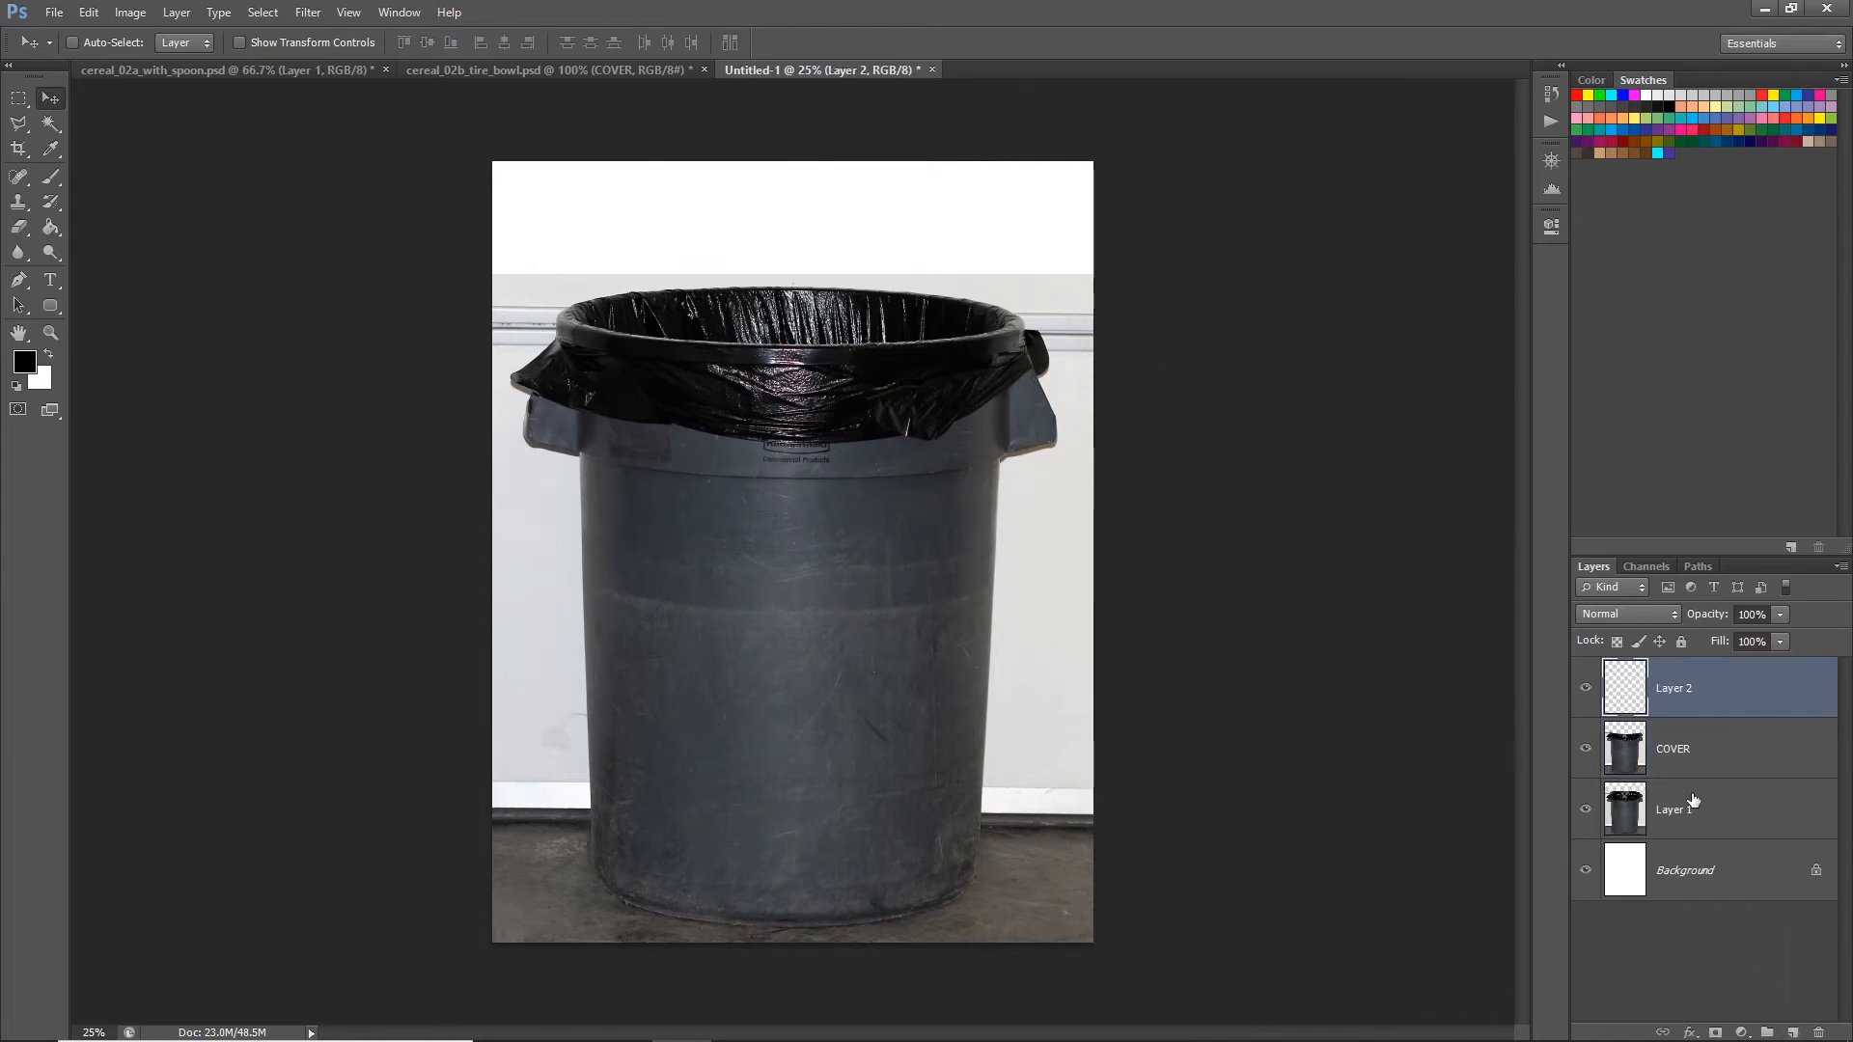
pyautogui.moveTo(1692, 710); pyautogui.dragTo(1677, 820)
pyautogui.doubleClick(1674, 811)
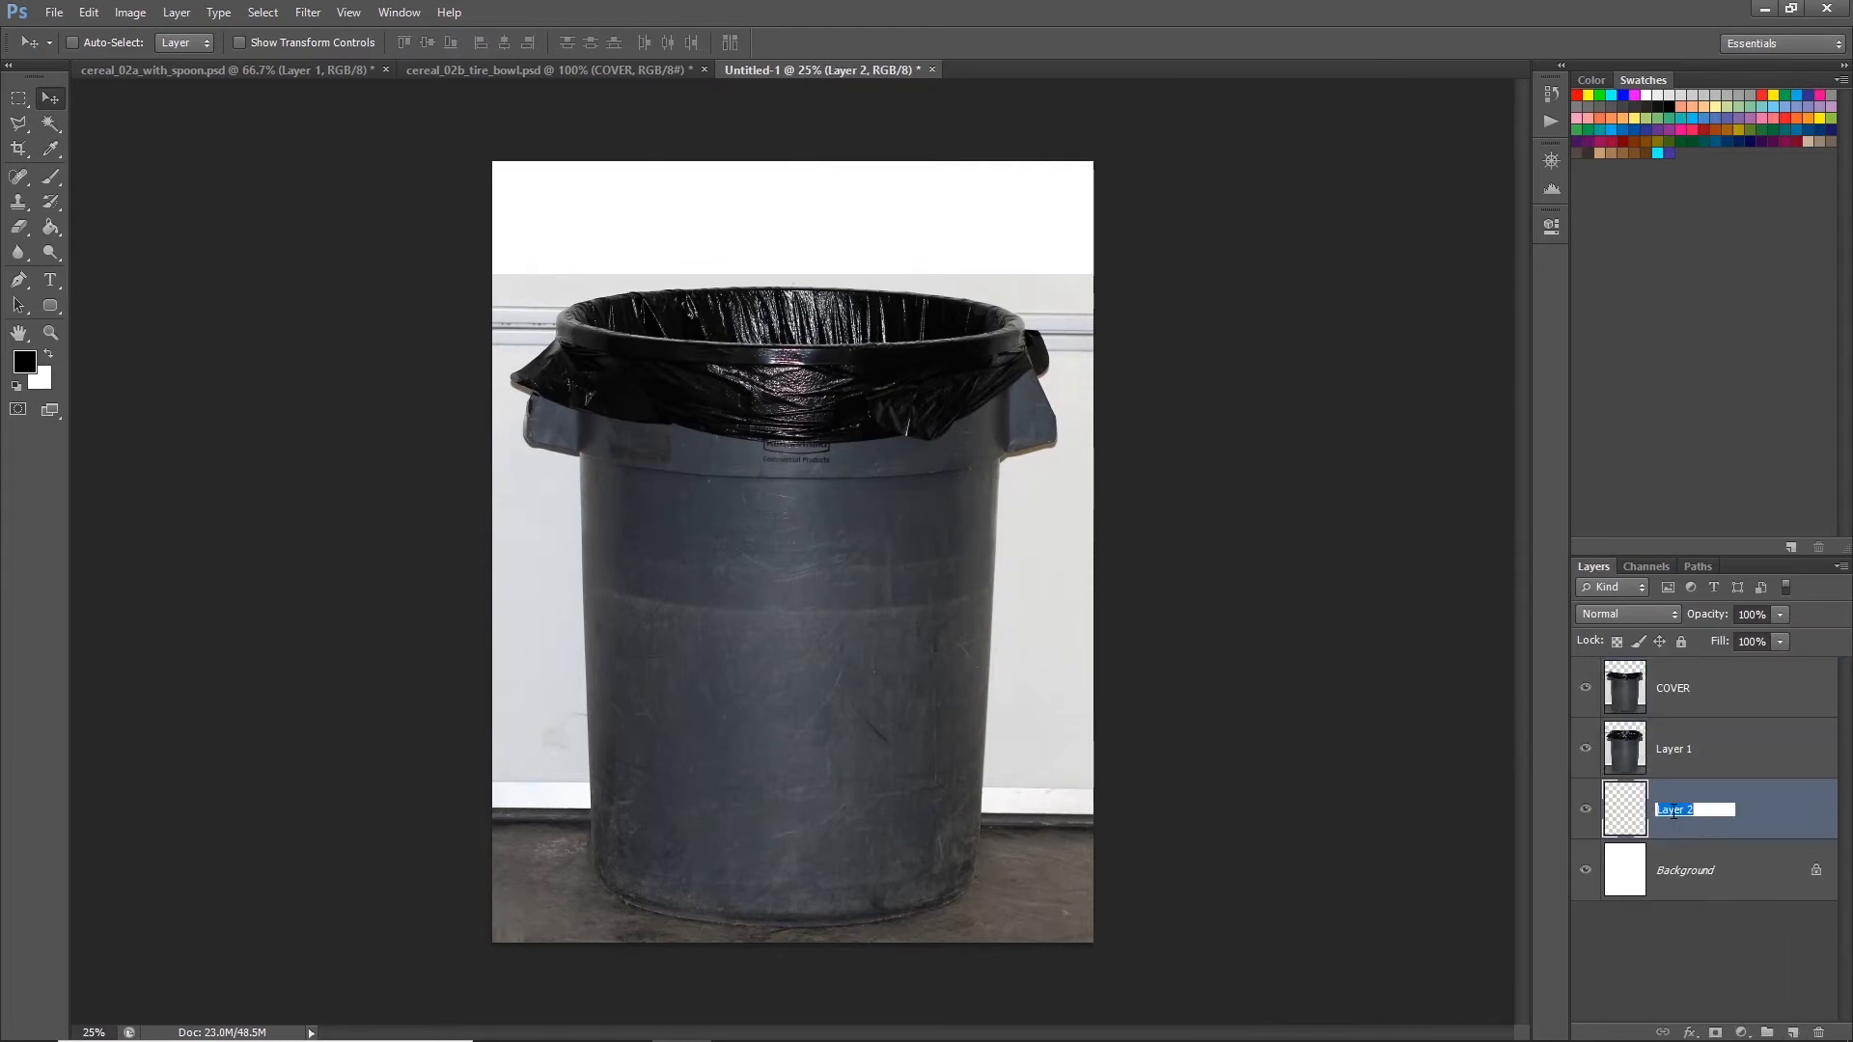
pyautogui.write('BG wall')
pyautogui.press('Return')
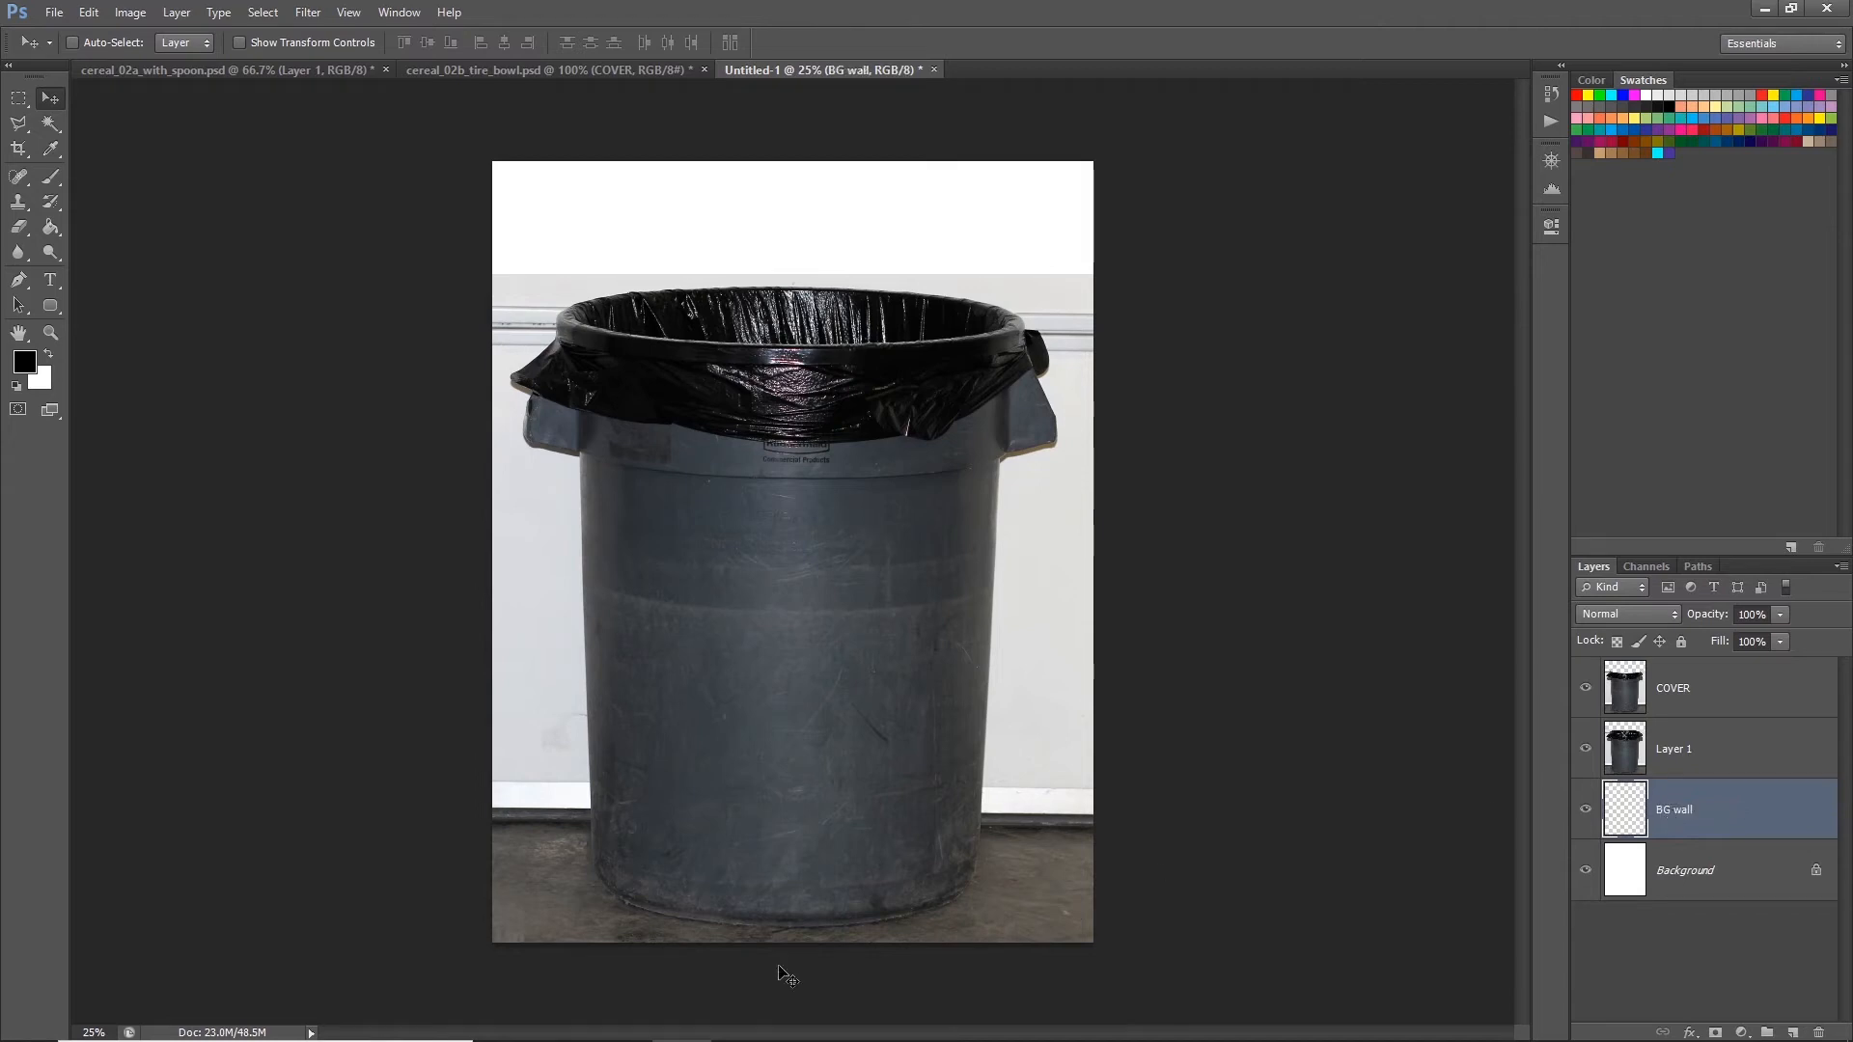
# Step: Sample the light gray wall color above the trash can and fill the BG wall layer with it
pyautogui.press('i')
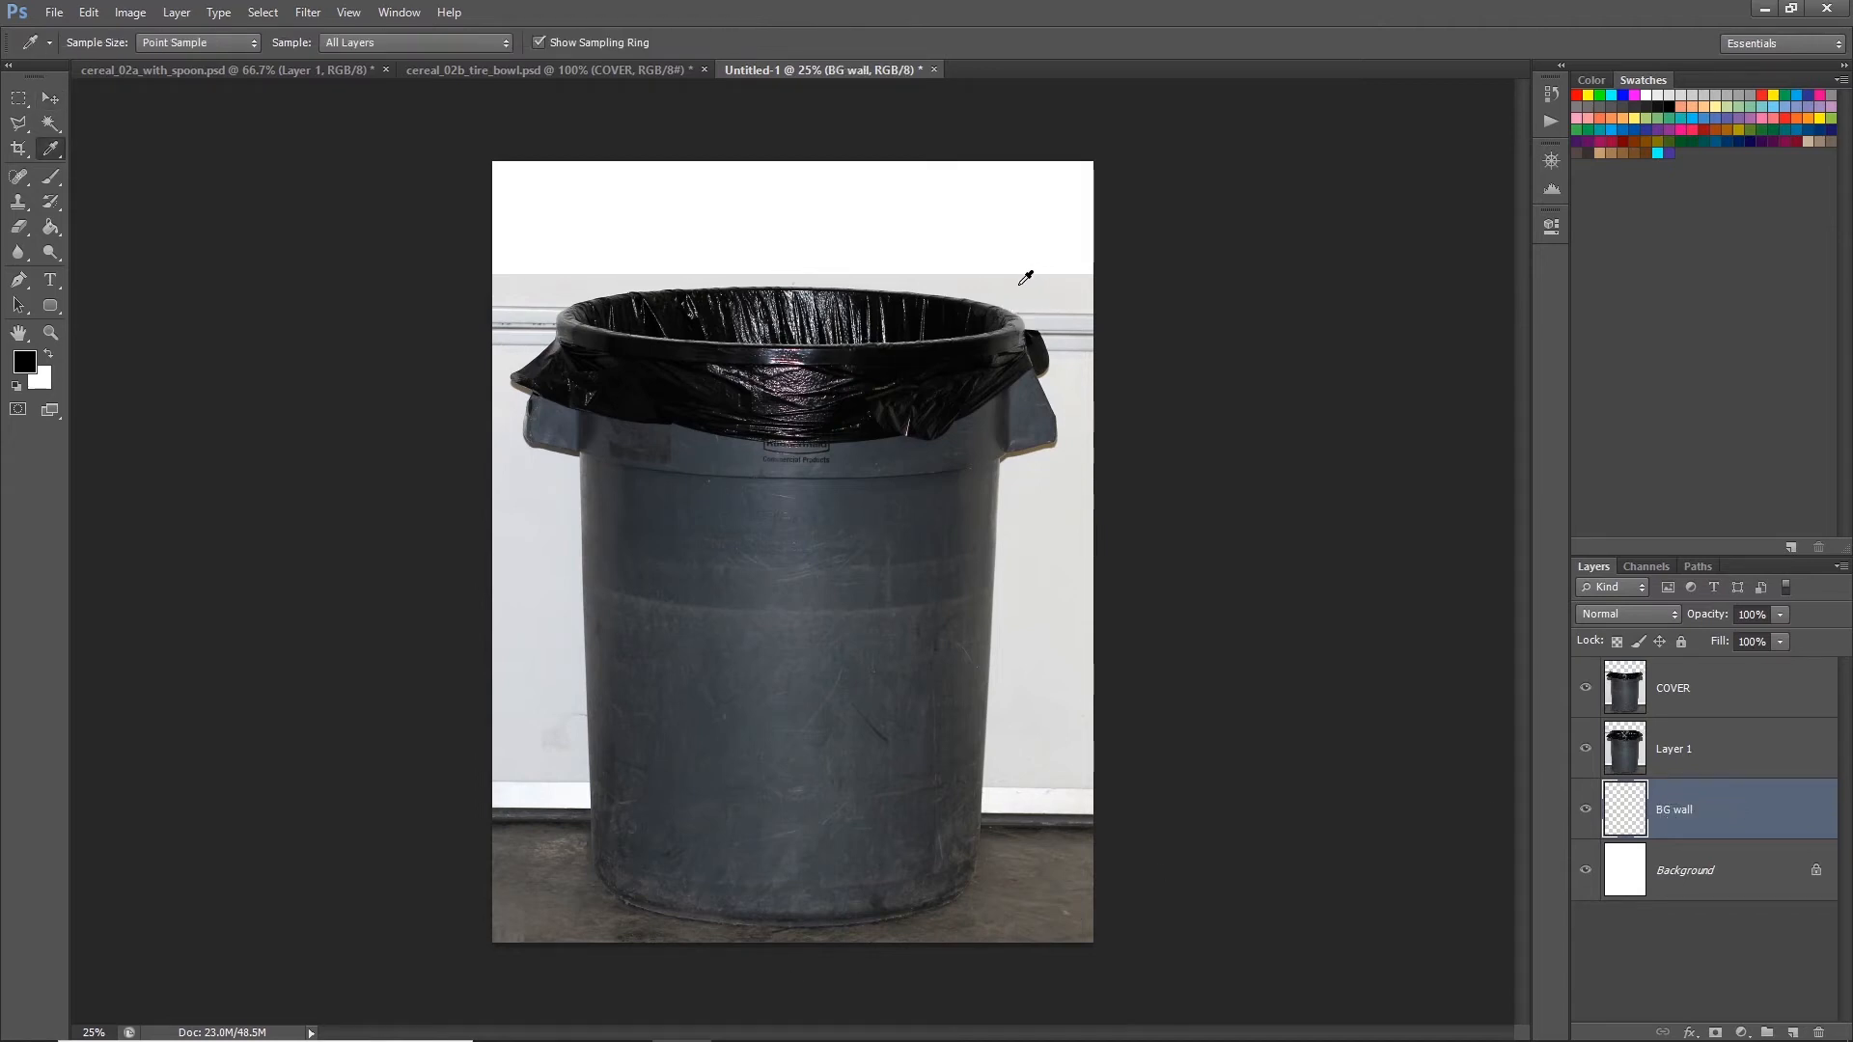
pyautogui.click(994, 277)
pyautogui.hotkey('alt', 'BackSpace')
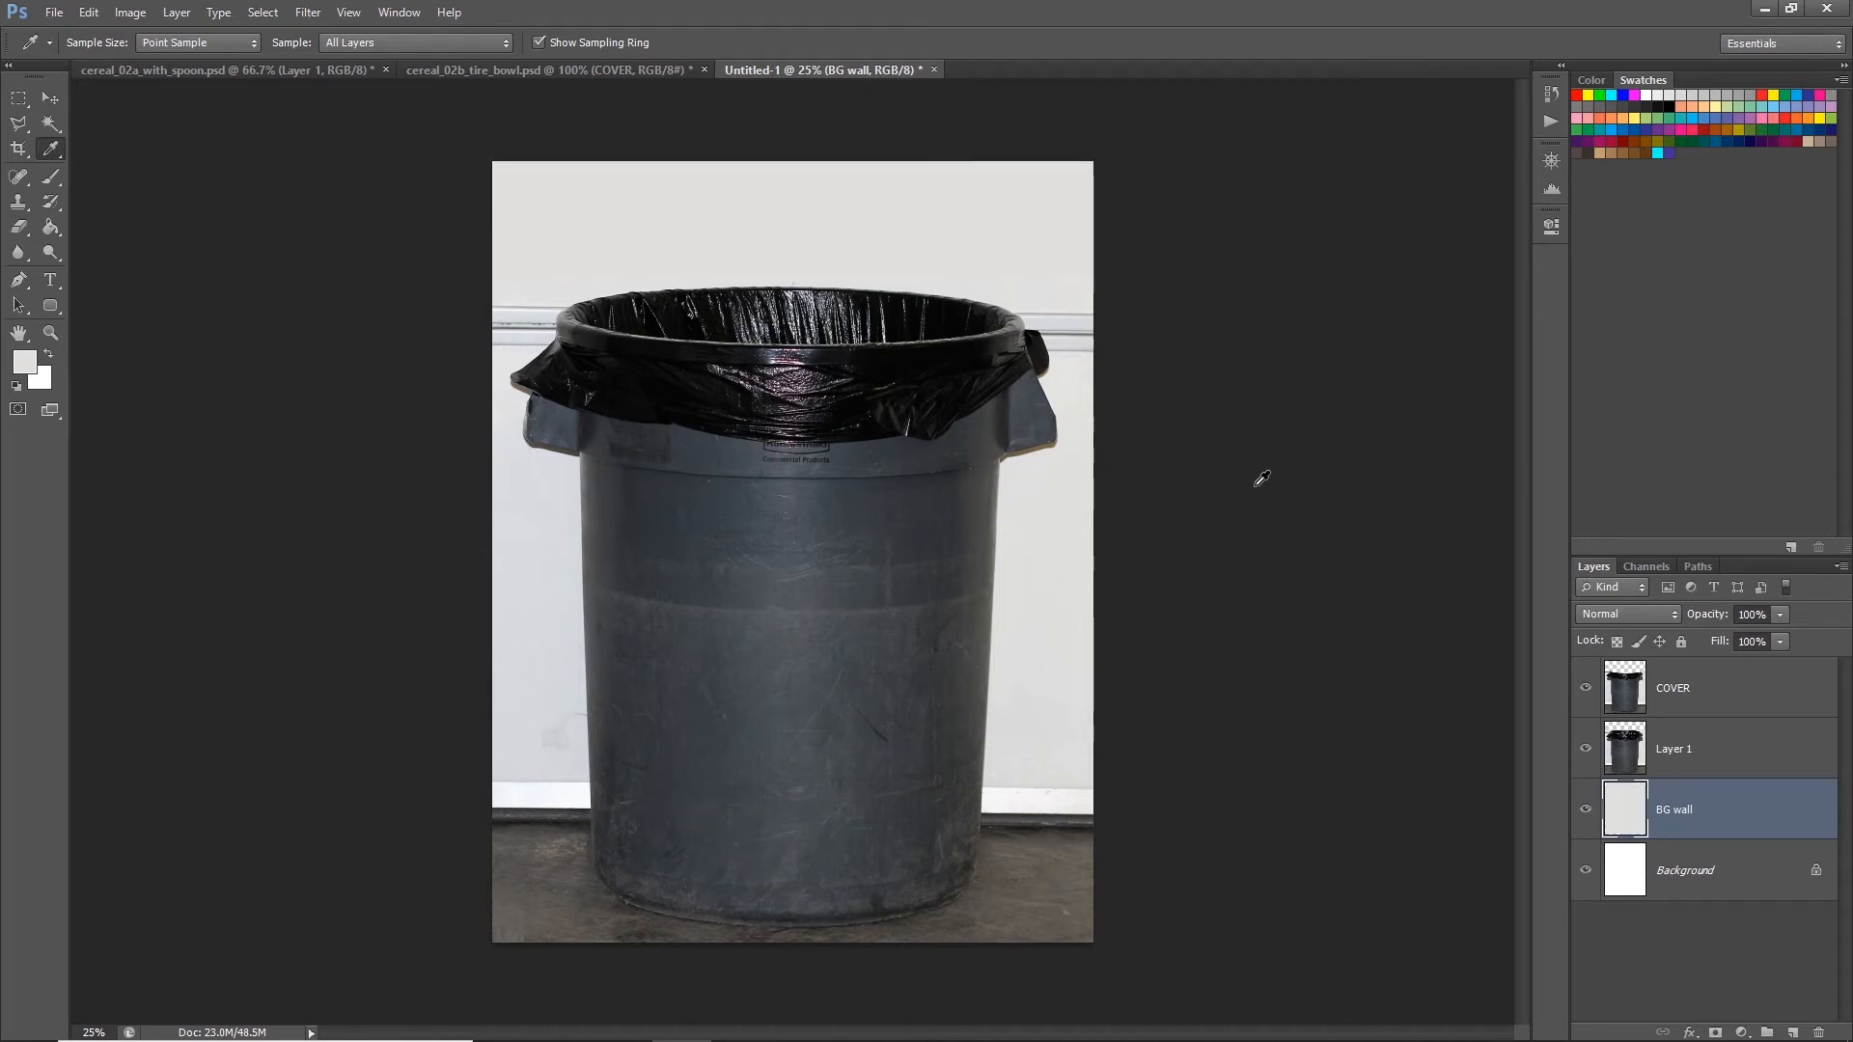
pyautogui.press('v')
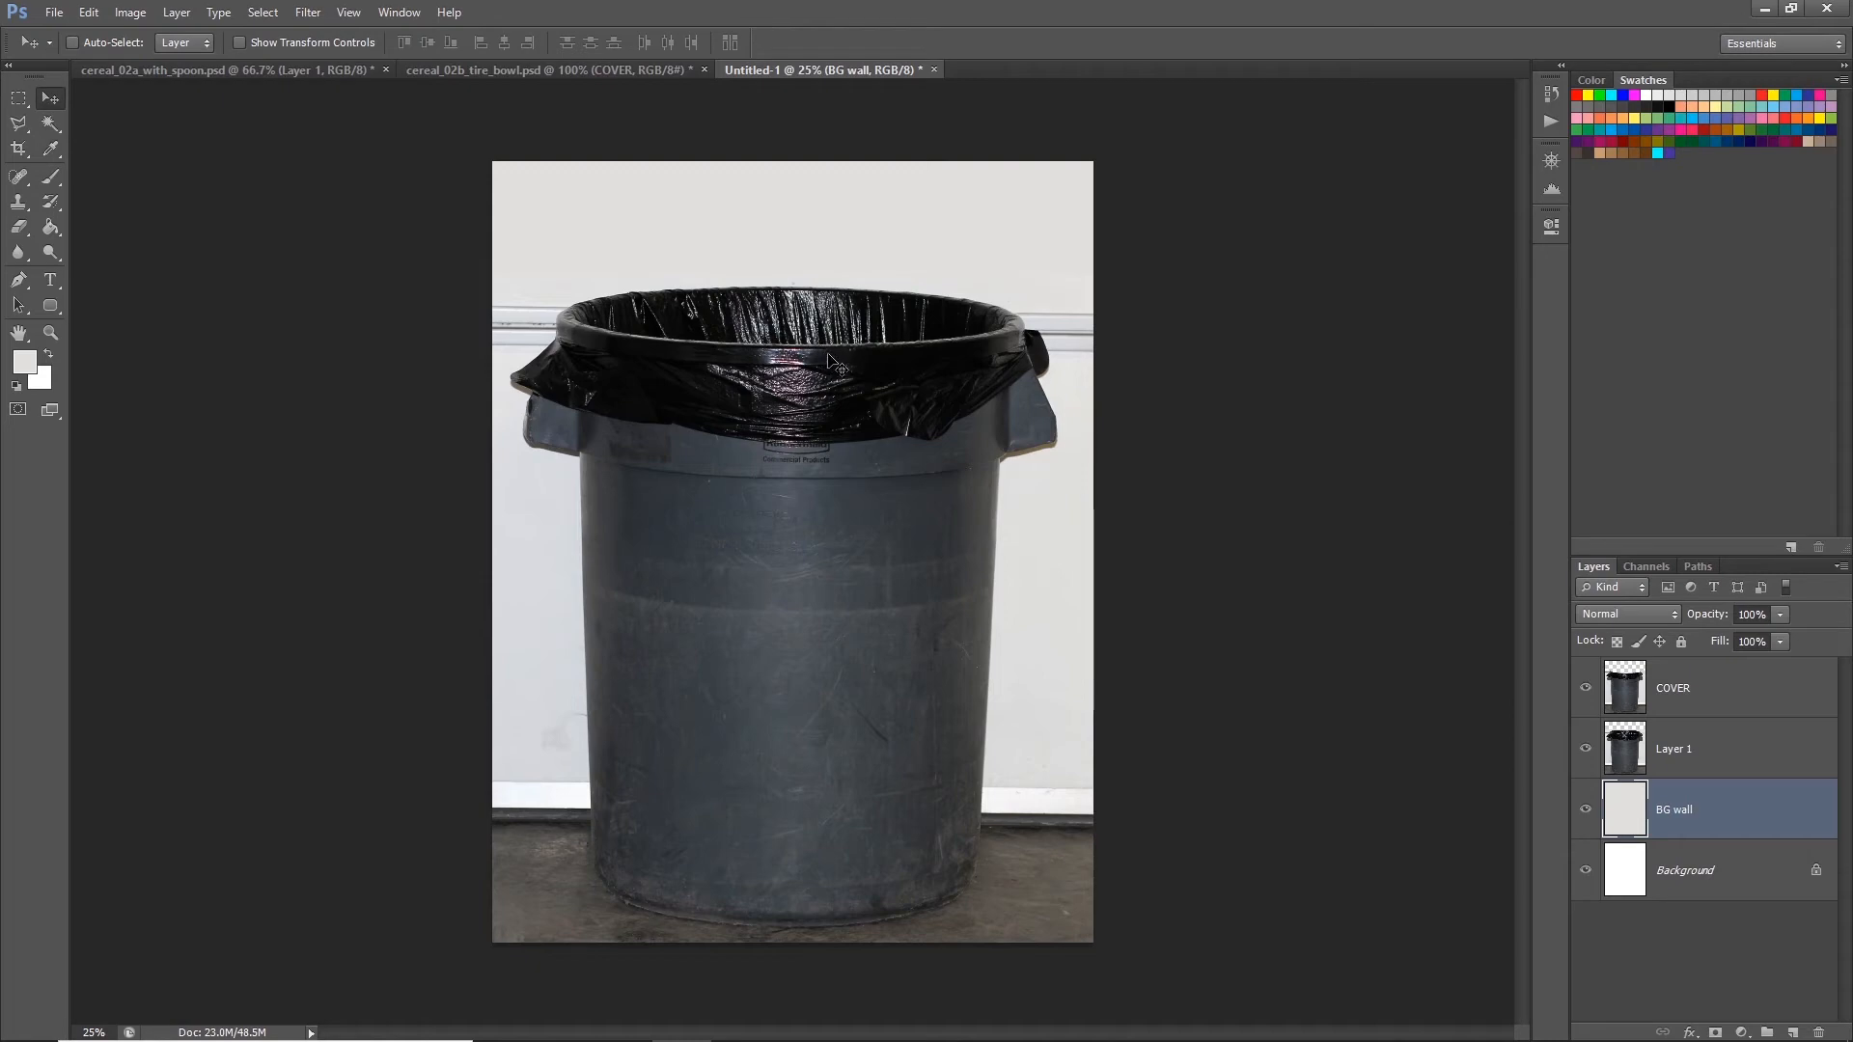
# Step: Switch to the browser, search images for "side view cereal" and open the Dry Flakes Breakfast Cereal picture
pyautogui.hotkey('alt', 'Tab')
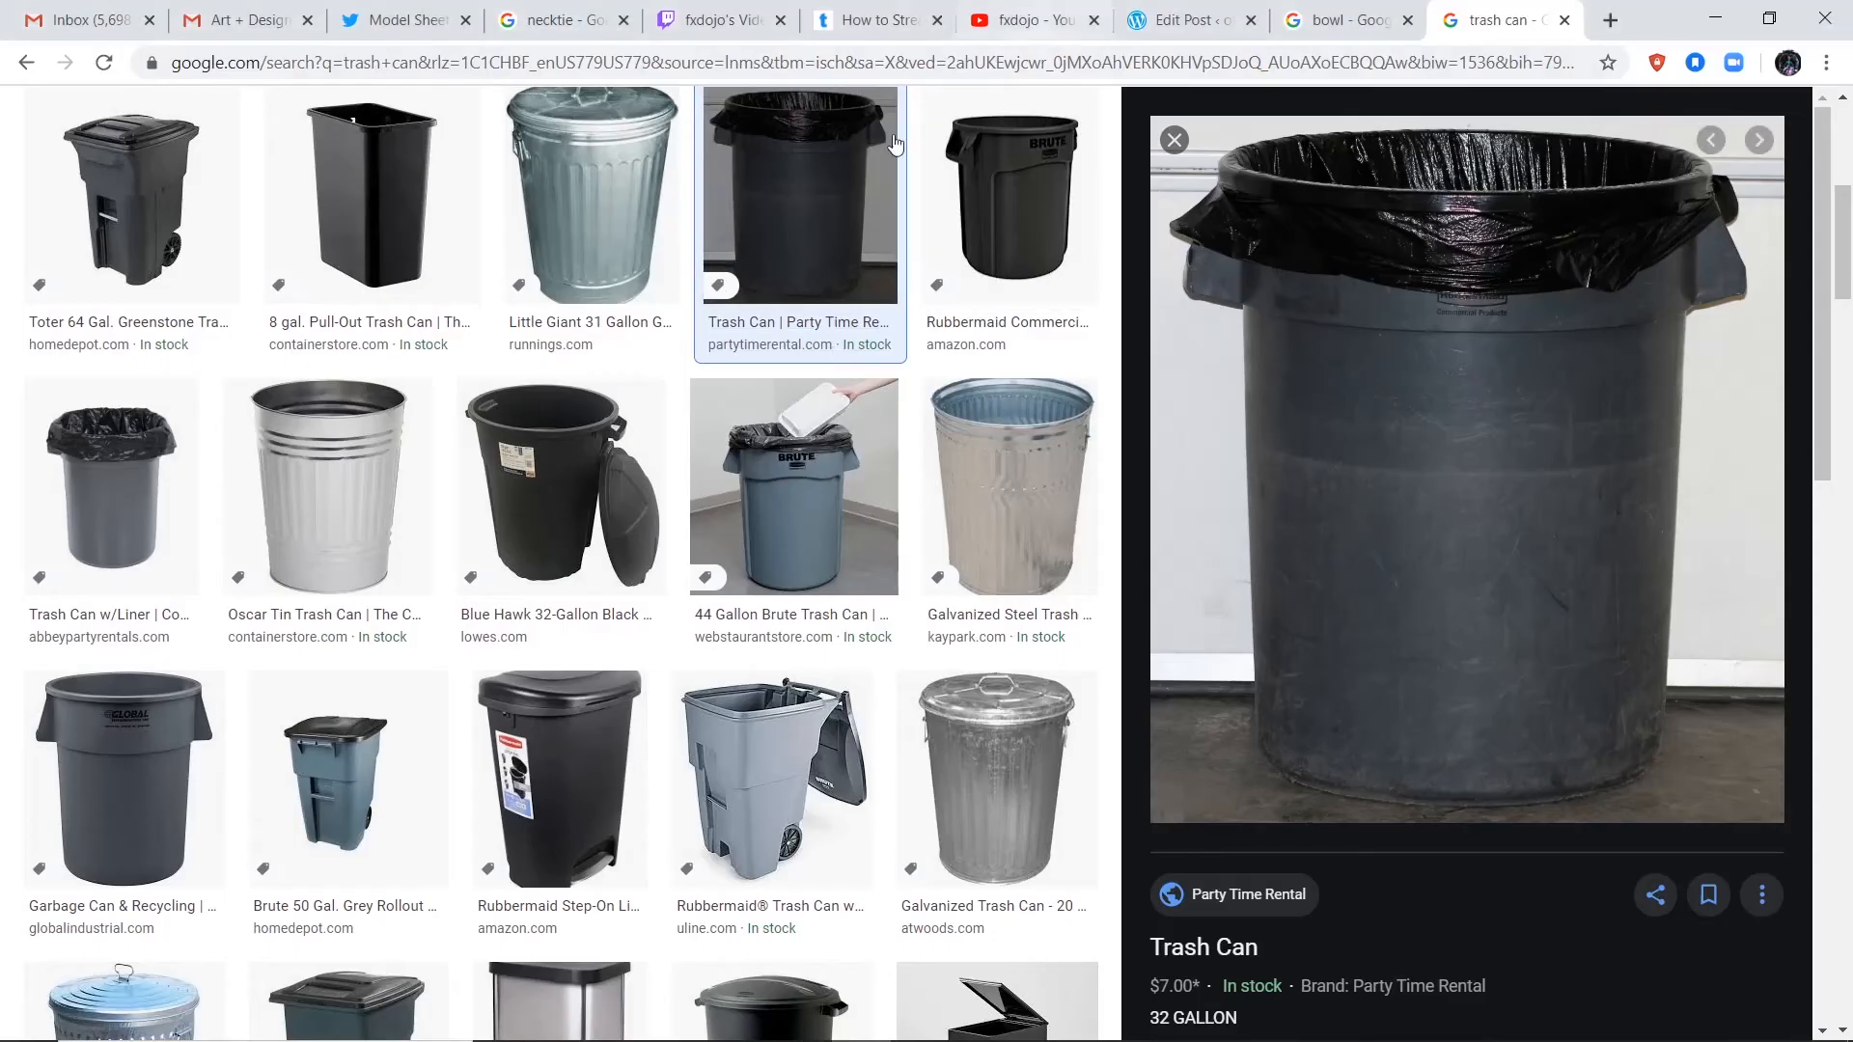
pyautogui.scroll(7, 652, 223)
pyautogui.doubleClick(399, 137)
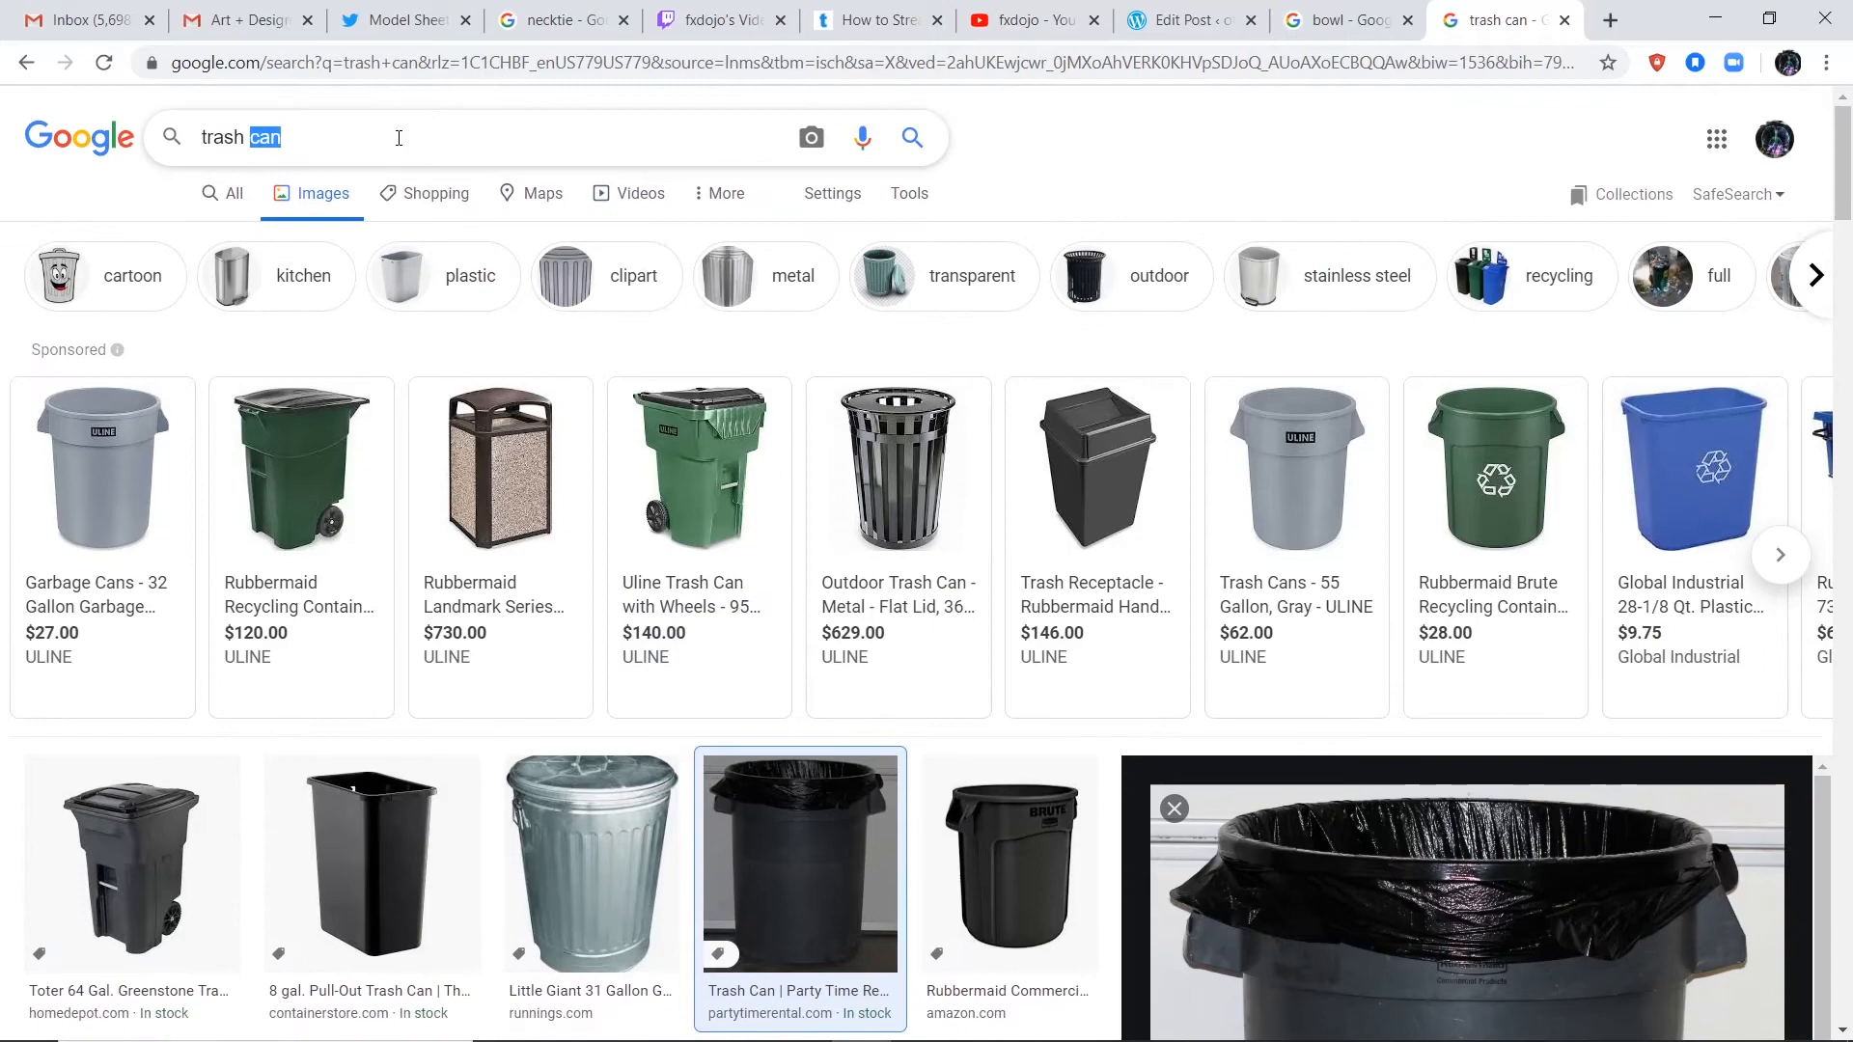
pyautogui.hotkey('ctrl', 'a')
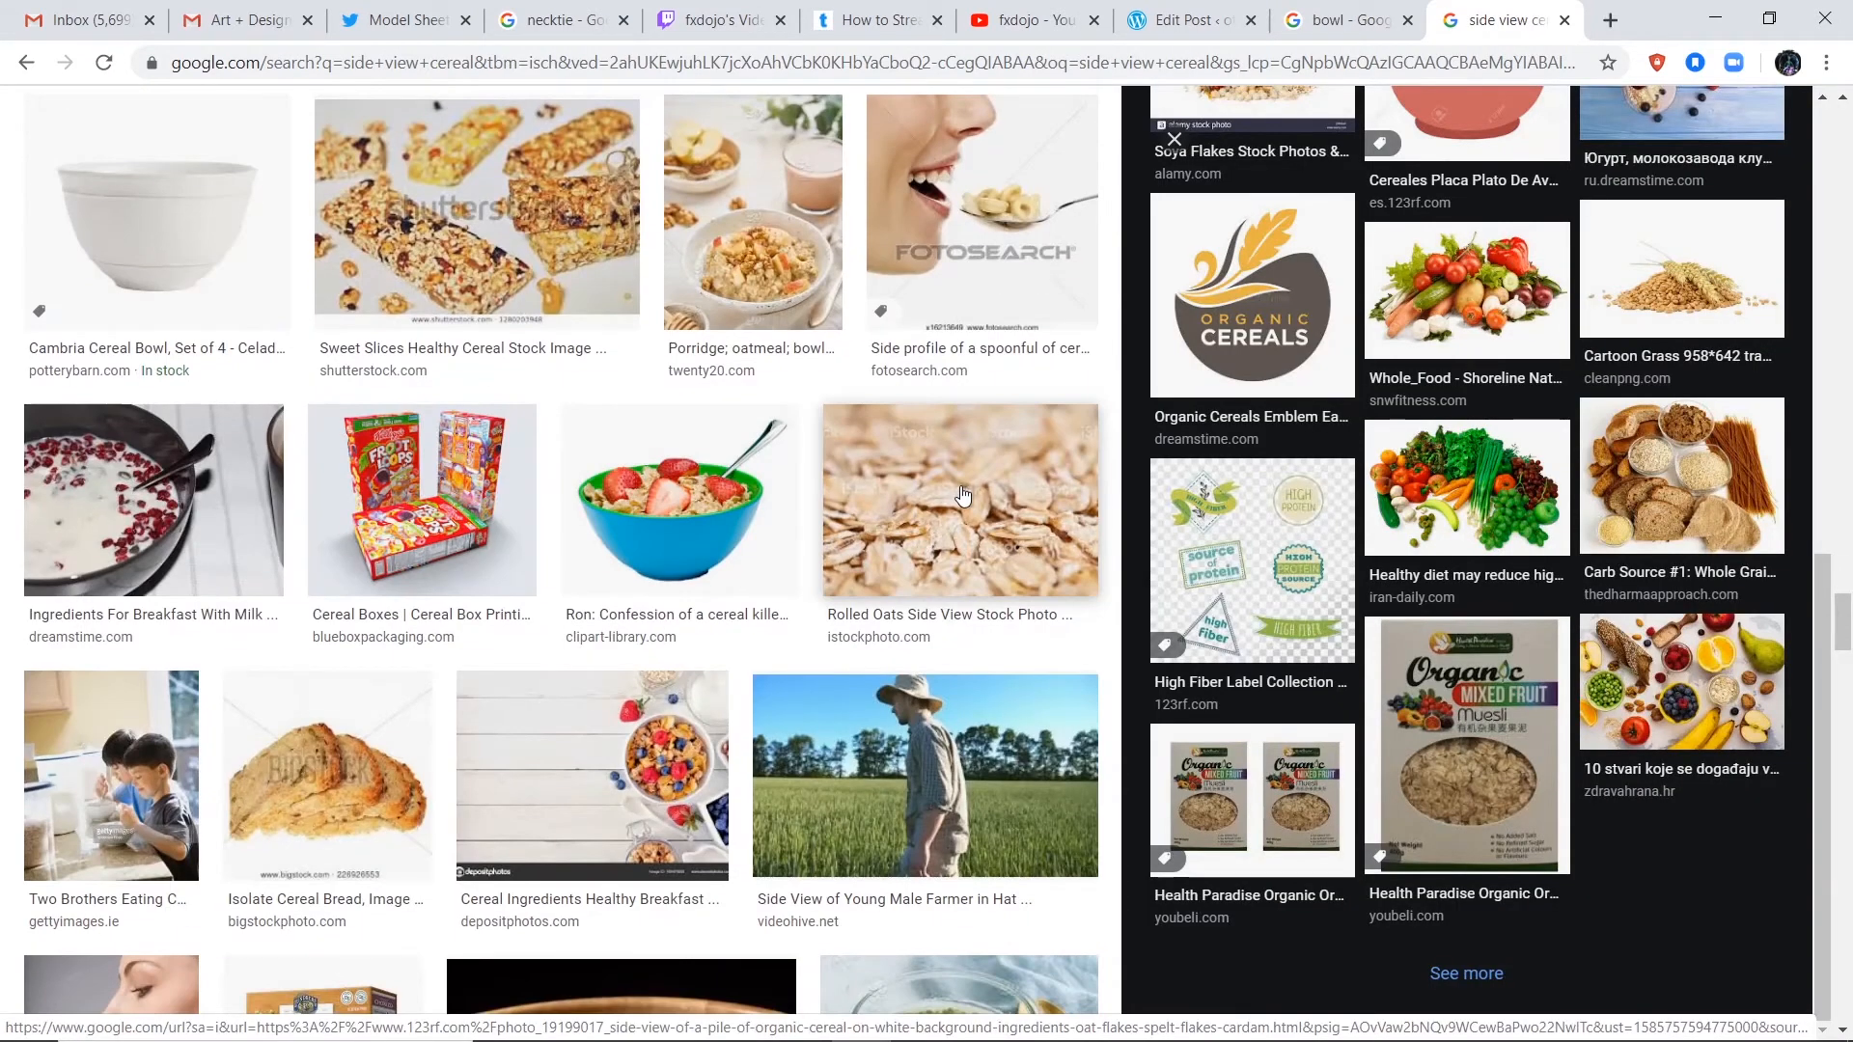
pyautogui.scroll(-6, 864, 498)
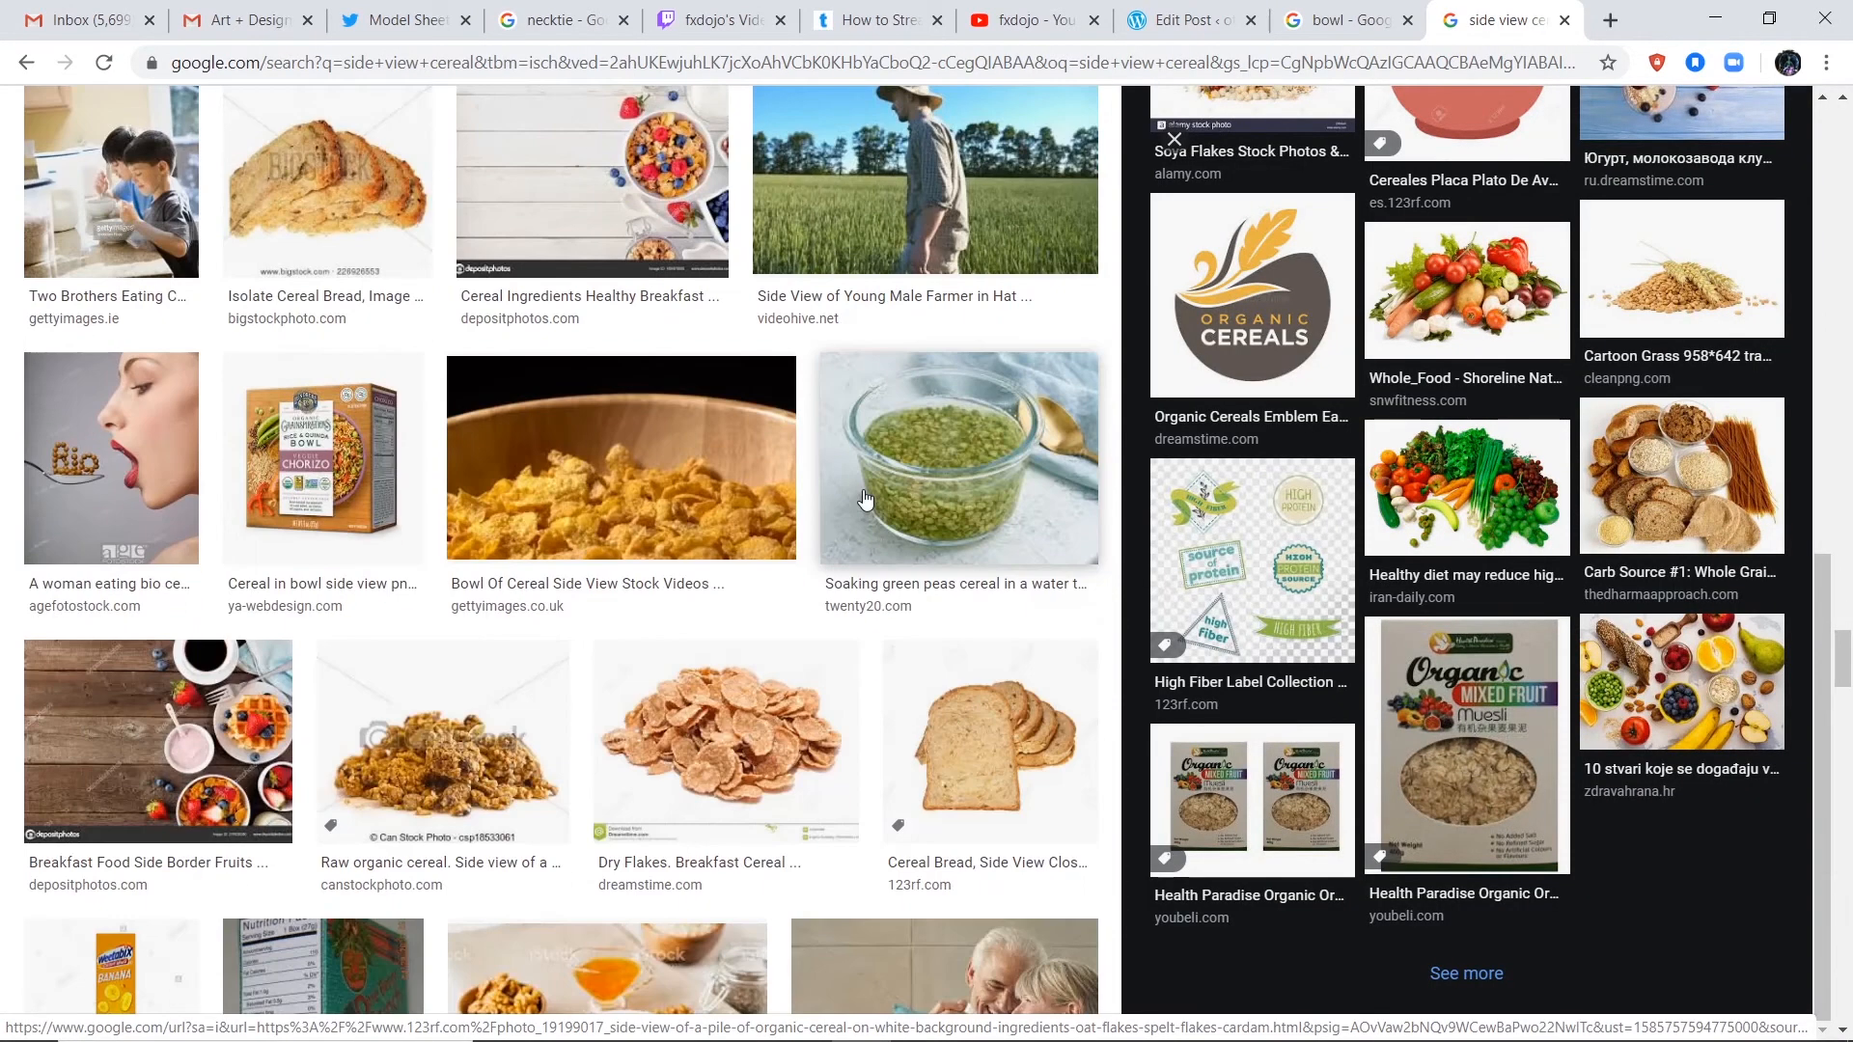
pyautogui.click(724, 734)
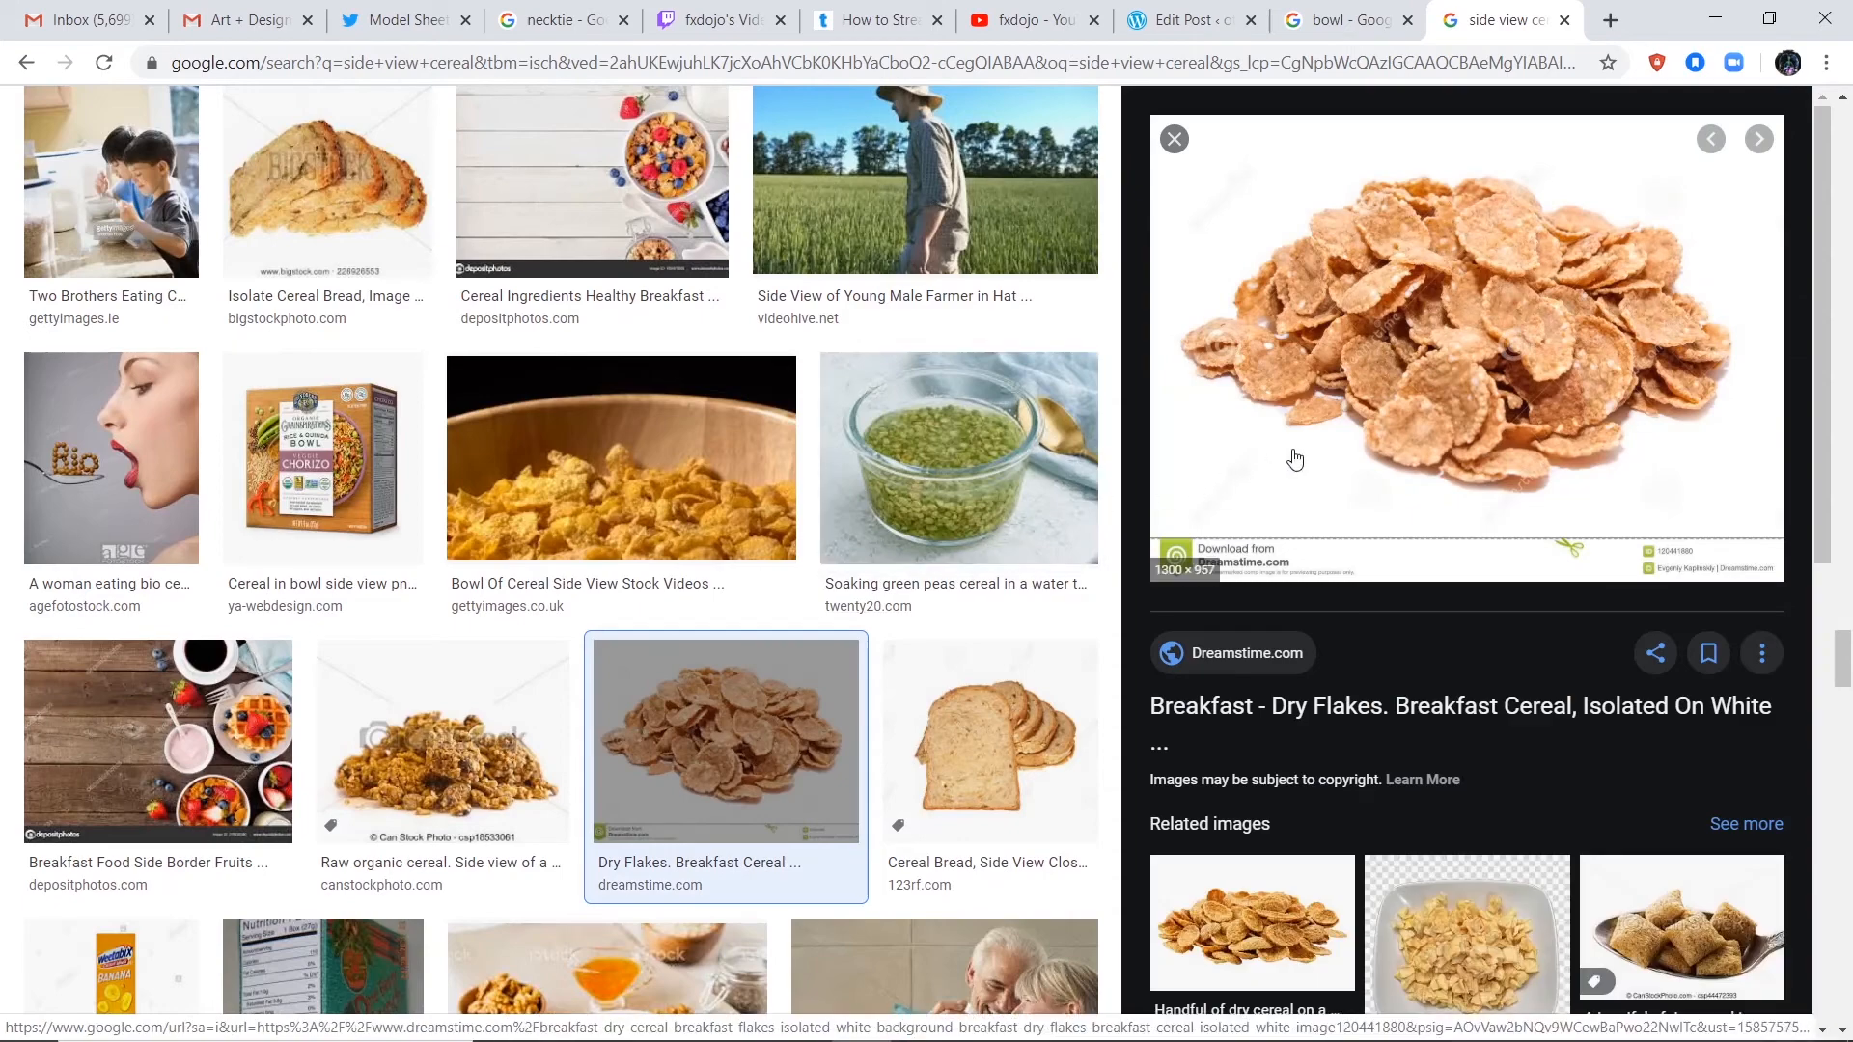
# Step: Copy the dry flakes image and paste it into the trash can document in Photoshop
pyautogui.rightClick(1374, 292)
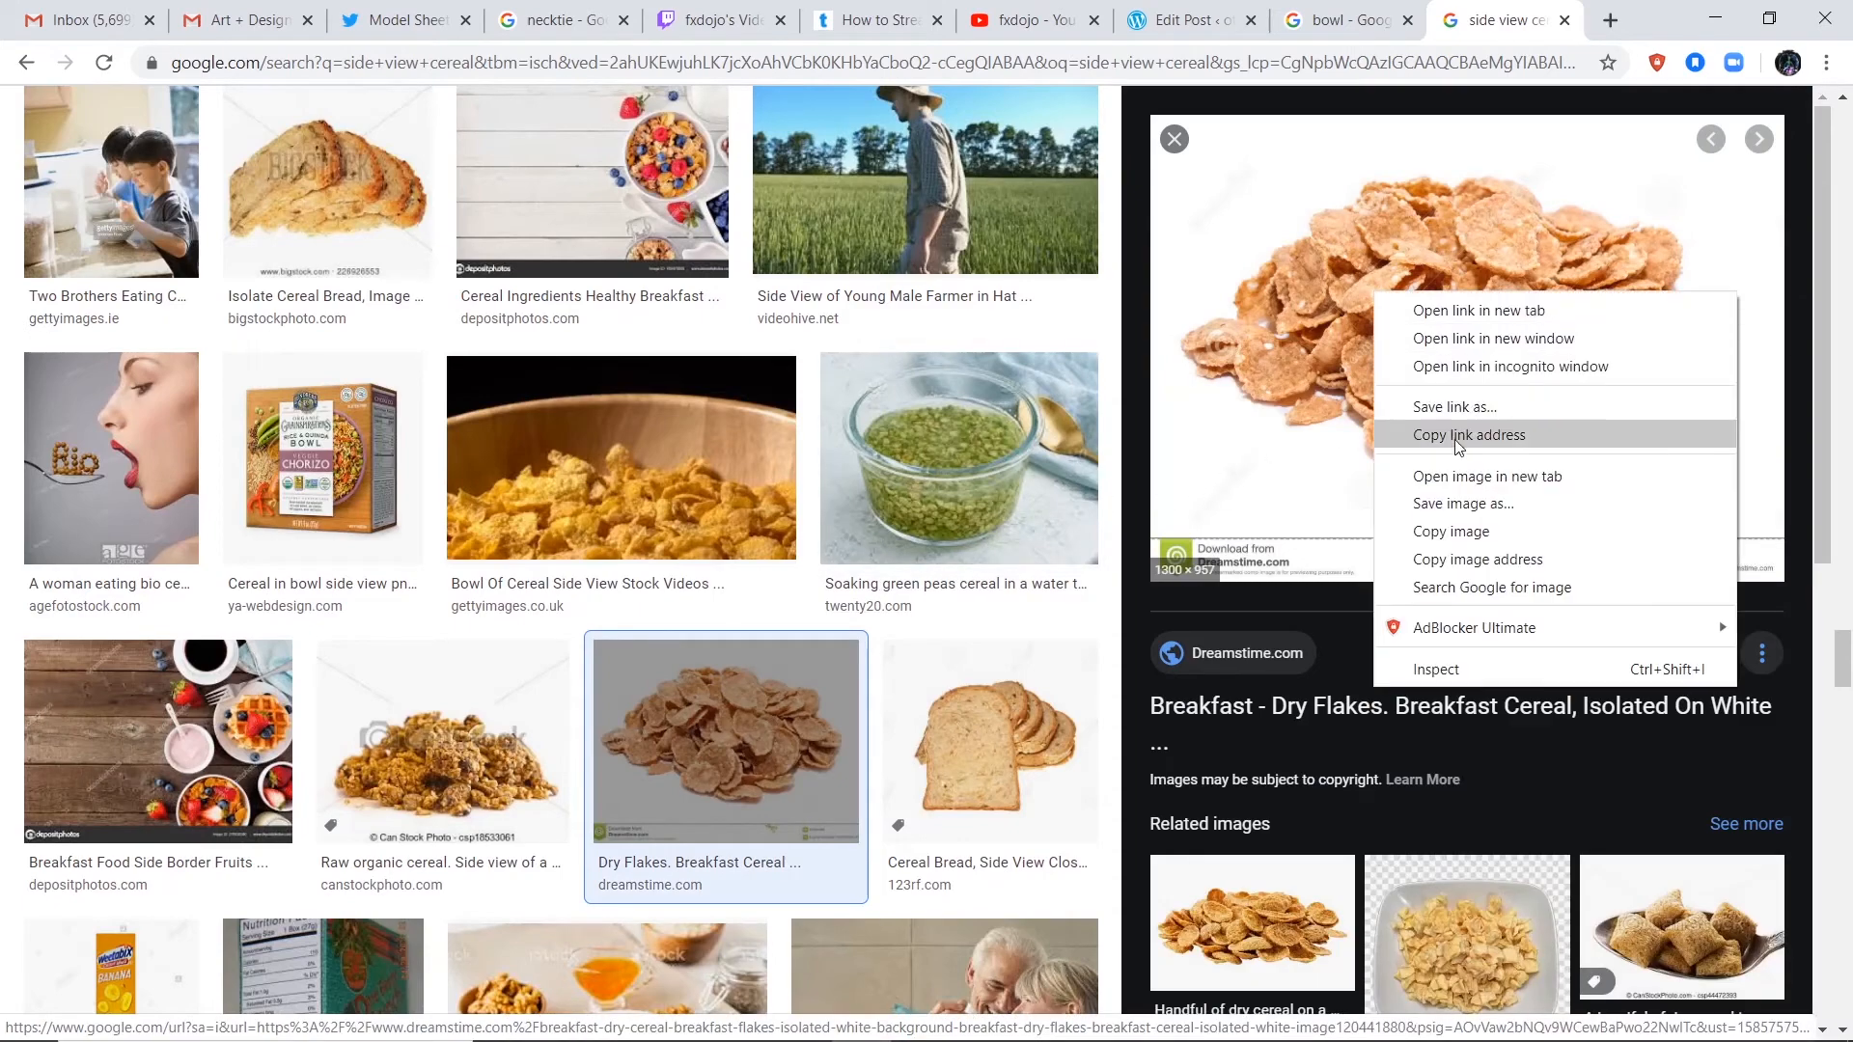
pyautogui.click(1451, 532)
pyautogui.moveTo(734, 1032)
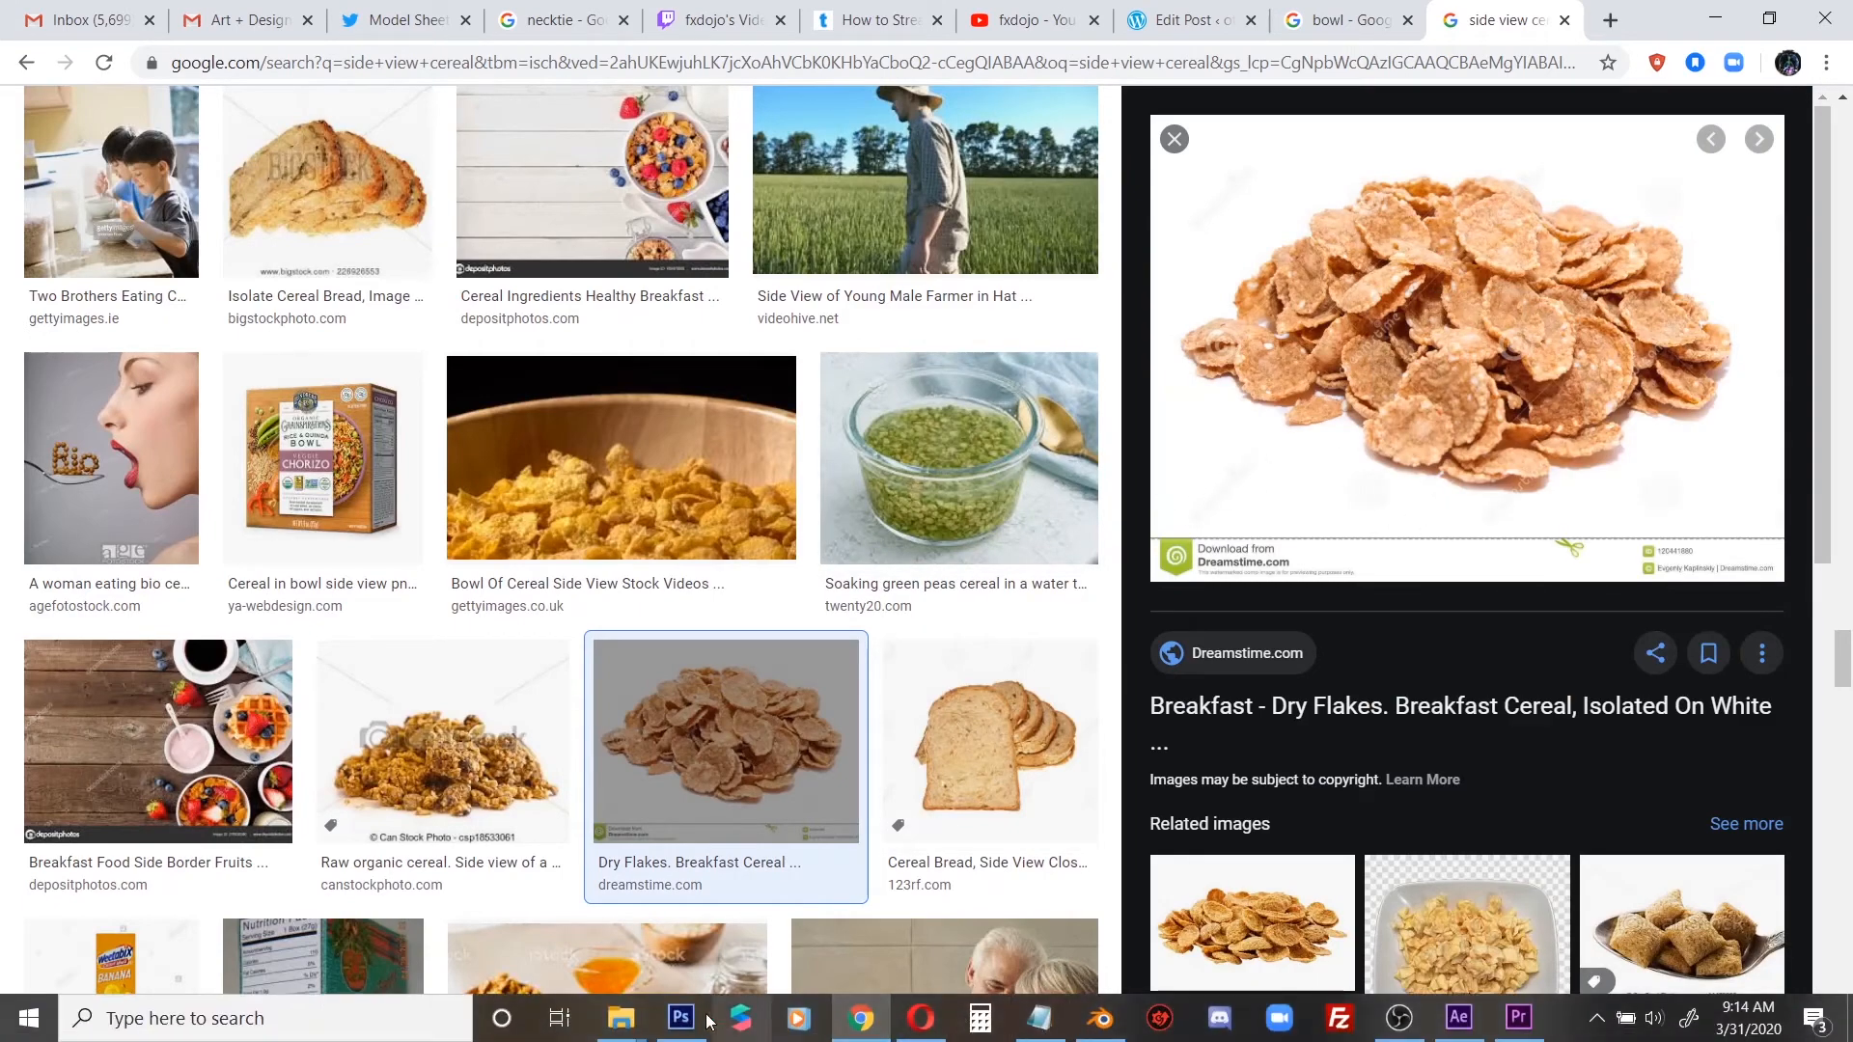
pyautogui.click(707, 1020)
pyautogui.hotkey('ctrl', 'v')
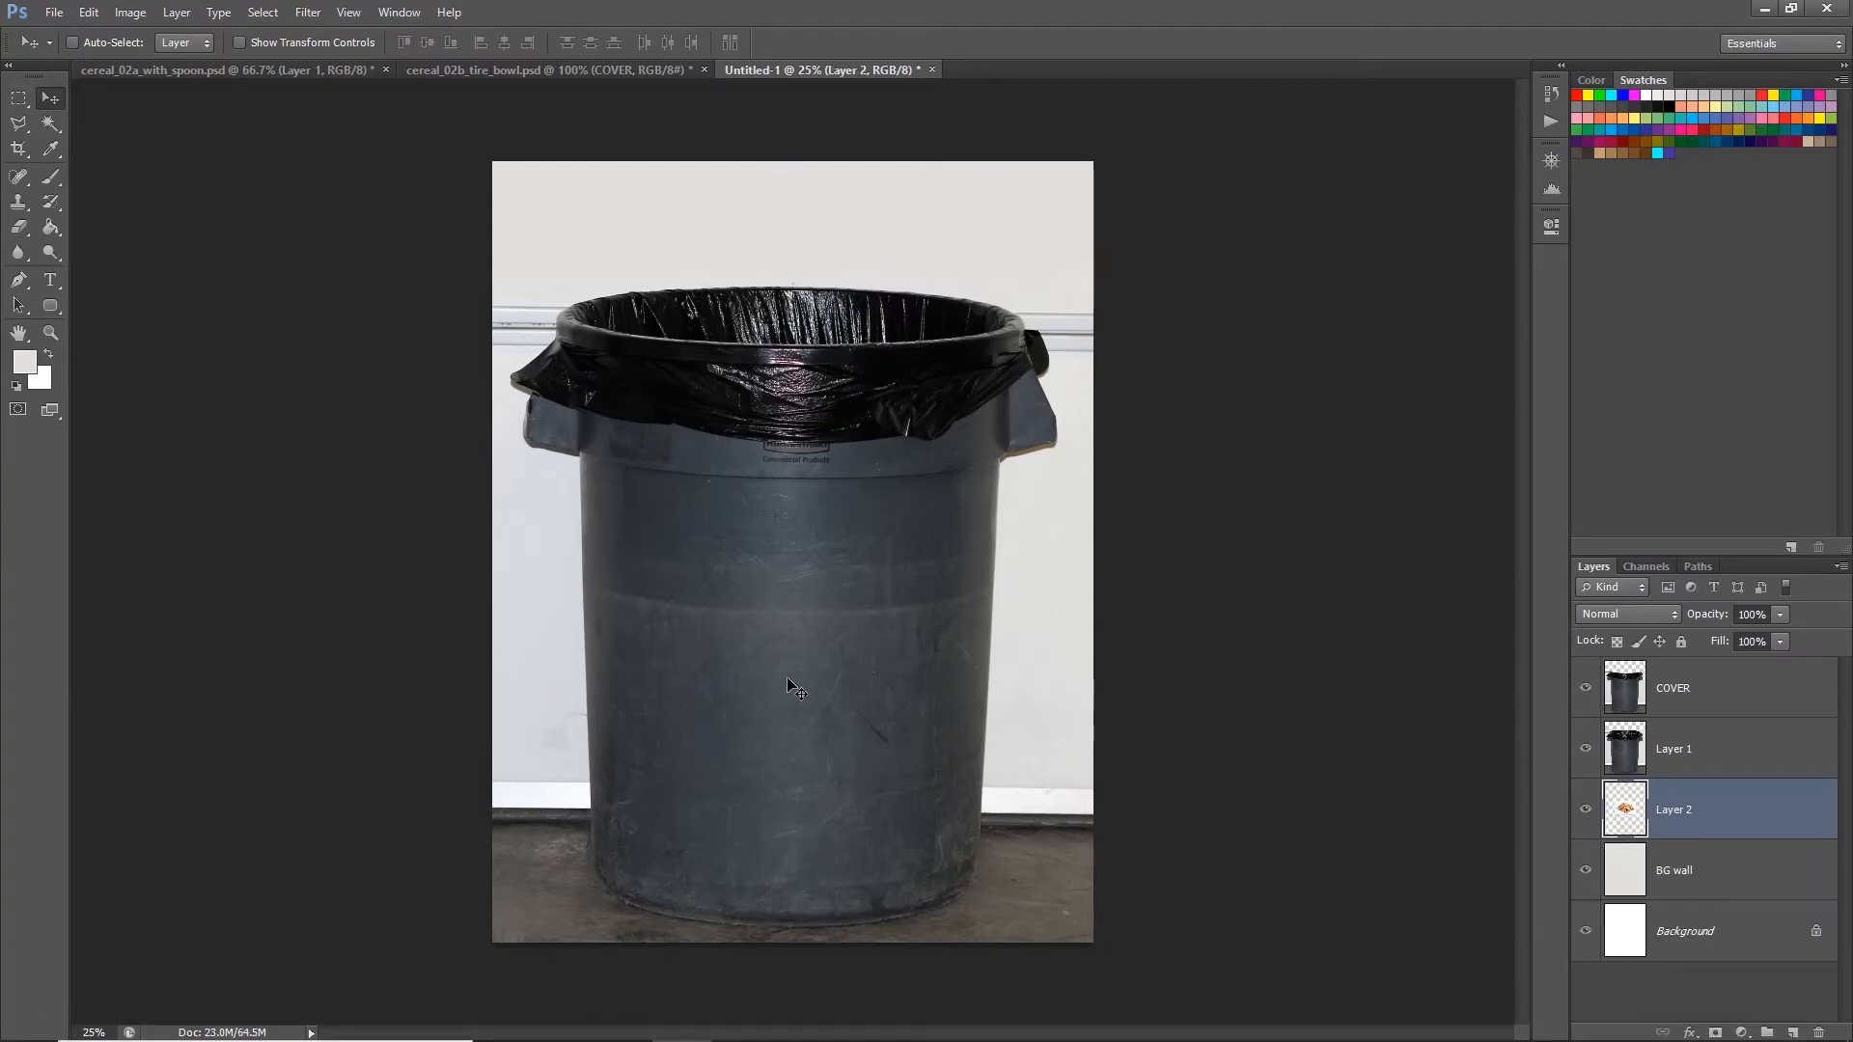
# Step: Move the pasted cereal picture up over the trash can's opening and stack its layer above COVER
pyautogui.moveTo(1684, 820); pyautogui.dragTo(1703, 724)
pyautogui.moveTo(883, 641); pyautogui.dragTo(894, 373)
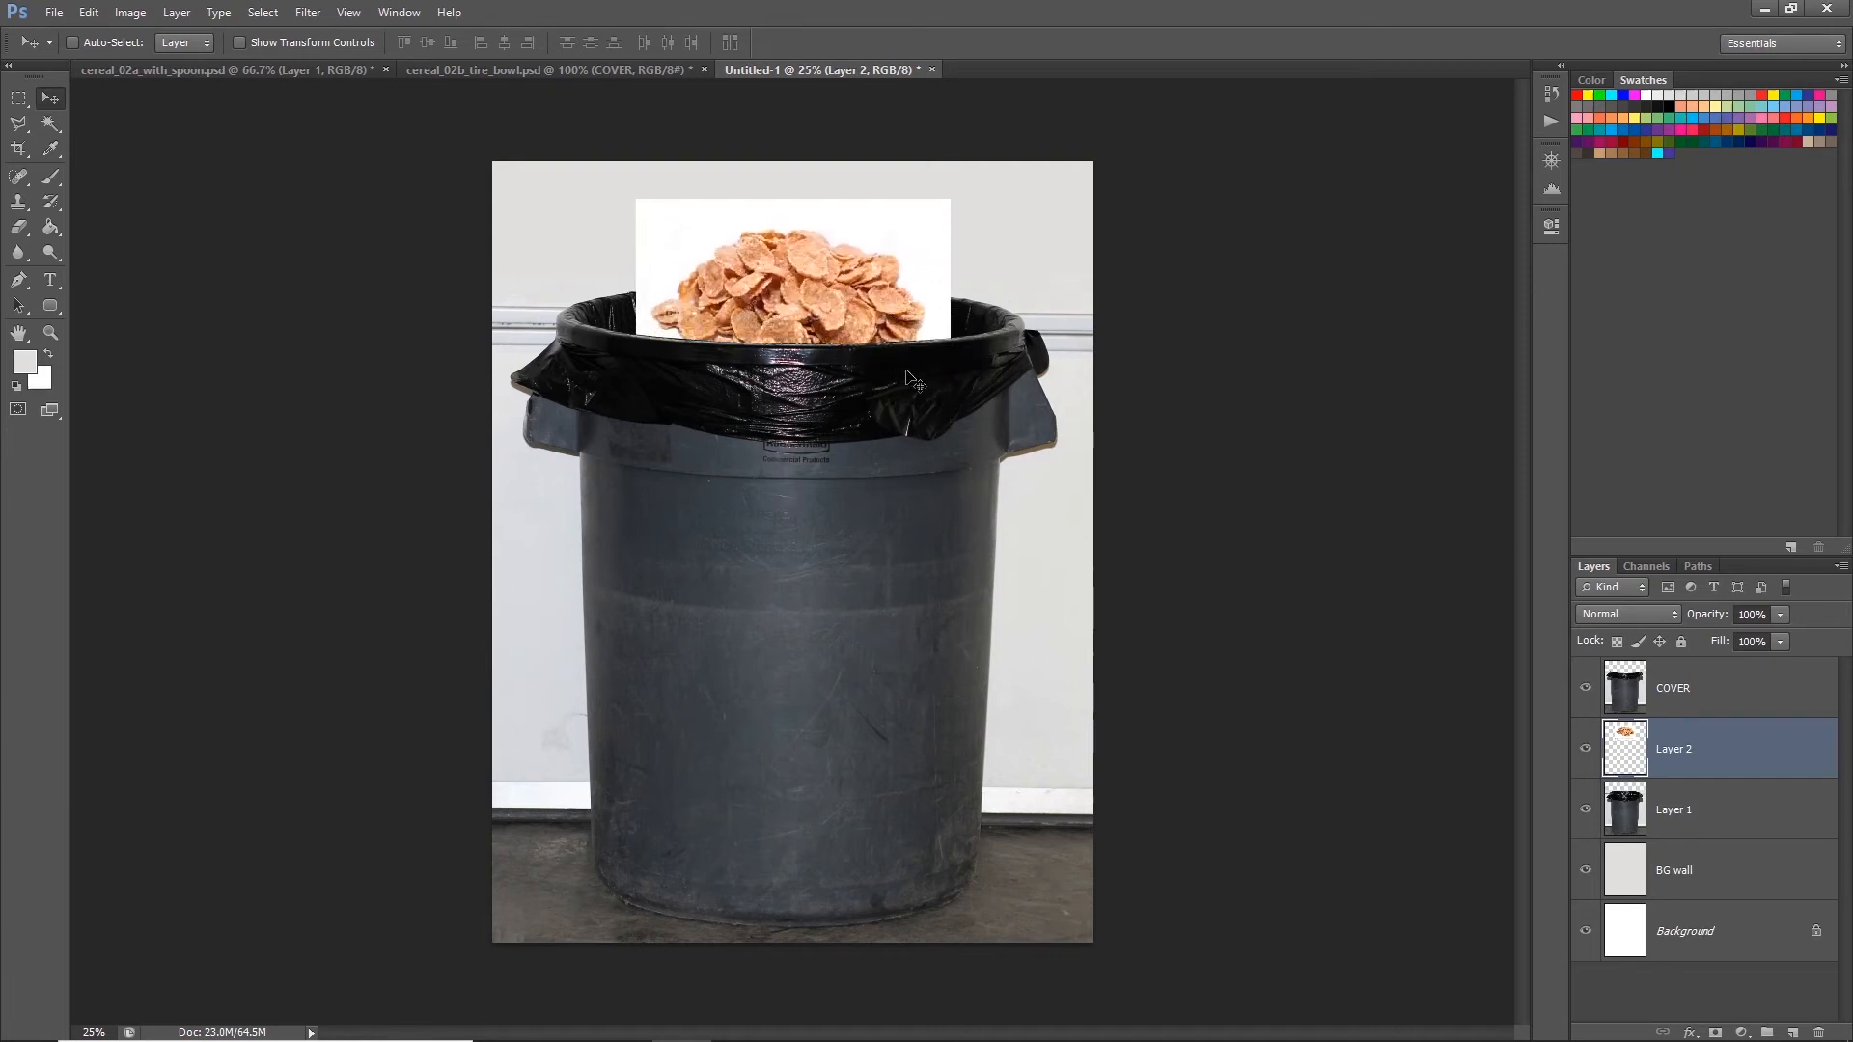
pyautogui.moveTo(1637, 731); pyautogui.dragTo(1631, 664)
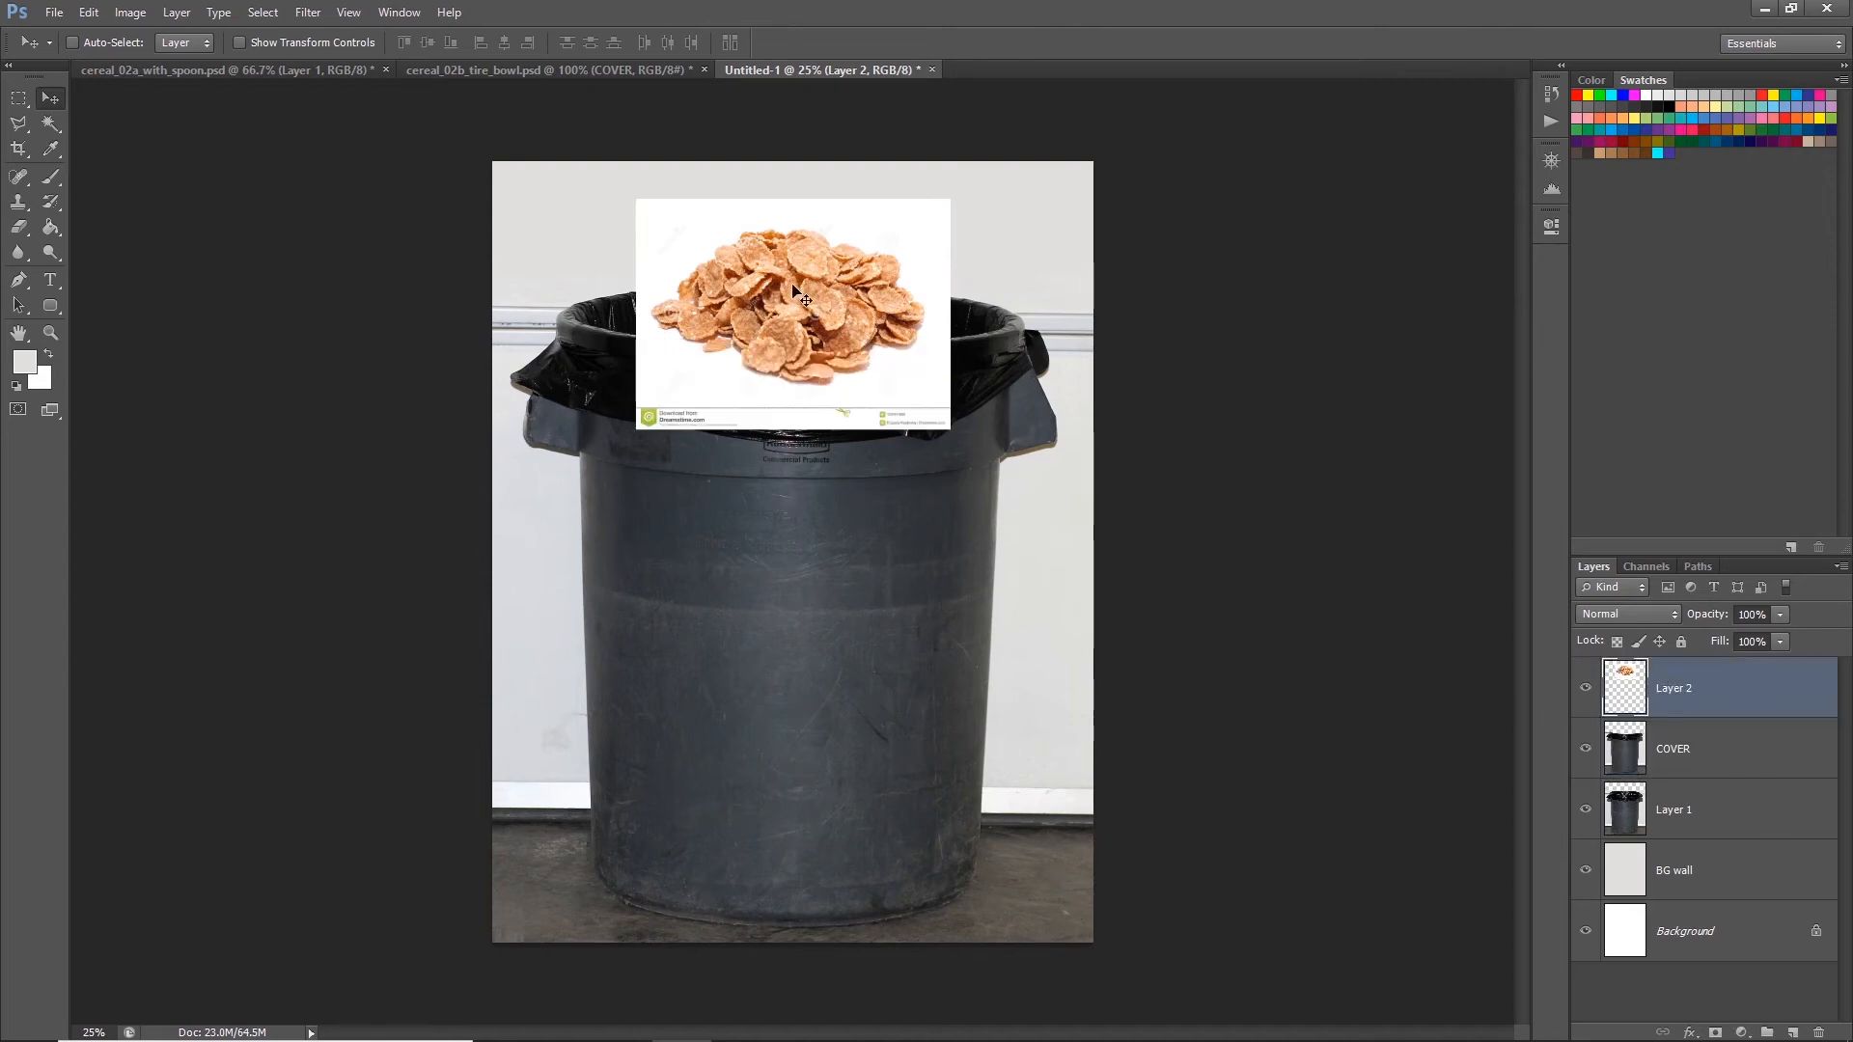
# Step: Delete the white background and the watermark strip around the cereal pile on Layer 2
pyautogui.press('w')
pyautogui.click(678, 226)
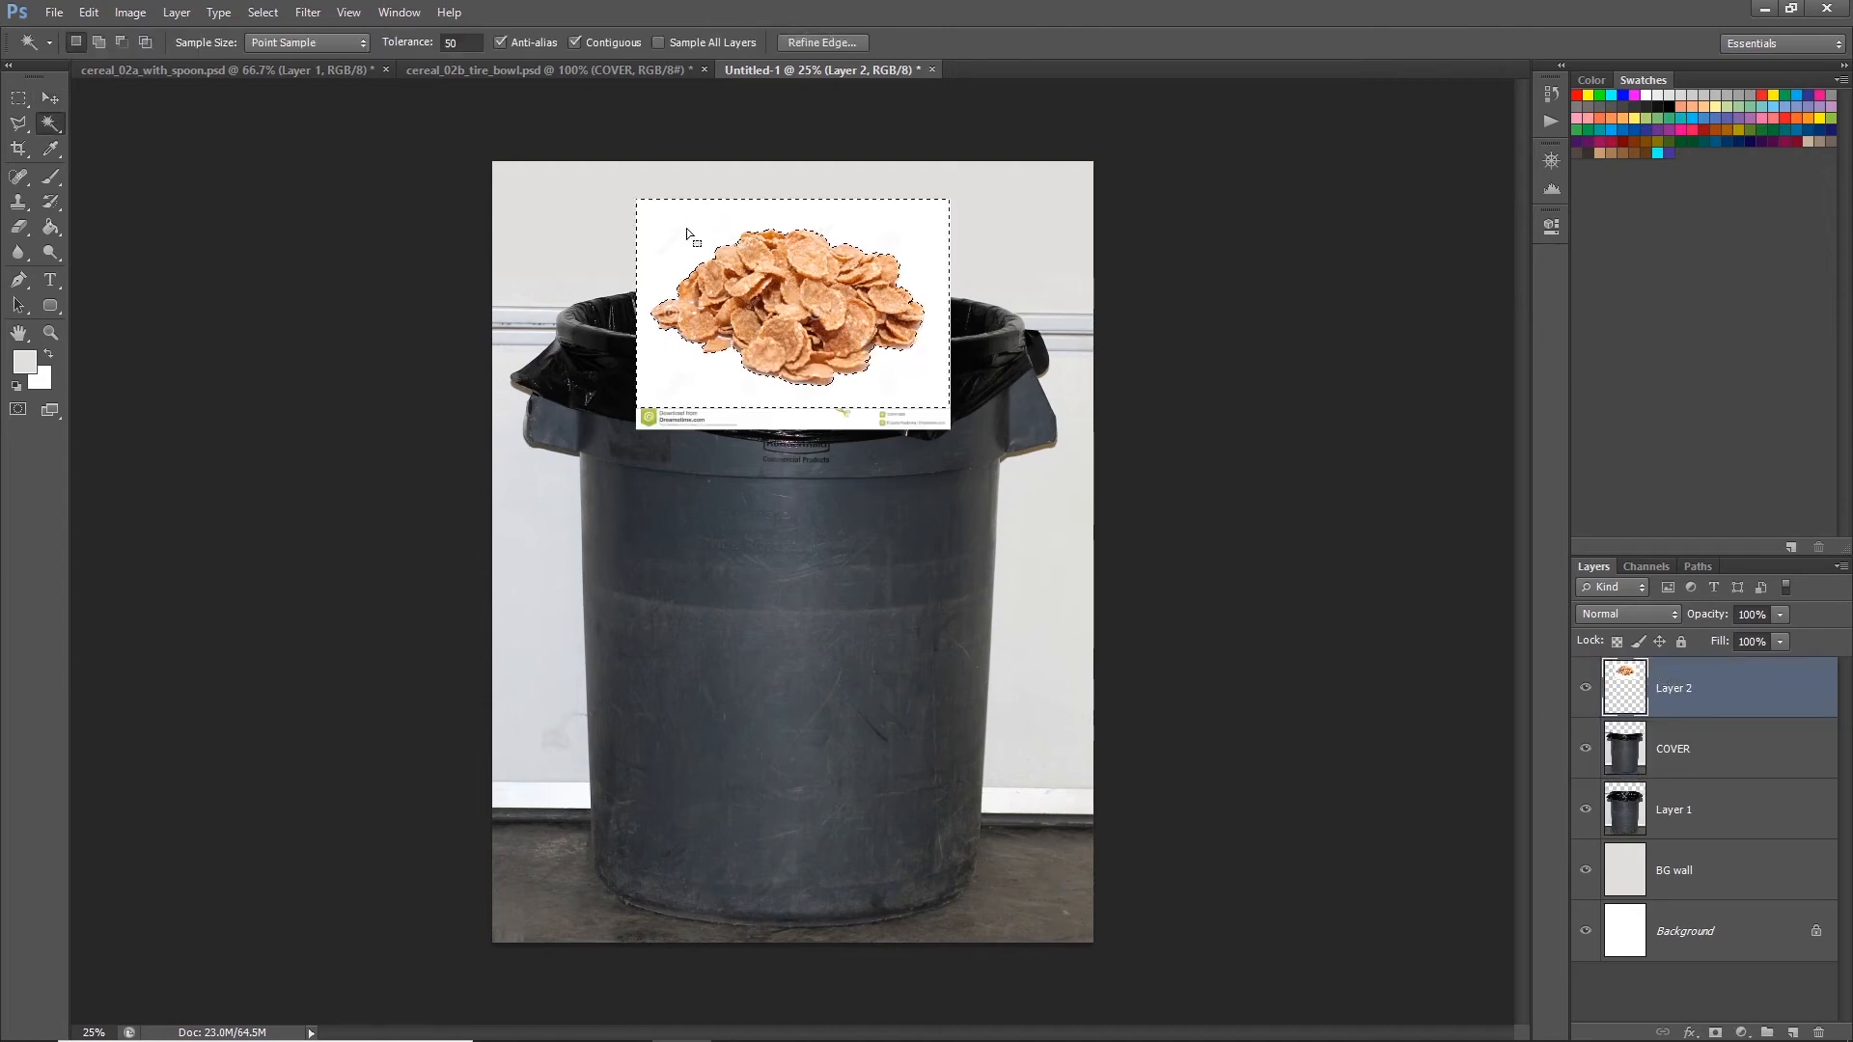
pyautogui.press('Delete')
pyautogui.hotkey('ctrl', 'd')
pyautogui.press('m')
pyautogui.moveTo(603, 392); pyautogui.dragTo(1017, 488)
pyautogui.press('Delete')
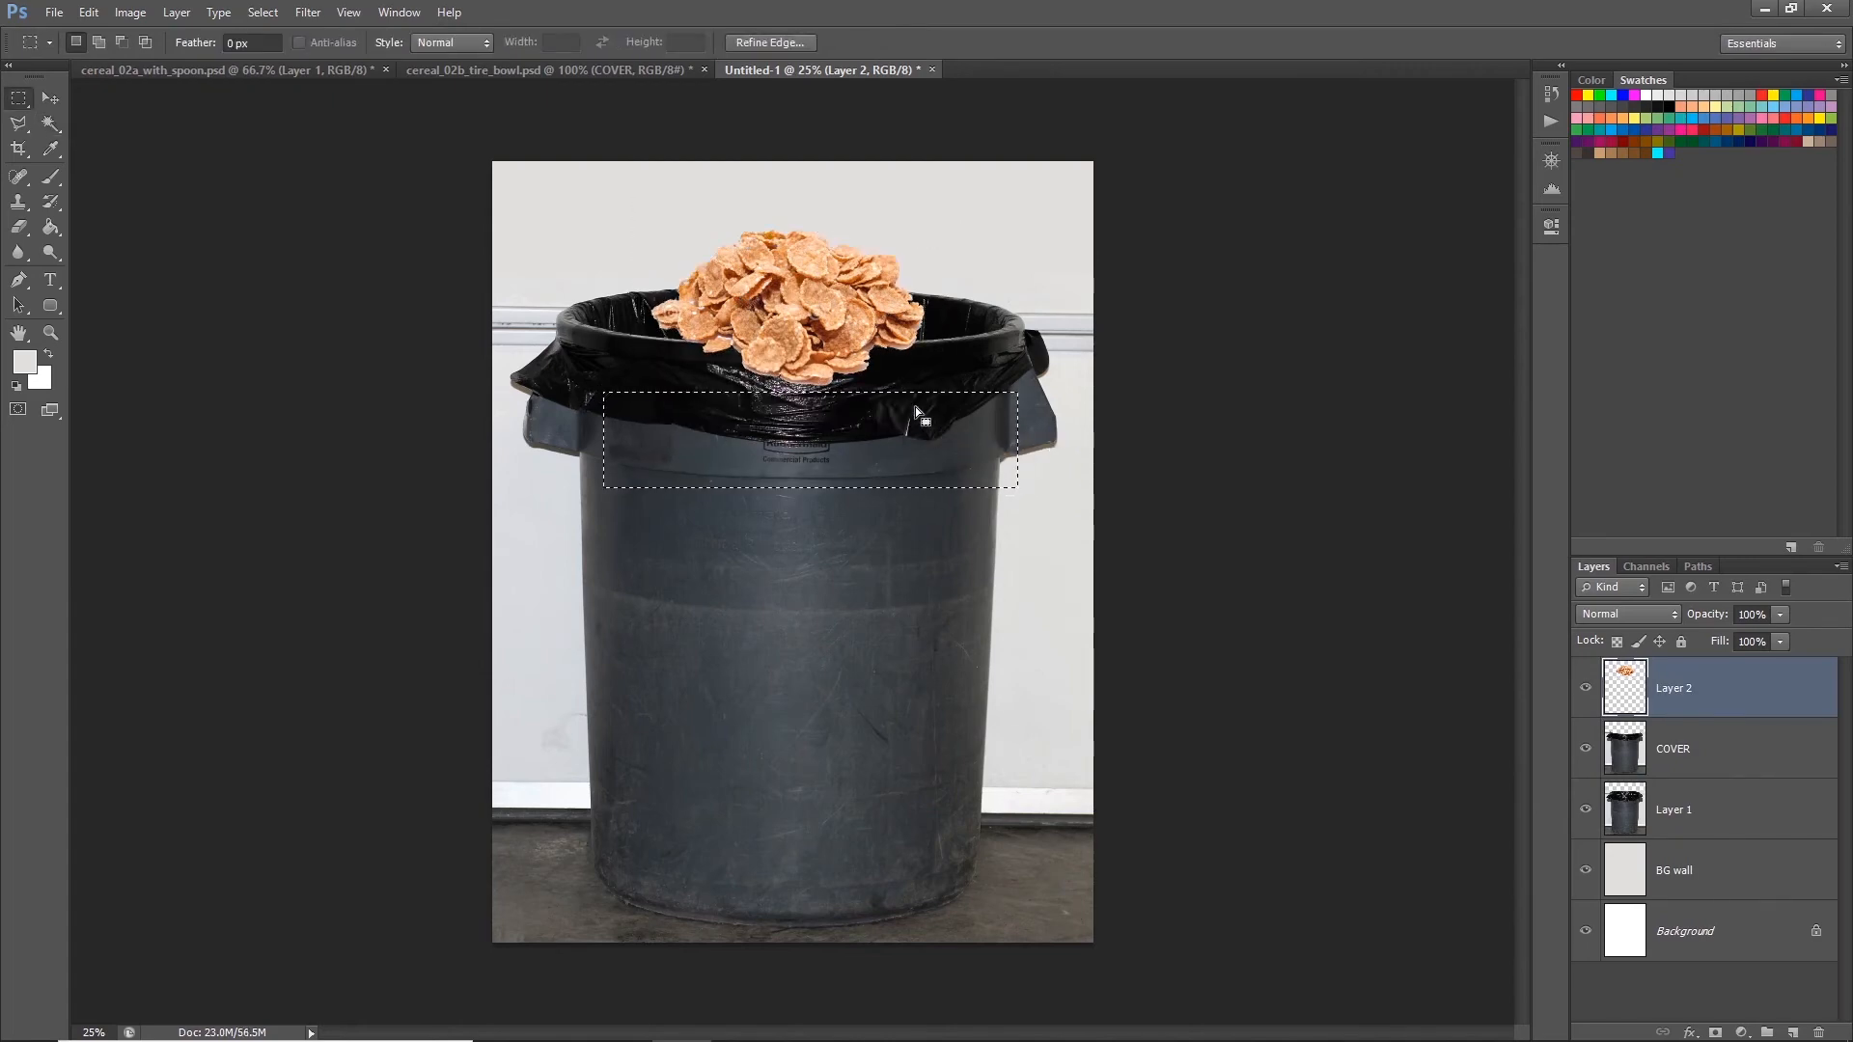
pyautogui.hotkey('ctrl', 'd')
# Step: Enlarge the cereal pile to nearly the width of the trash can's opening and position it over the rim
pyautogui.press('v')
pyautogui.moveTo(813, 307); pyautogui.dragTo(796, 273)
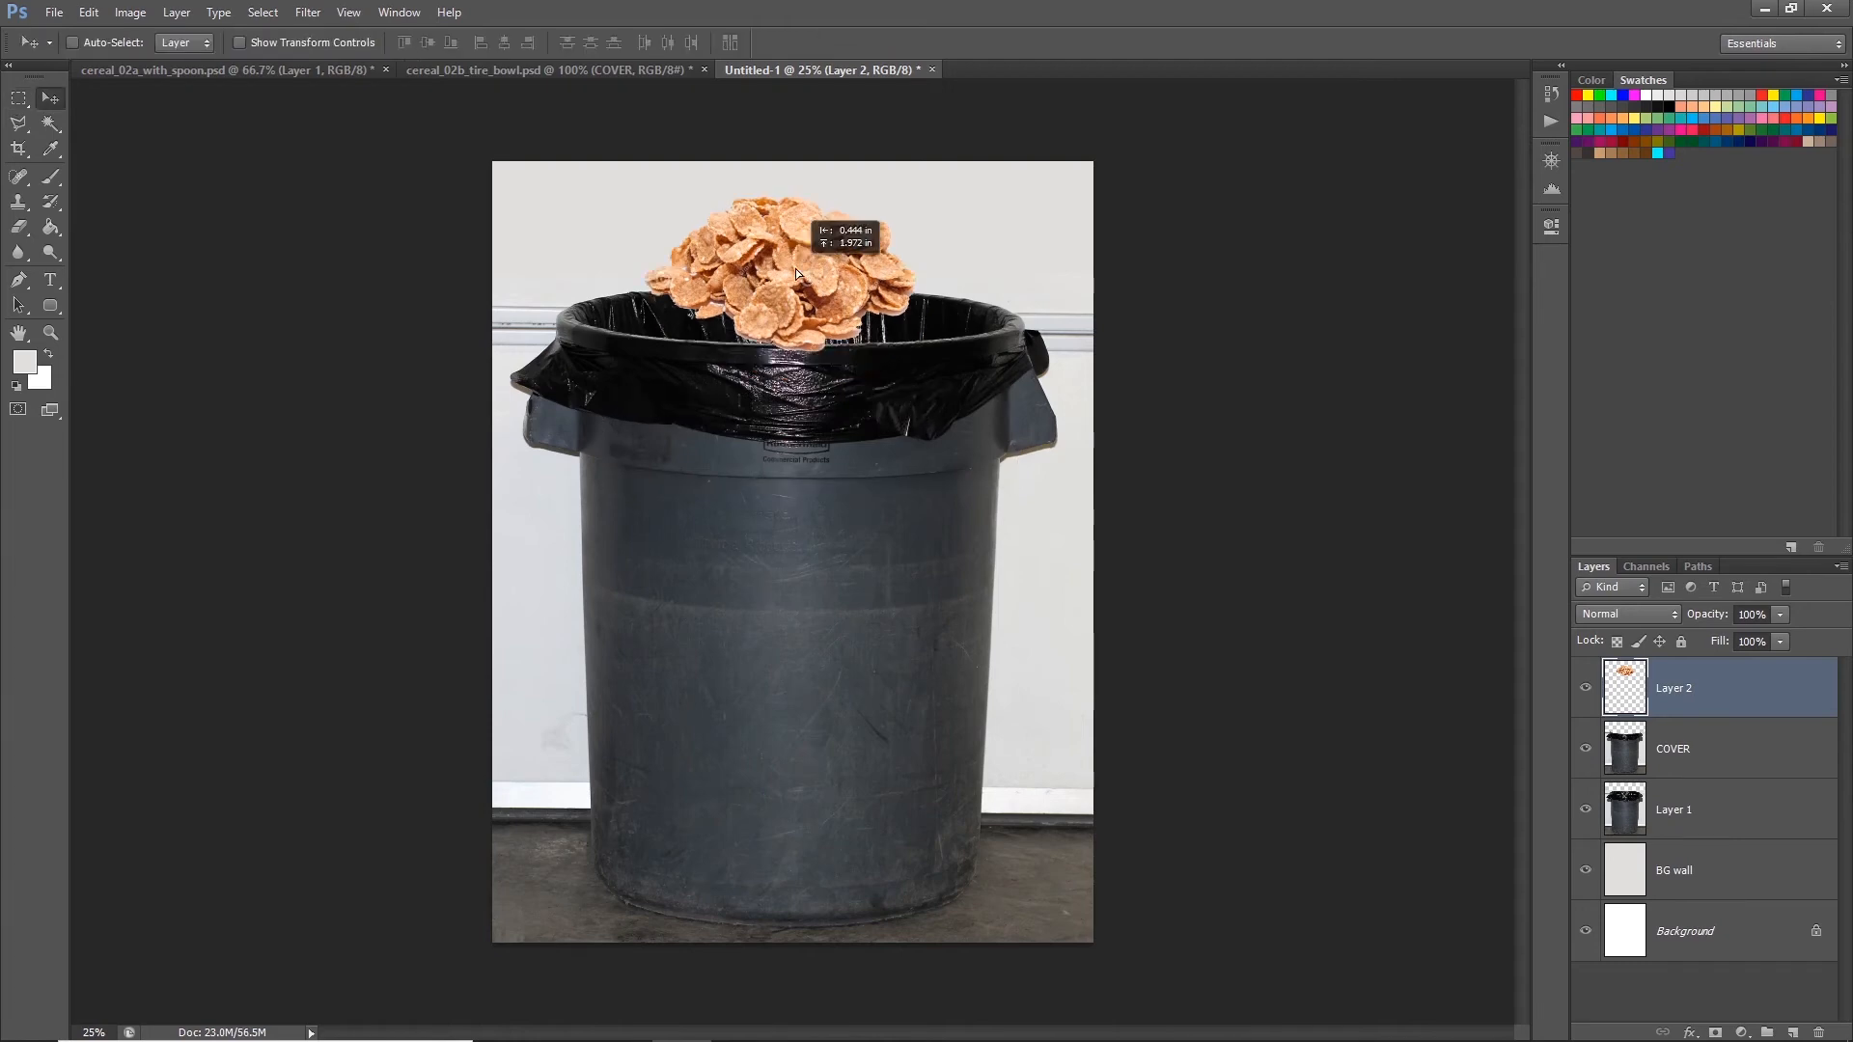
pyautogui.hotkey('ctrl', 't')
pyautogui.moveTo(913, 349); pyautogui.dragTo(988, 395)
pyautogui.press('Return')
pyautogui.moveTo(866, 289); pyautogui.dragTo(876, 332)
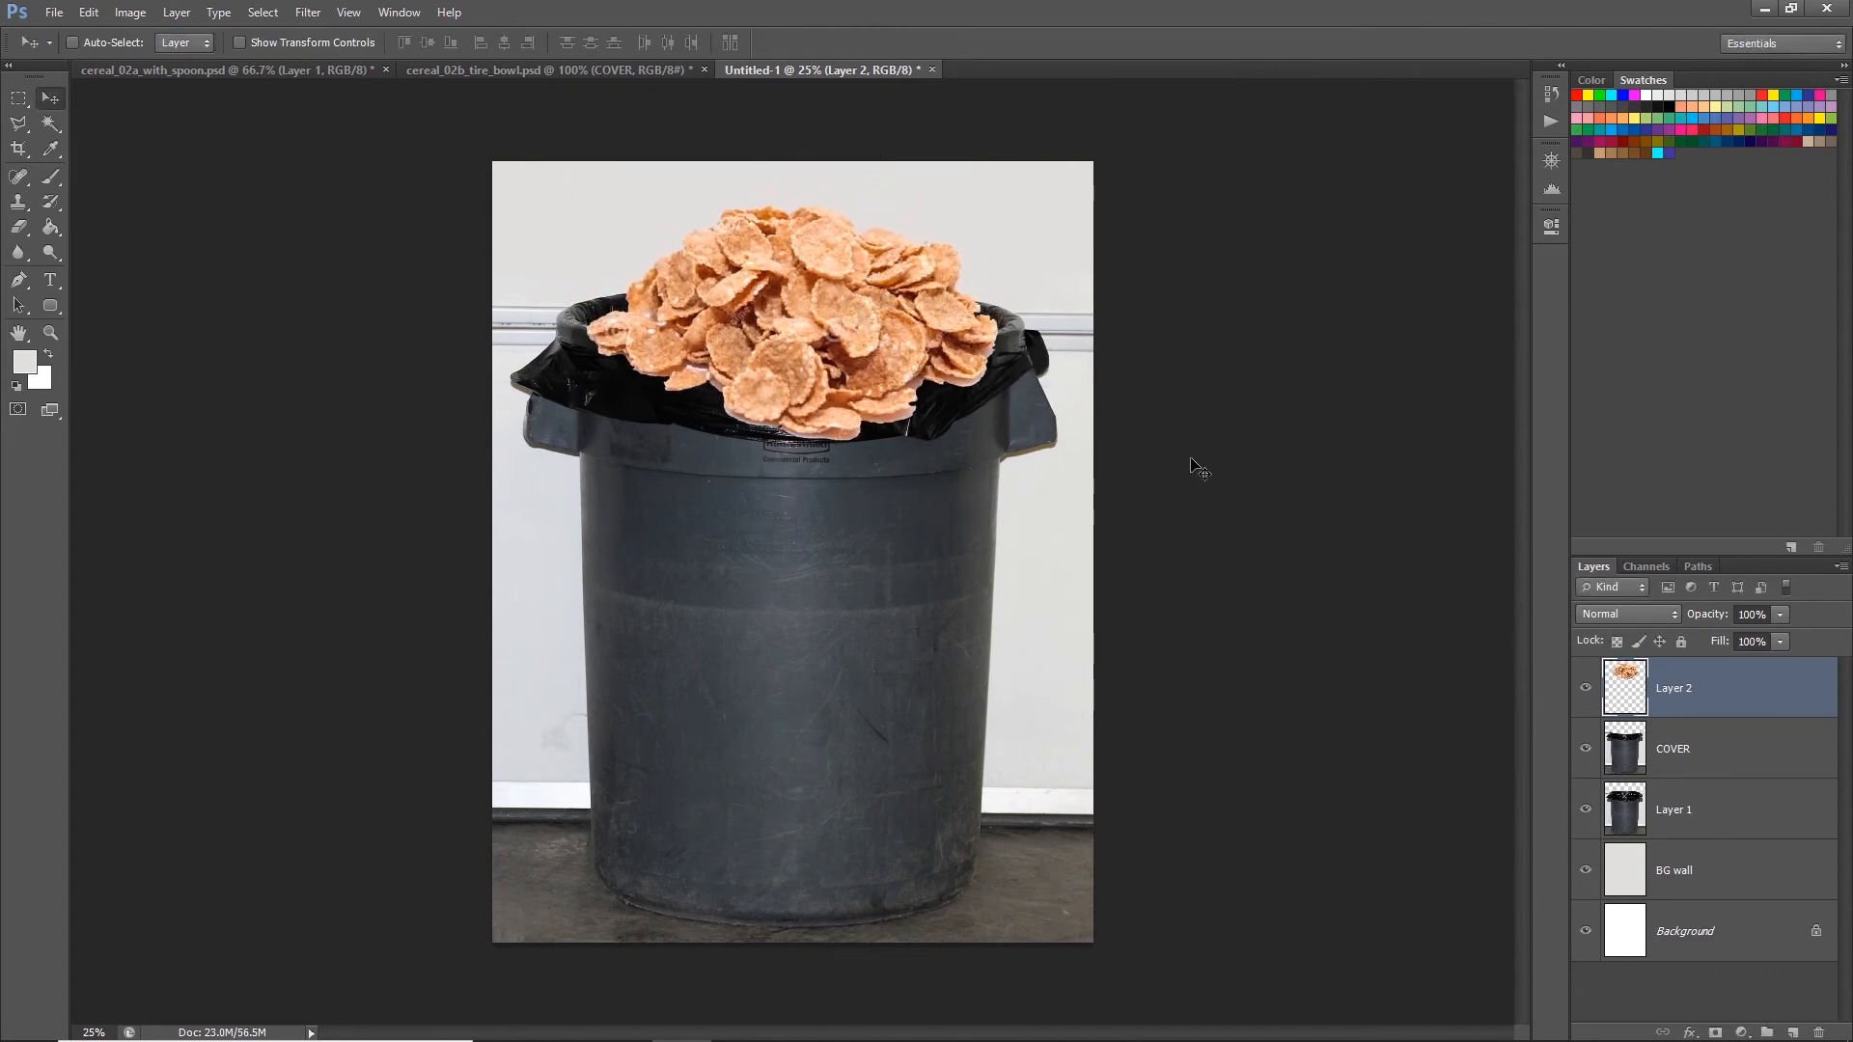
# Step: Rename Layer 2 as "cereal" and place it between COVER and Layer 1
pyautogui.doubleClick(1687, 691)
pyautogui.write('cereal')
pyautogui.press('Return')
pyautogui.moveTo(1709, 697); pyautogui.dragTo(1704, 765)
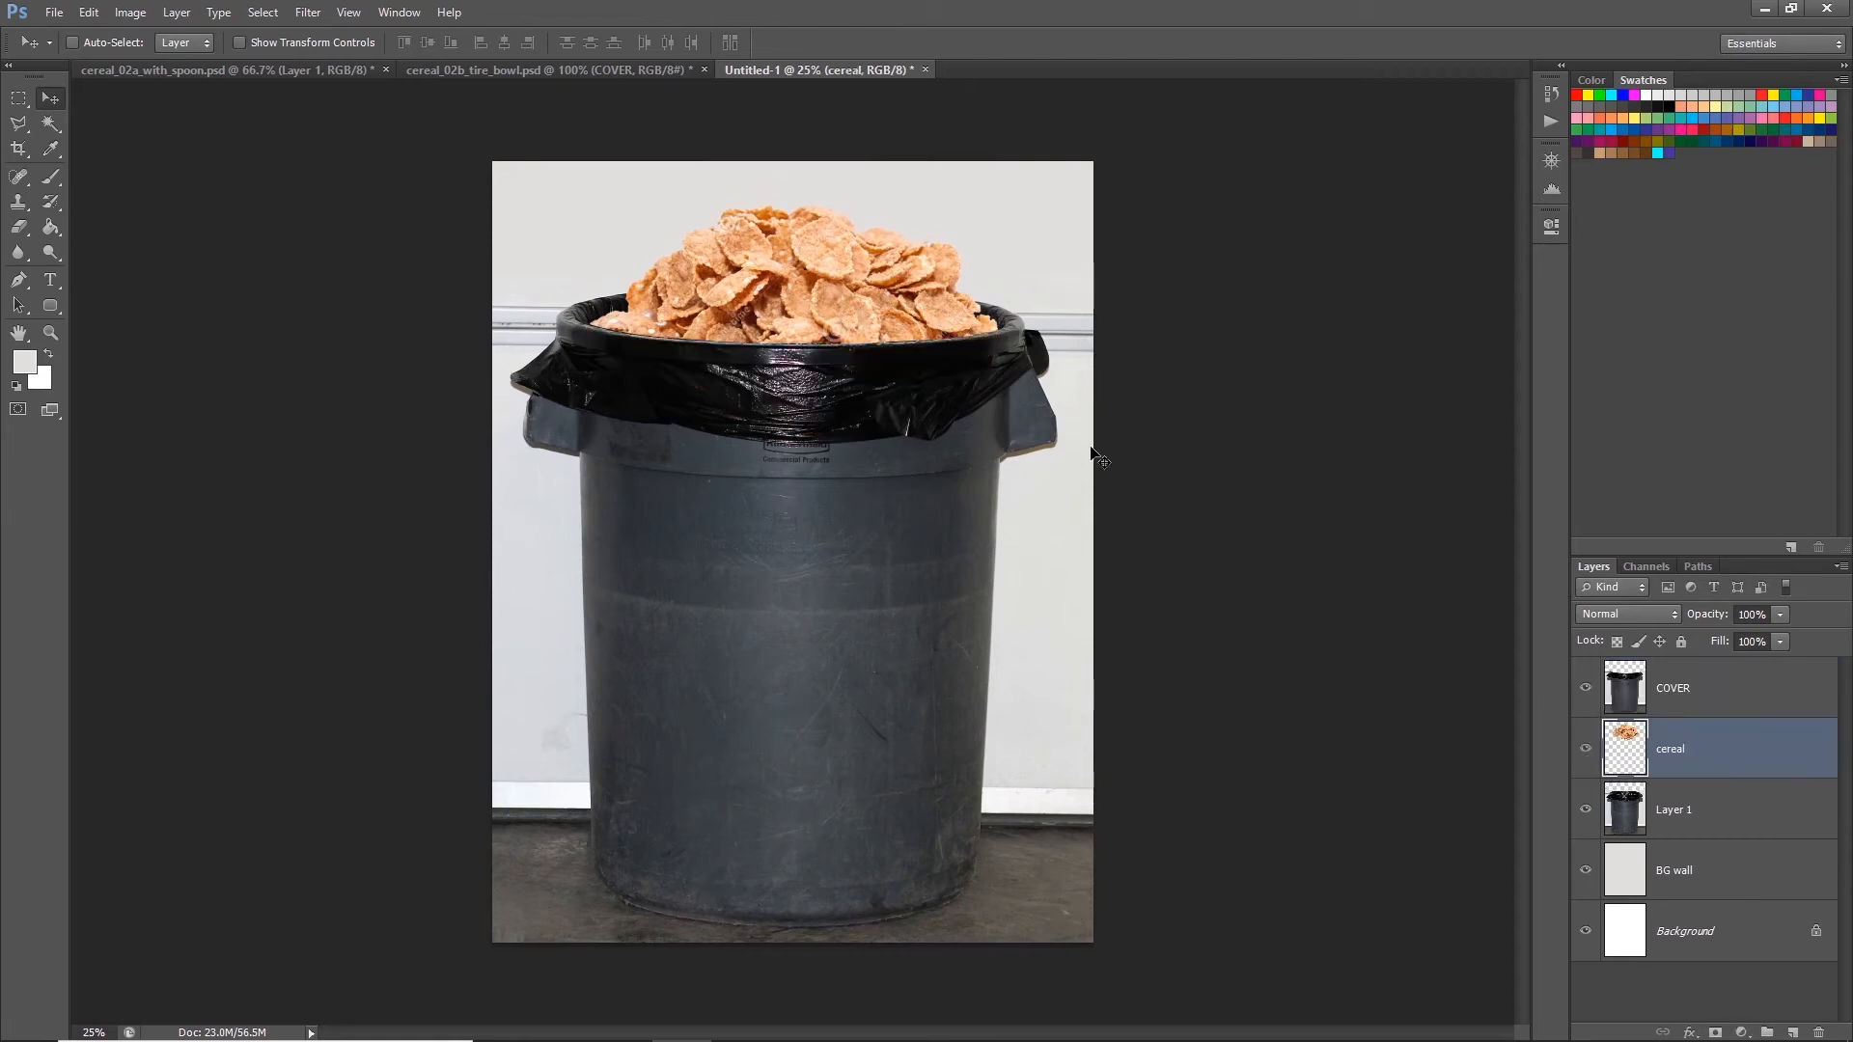
# Step: Shrink the cereal pile slightly and settle it lower inside the trash can's rim
pyautogui.moveTo(891, 304); pyautogui.dragTo(902, 324)
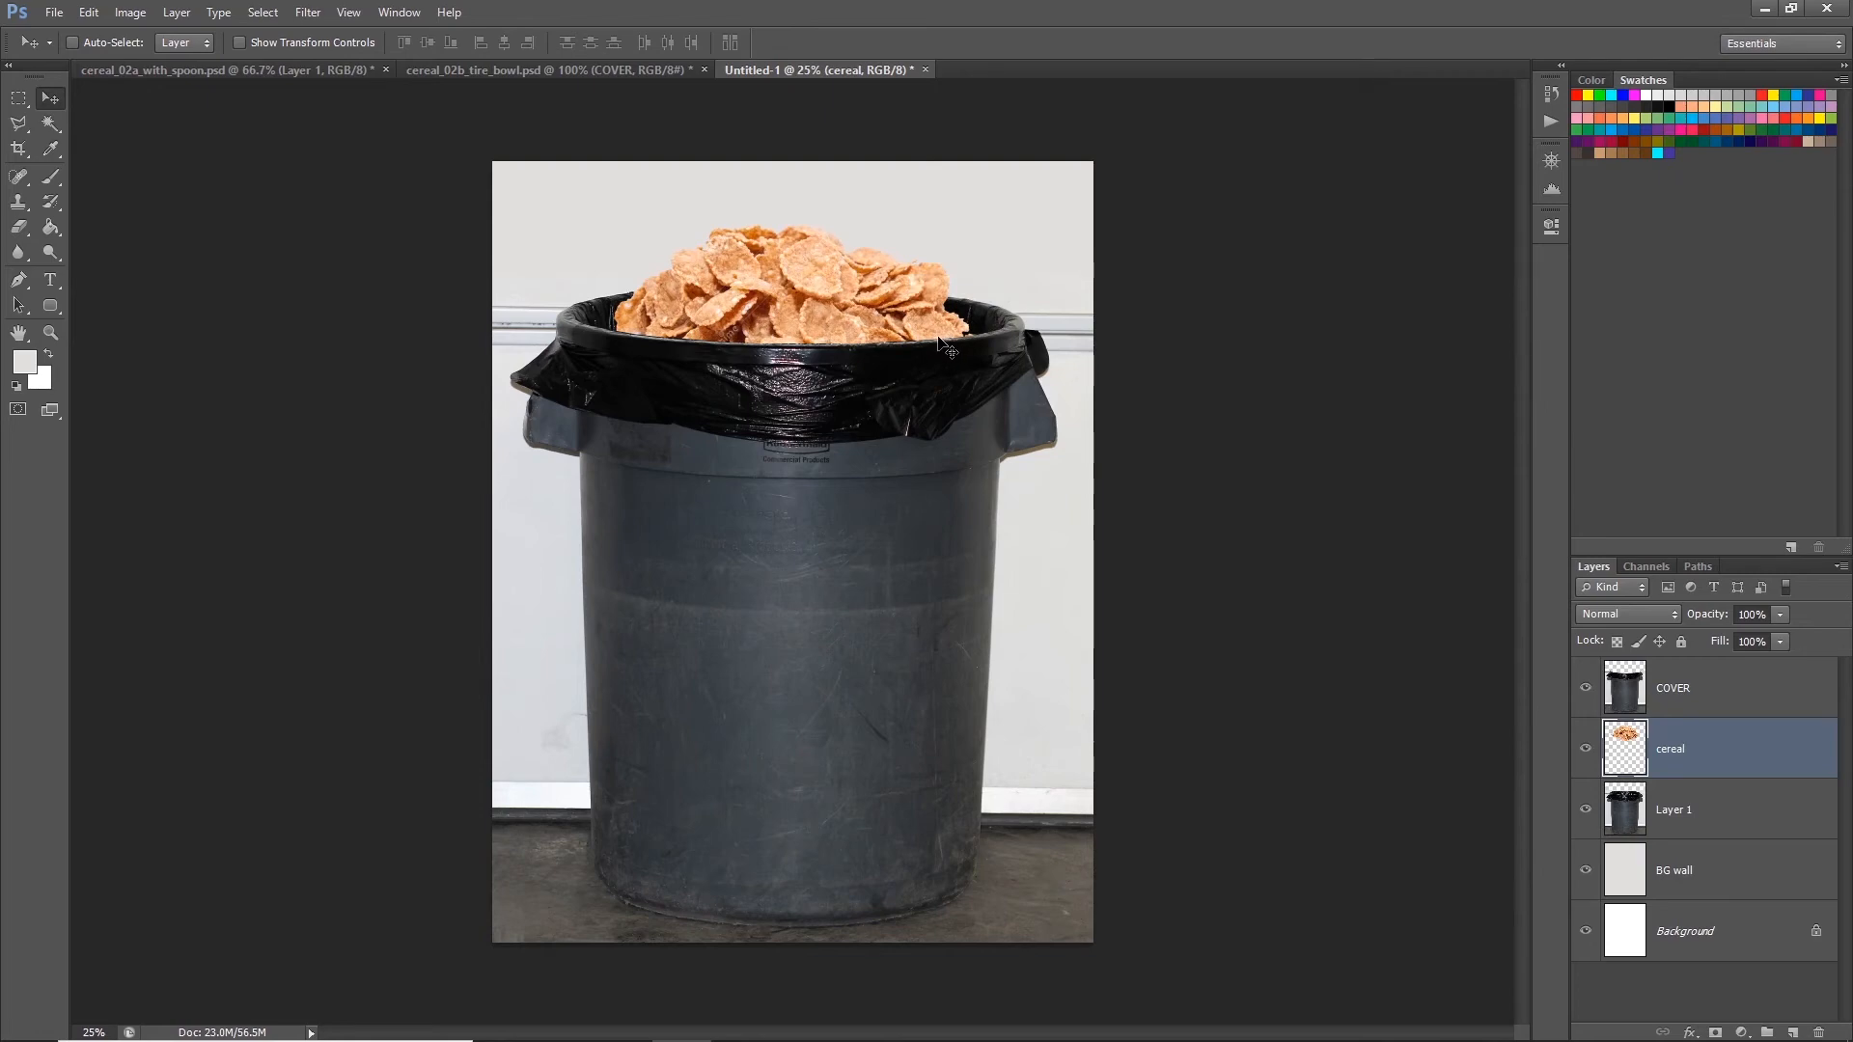
pyautogui.hotkey('ctrl', '+')
pyautogui.hotkey('ctrl', '+')
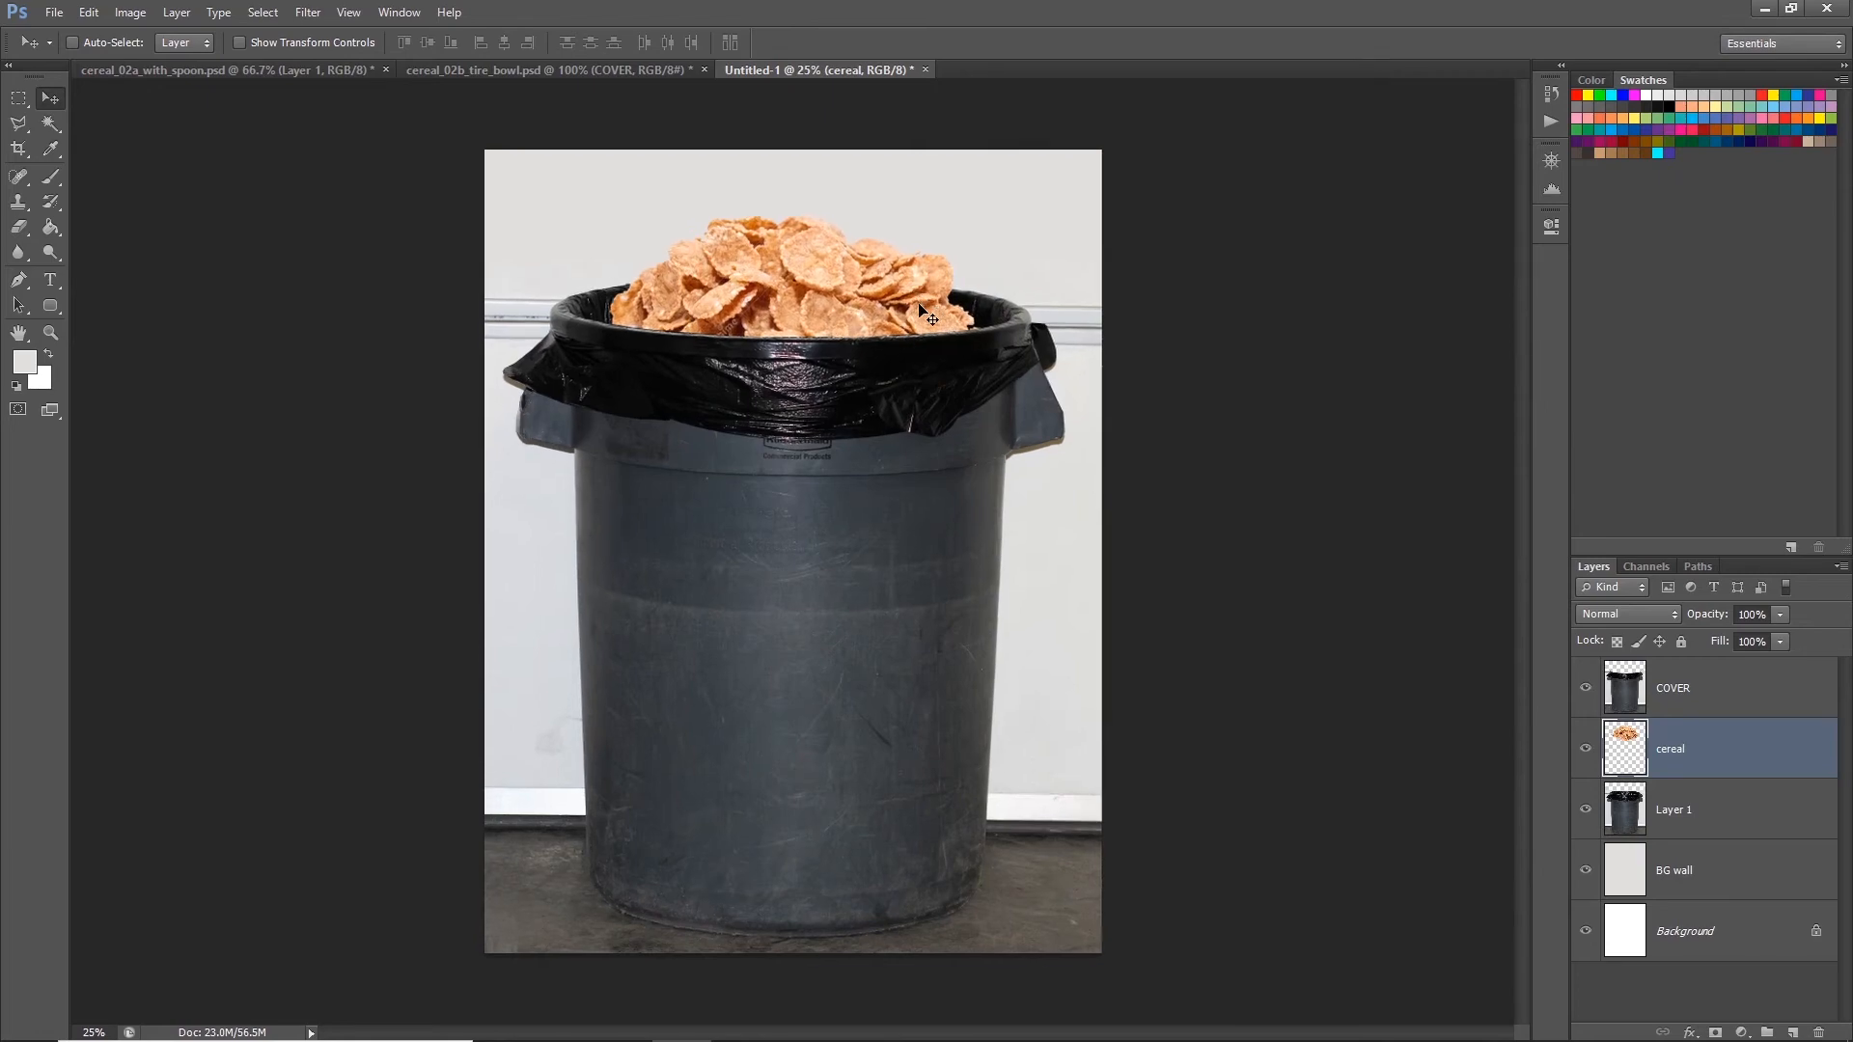
pyautogui.moveTo(909, 193); pyautogui.dragTo(929, 485)
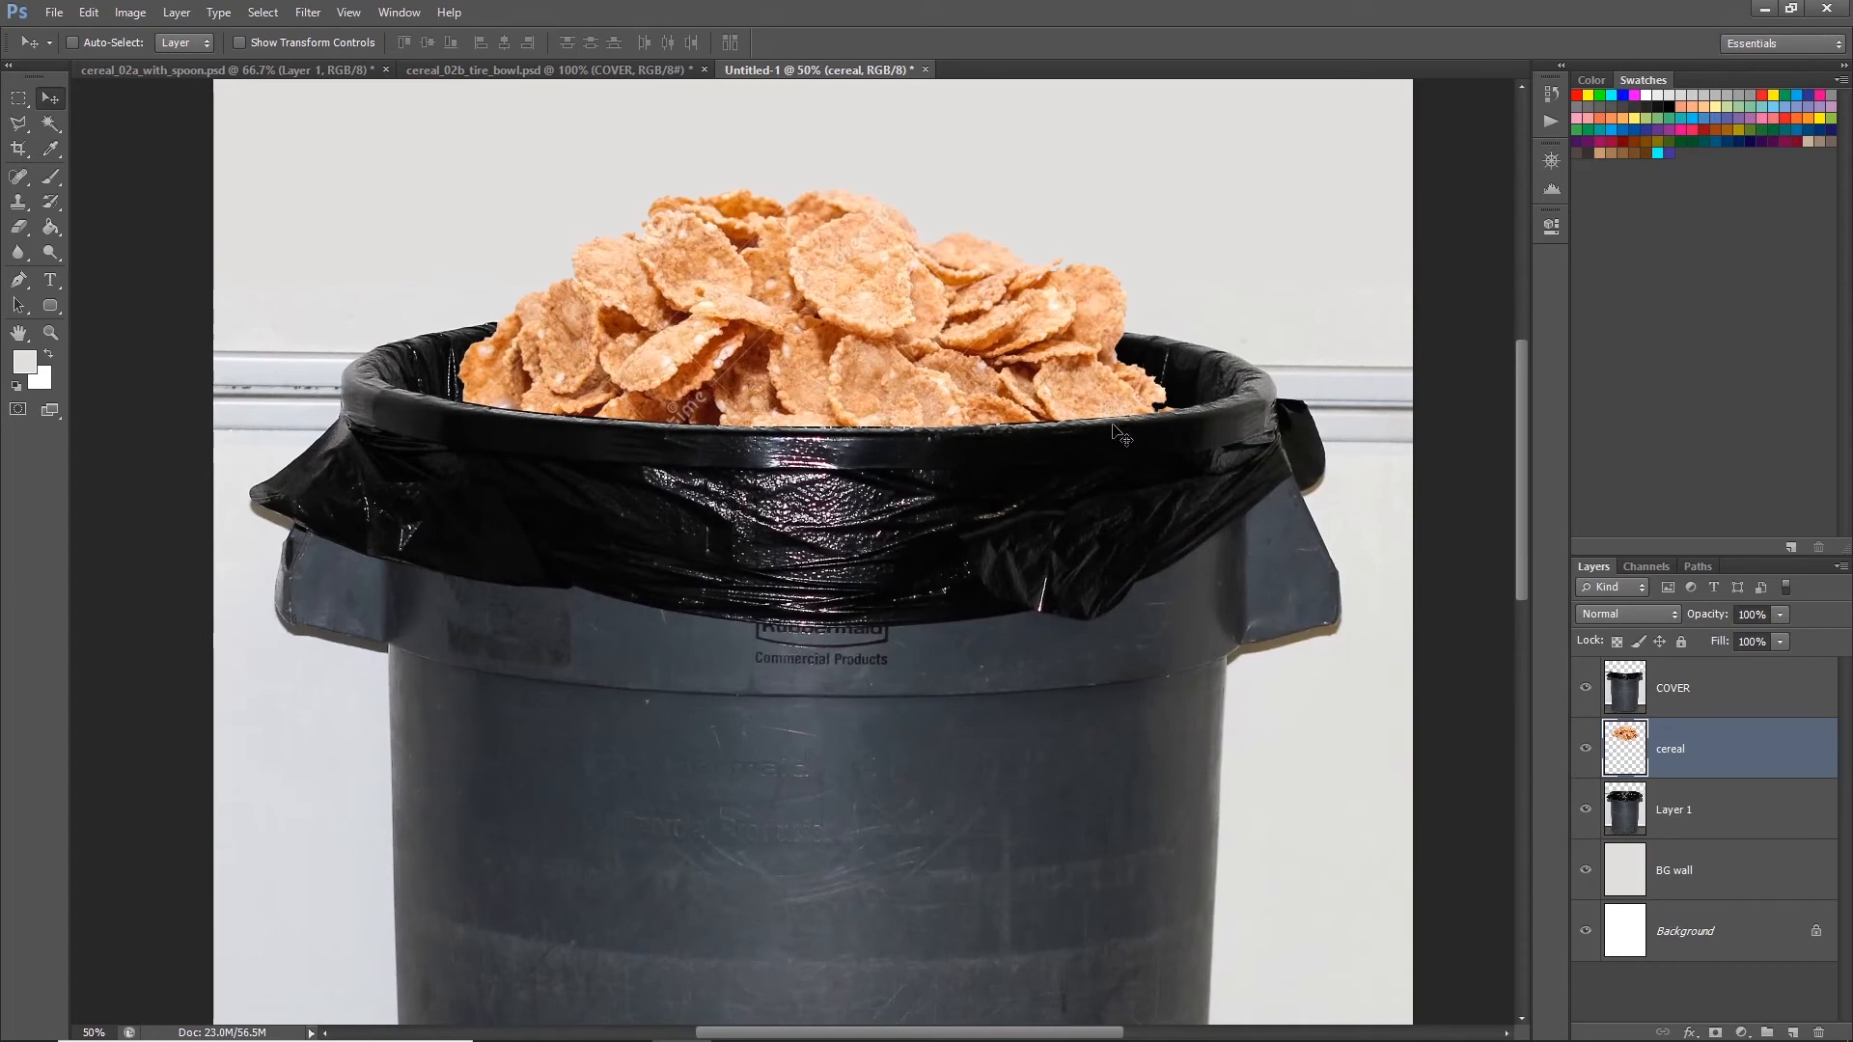
pyautogui.hotkey('ctrl', '+')
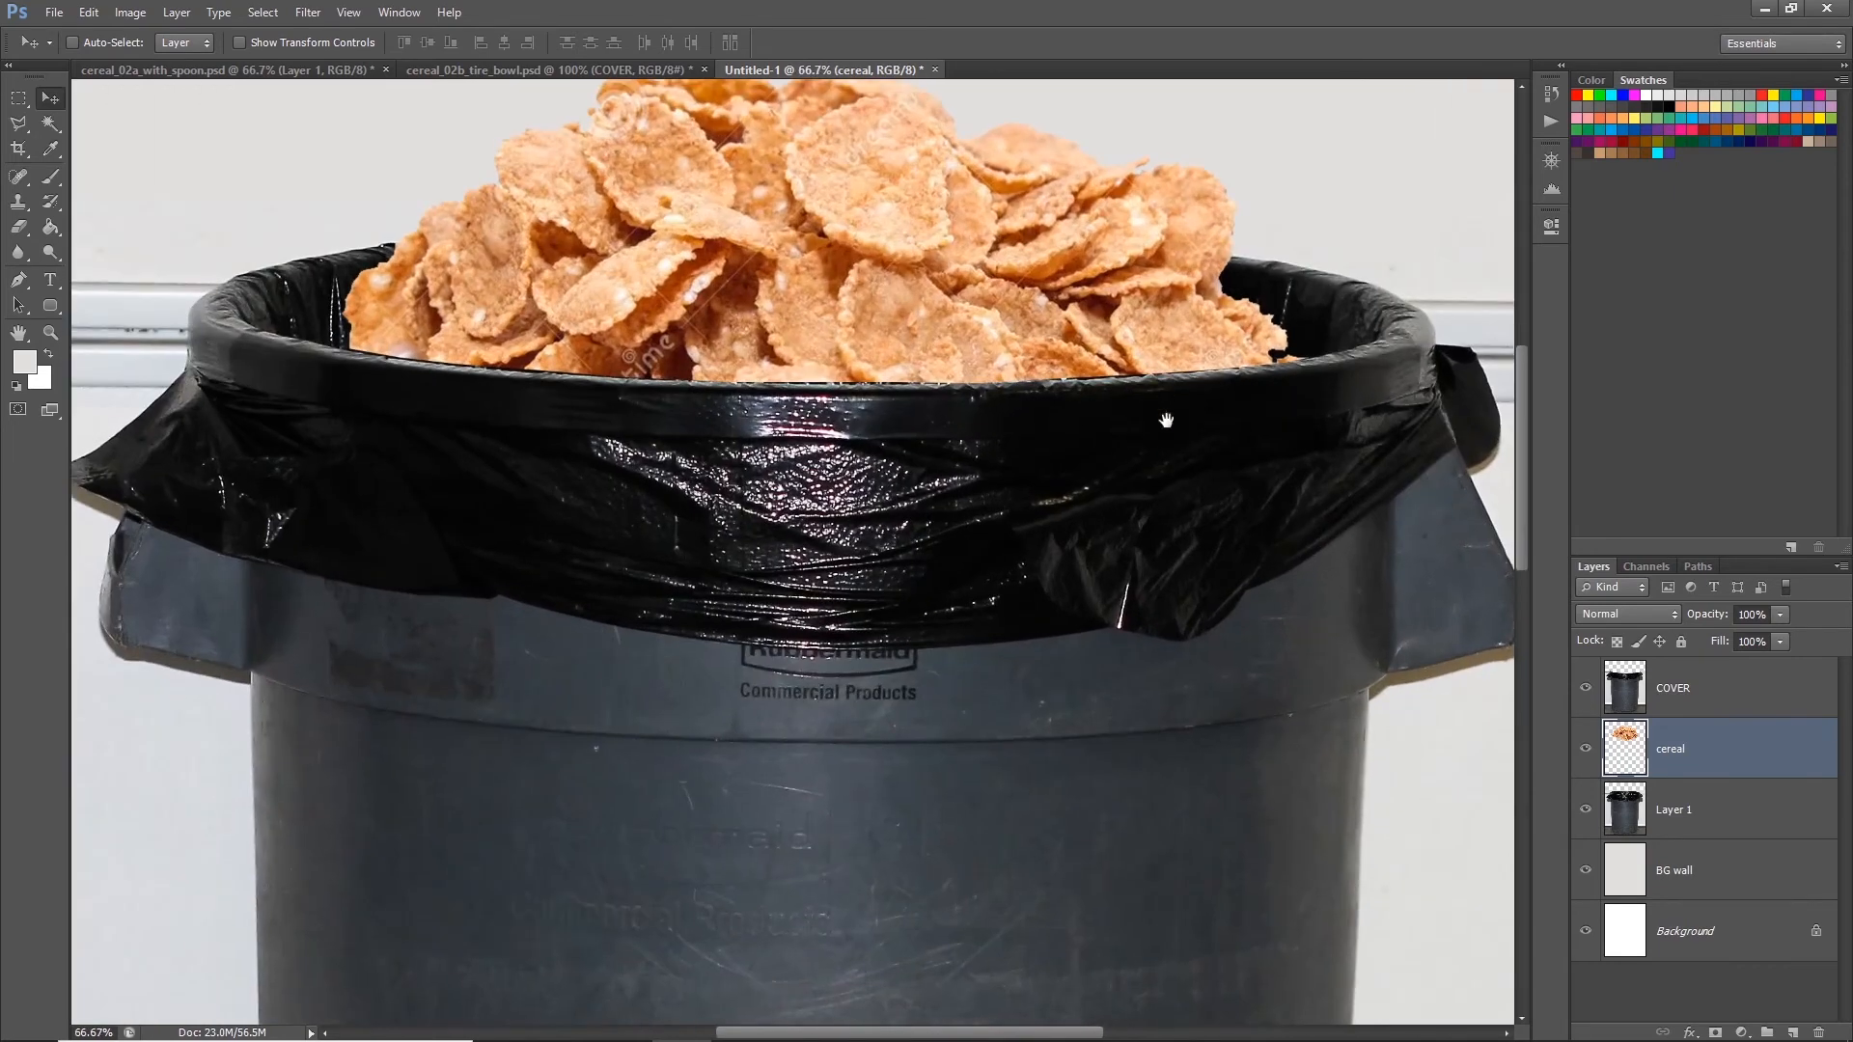
pyautogui.moveTo(1168, 403); pyautogui.dragTo(1123, 552)
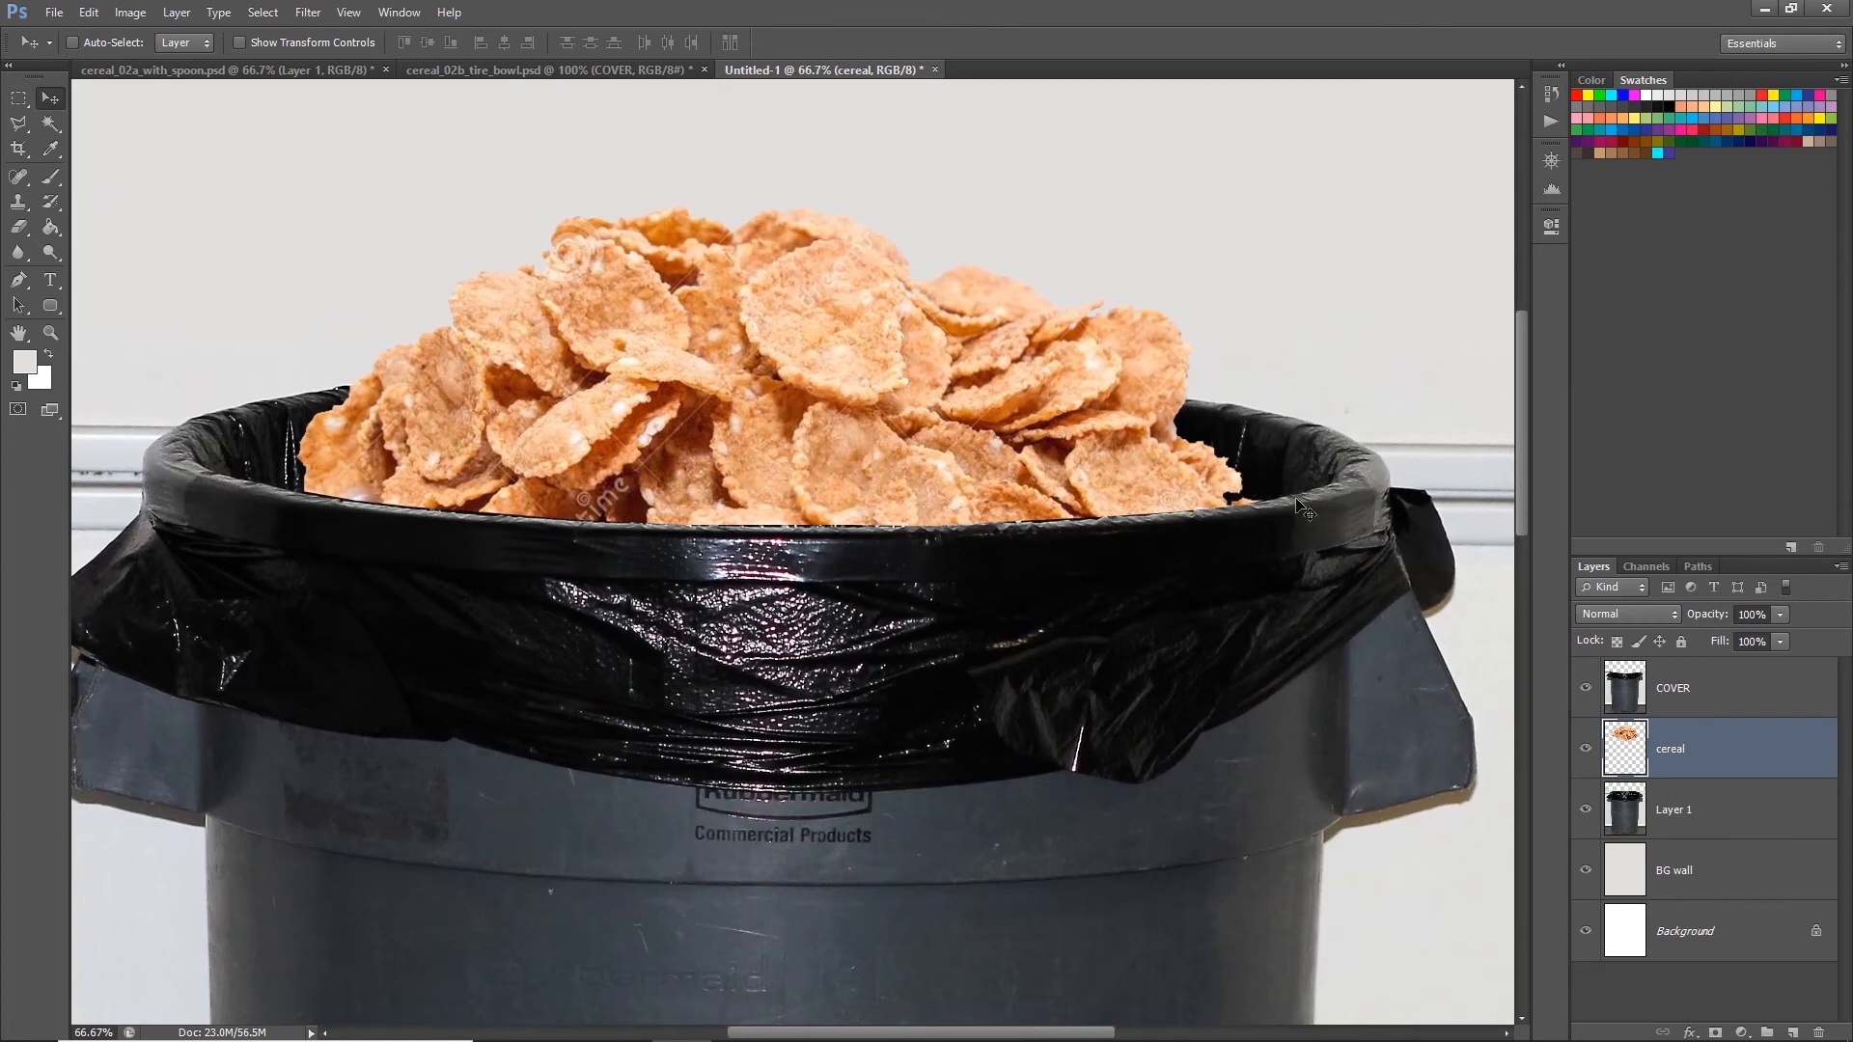
# Step: Select the COVER layer and review the Notepad tips on stacking layers and lowering COVER's opacity
pyautogui.click(1682, 702)
pyautogui.hotkey('alt', 'Tab')
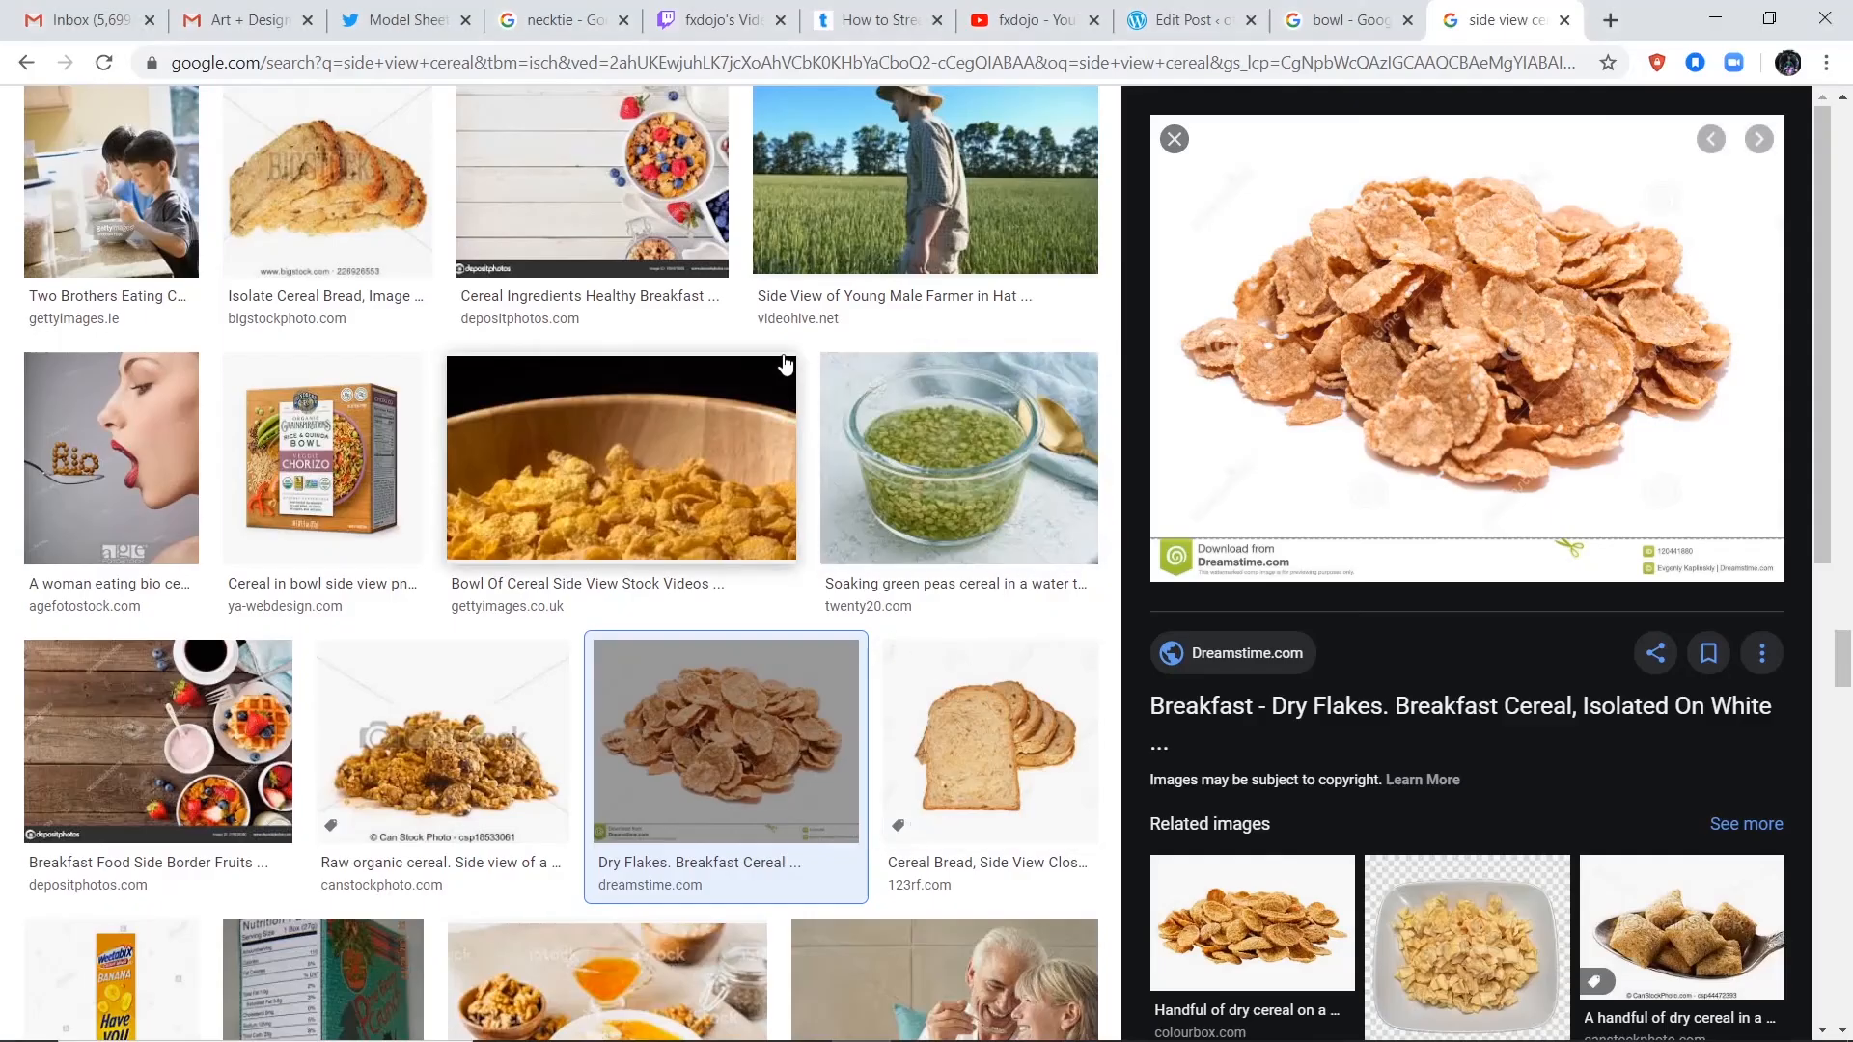
pyautogui.hotkey('alt', 'Tab')
pyautogui.press('Tab')
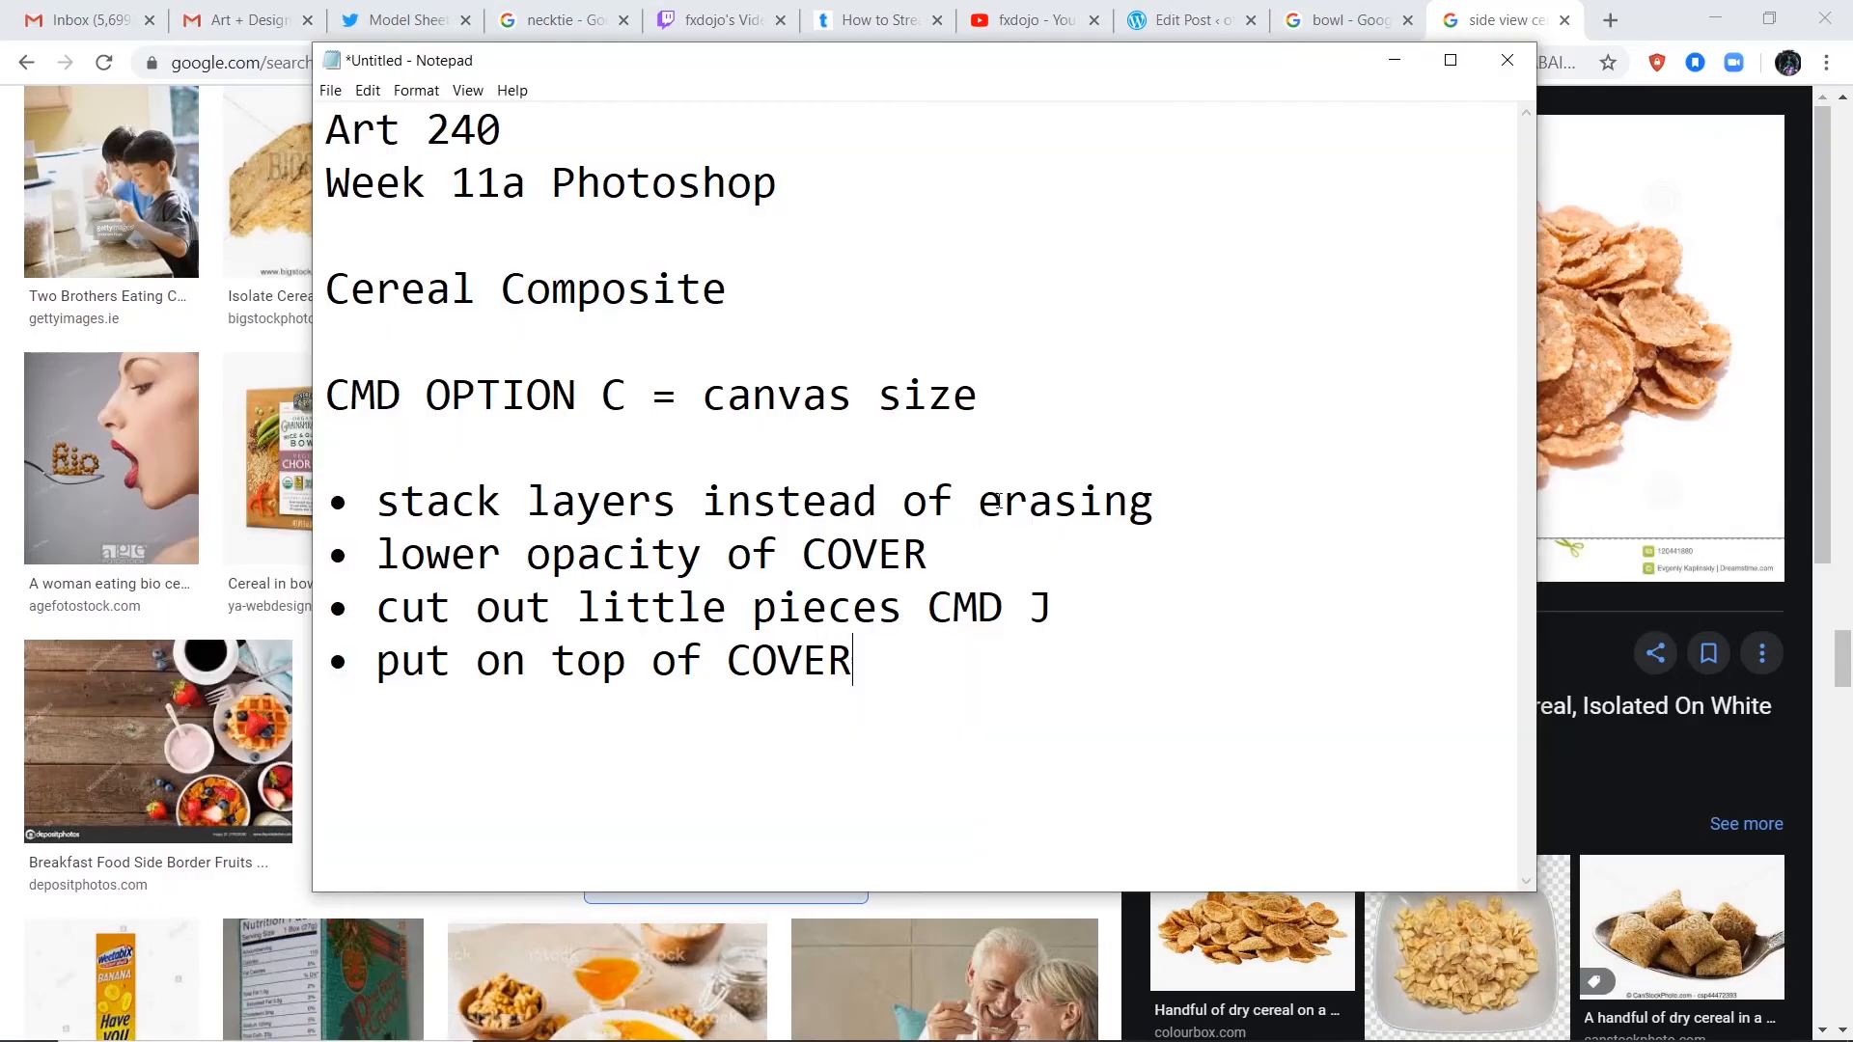
pyautogui.moveTo(1171, 501); pyautogui.dragTo(344, 490)
pyautogui.moveTo(962, 557); pyautogui.dragTo(376, 557)
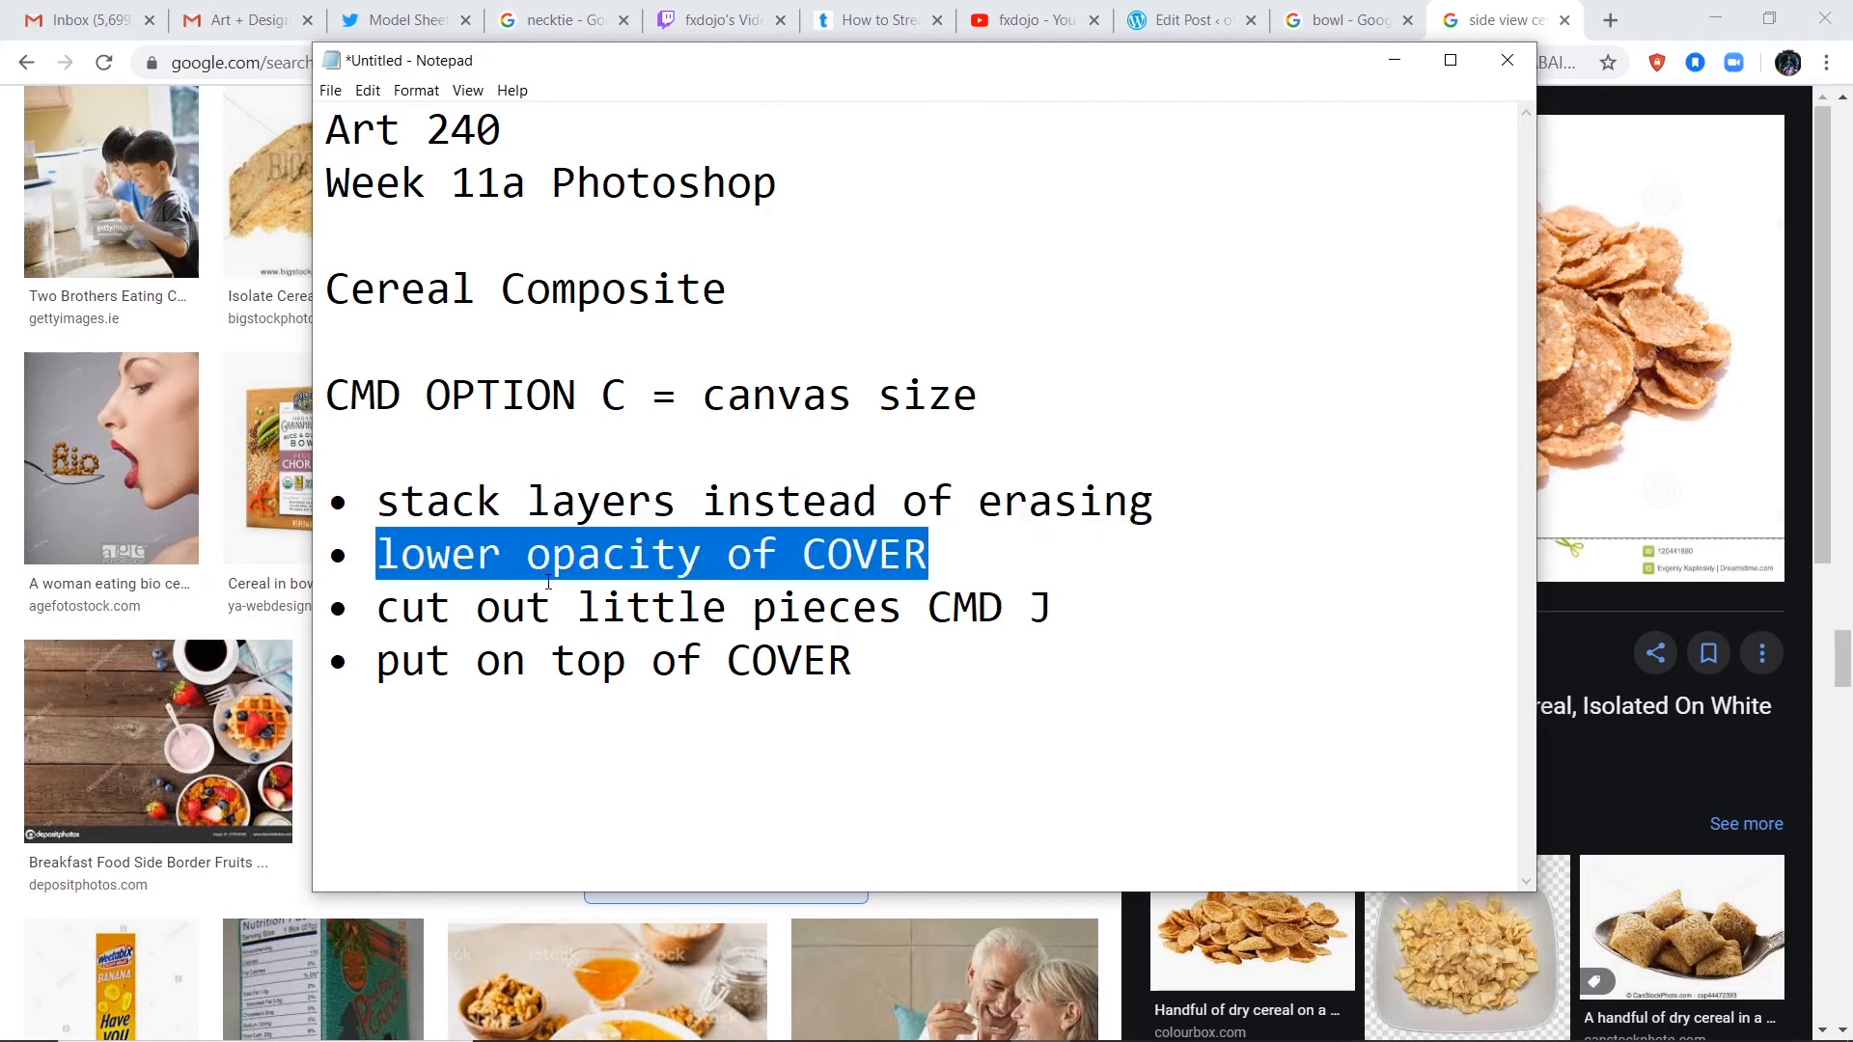
pyautogui.hotkey('alt', 'Tab')
pyautogui.press('Tab')
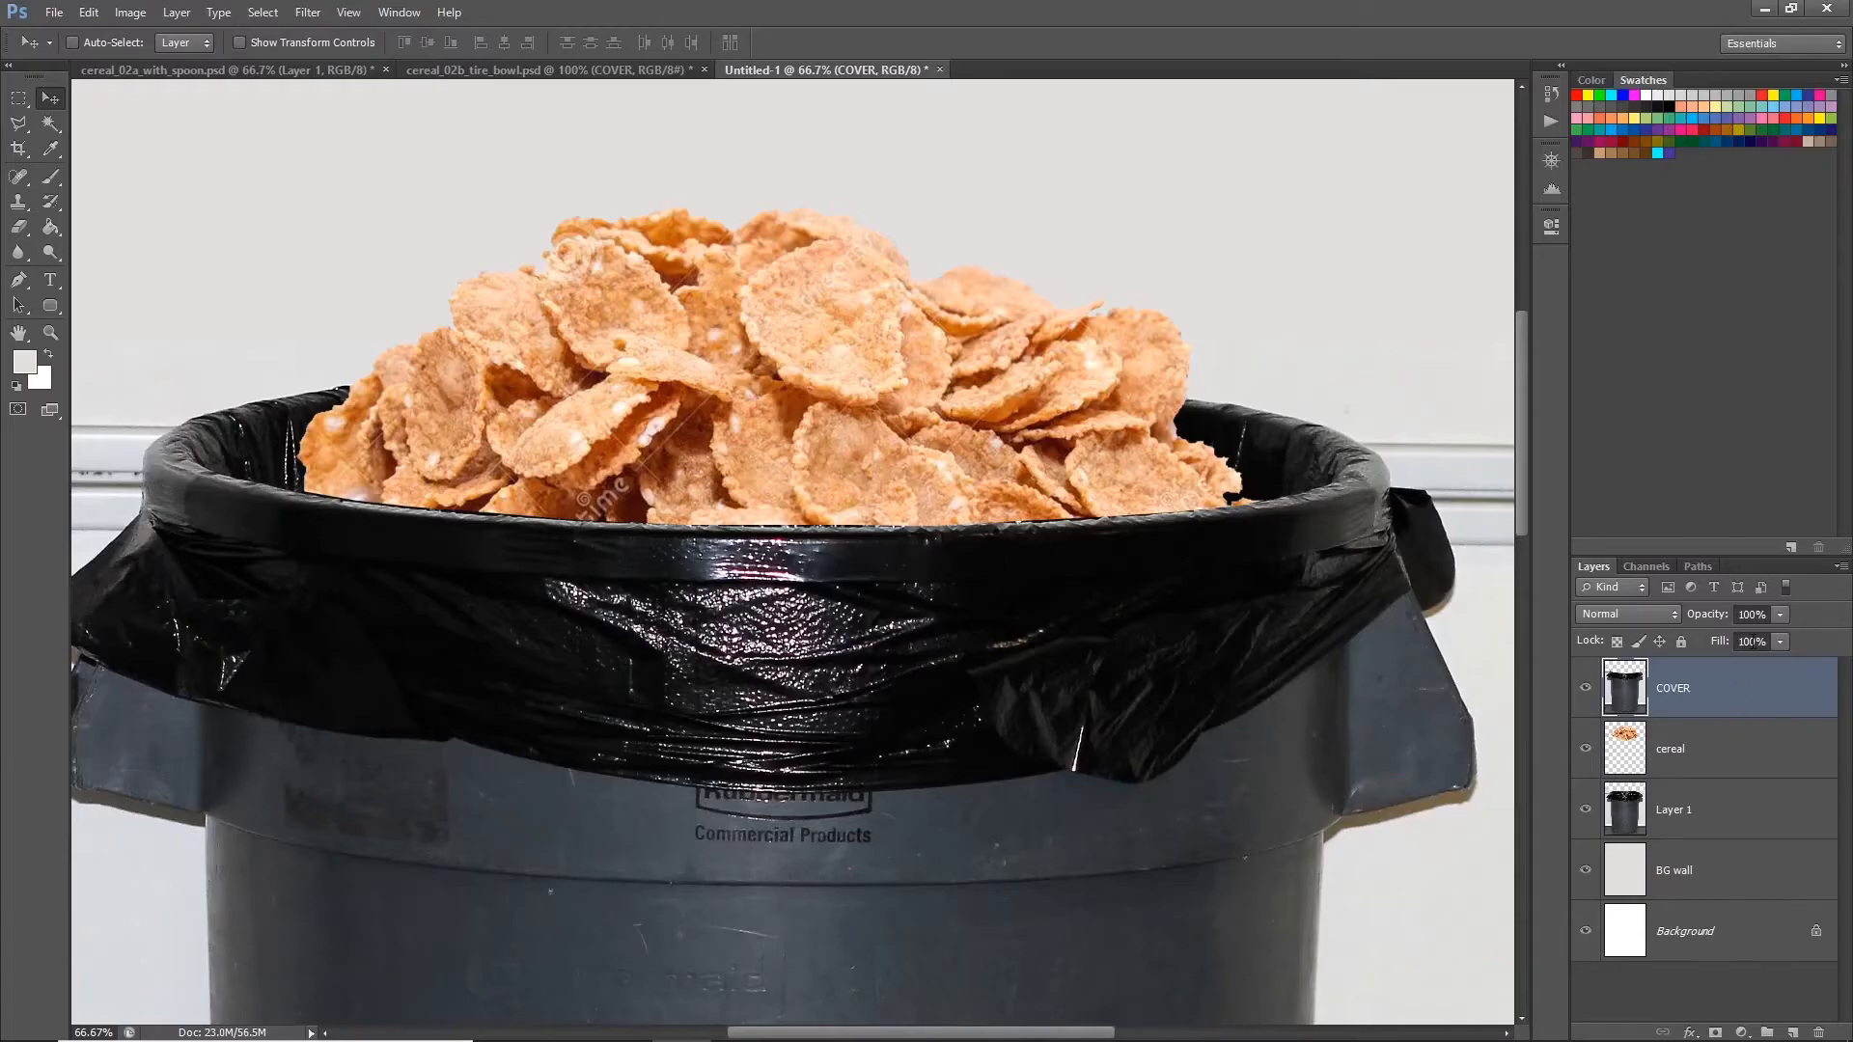
# Step: Lower the COVER layer's opacity to 51% so the cereal shows through the can's front
pyautogui.click(1781, 614)
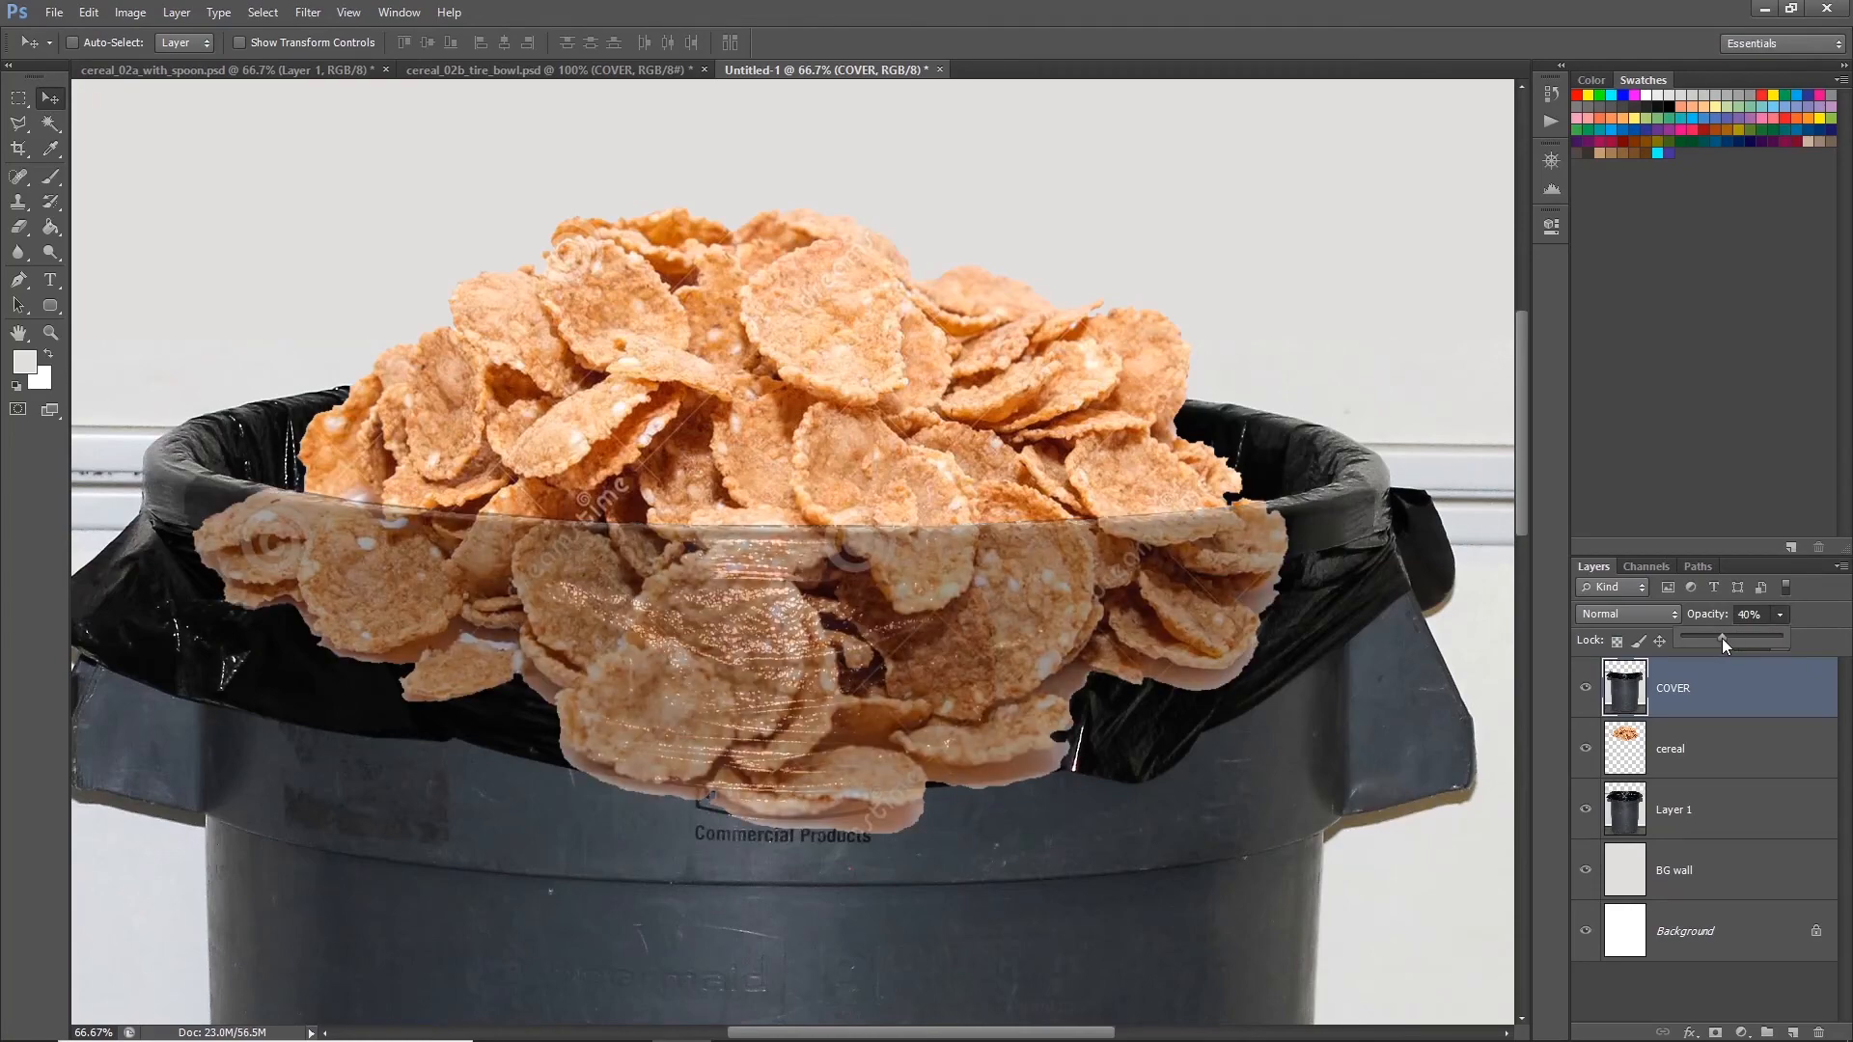
pyautogui.hotkey('ctrl', '+')
pyautogui.hotkey('ctrl', '+')
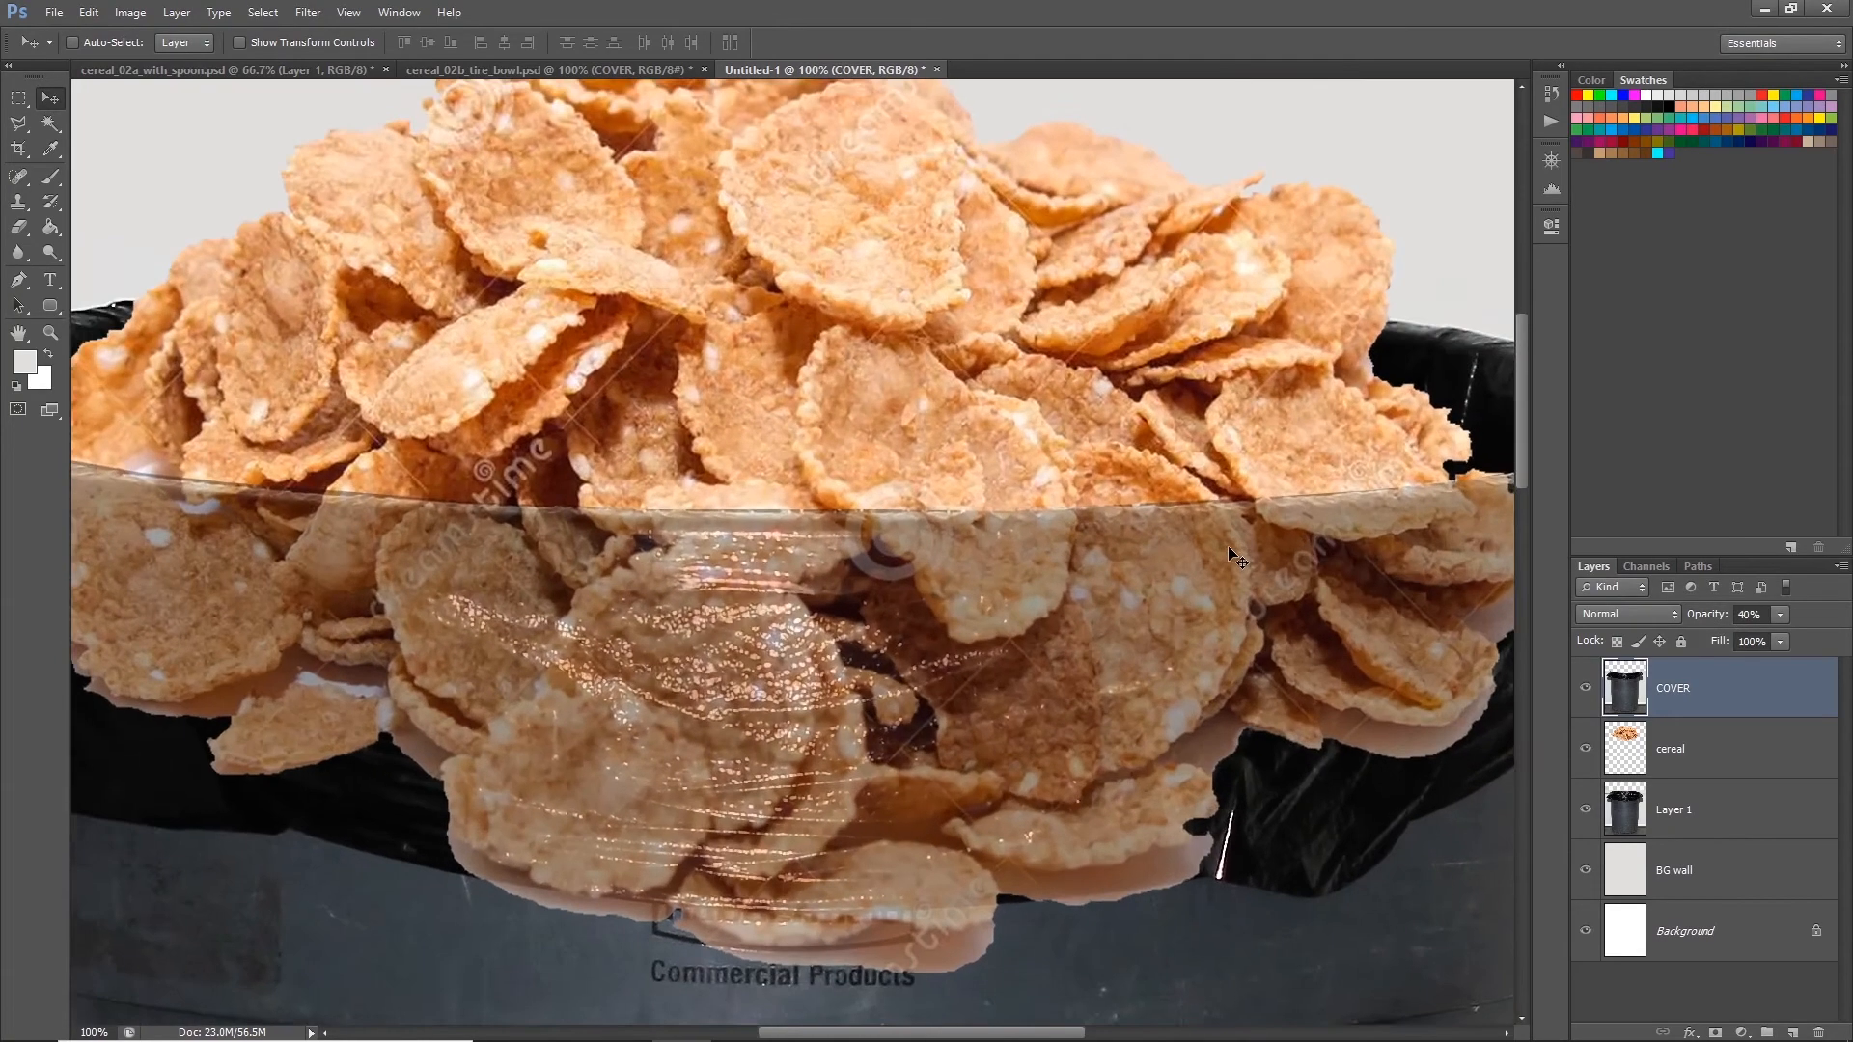
pyautogui.moveTo(1307, 528); pyautogui.dragTo(628, 571)
pyautogui.moveTo(983, 533); pyautogui.dragTo(799, 531)
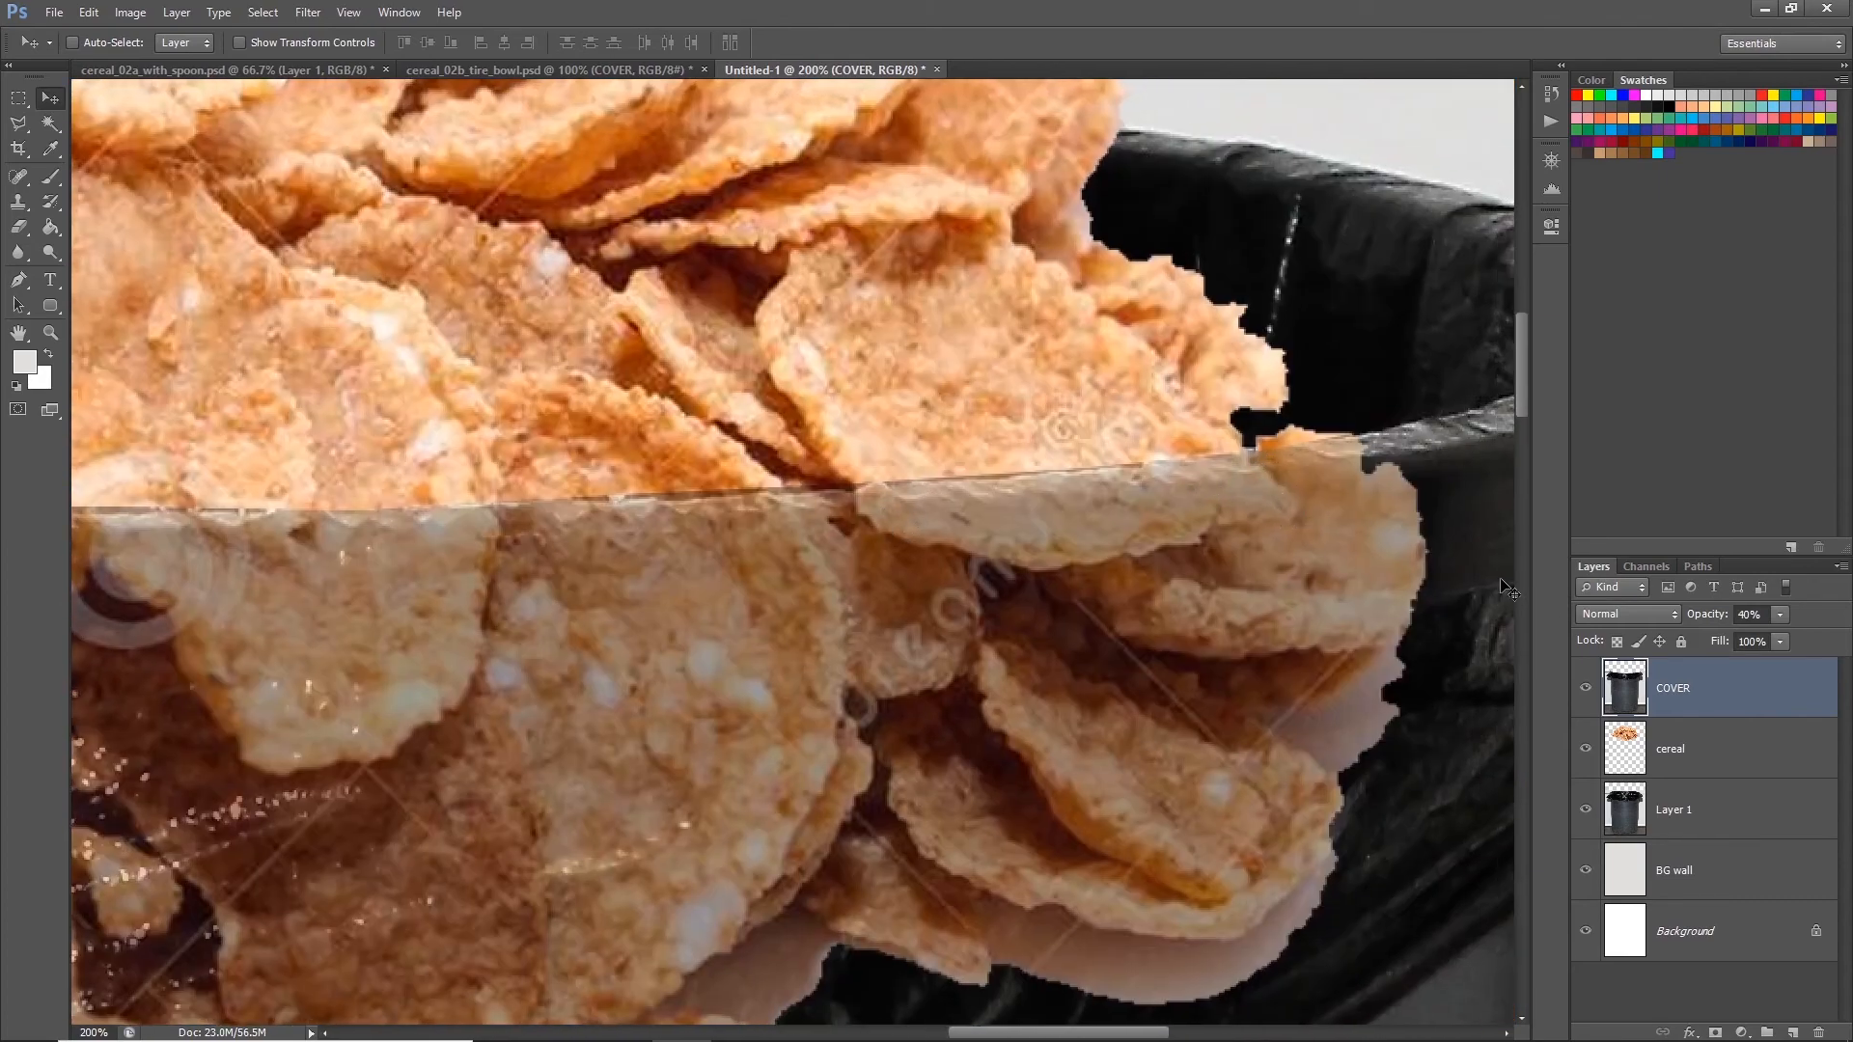
pyautogui.moveTo(1782, 633); pyautogui.dragTo(1791, 633)
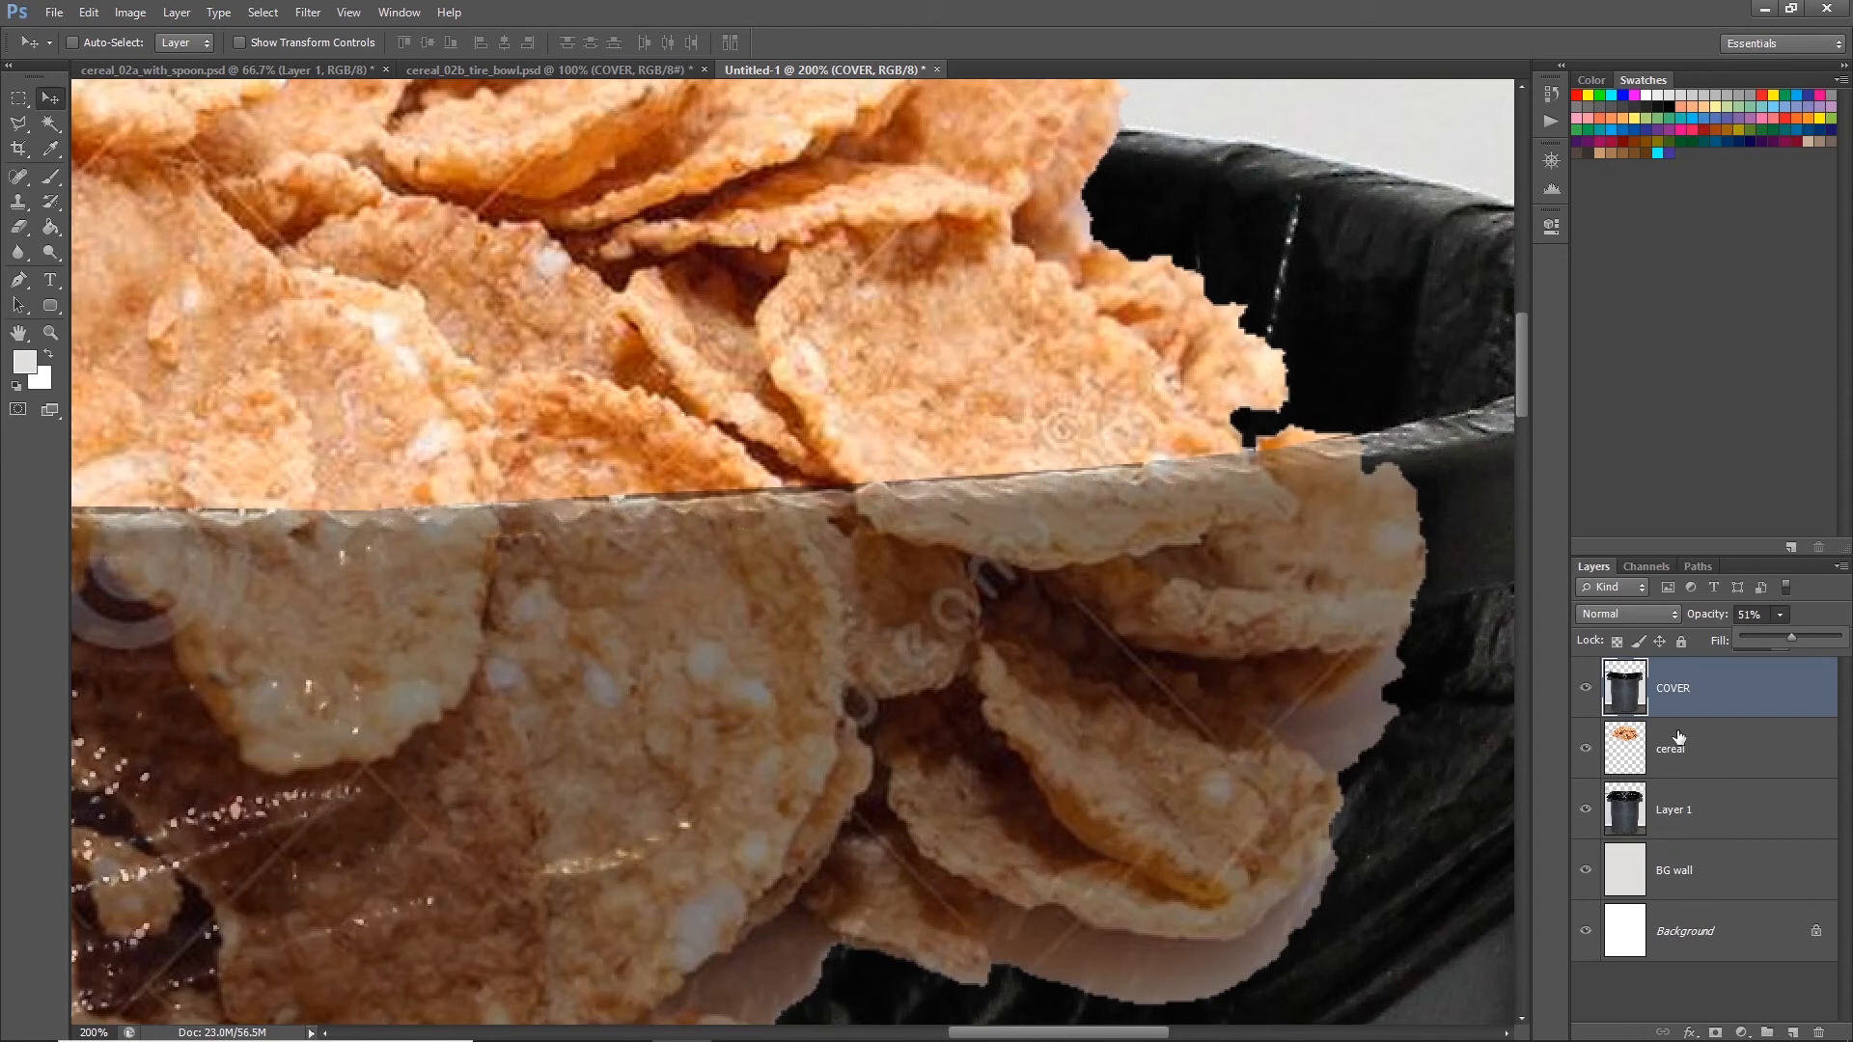
# Step: Lasso the flake crossing the right part of the rim and copy it from the cereal layer to a new layer
pyautogui.click(17, 127)
pyautogui.moveTo(18, 138); pyautogui.dragTo(56, 124)
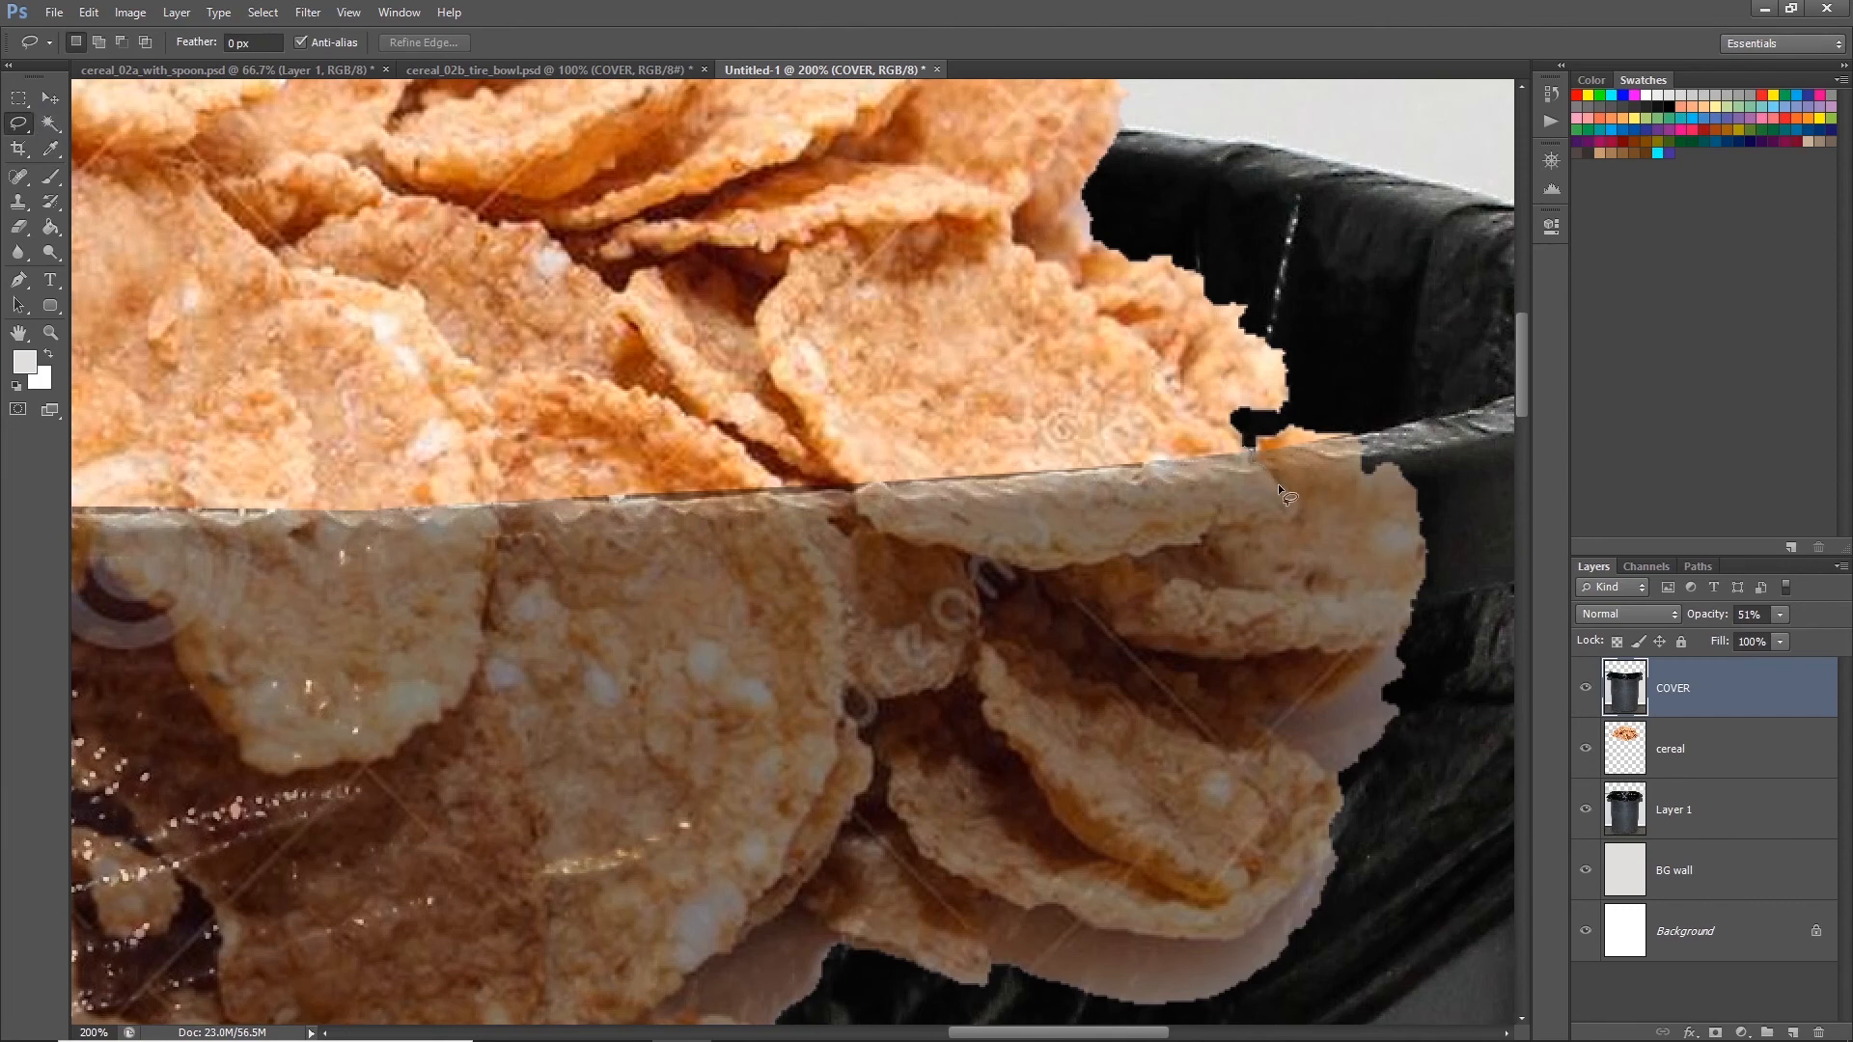
pyautogui.moveTo(1297, 507); pyautogui.dragTo(1203, 528)
pyautogui.moveTo(1162, 407); pyautogui.dragTo(1253, 452)
pyautogui.click(1666, 748)
pyautogui.hotkey('ctrl', 'j')
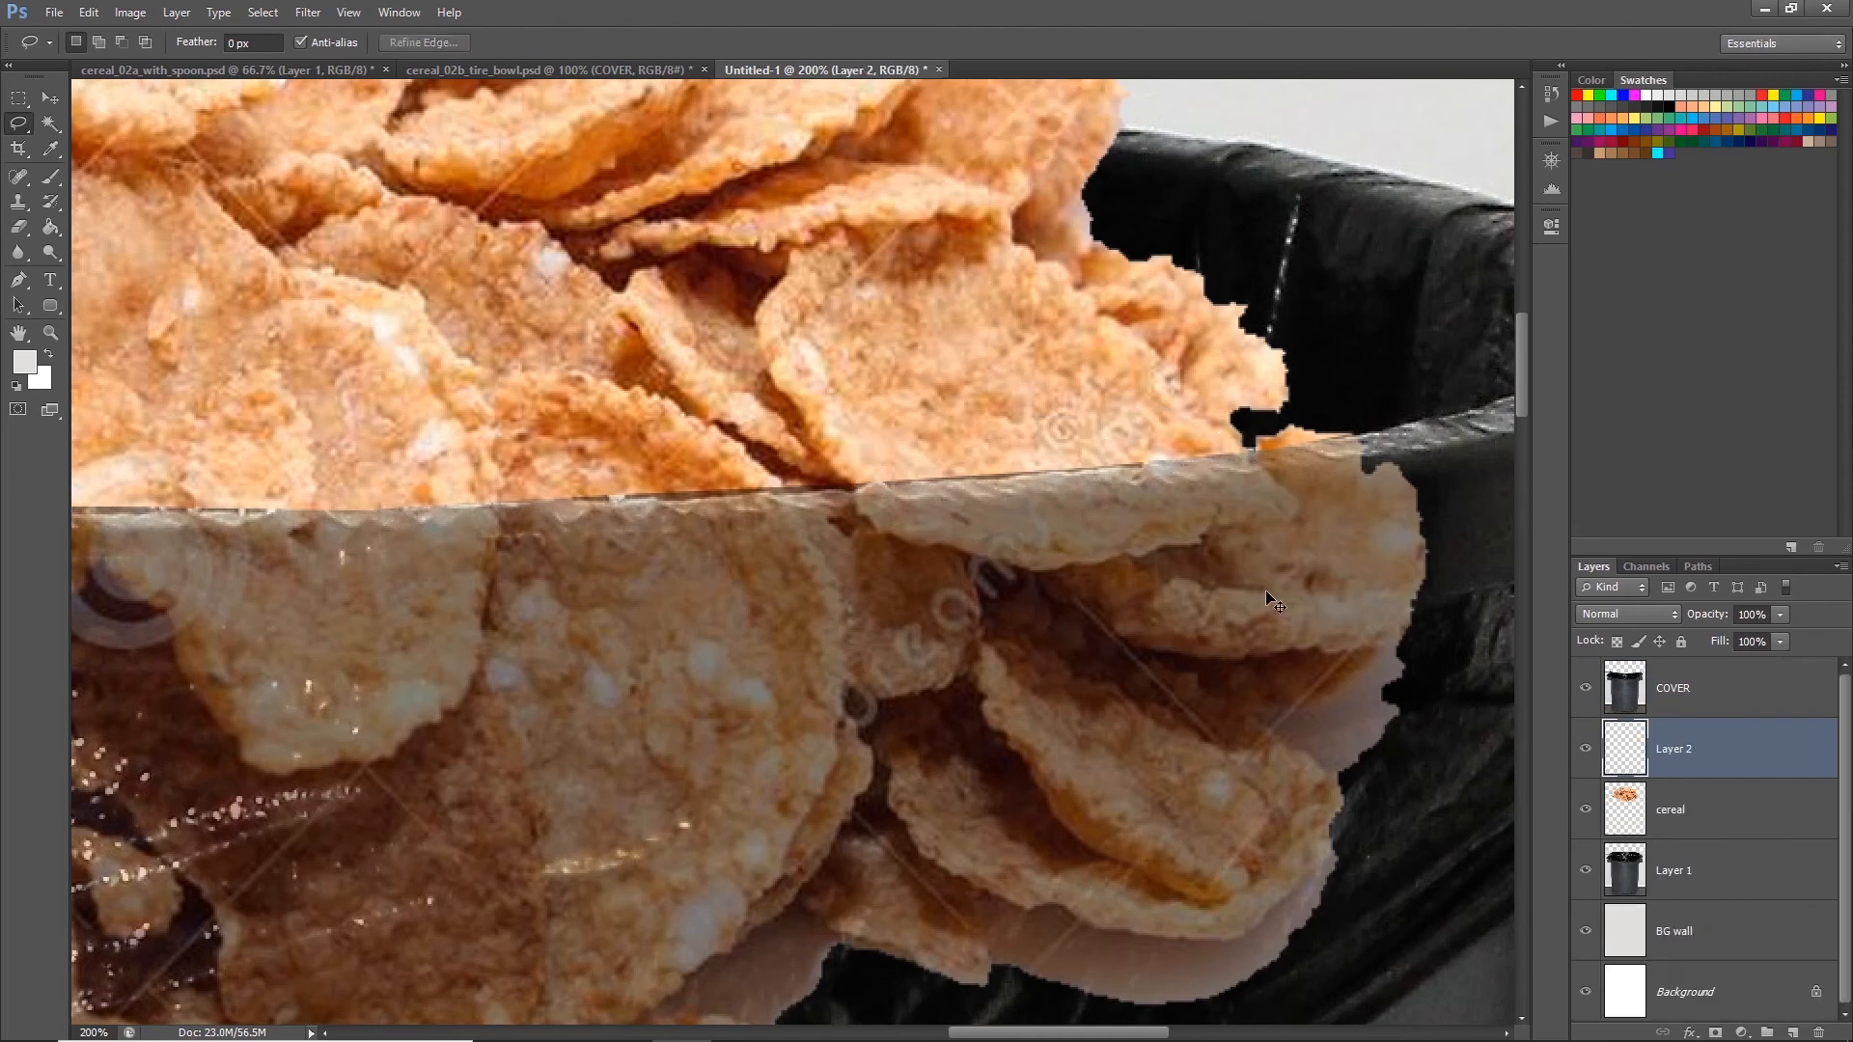
# Step: Rename the copied flake's layer "extra flake" and move it above COVER
pyautogui.doubleClick(1672, 749)
pyautogui.write('ex')
pyautogui.press('Return')
pyautogui.moveTo(1673, 755); pyautogui.dragTo(1688, 690)
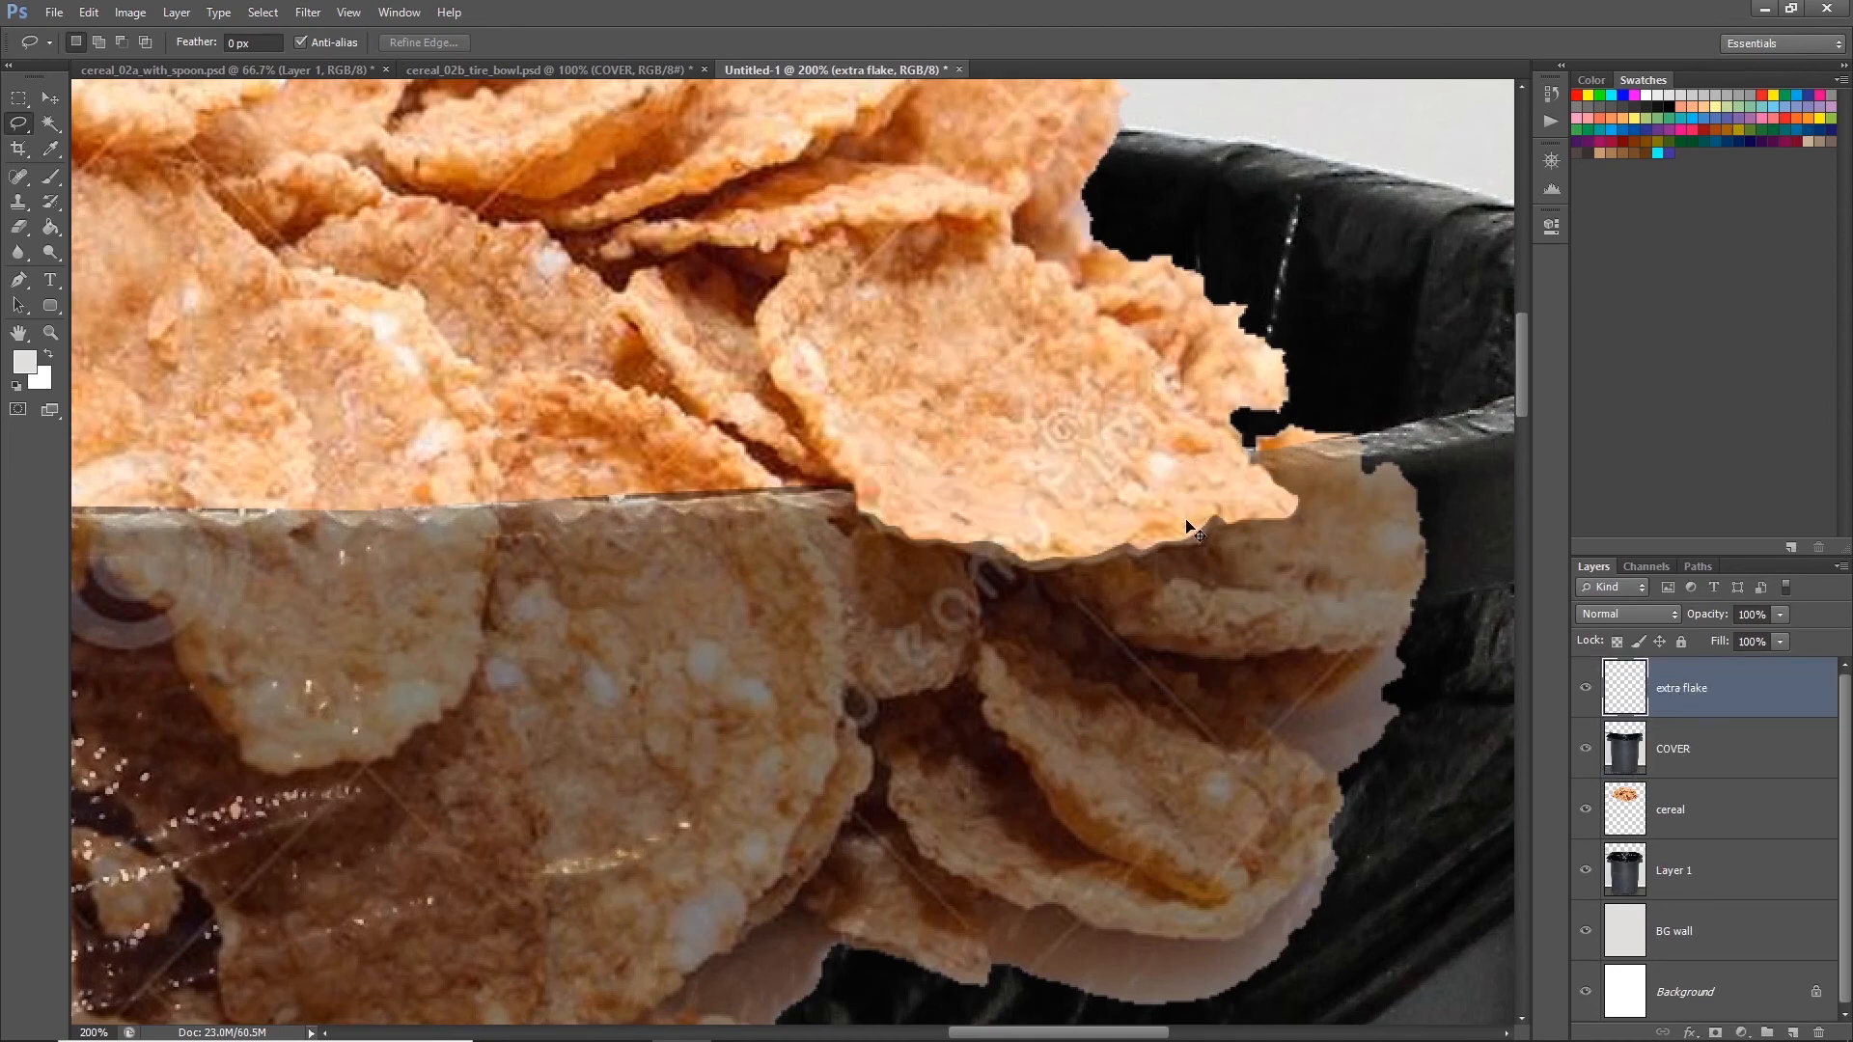
# Step: Restore the COVER layer's opacity to 100%
pyautogui.hotkey('ctrl', '-')
pyautogui.hotkey('ctrl', '-')
pyautogui.moveTo(787, 480)
pyautogui.mouseDown()
pyautogui.moveTo(1047, 500)
pyautogui.moveTo(1054, 527)
pyautogui.mouseUp()
pyautogui.click(1664, 772)
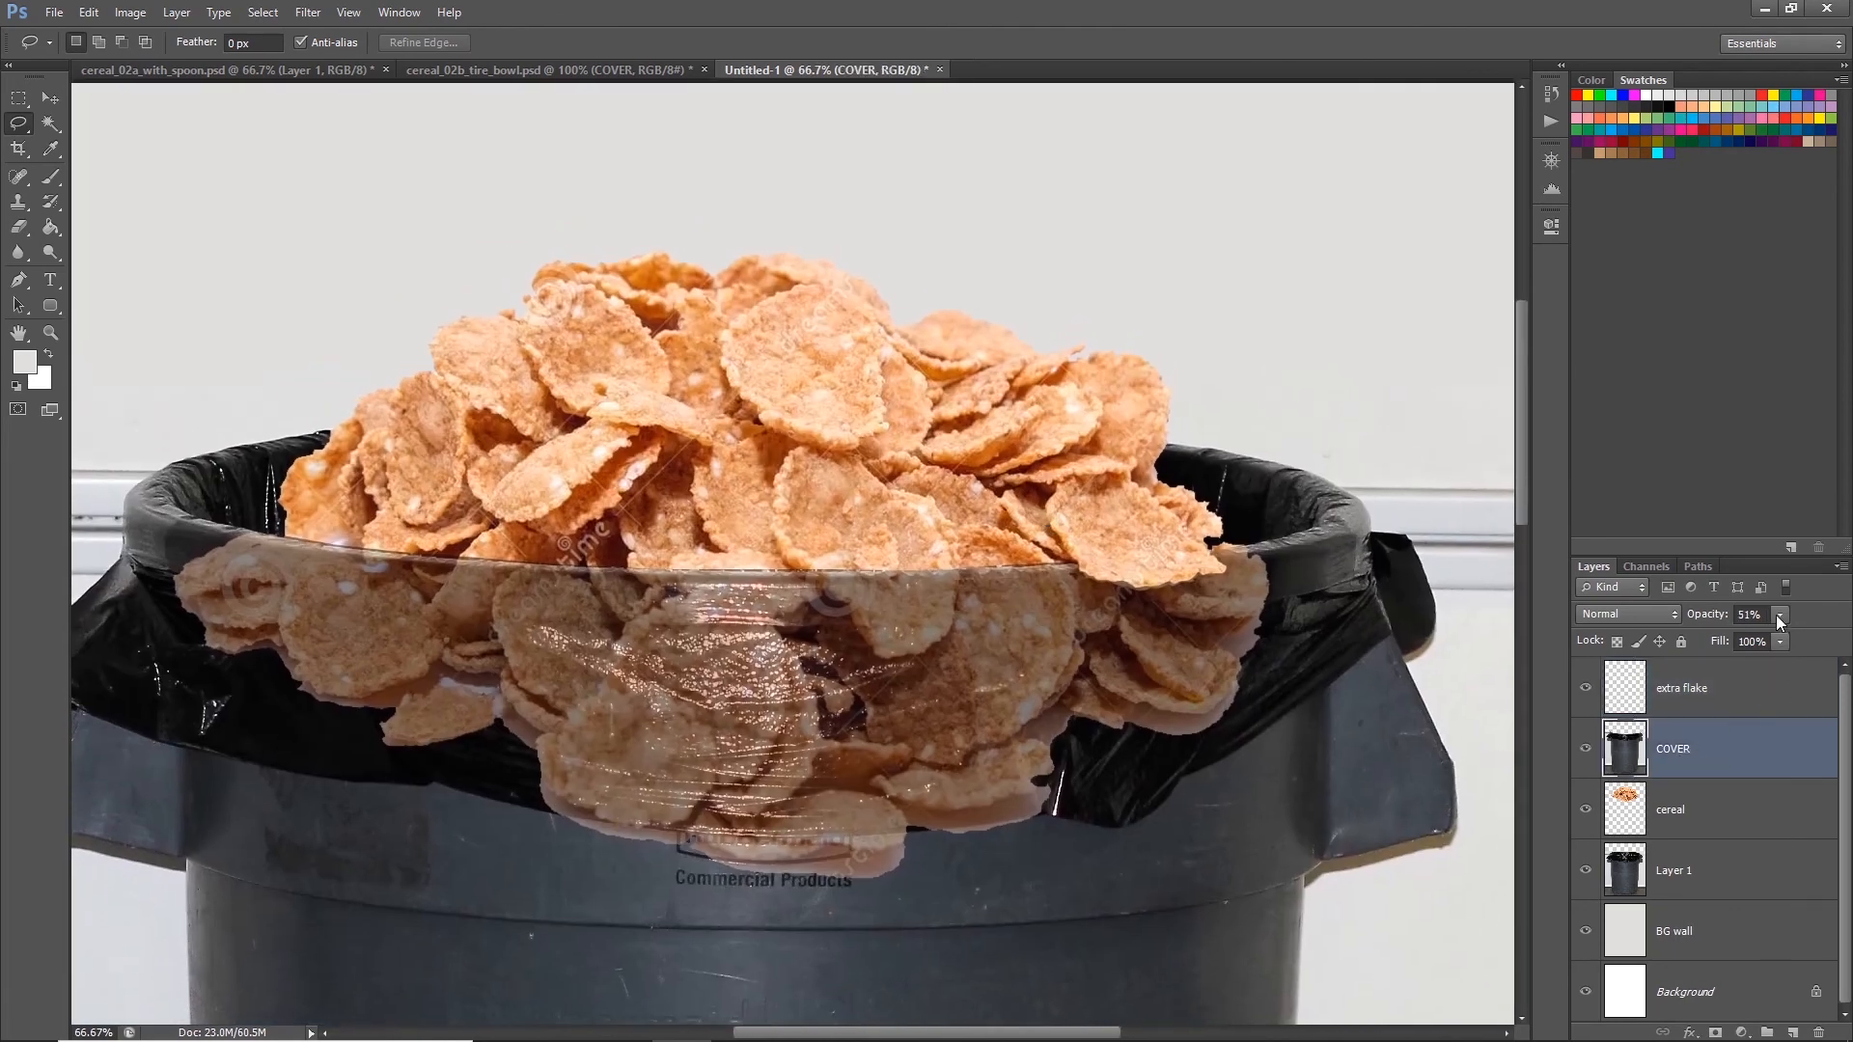
pyautogui.moveTo(1776, 638); pyautogui.dragTo(1843, 642)
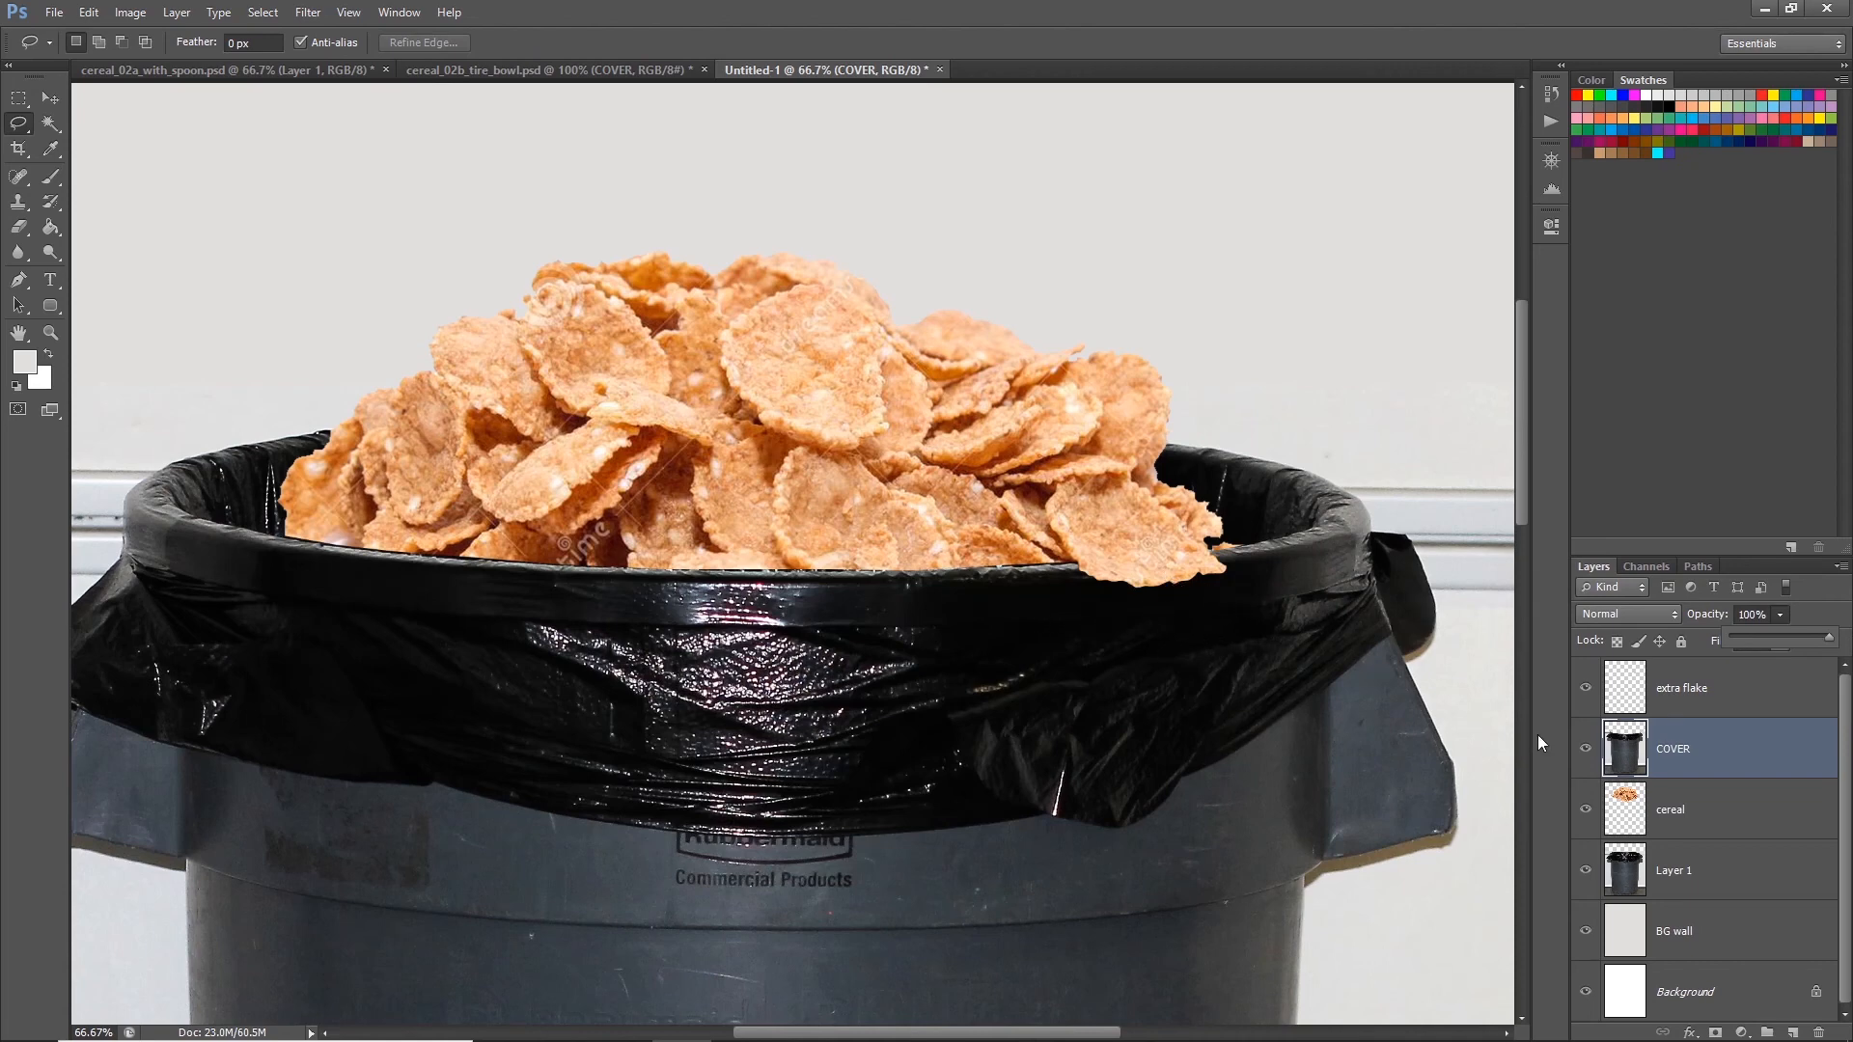
# Step: Toggle the extra flake layer off and on to compare the rim with and without the overlapping flake
pyautogui.click(1585, 691)
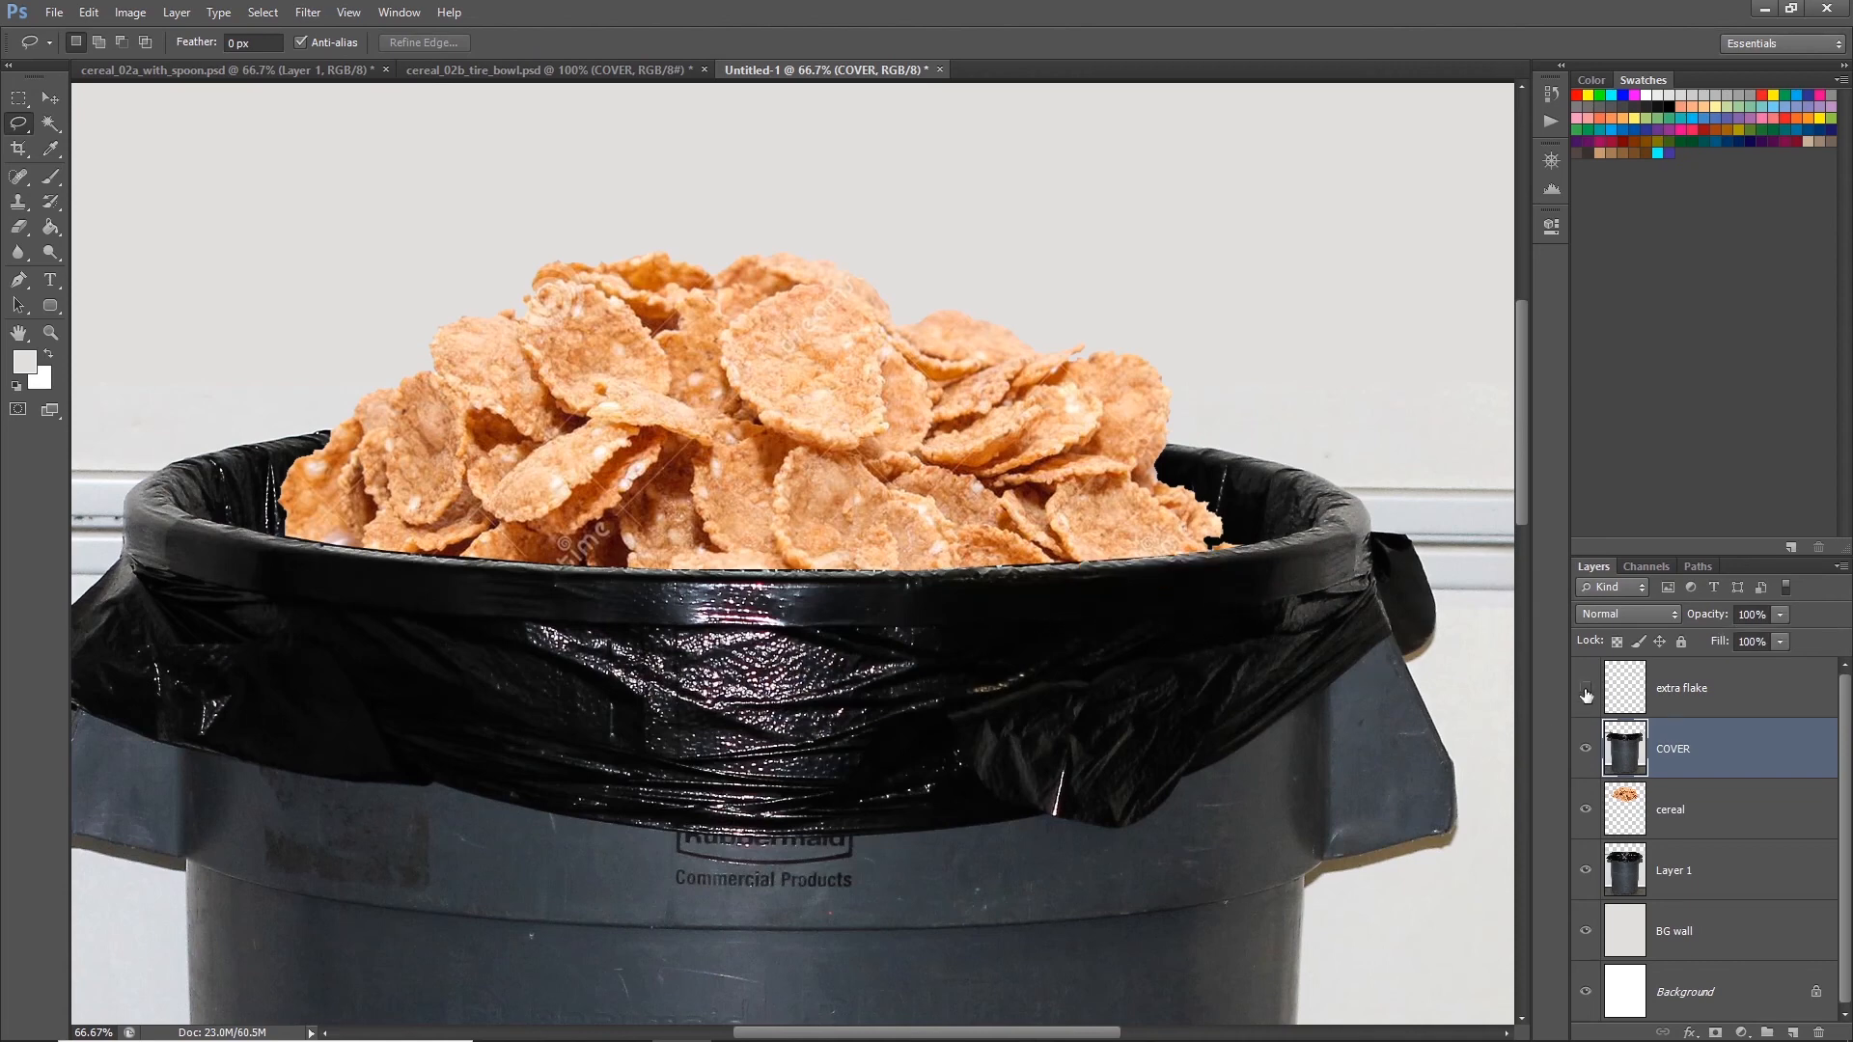
pyautogui.click(1586, 691)
pyautogui.click(1586, 691)
pyautogui.click(1586, 691)
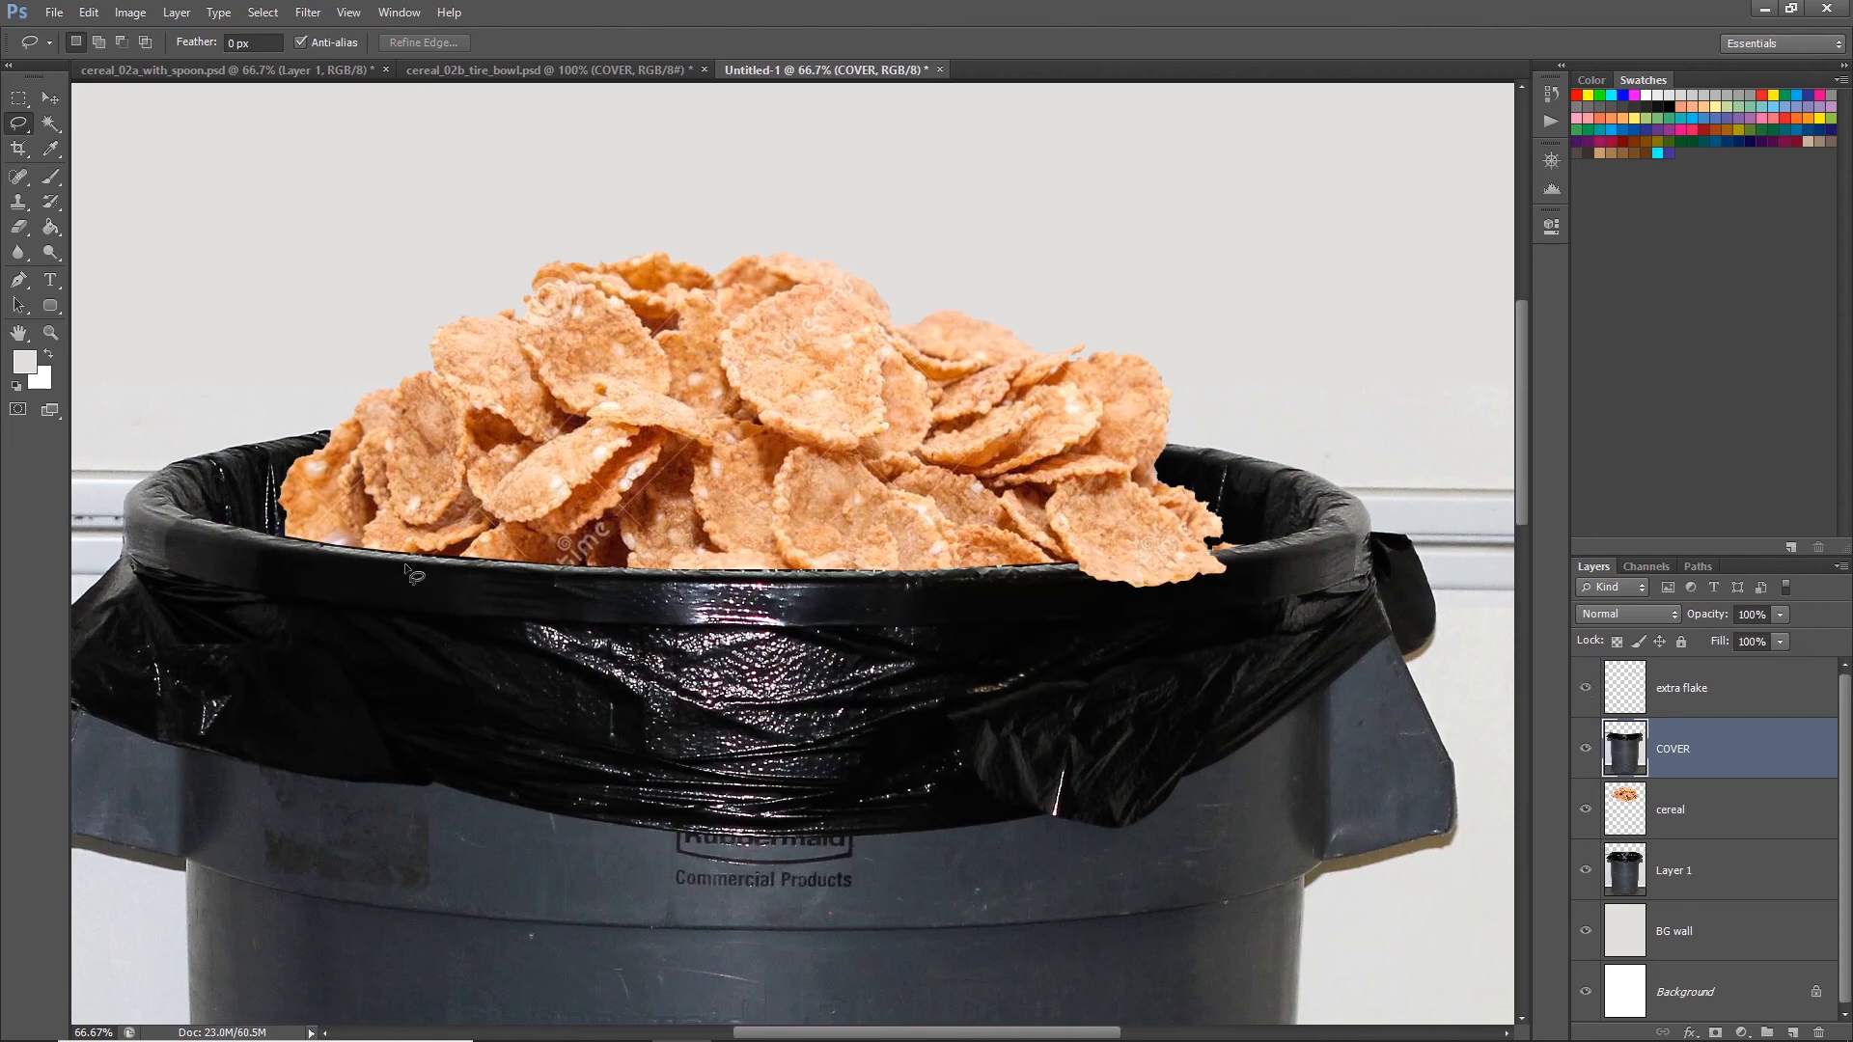
# Step: Lower the COVER layer's opacity to 39% so the cereal behind the left part of the rim shows through
pyautogui.hotkey('ctrl', '+')
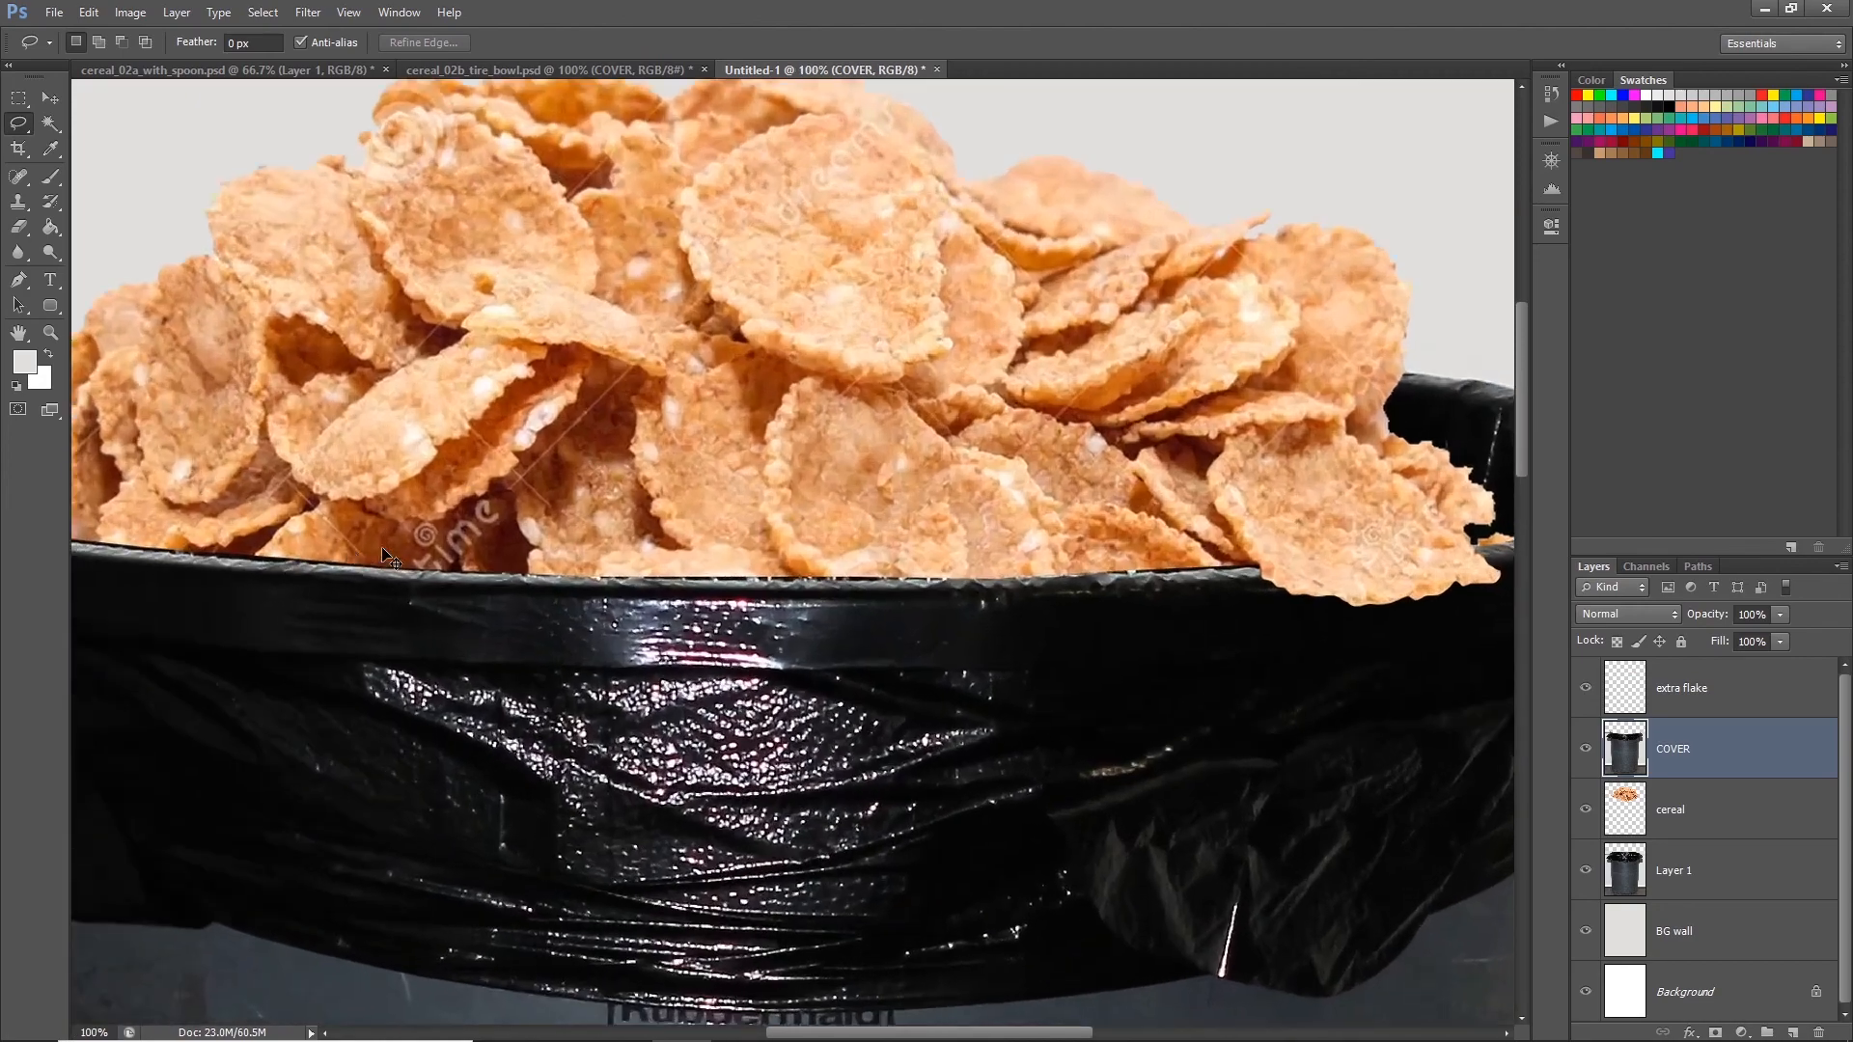
pyautogui.hotkey('ctrl', '+')
pyautogui.moveTo(290, 519); pyautogui.dragTo(1031, 551)
pyautogui.moveTo(587, 549); pyautogui.dragTo(911, 564)
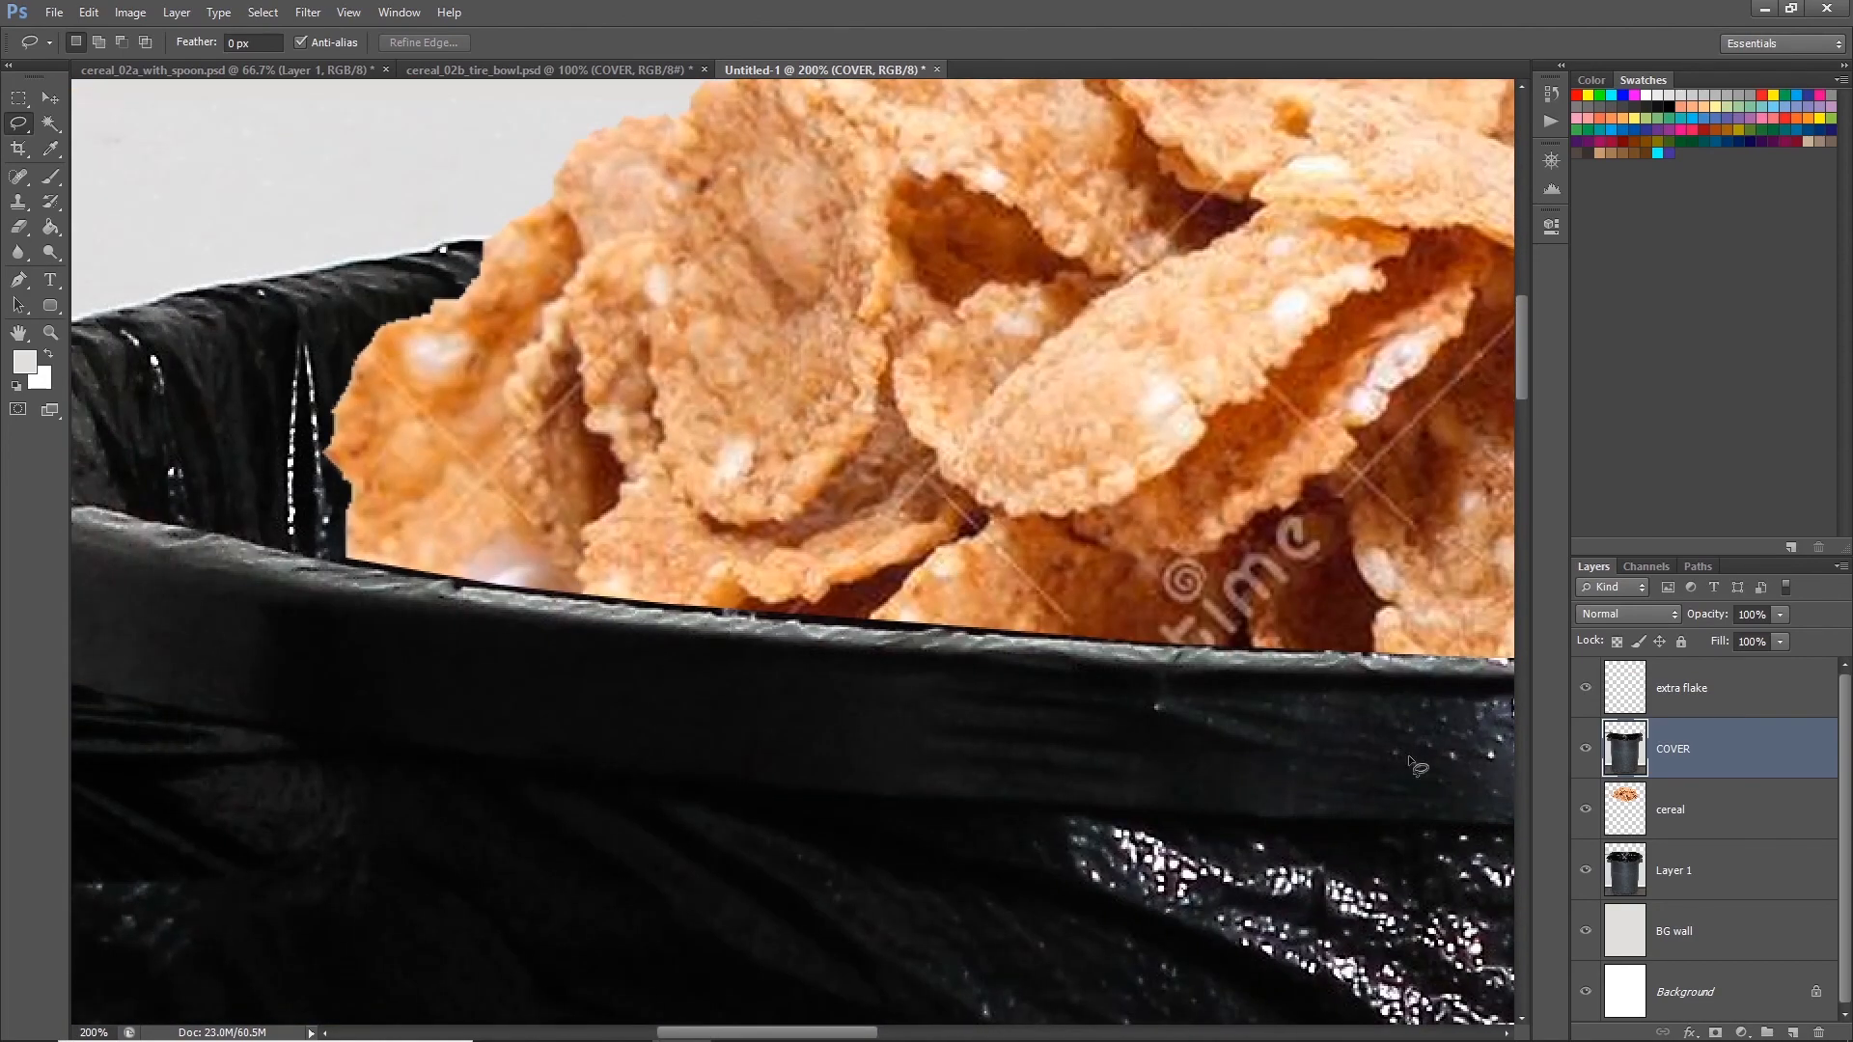
pyautogui.click(1778, 622)
pyautogui.moveTo(1768, 639); pyautogui.dragTo(1721, 641)
# Step: Lasso the flake tip crossing the left part of the rim and copy it from the cereal layer to a new layer
pyautogui.click(1717, 819)
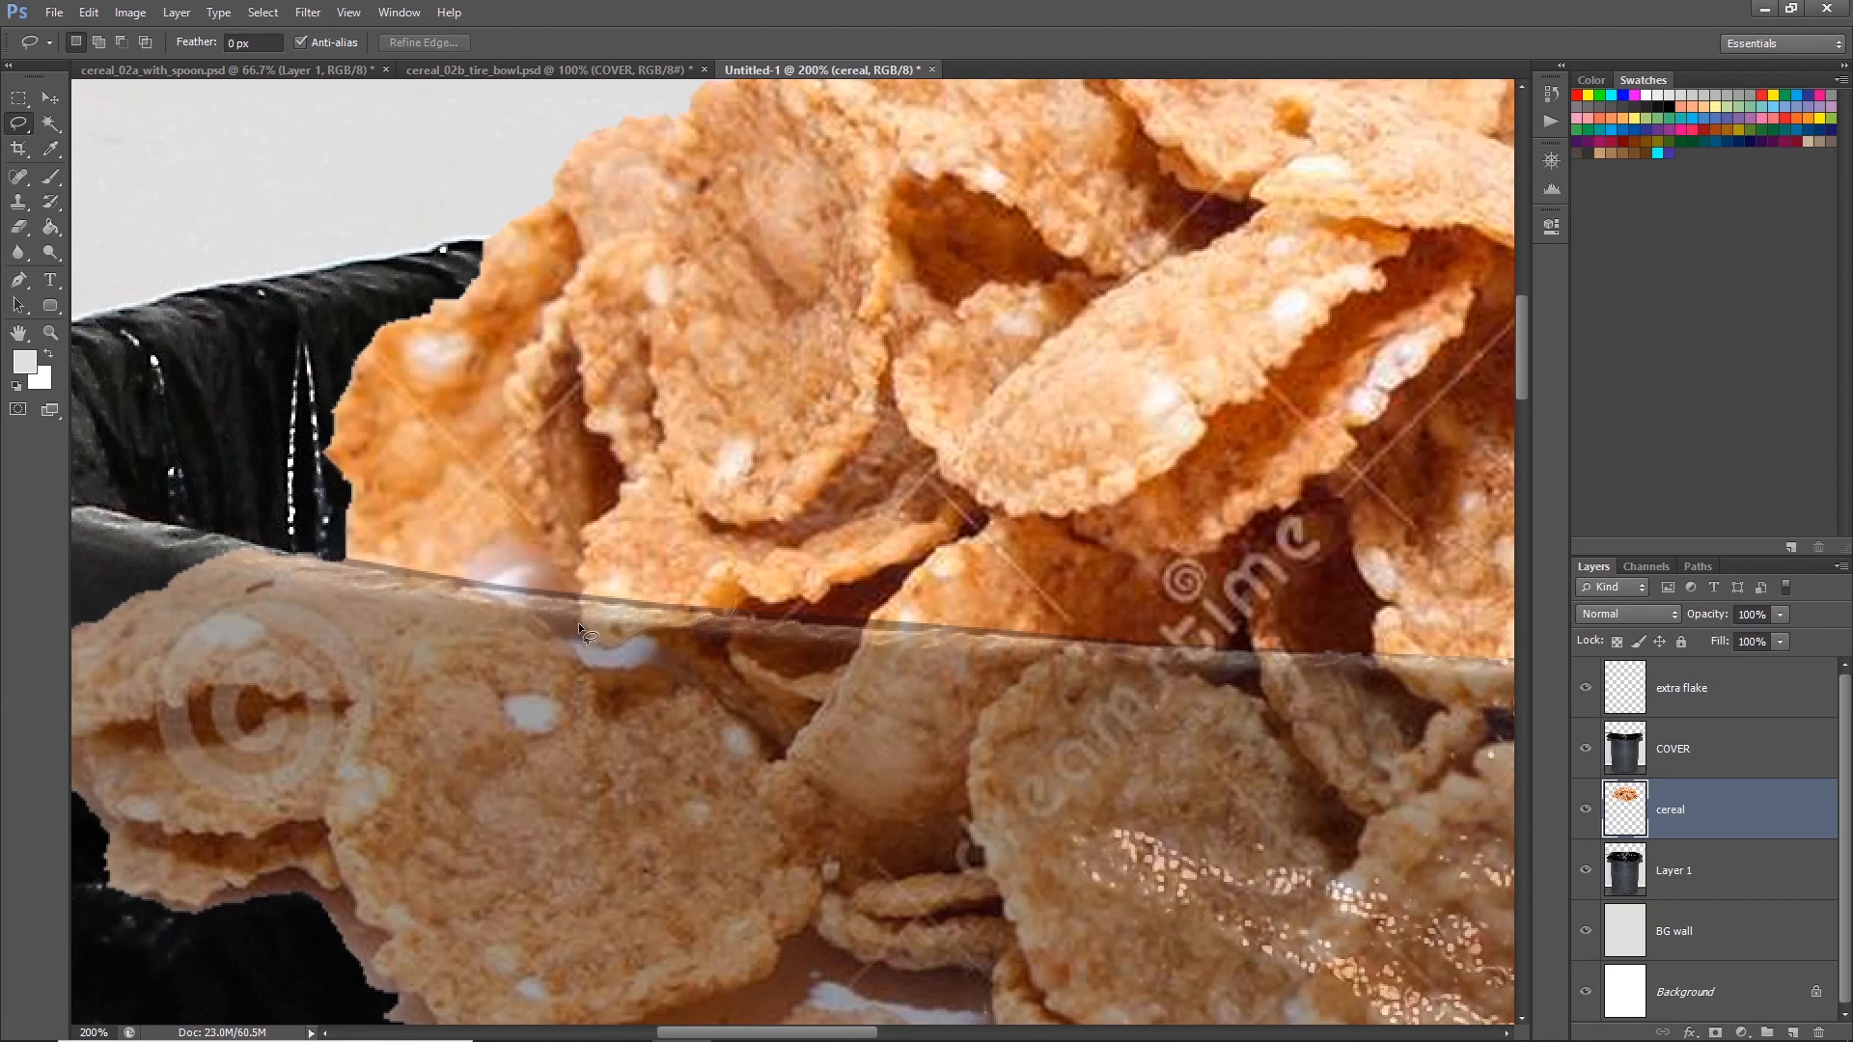
pyautogui.moveTo(582, 591)
pyautogui.mouseDown()
pyautogui.moveTo(666, 558)
pyautogui.moveTo(733, 589)
pyautogui.moveTo(584, 632)
pyautogui.mouseUp()
pyautogui.hotkey('ctrl', 'j')
# Step: Rename the copied flake's layer "left side flake" and move it above COVER
pyautogui.doubleClick(1675, 809)
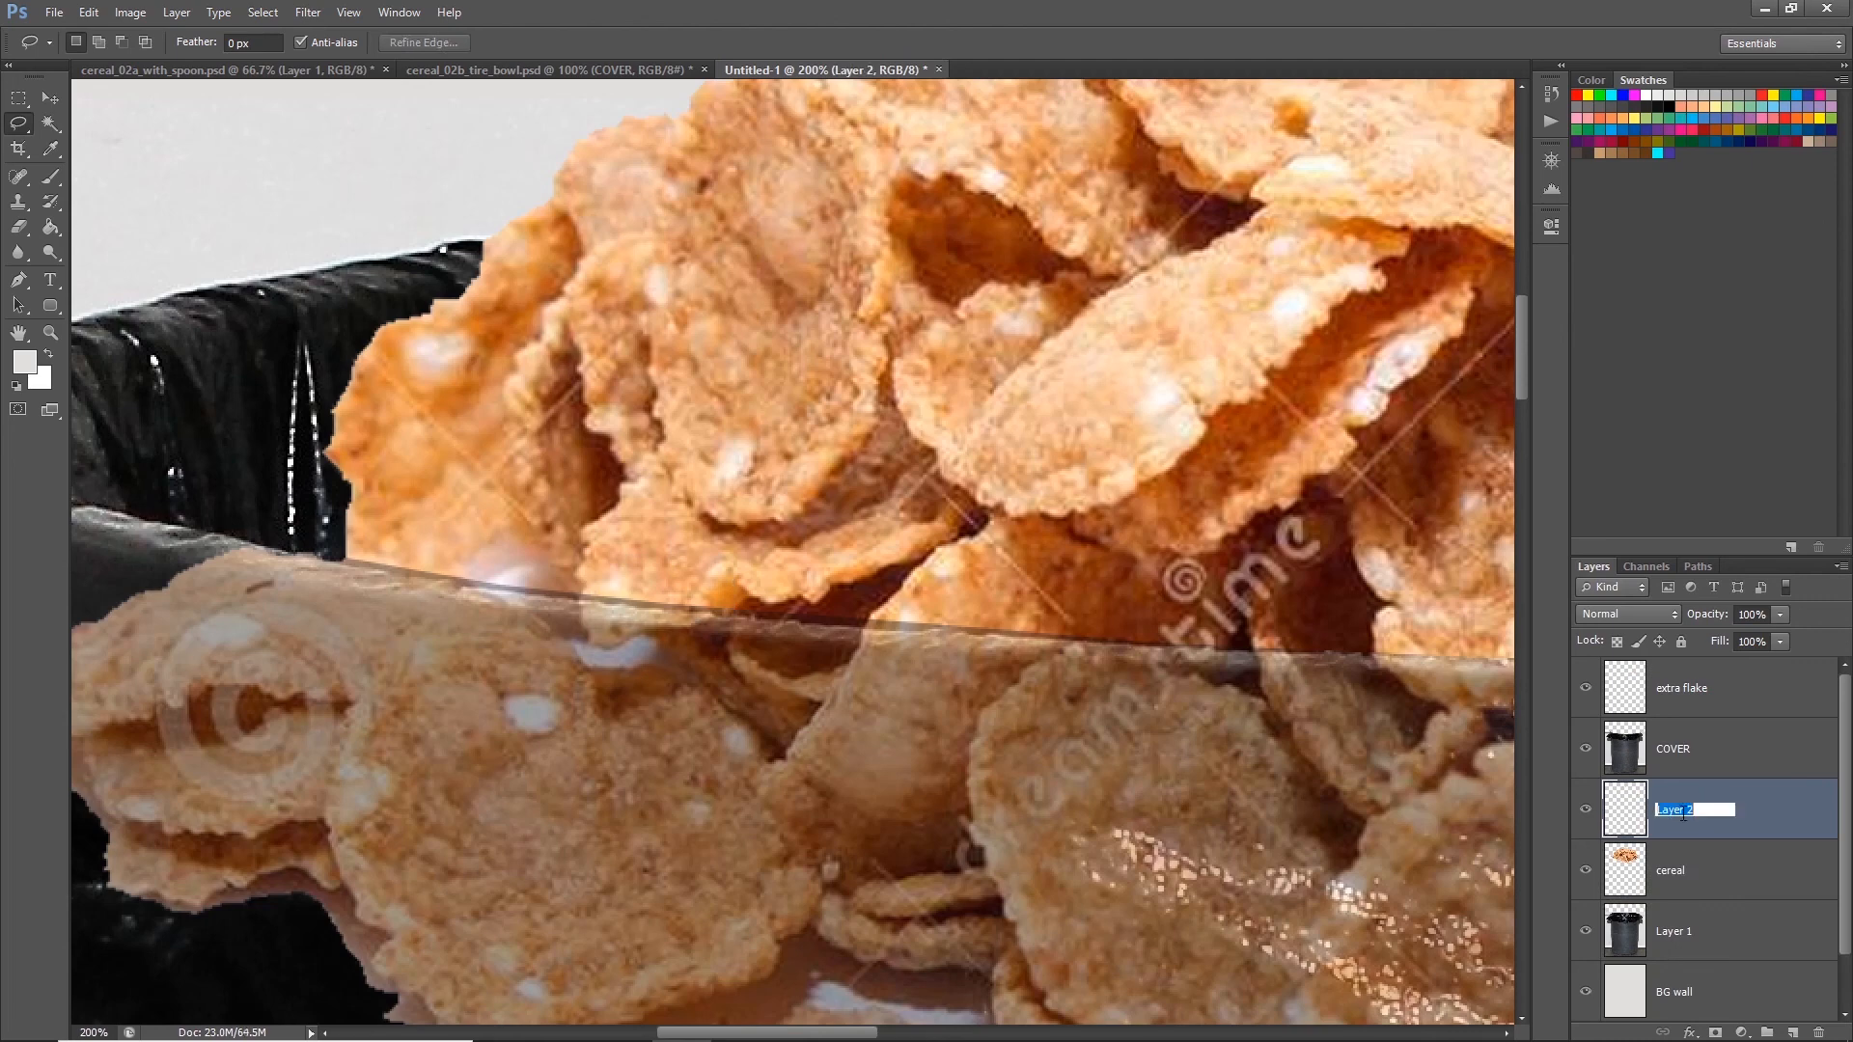
pyautogui.write('left side flake')
pyautogui.press('Return')
pyautogui.moveTo(1681, 816); pyautogui.dragTo(1683, 720)
# Step: Set the COVER layer's opacity back to 100% and check the whole cereal pile against the rim
pyautogui.click(1685, 811)
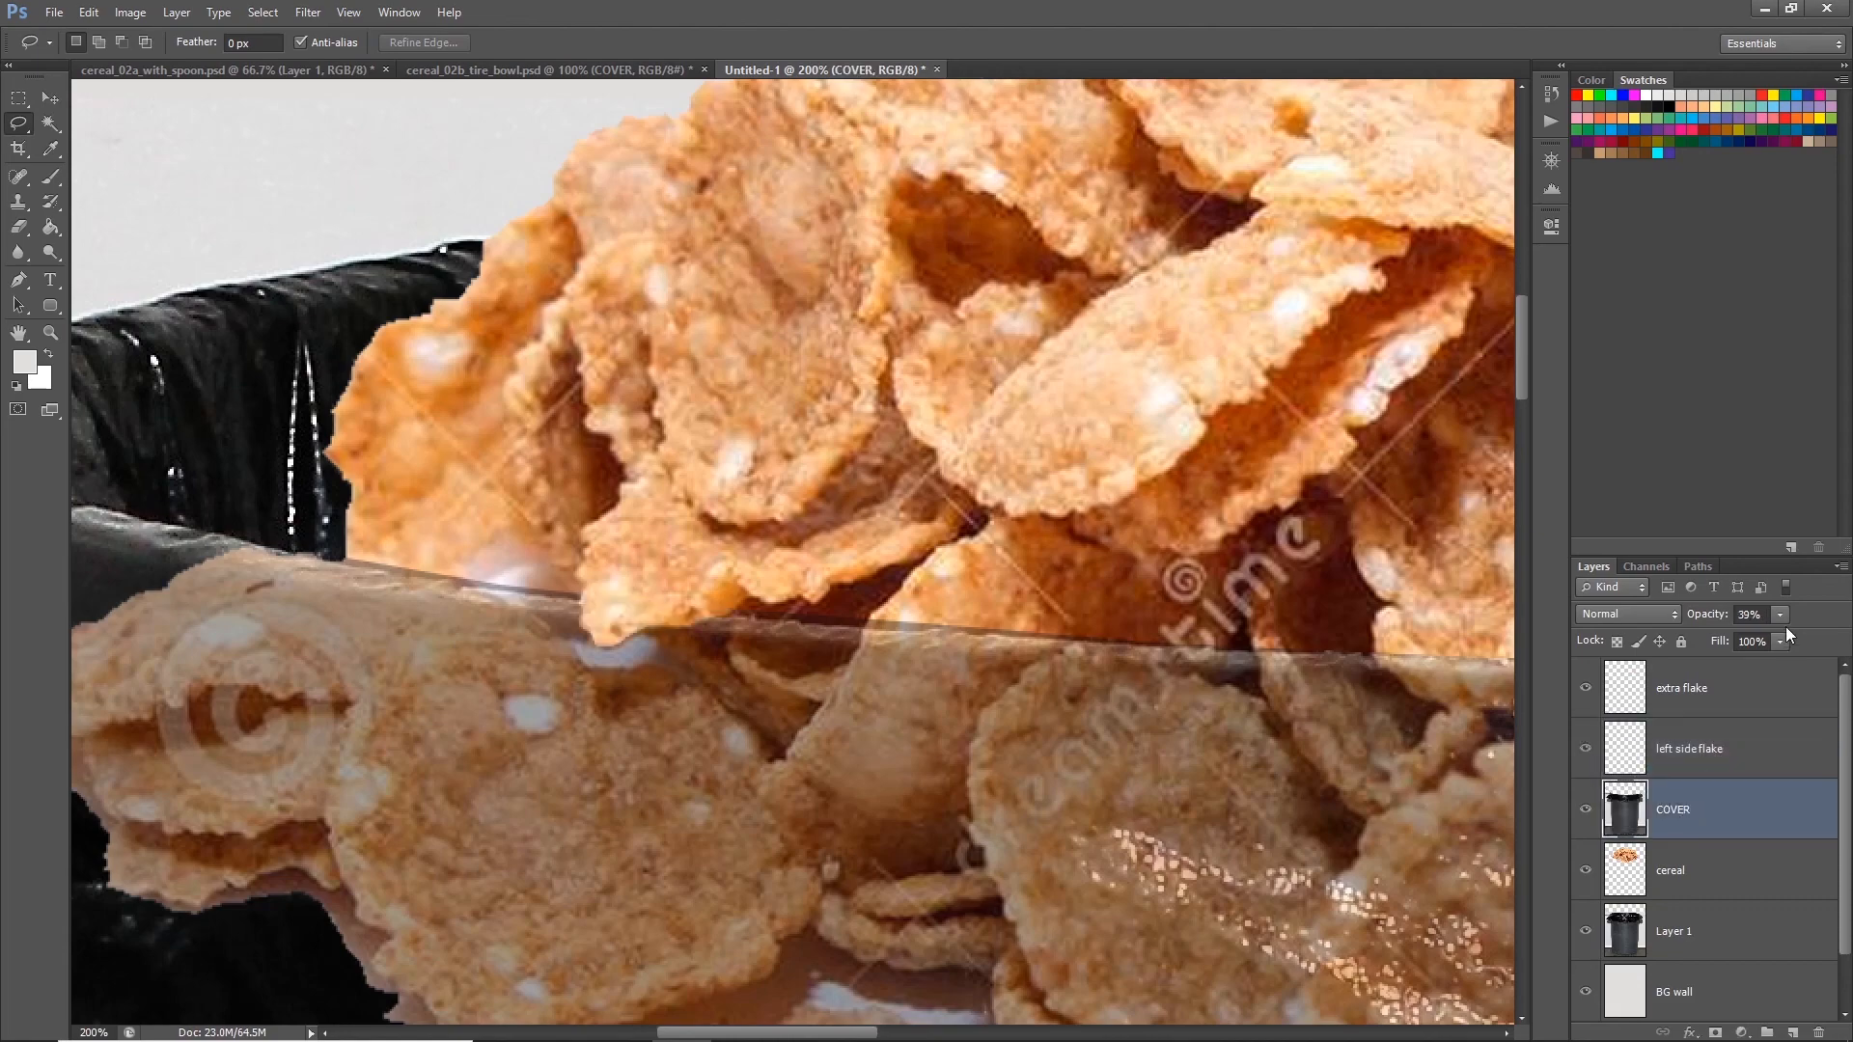
pyautogui.click(1782, 639)
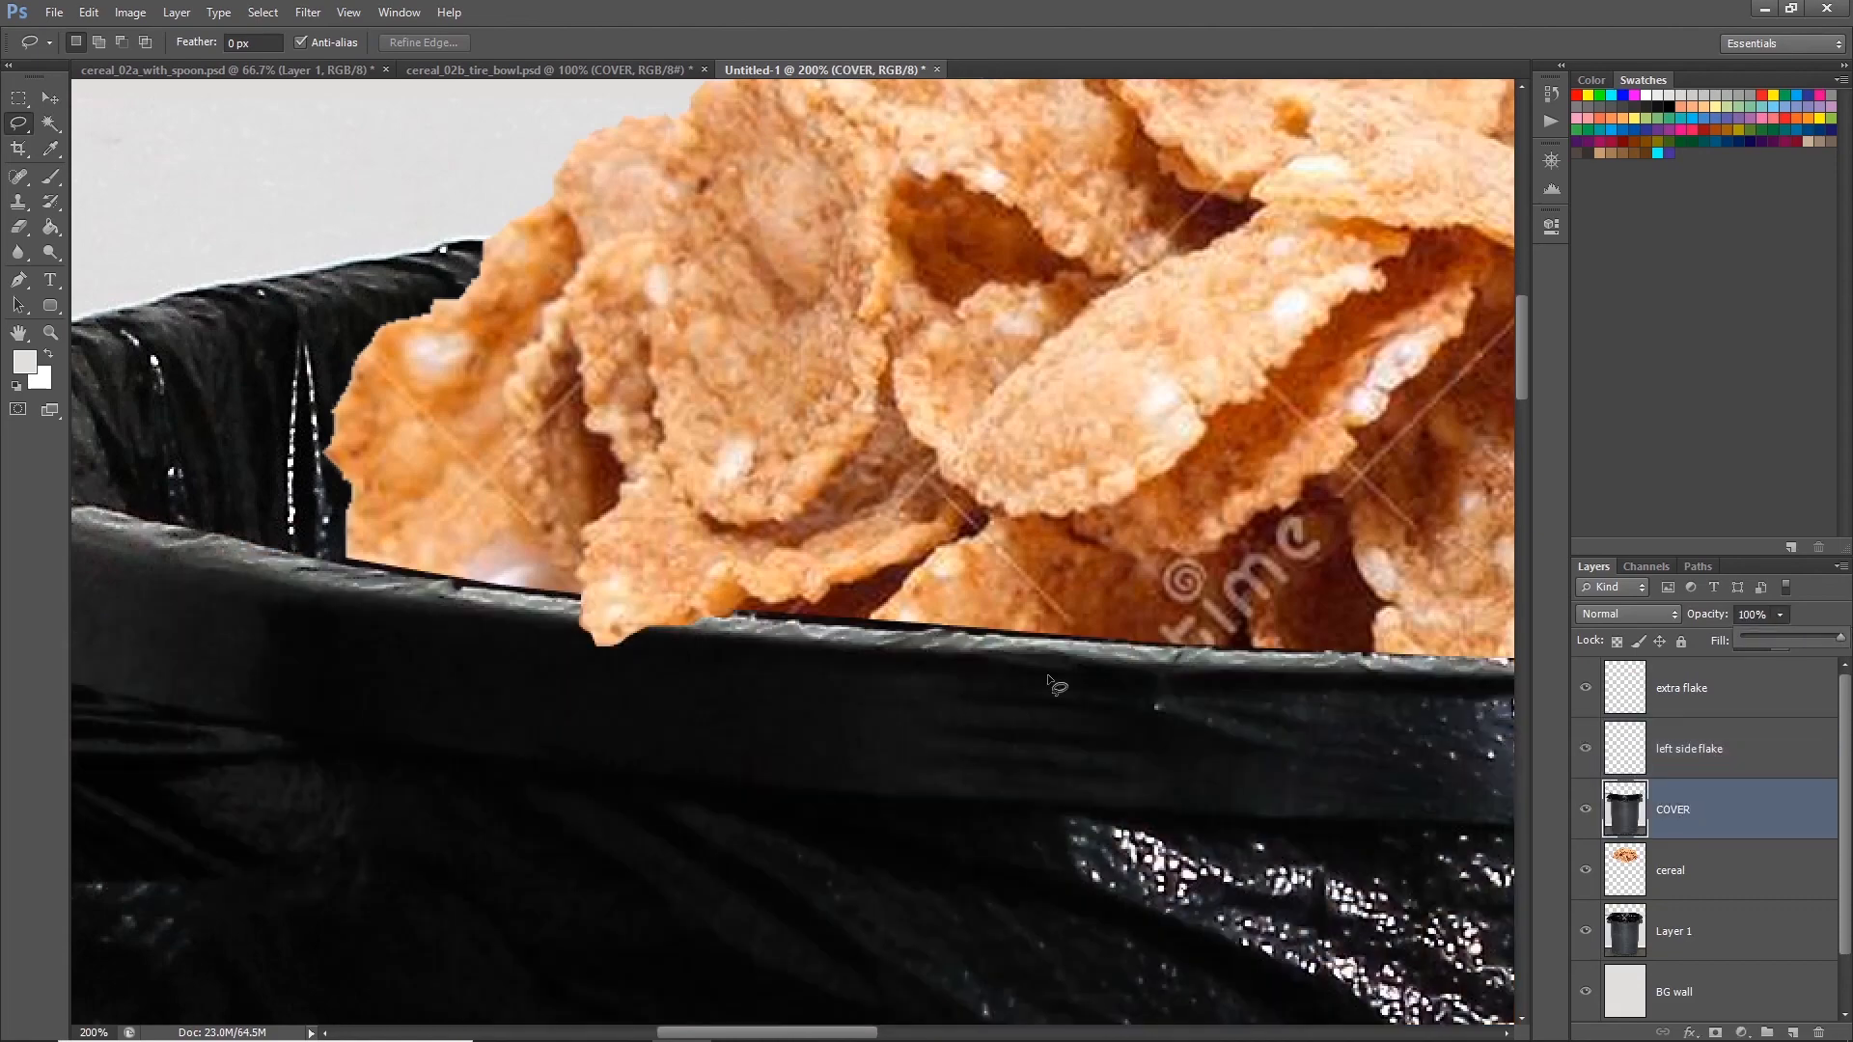
pyautogui.click(965, 592)
pyautogui.hotkey('ctrl', '-')
pyautogui.hotkey('ctrl', '-')
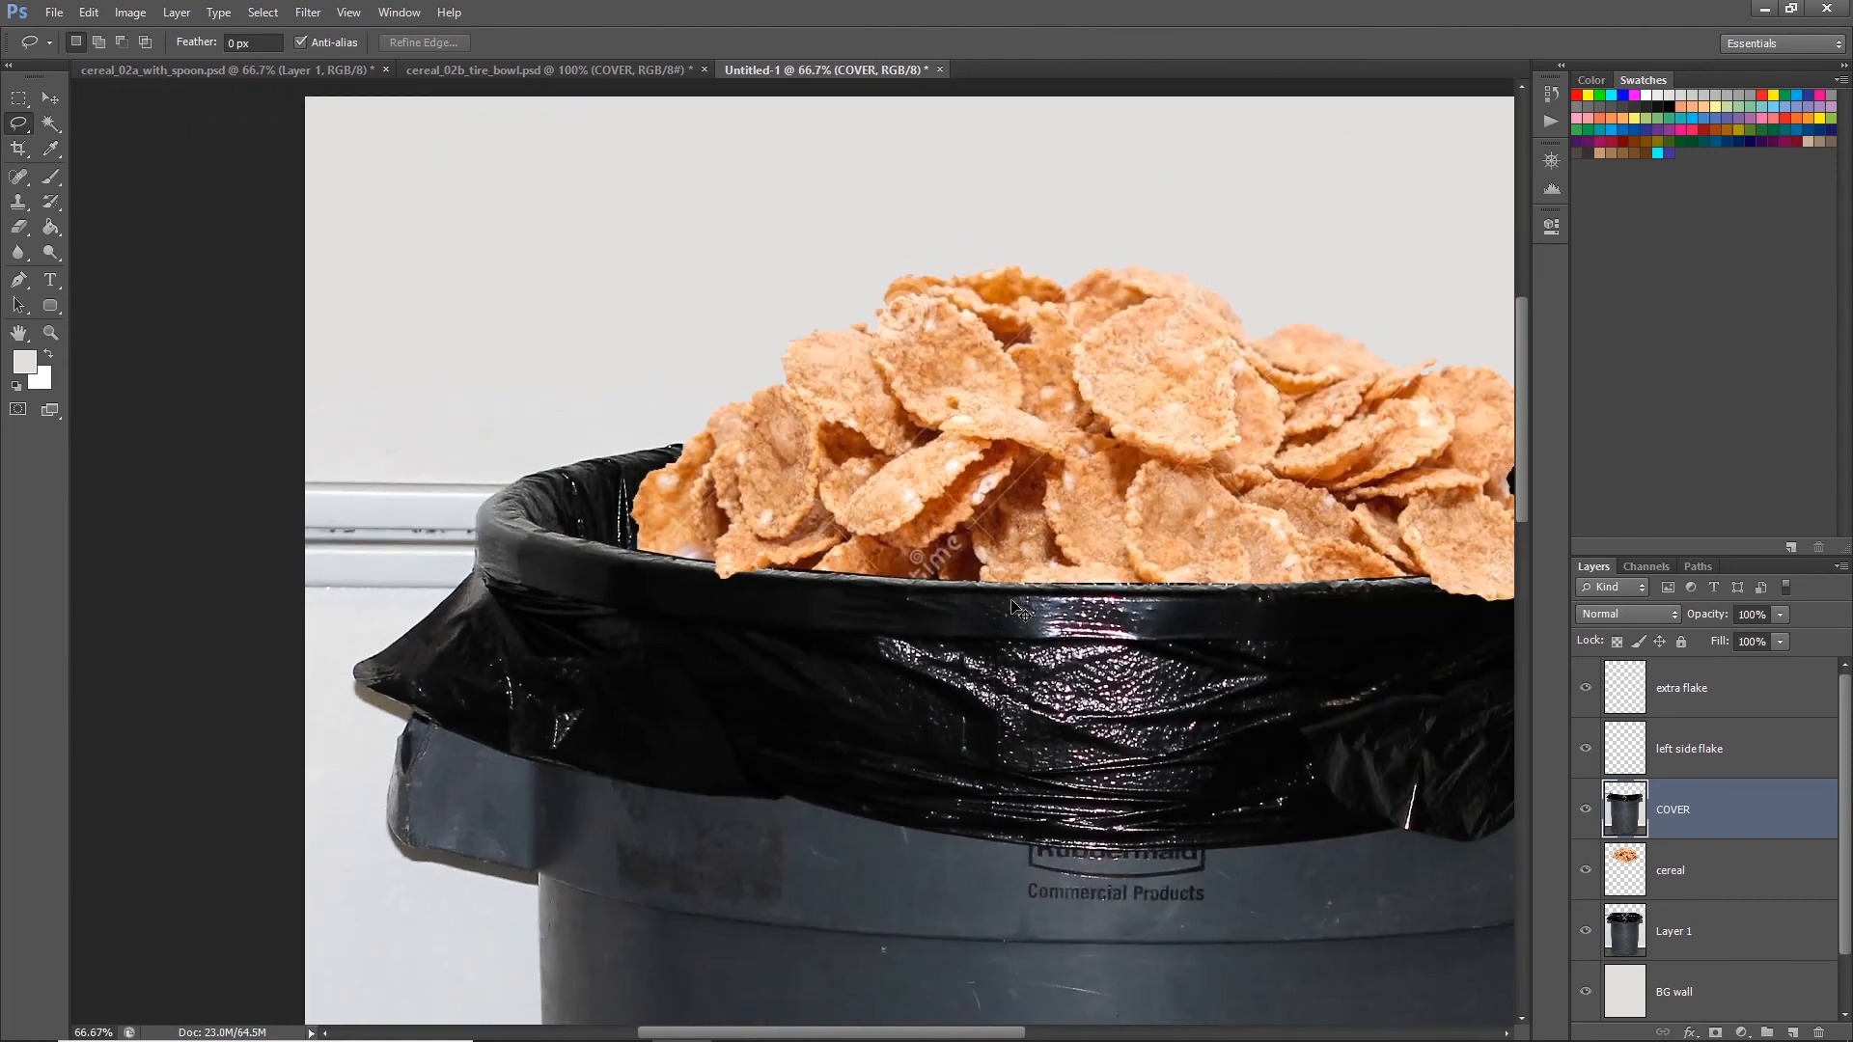
pyautogui.hotkey('ctrl', '-')
pyautogui.moveTo(1089, 594); pyautogui.dragTo(833, 574)
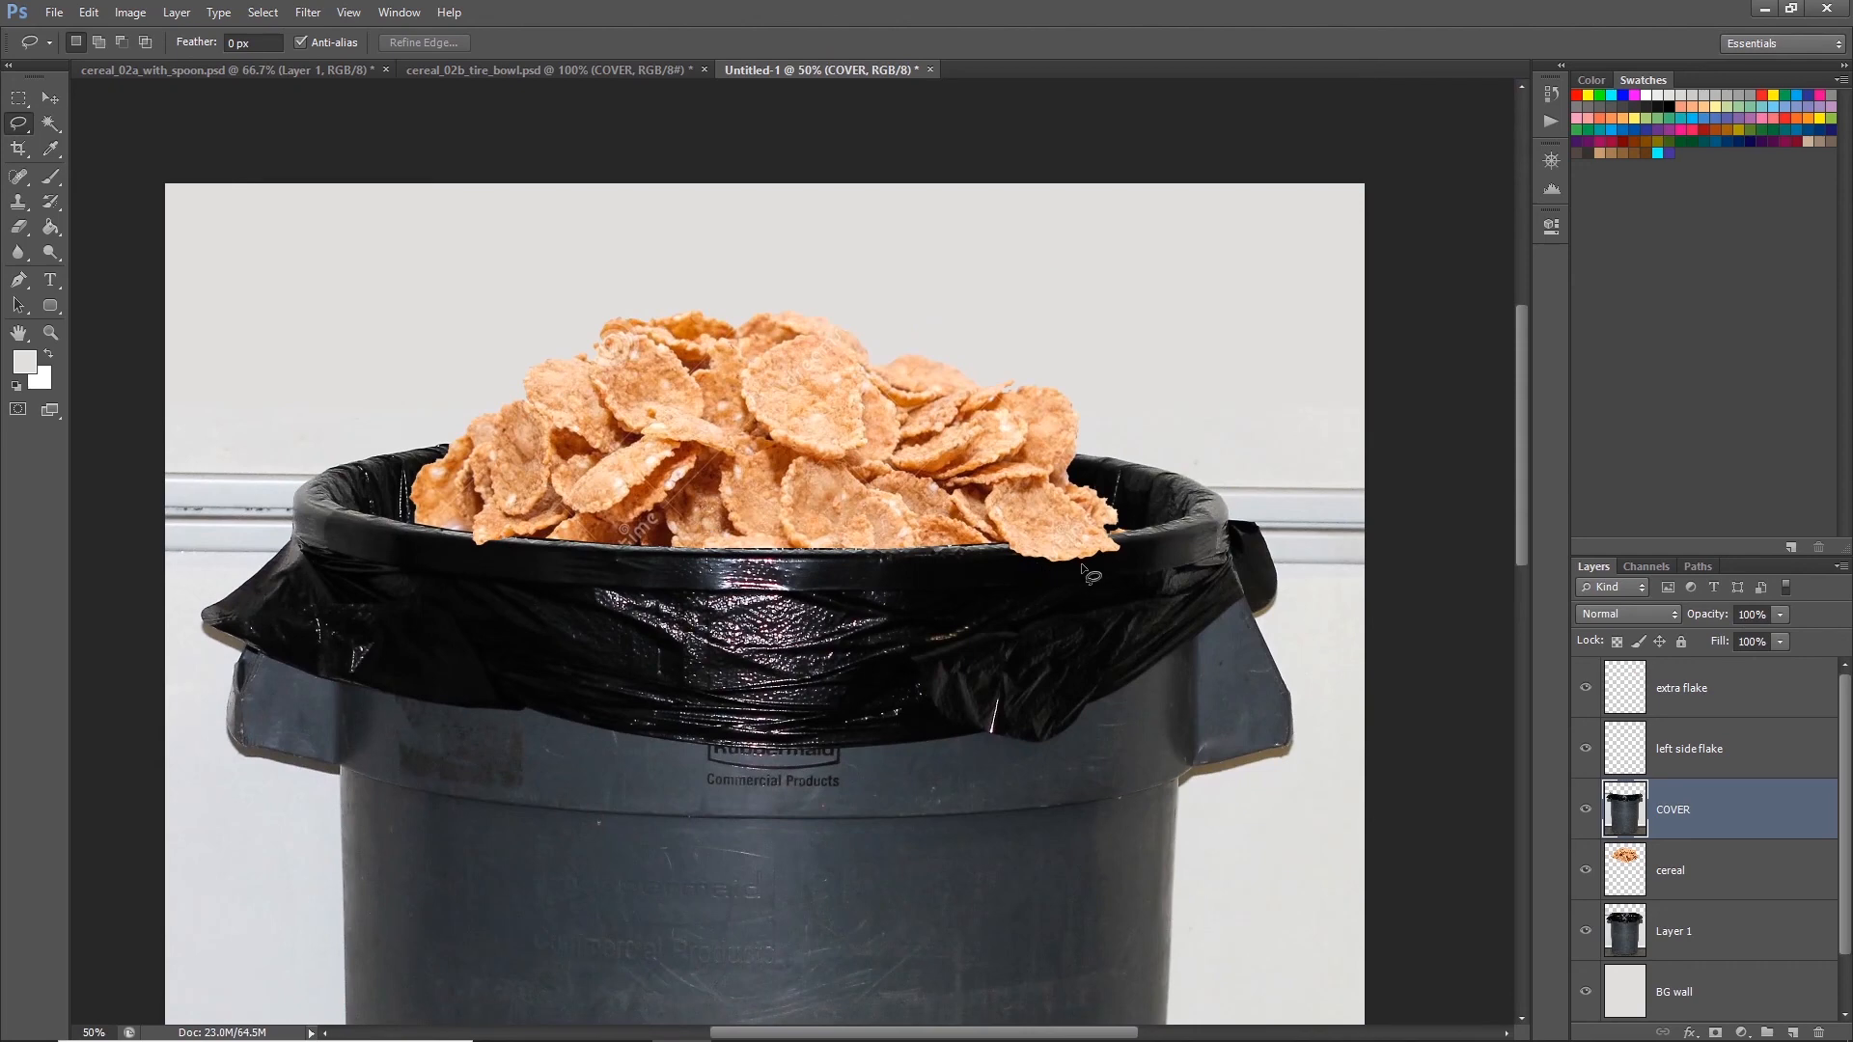
# Step: Hide both flake layers, cereal, Layer 1, BG wall and Background to inspect the COVER cutout alone
pyautogui.press('v')
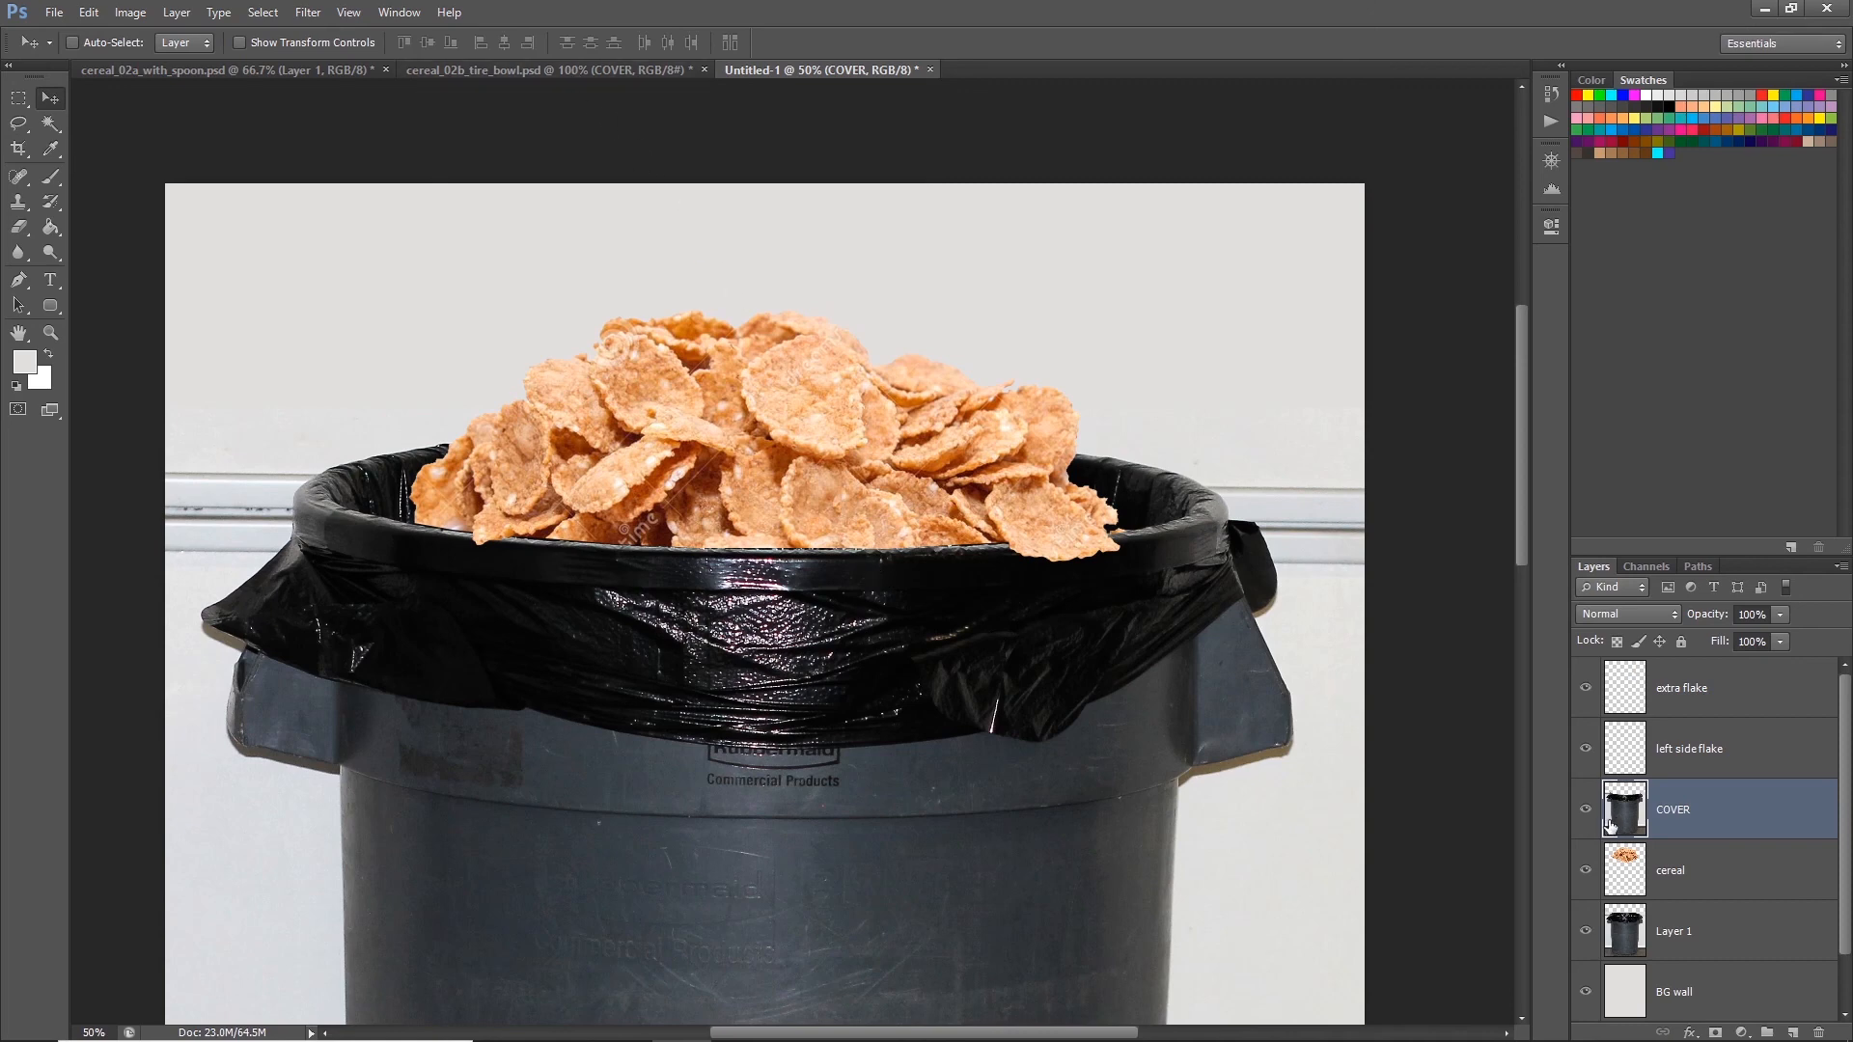
pyautogui.click(1585, 749)
pyautogui.click(1585, 687)
pyautogui.click(1585, 870)
pyautogui.click(1585, 930)
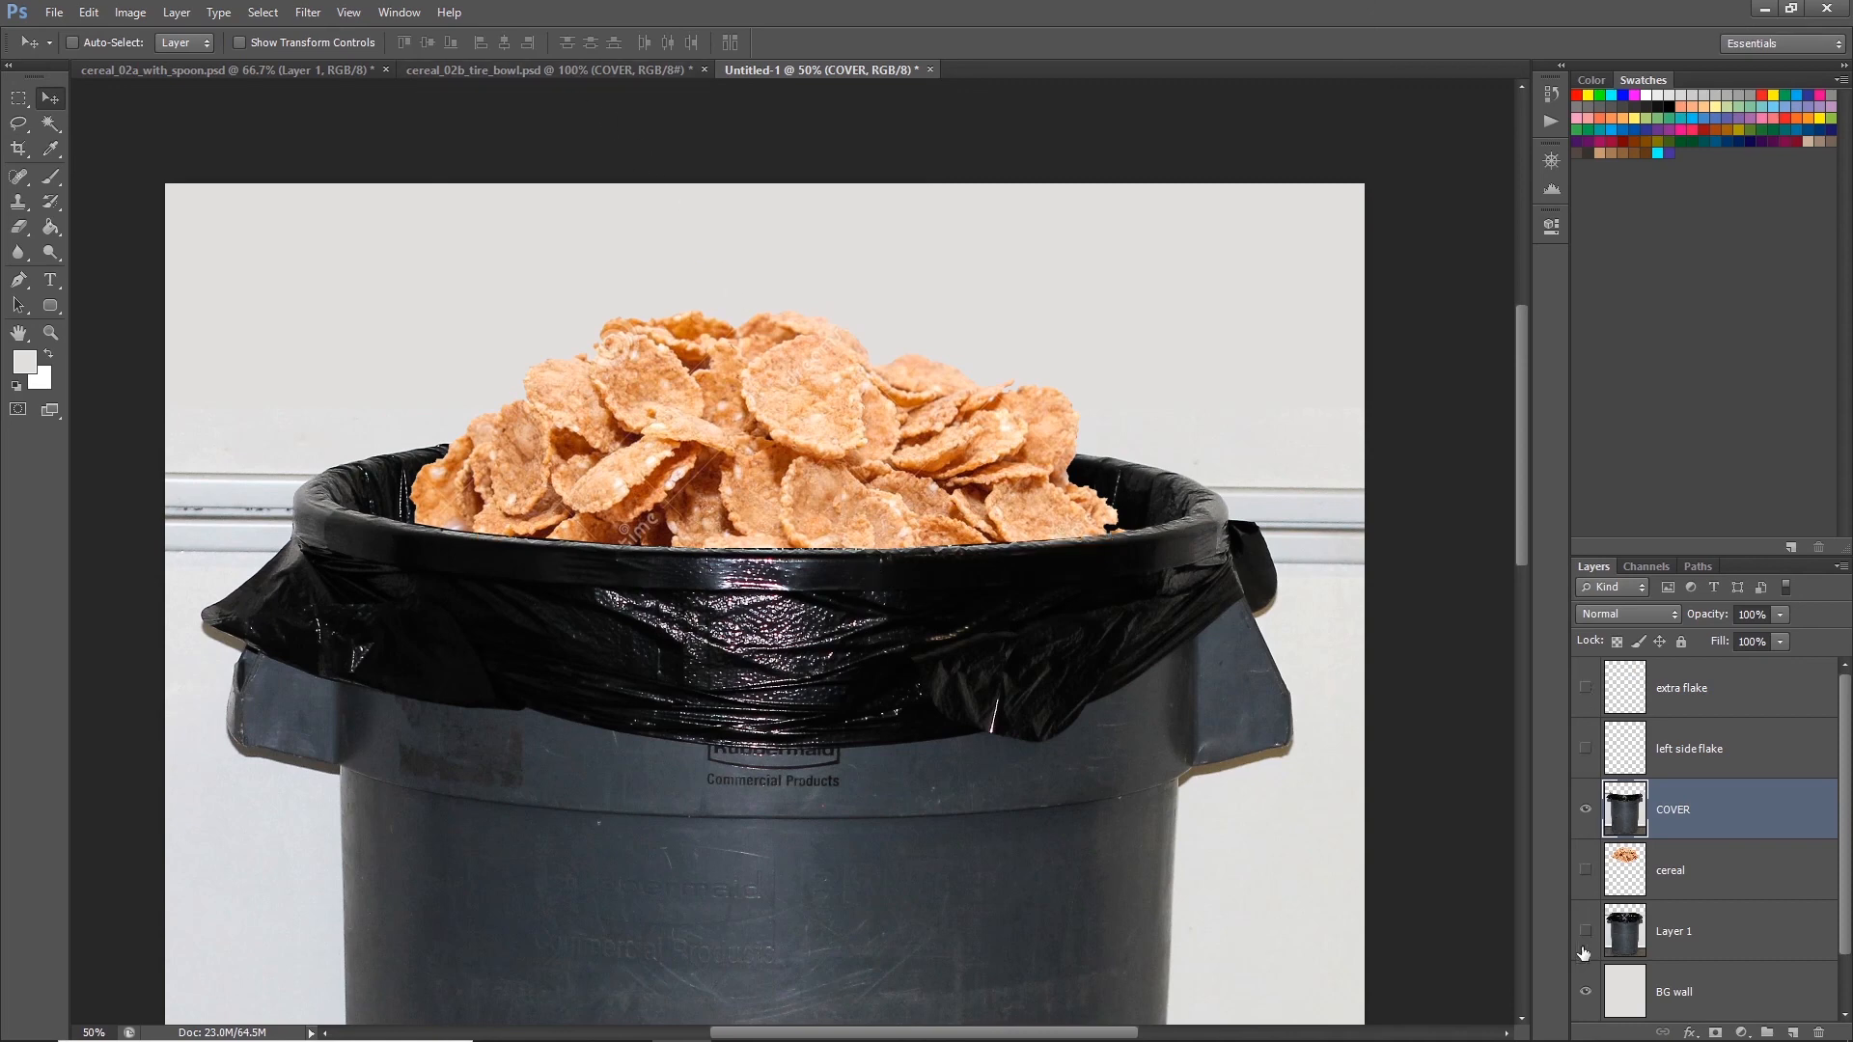
pyautogui.click(1585, 992)
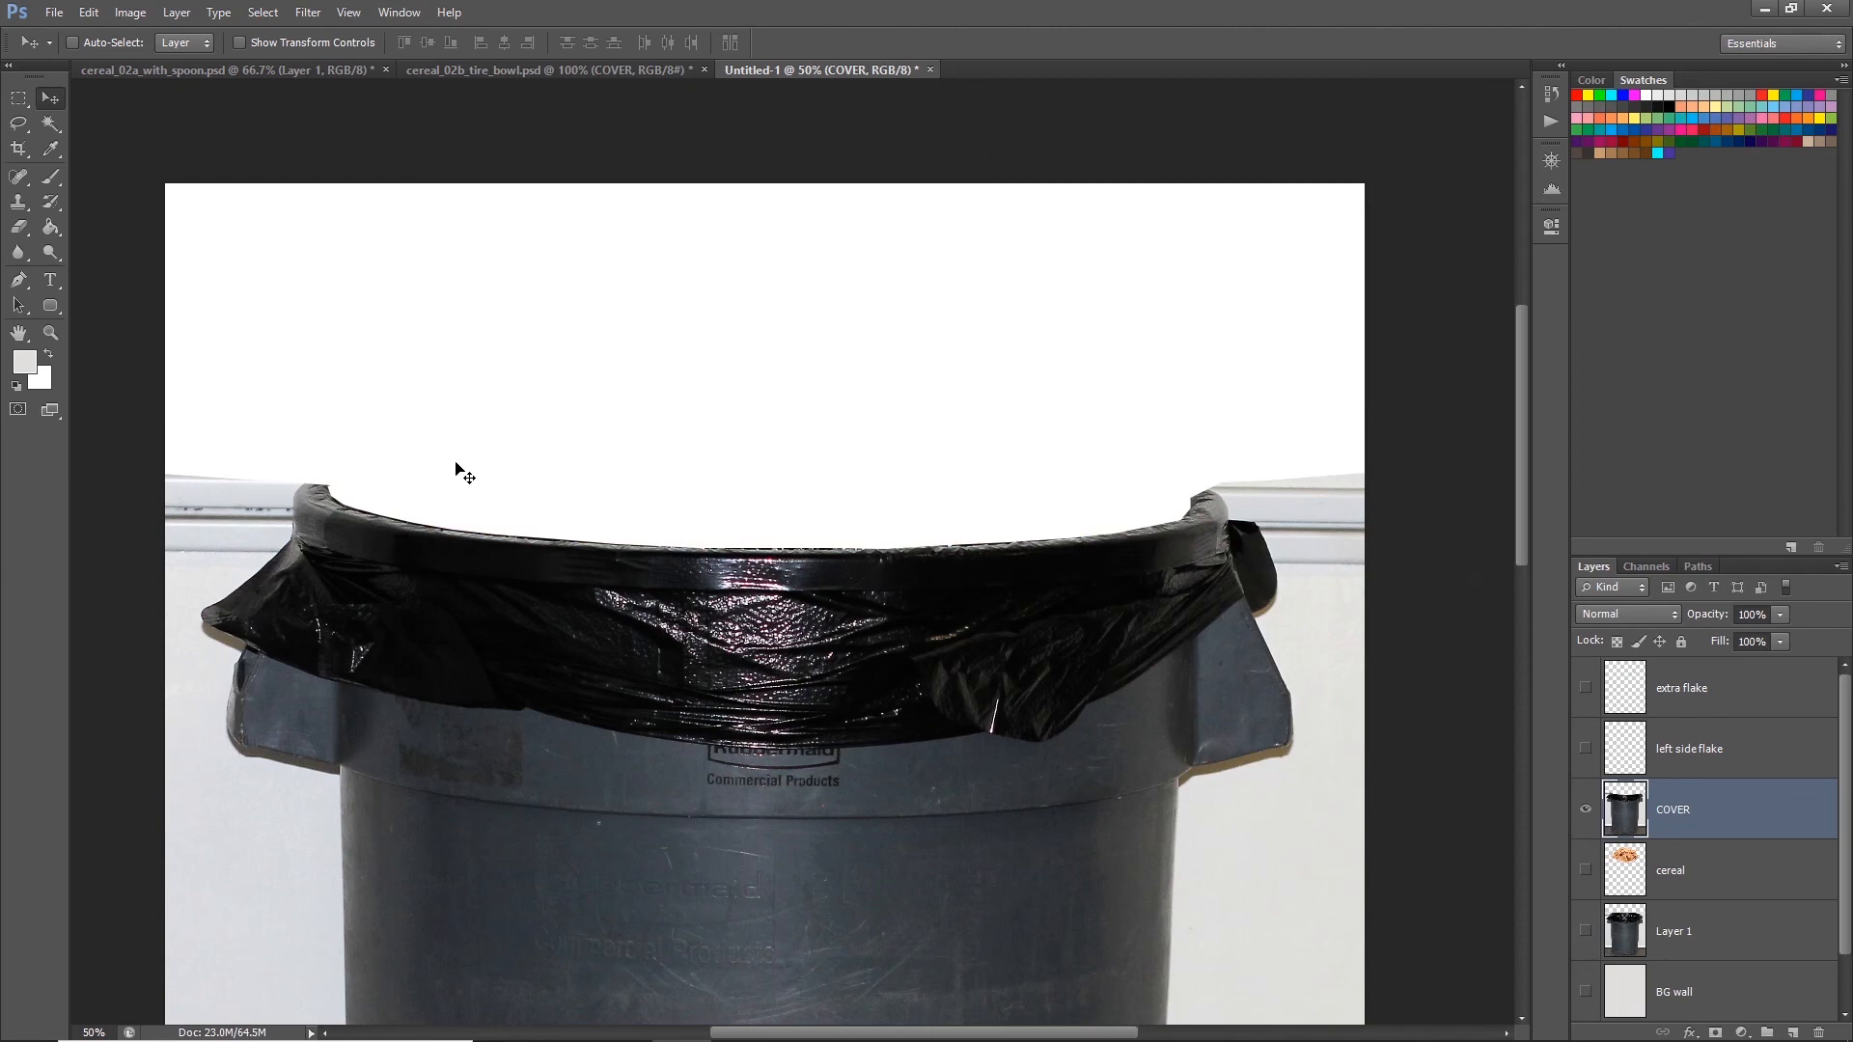
pyautogui.scroll(-1, 1677, 985)
pyautogui.click(1585, 992)
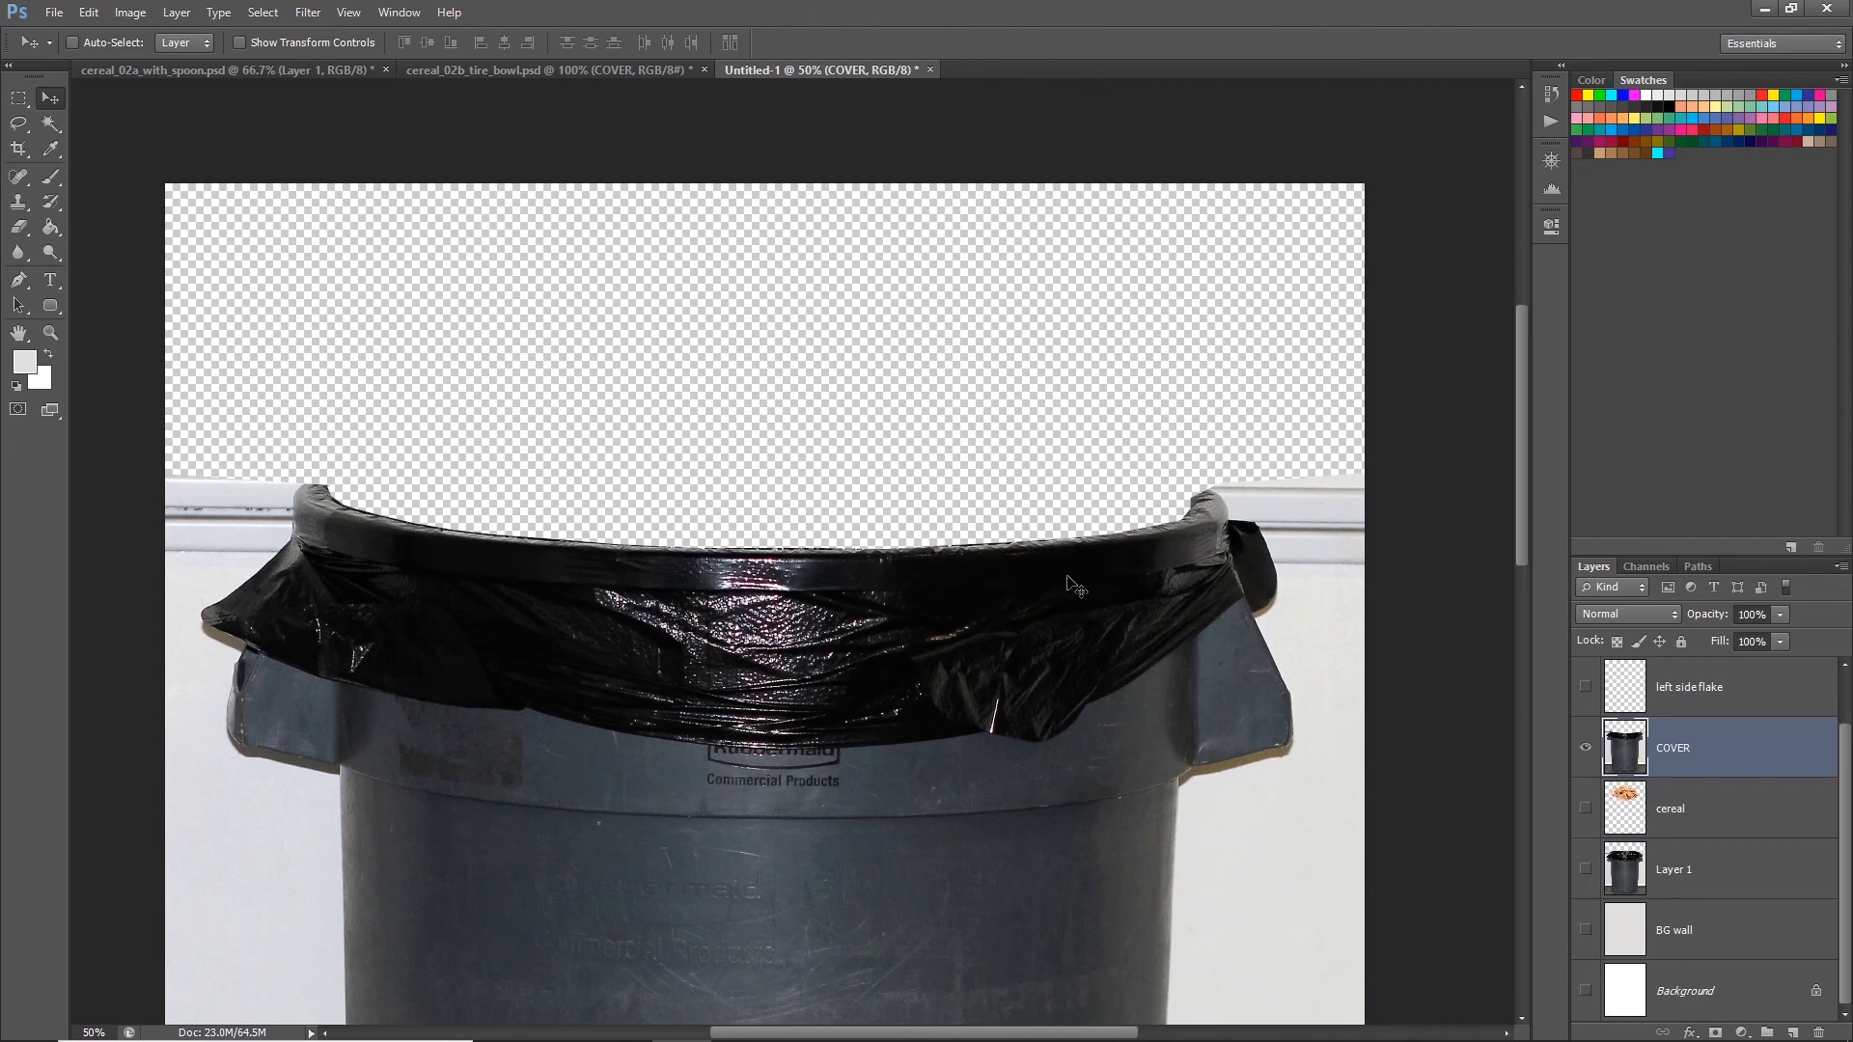
# Step: Show the left side flake, cereal, Layer 1, BG wall and Background layers again
pyautogui.click(1585, 686)
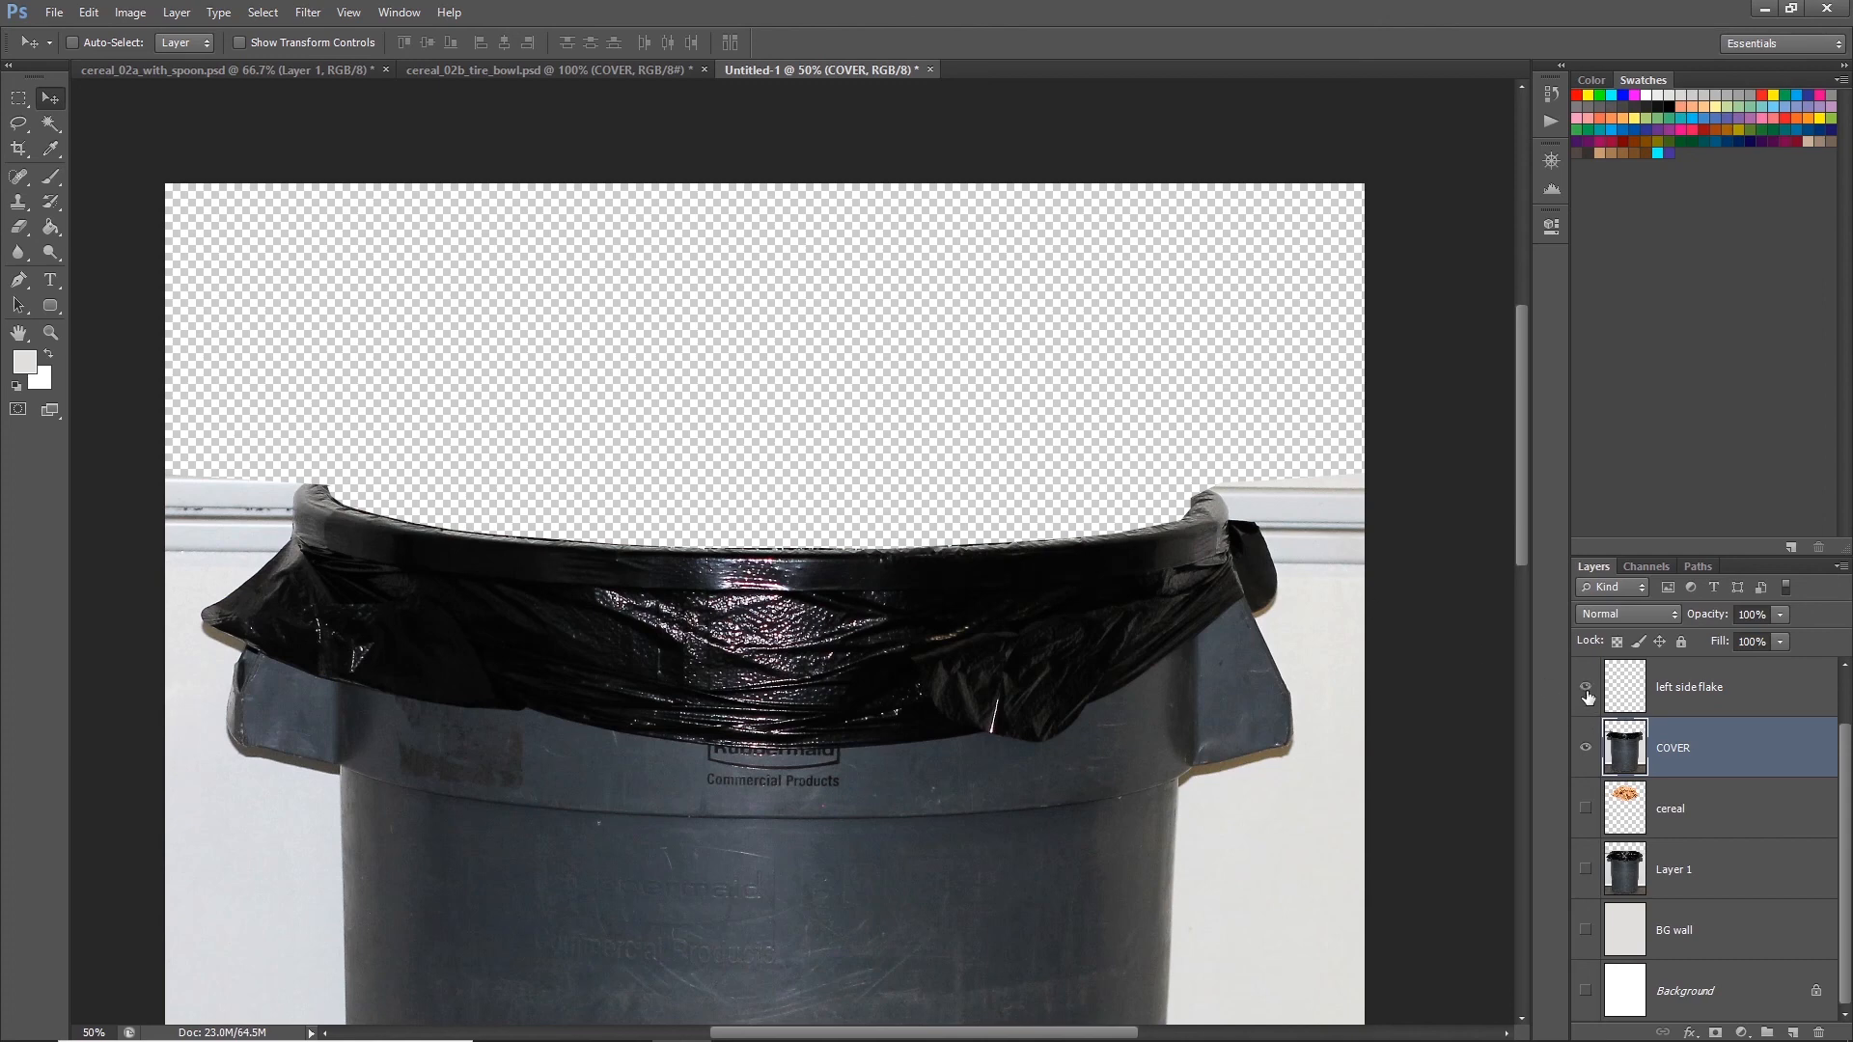
pyautogui.click(1584, 808)
pyautogui.click(1585, 869)
pyautogui.click(1584, 930)
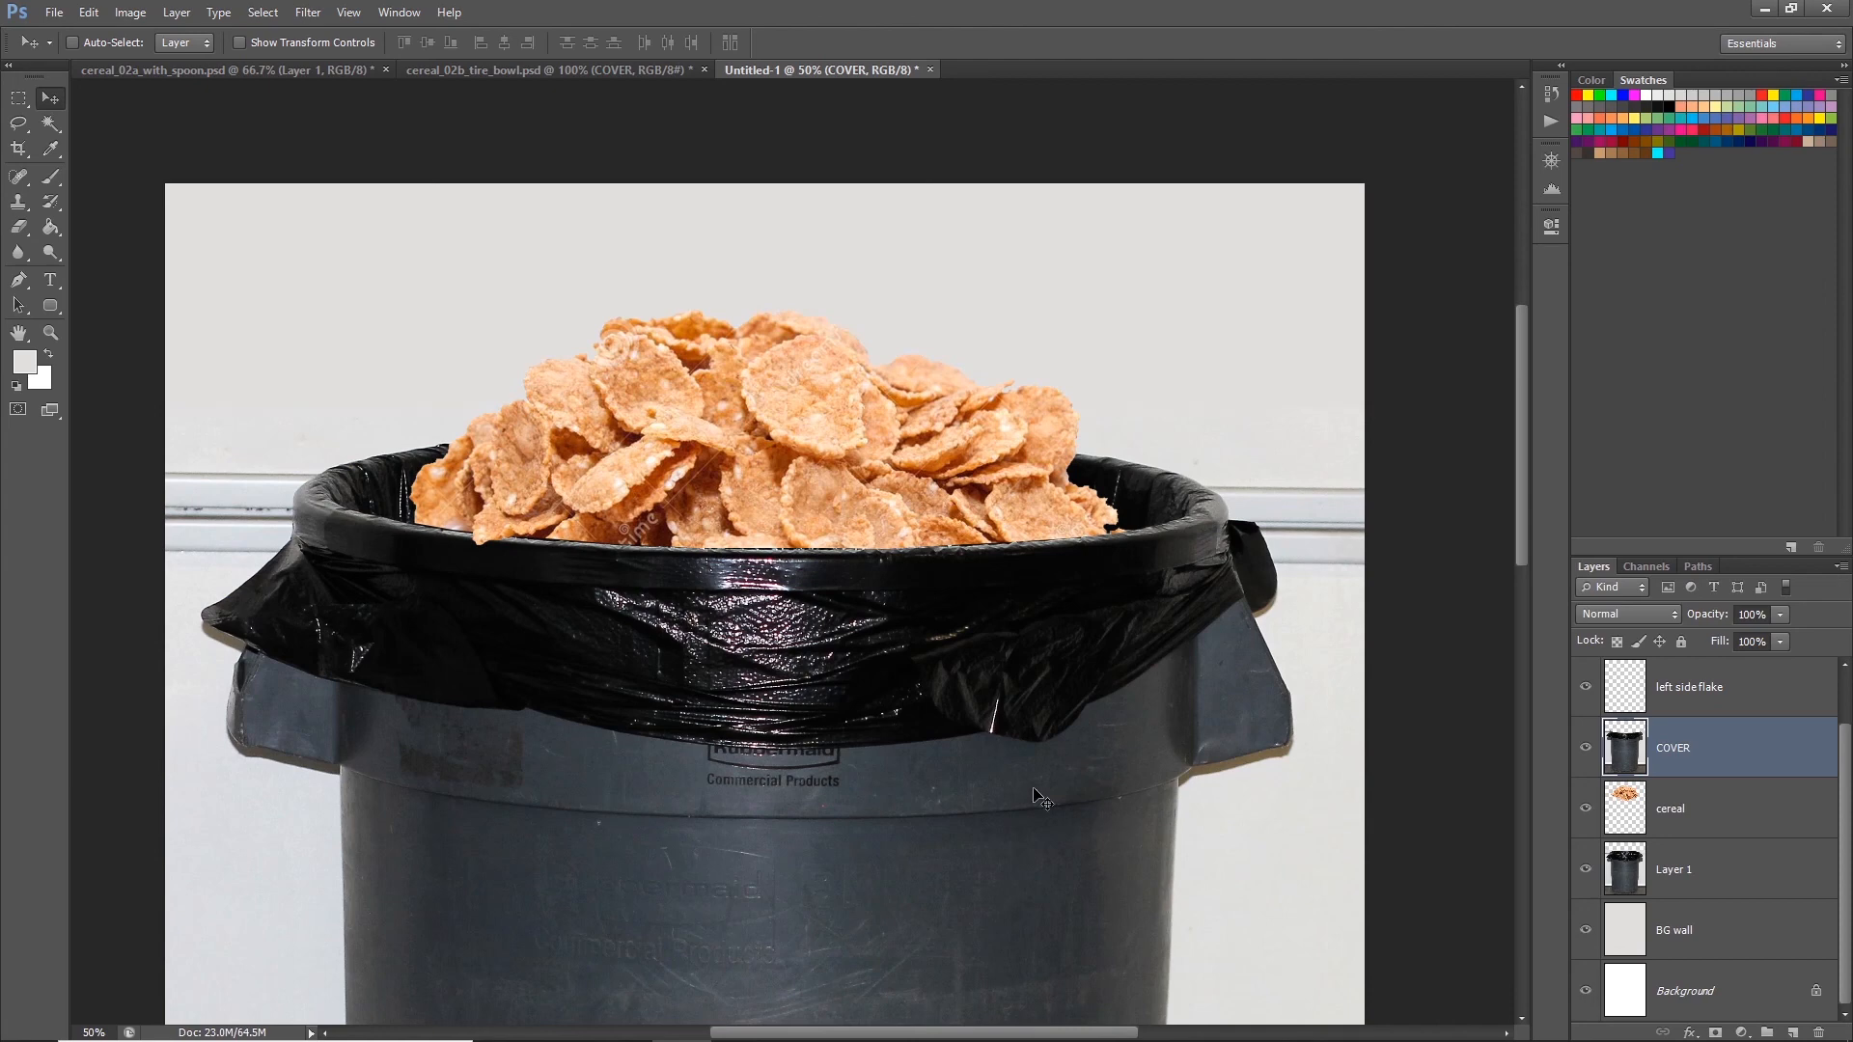
pyautogui.moveTo(980, 1041)
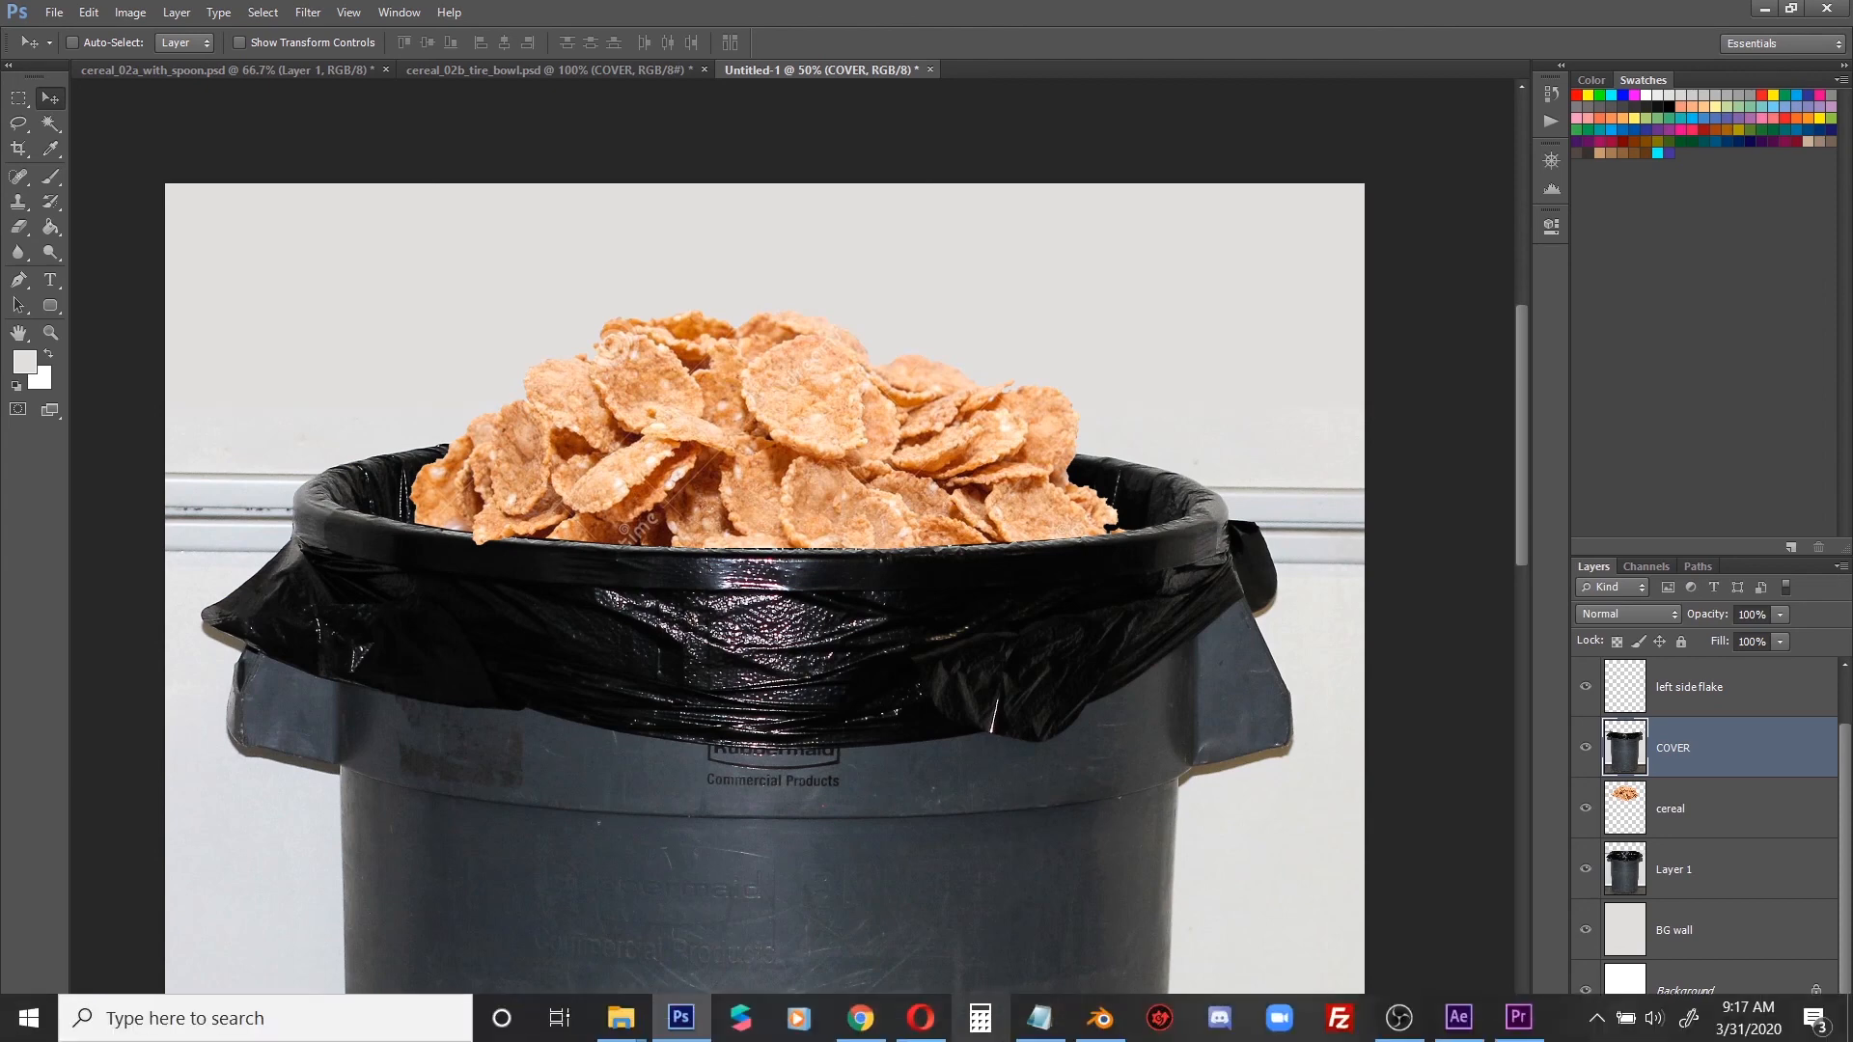